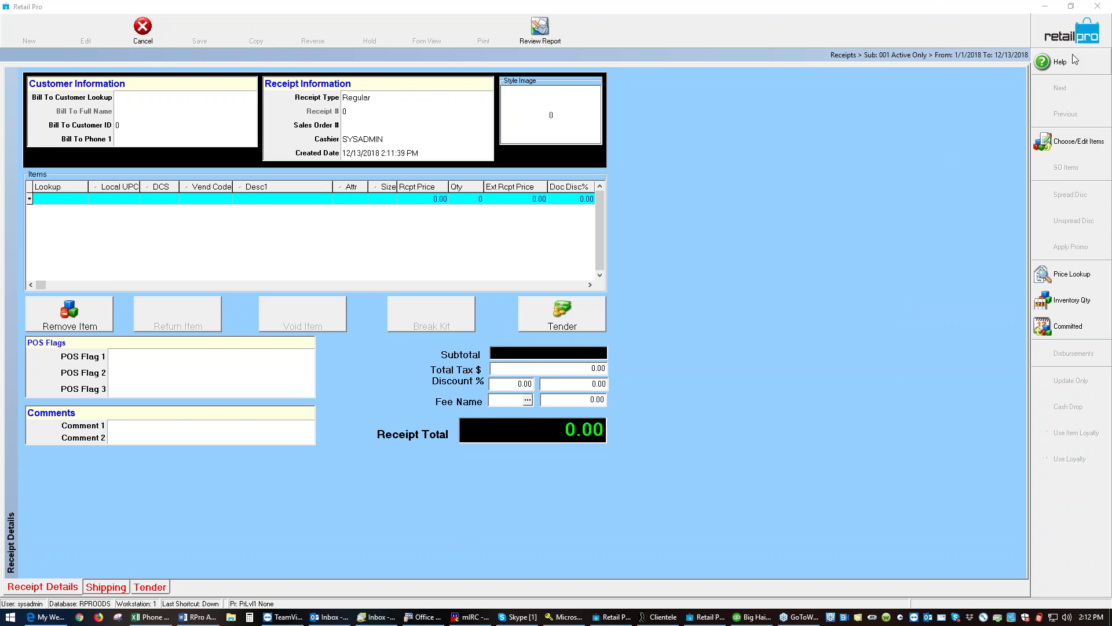
Open Retail Pro System Preferences to Local Preferences > Point of Sale > General > Fees/Shipment.
key("alt+Tab")
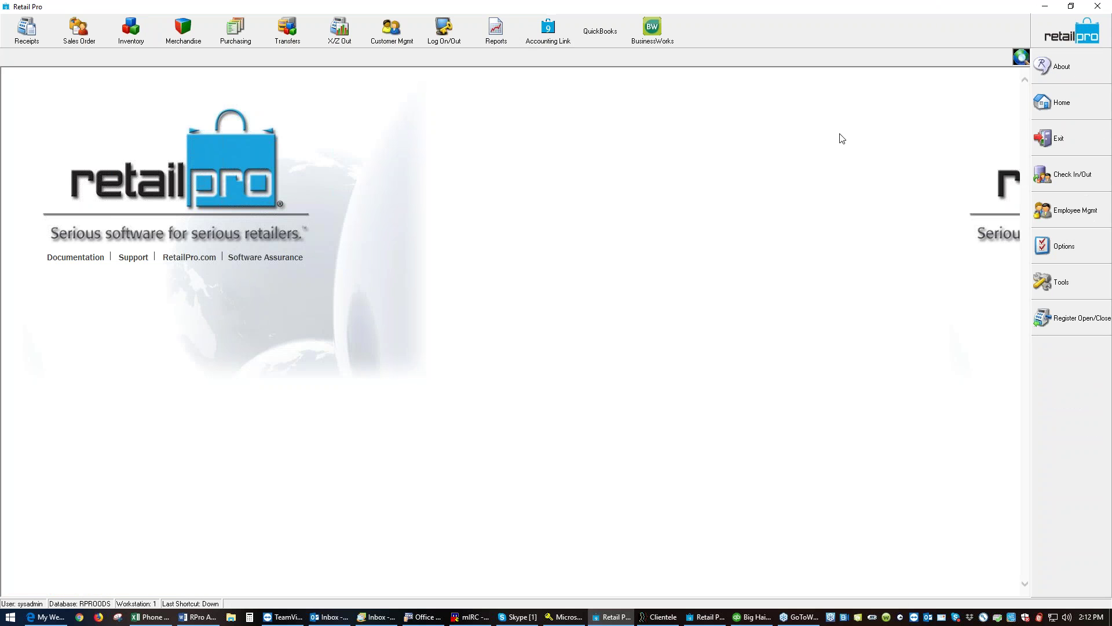
left_click(1045, 247)
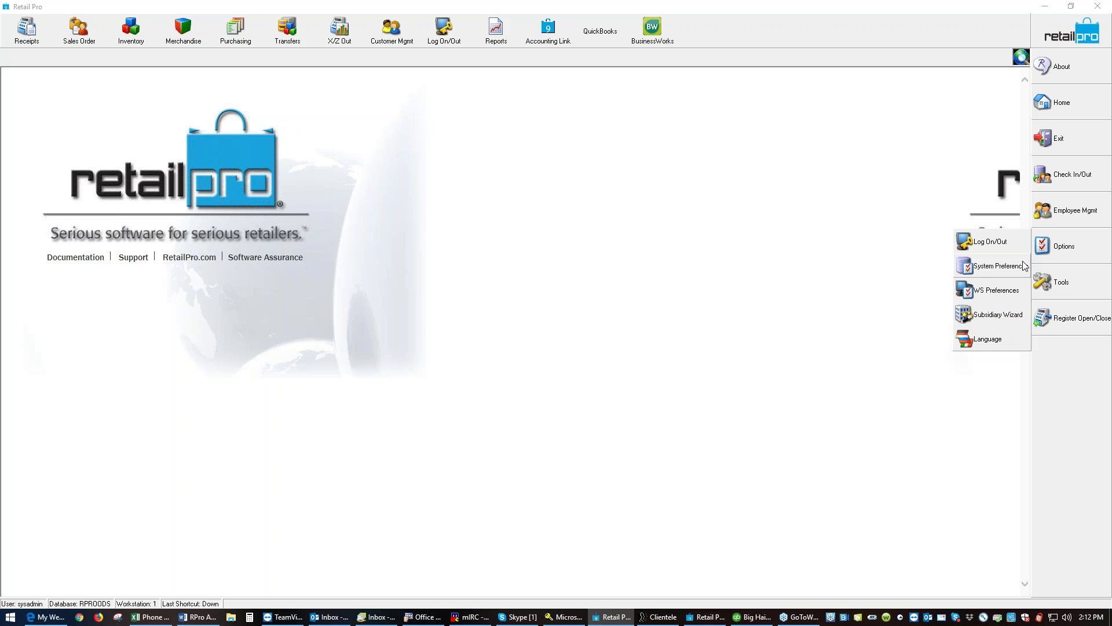
left_click(992, 268)
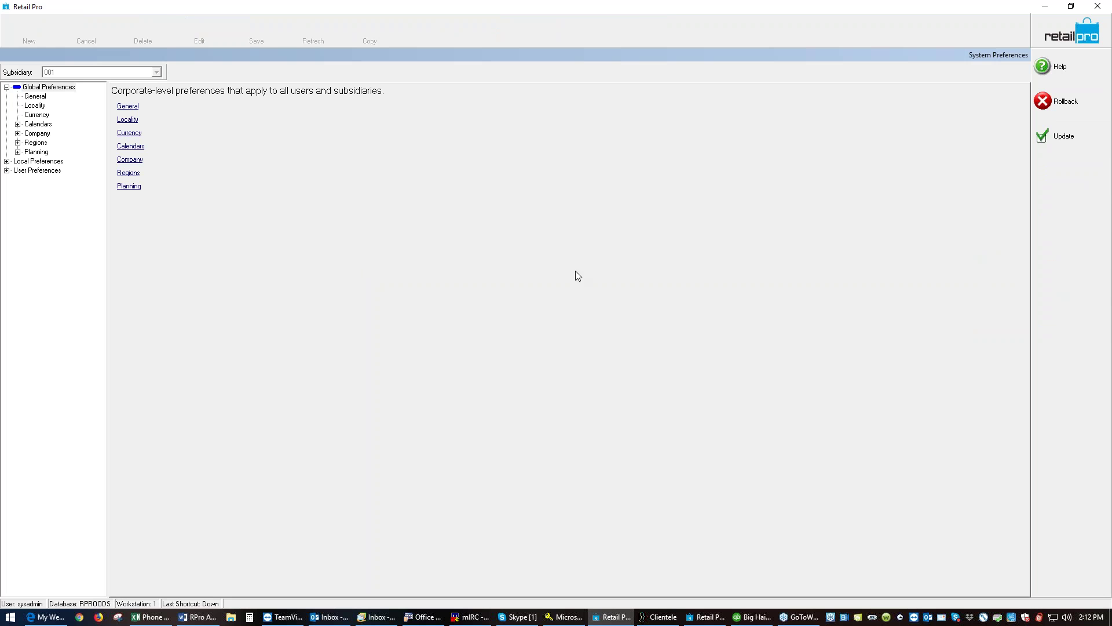
left_click(7, 162)
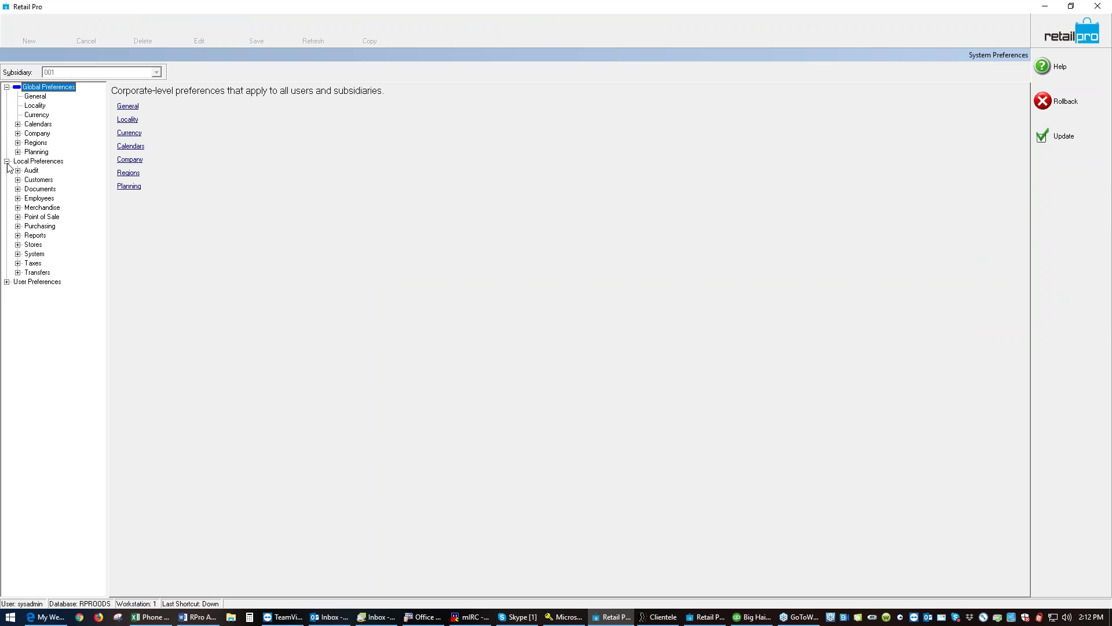
left_click(18, 217)
left_click(29, 227)
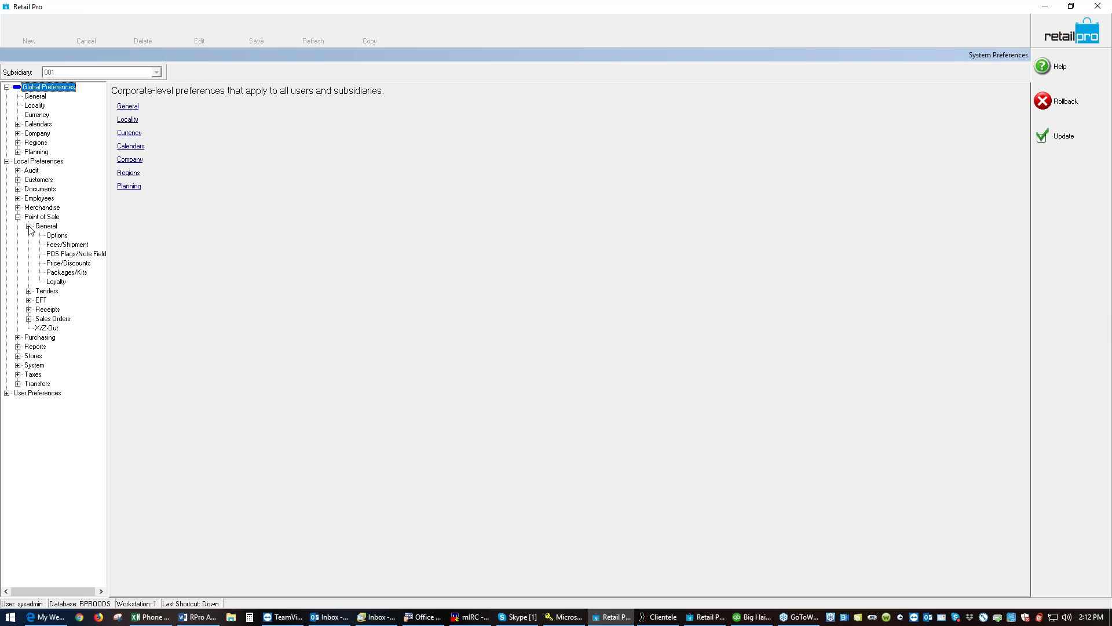
left_click(58, 235)
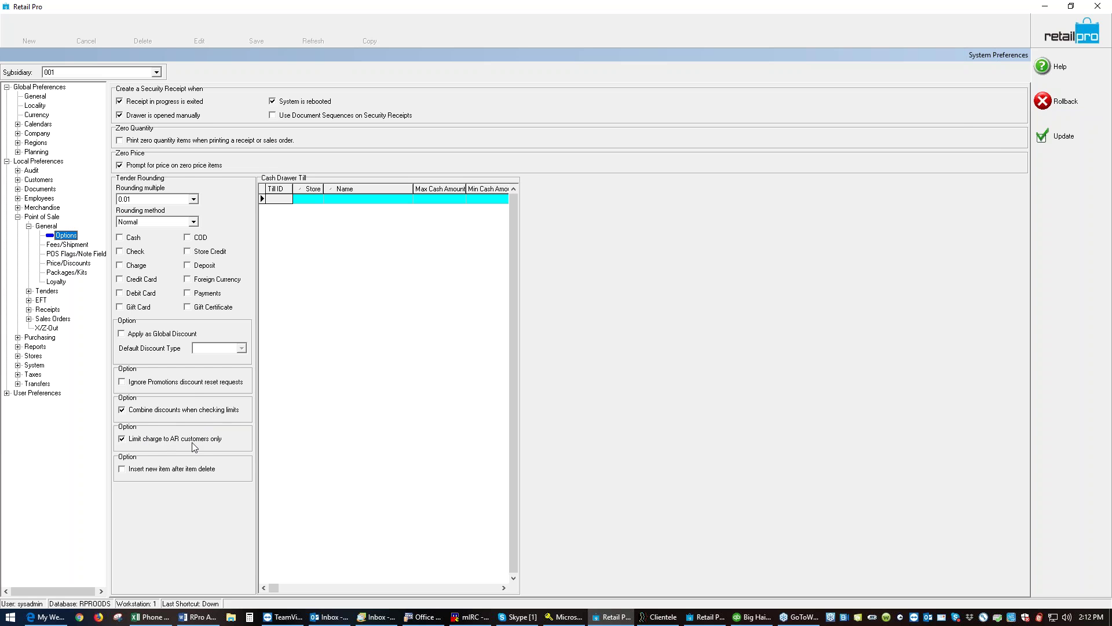
left_click(66, 246)
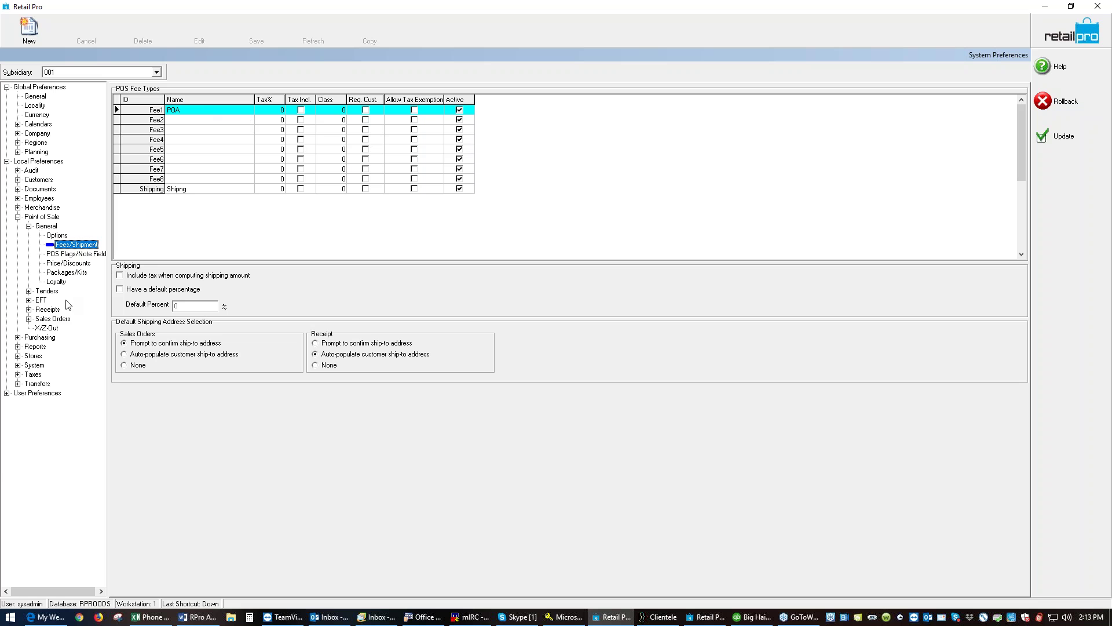
Check the required customer fields for Charge under Tenders > Requirements, then update the preferences.
left_click(29, 291)
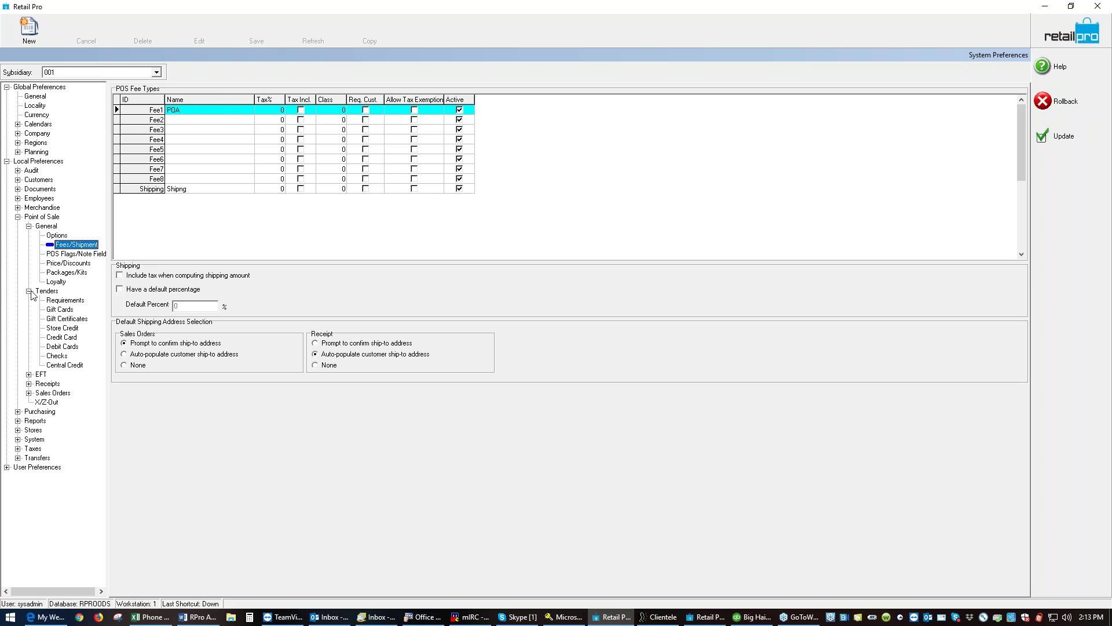
left_click(72, 300)
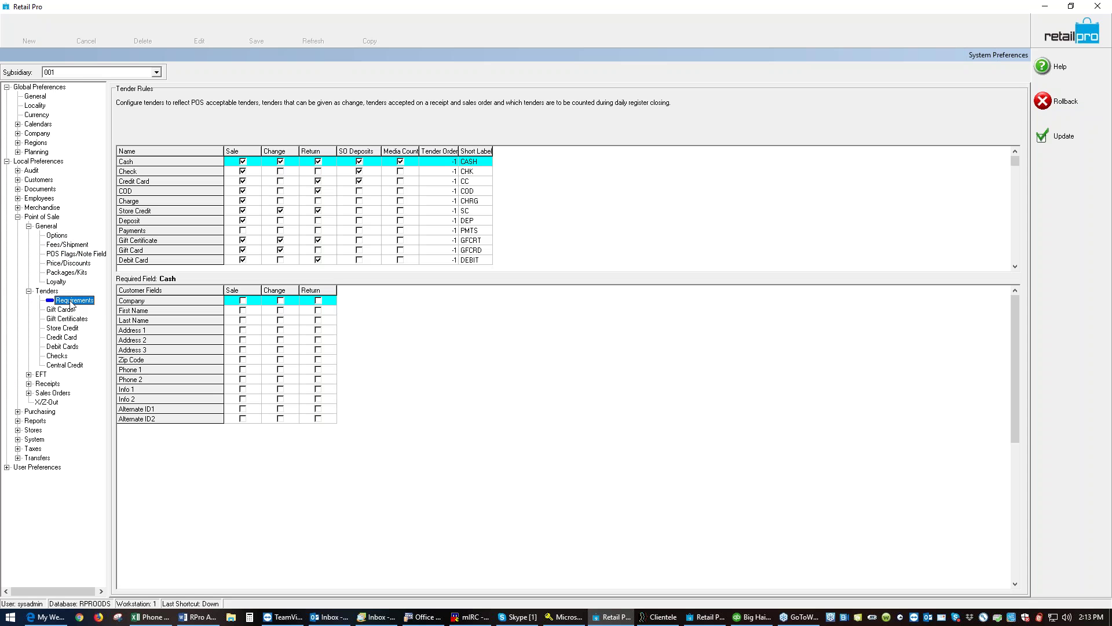
left_click(177, 201)
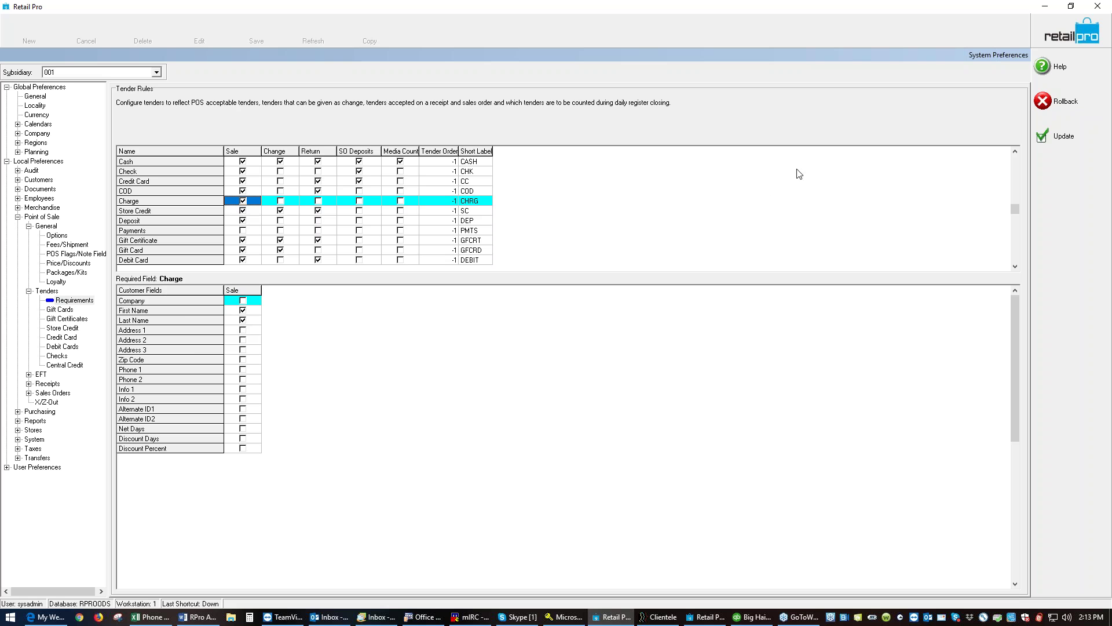
left_click(1055, 142)
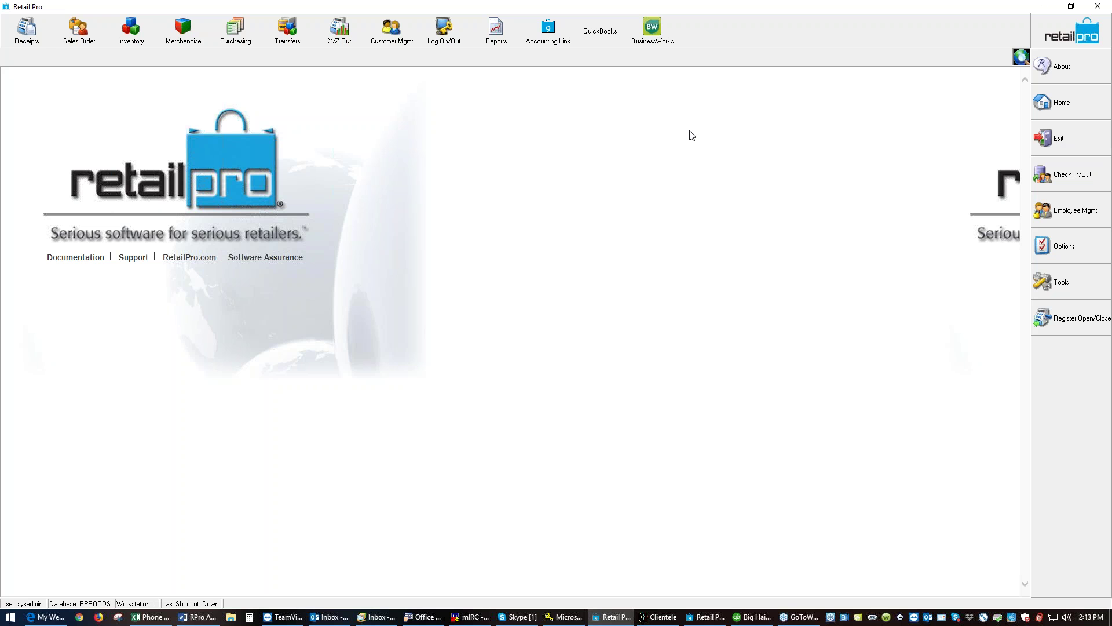
Start a new receipt and add item 453, the NIKE ZOOM FLY FLYKNIT.
left_click(27, 30)
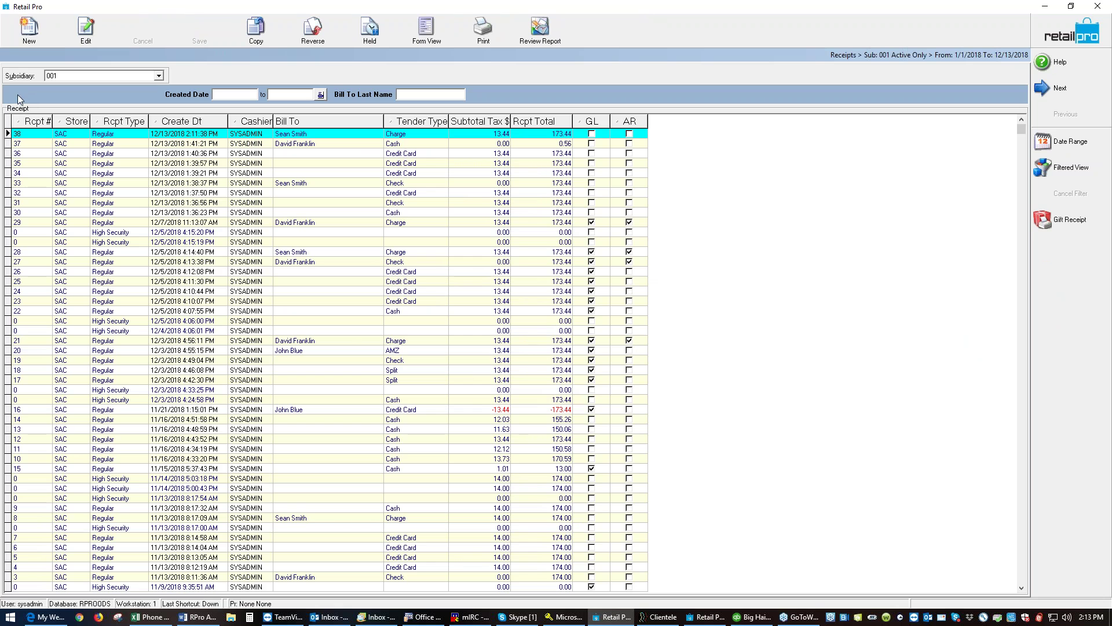
left_click(26, 32)
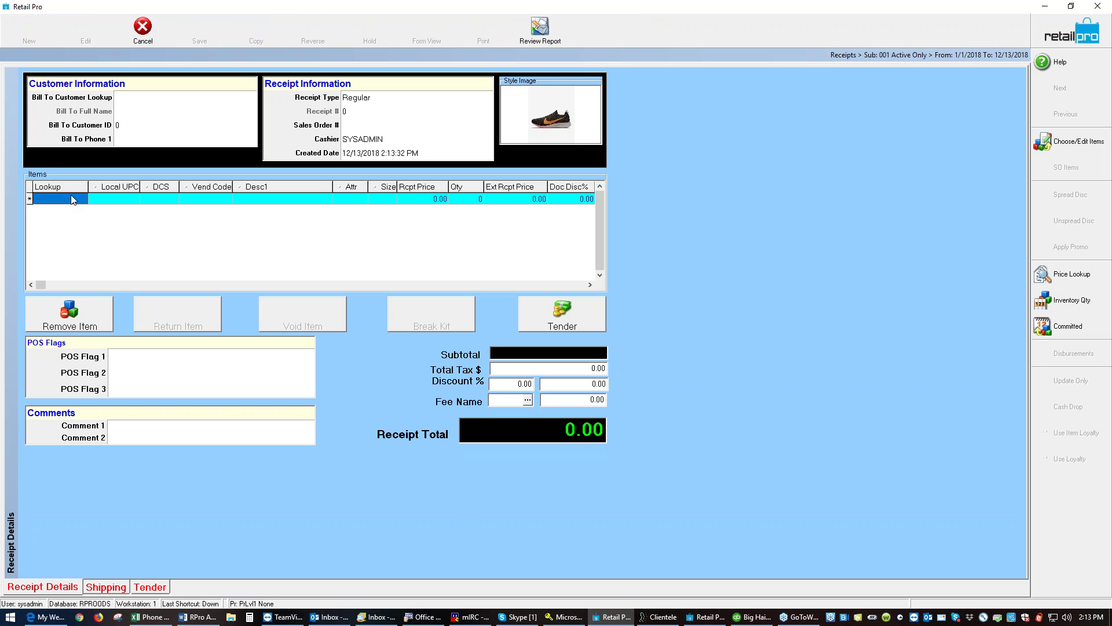
type("453")
key("Return")
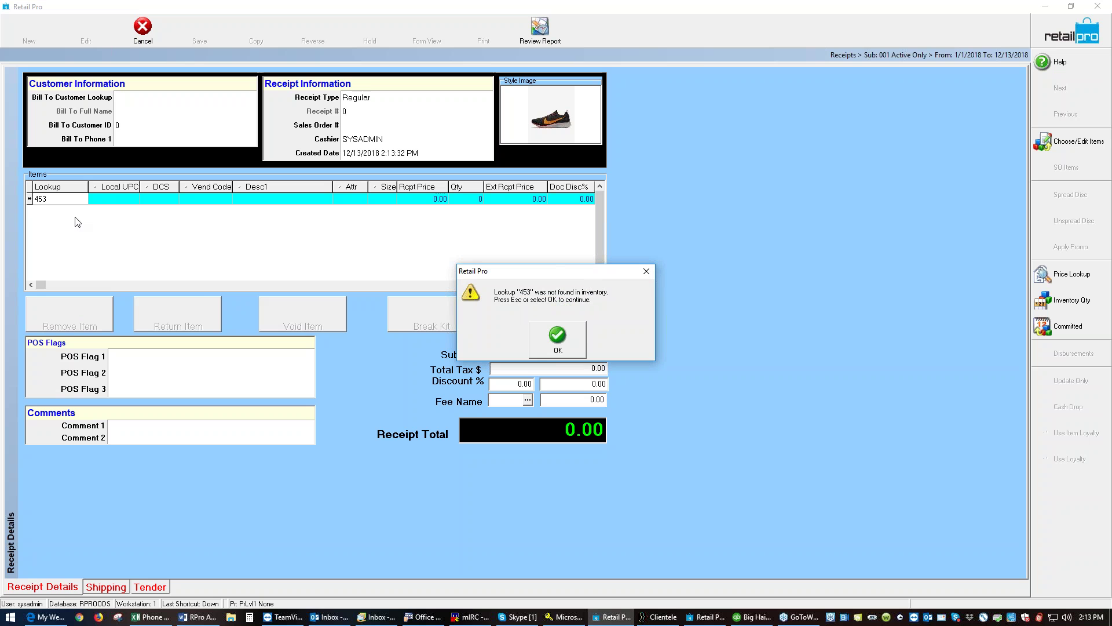
left_click(557, 339)
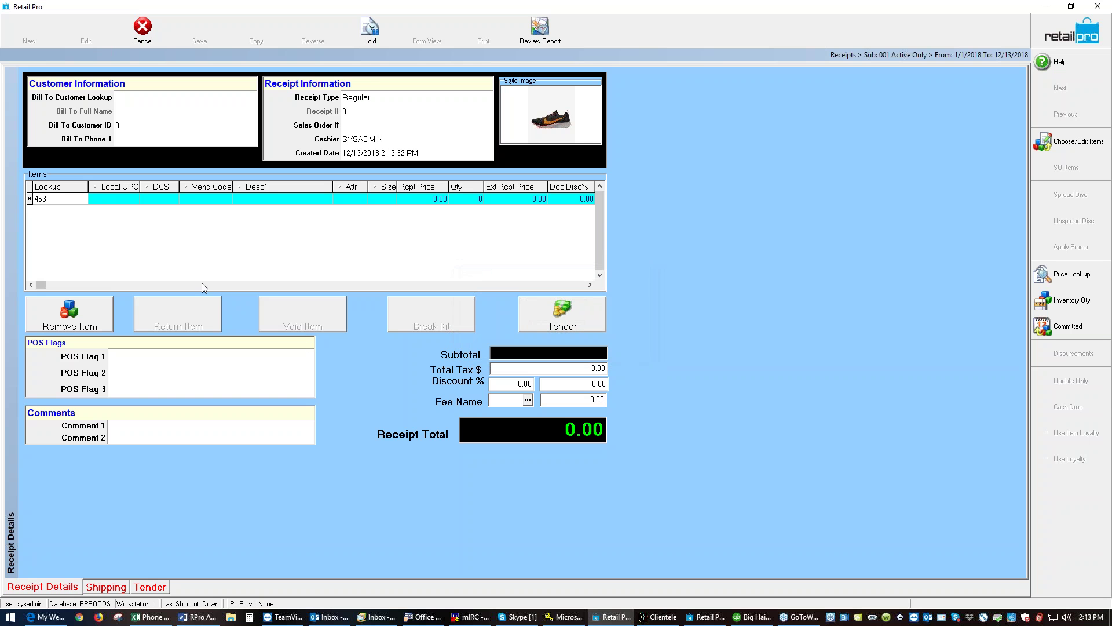
key("Return")
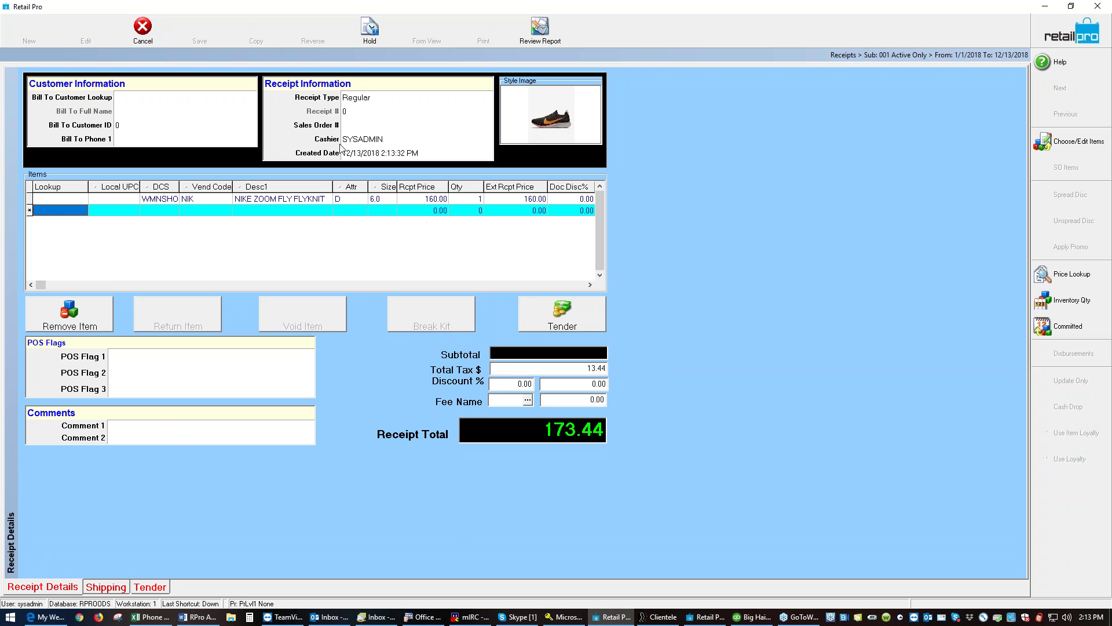
Bill the receipt to customer 1 and move to tendering the 173.44 total.
left_click(255, 98)
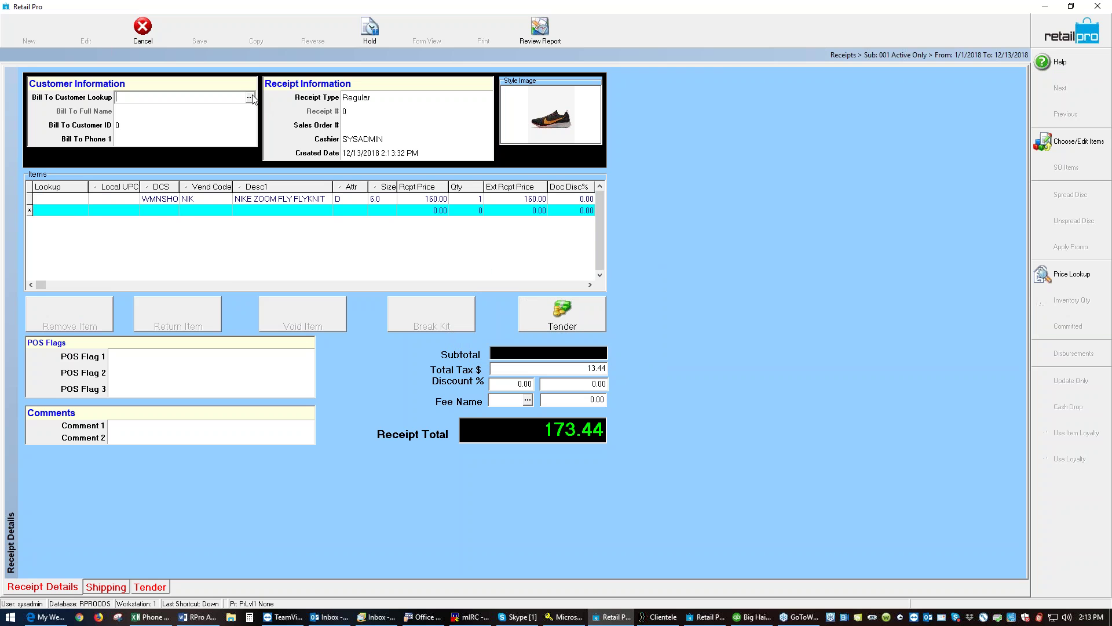
left_click(250, 98)
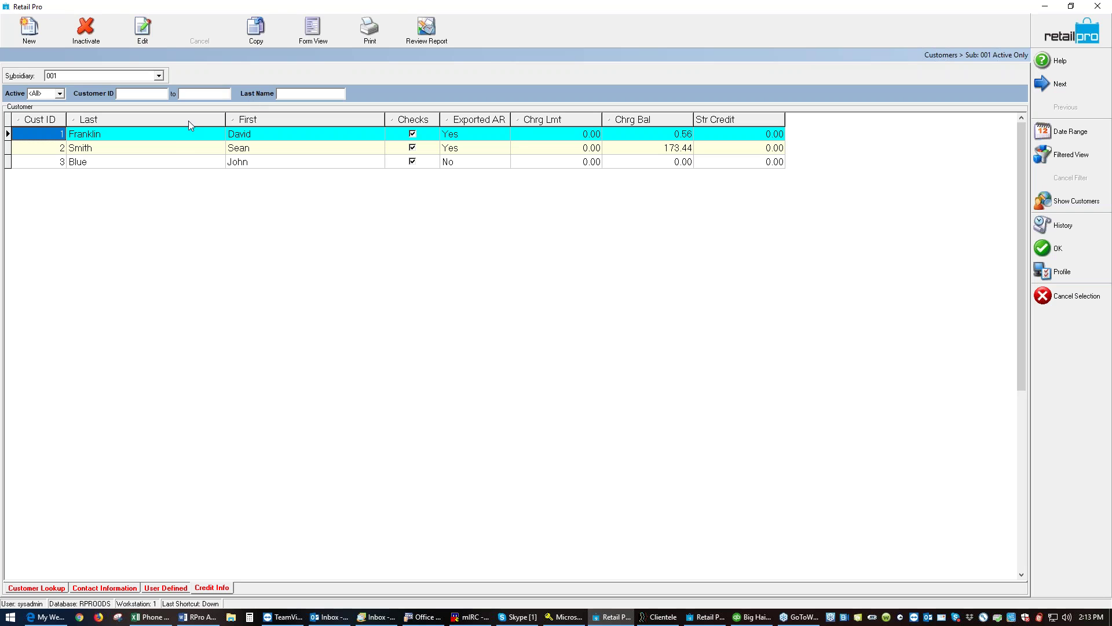
left_click(164, 131)
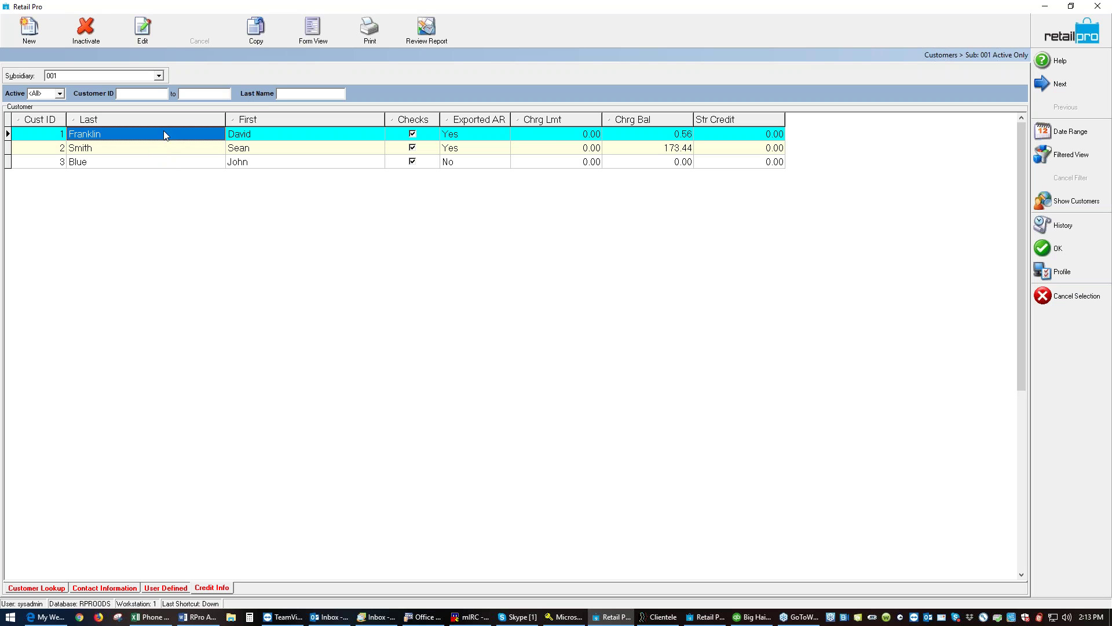
left_click(1058, 250)
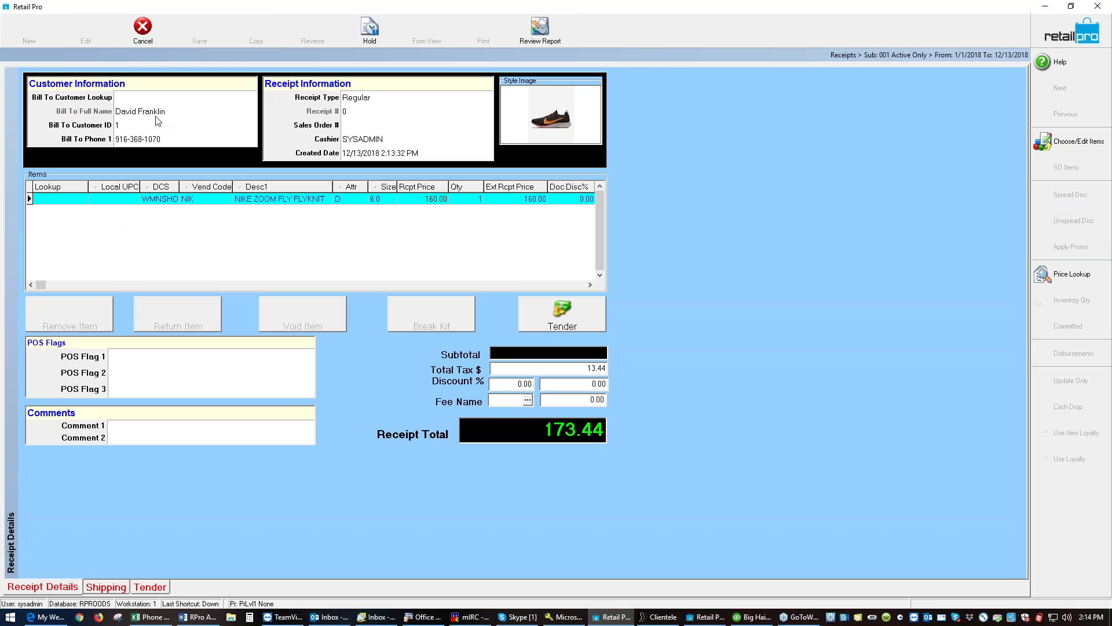
left_click(590, 322)
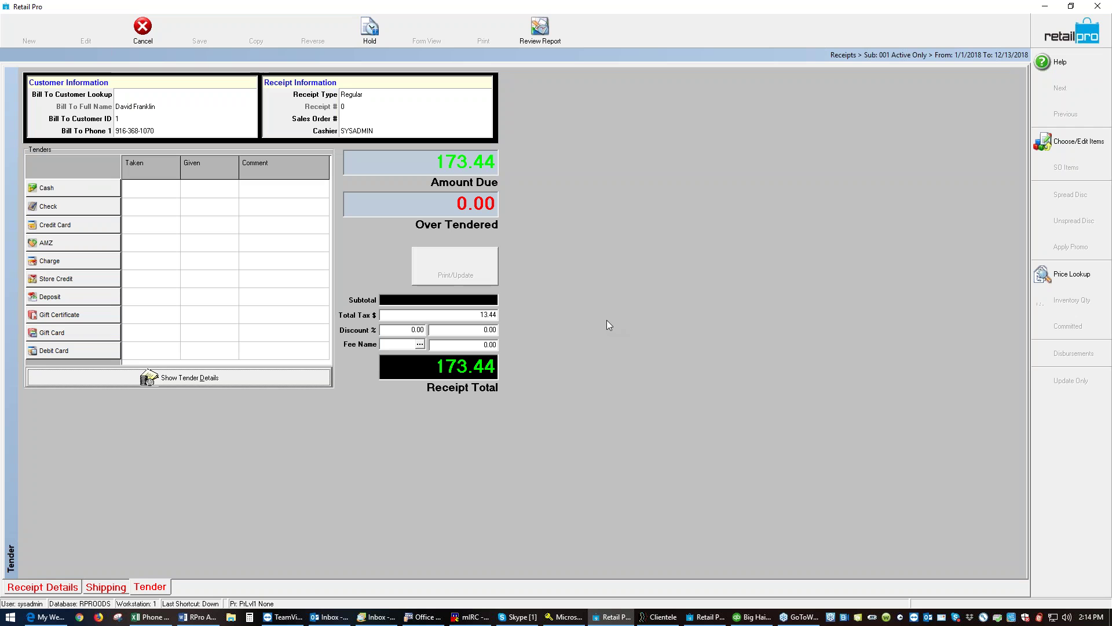
Charge the full 173.44 with 30 net days and save the receipt without printing.
left_click(65, 264)
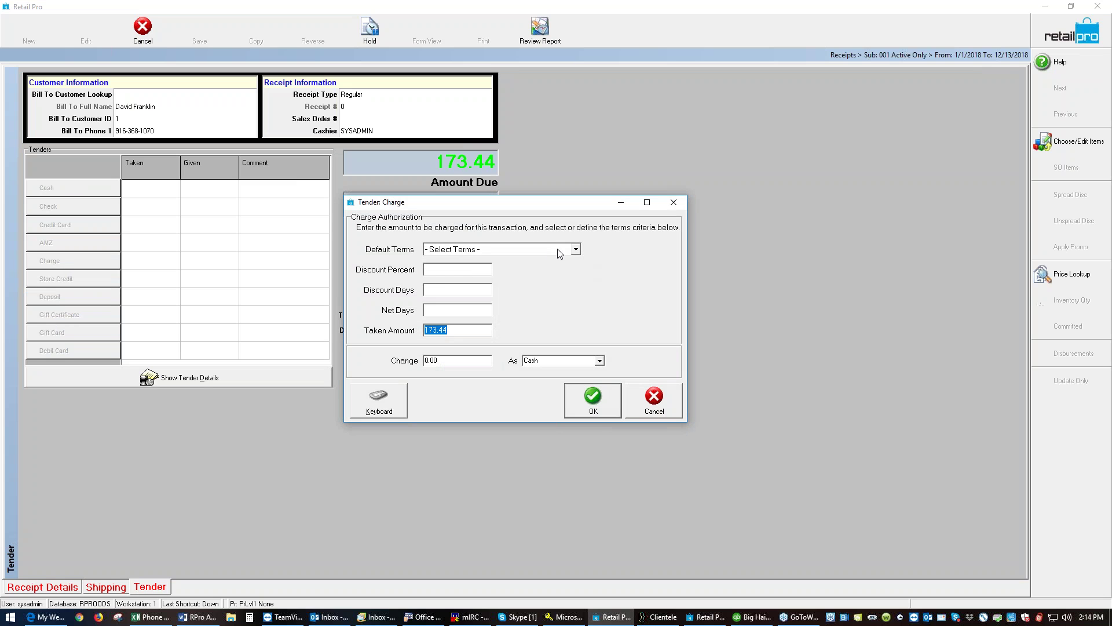
left_click(575, 250)
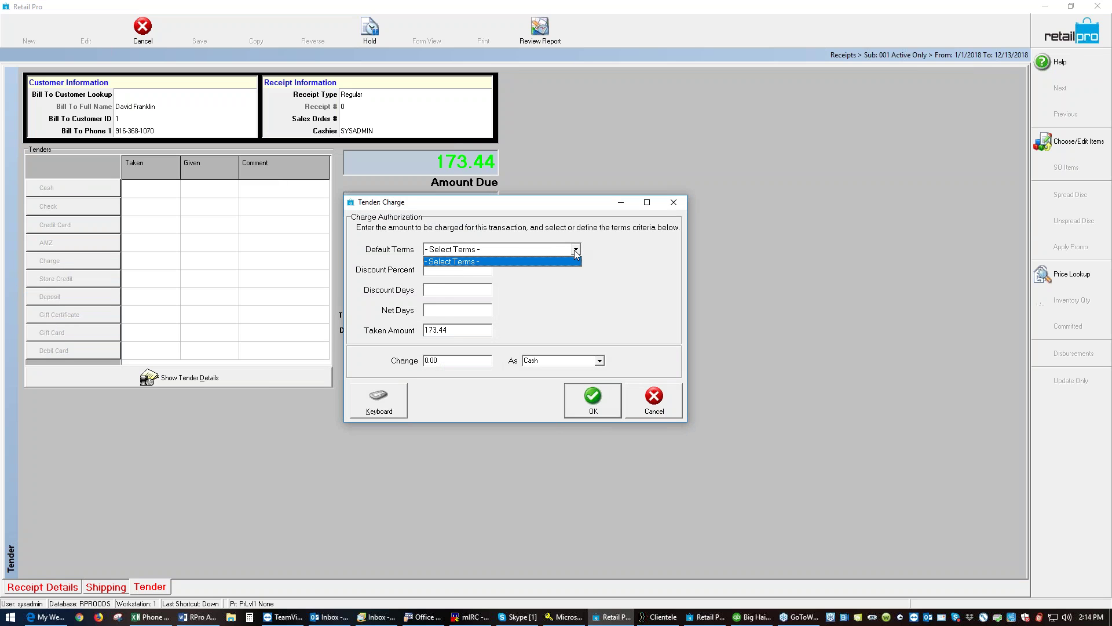
left_click(576, 251)
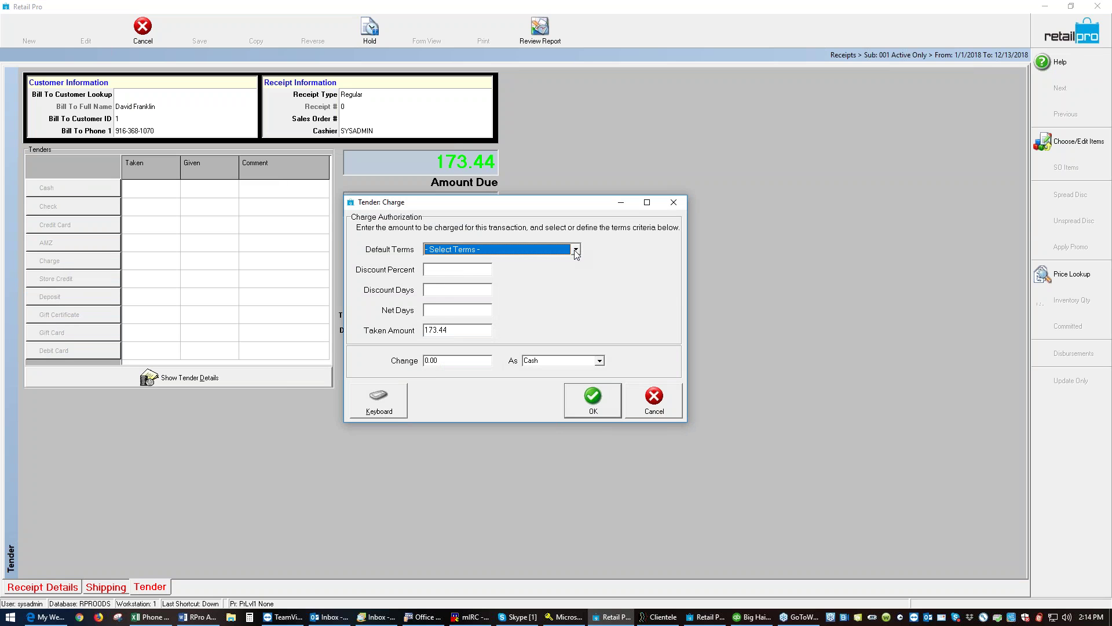
left_click(475, 311)
type("30")
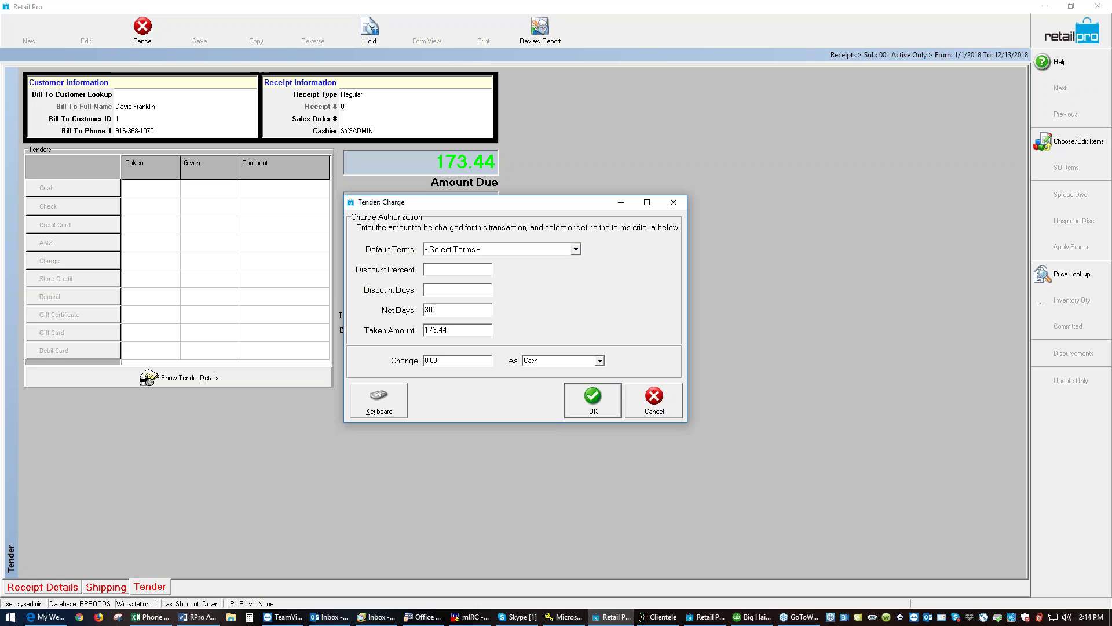
left_click(573, 400)
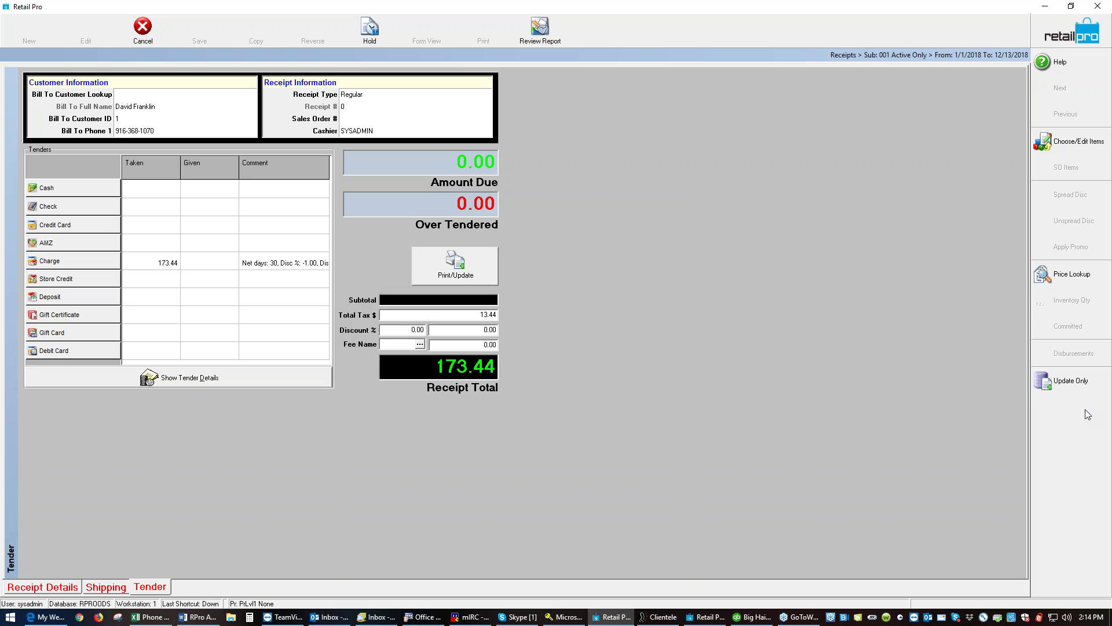
left_click(1069, 385)
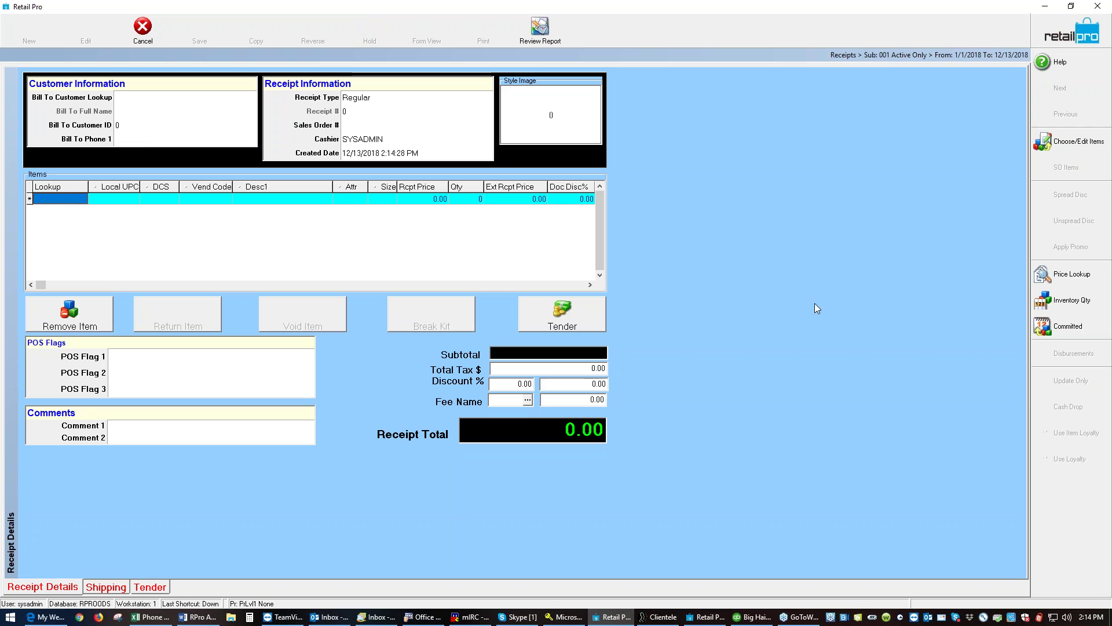
Bill the new receipt to the customer carrying the 173.44 charge balance.
left_click(246, 97)
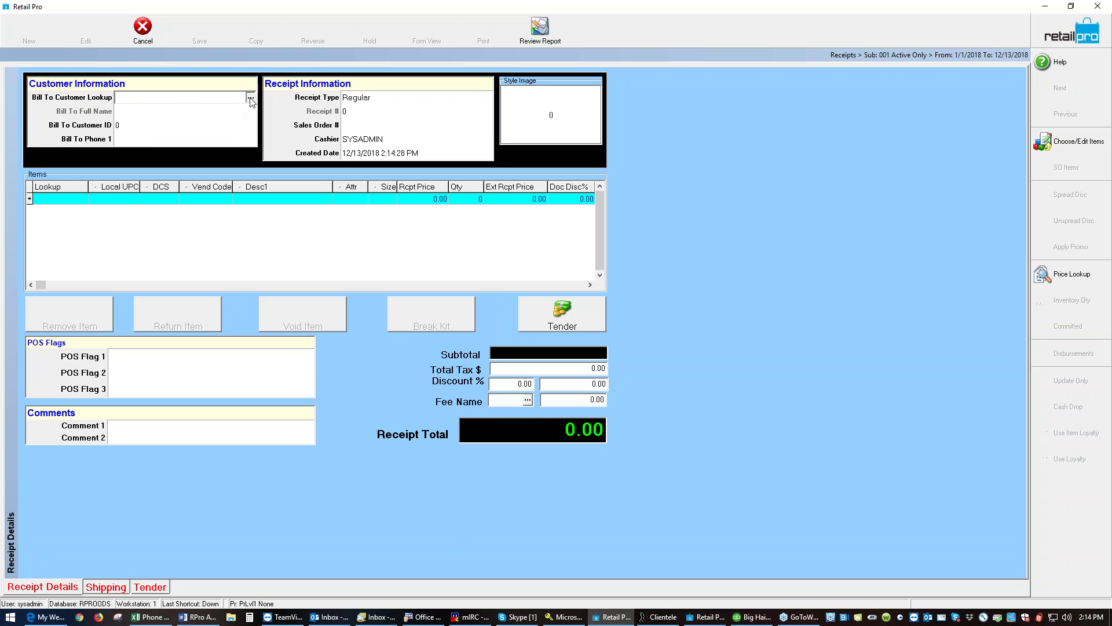
left_click(250, 97)
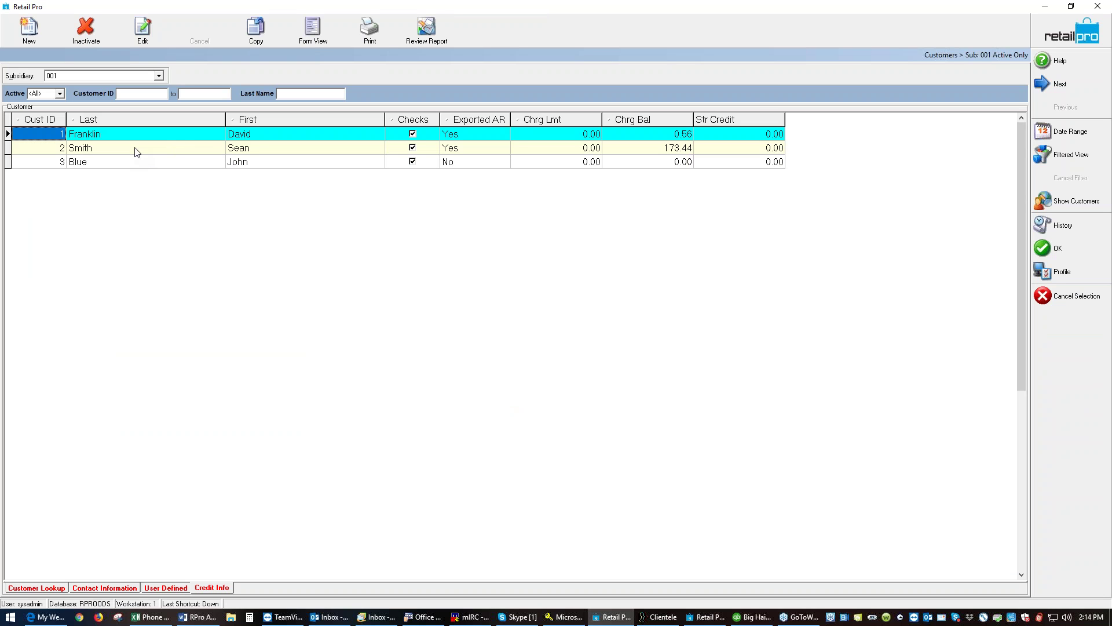
left_click(137, 149)
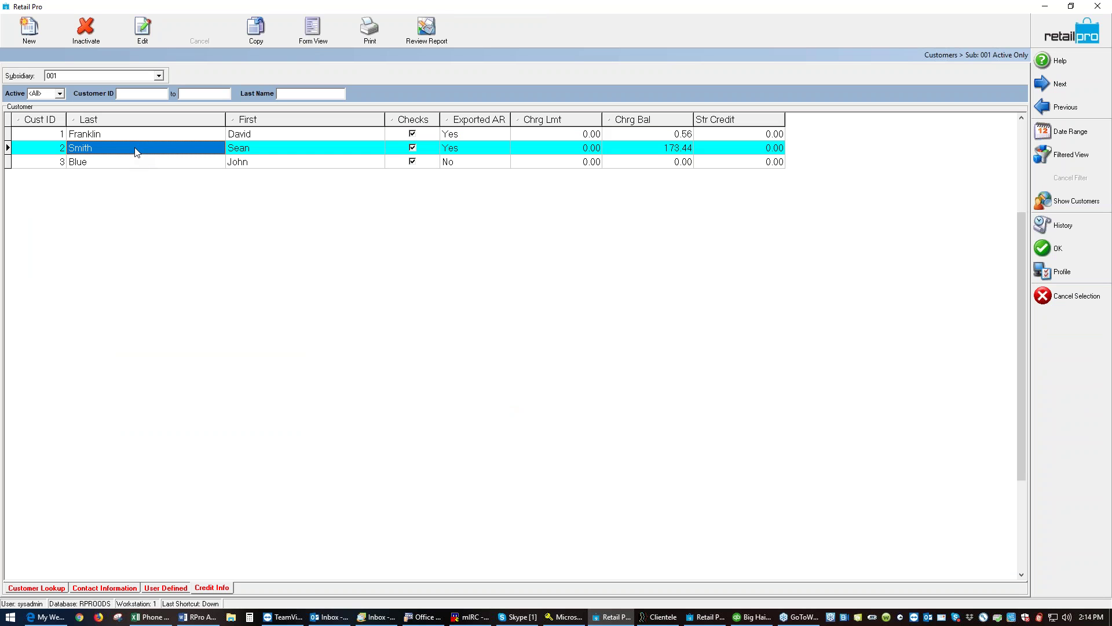
left_click(1060, 250)
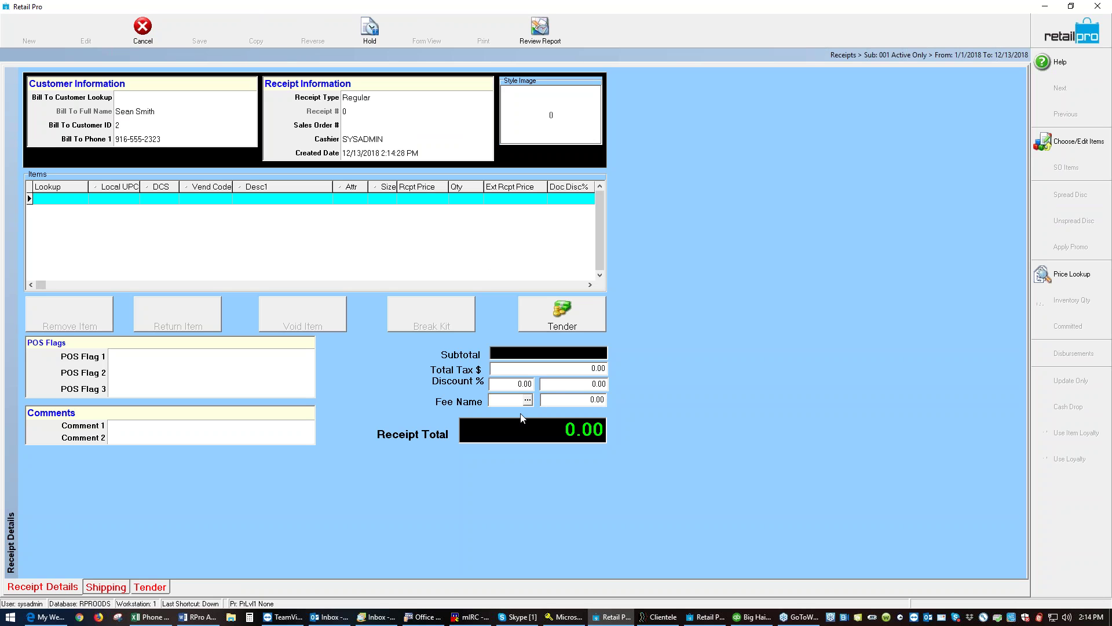
Add a POA fee of 173.44 to the receipt.
left_click(581, 400)
type("173.44")
left_click(528, 400)
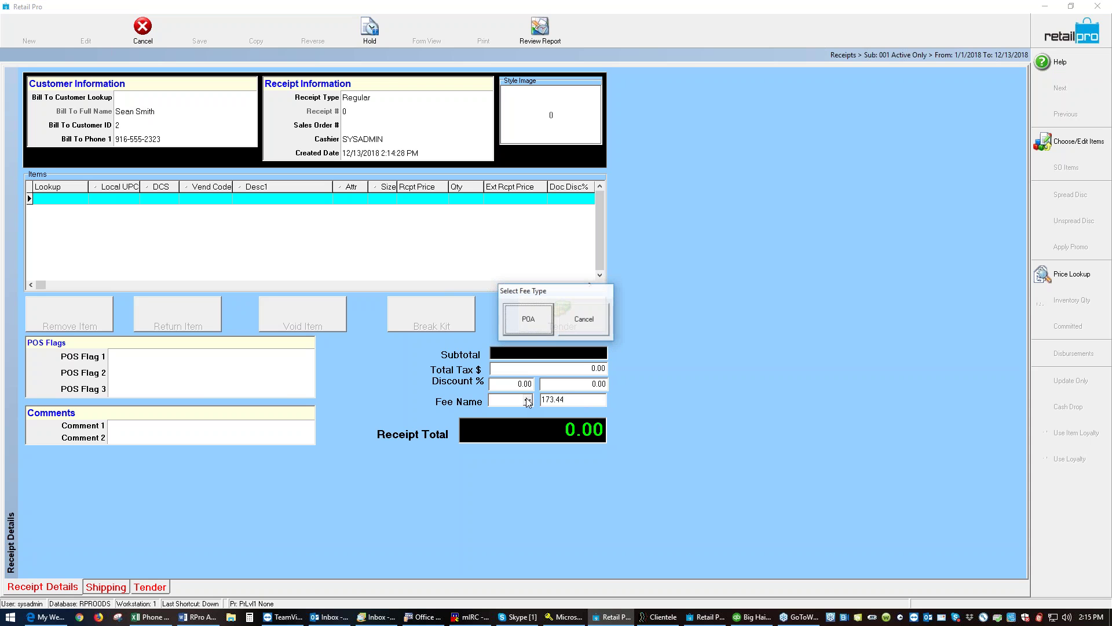
left_click(534, 329)
left_click(534, 329)
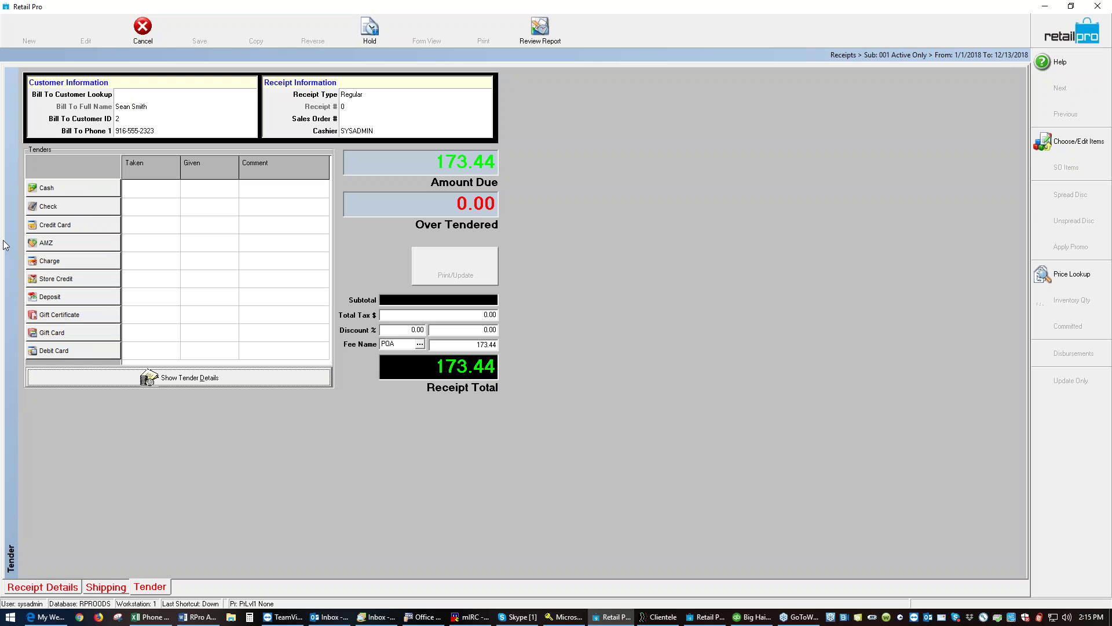
Pay the 173.44 with check number 6558 and save the receipt without printing.
left_click(77, 208)
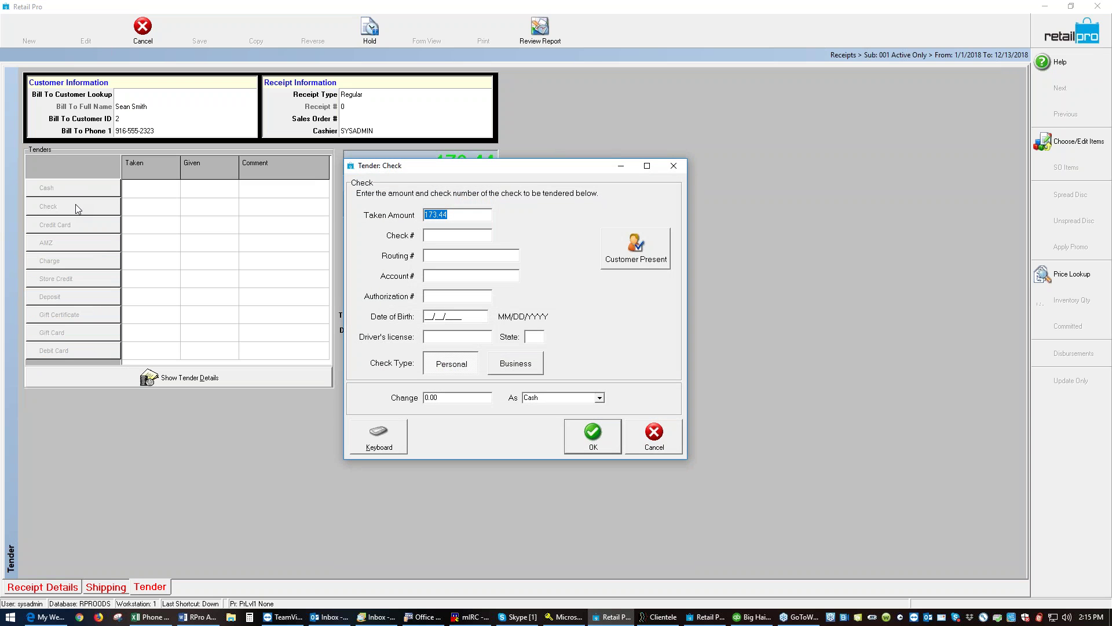
left_click(438, 236)
type("6558")
left_click(605, 433)
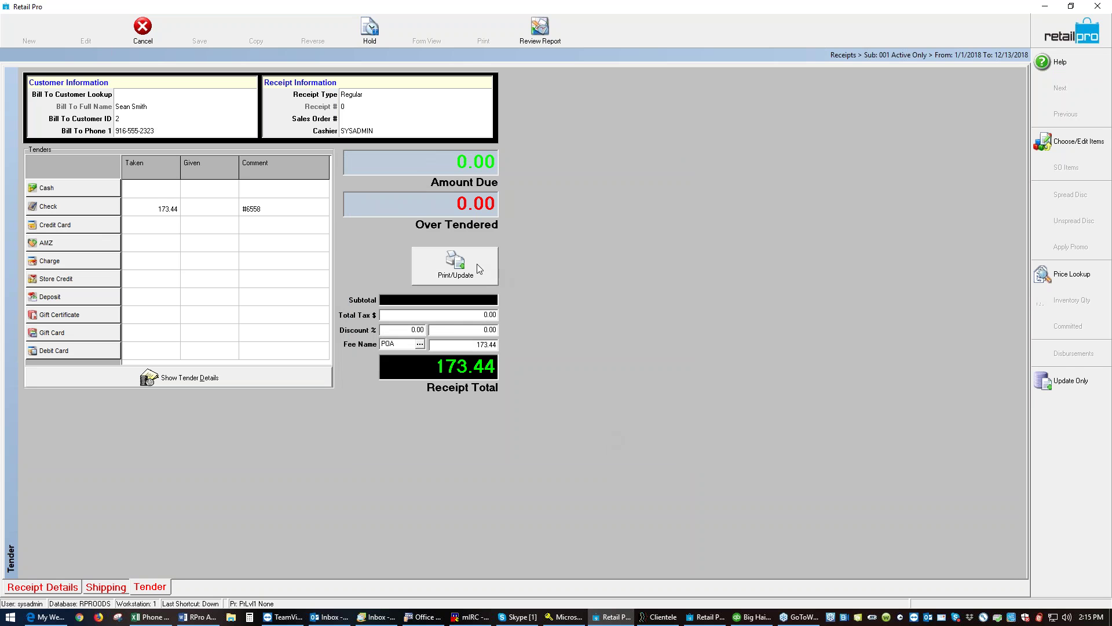
left_click(1065, 380)
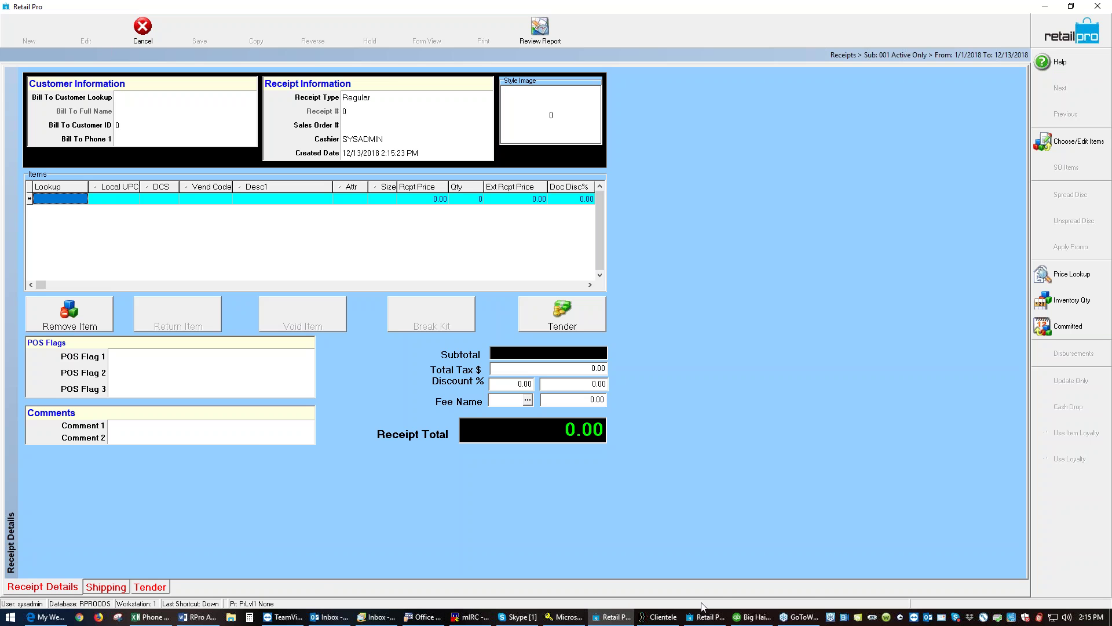
mouse_move(741, 616)
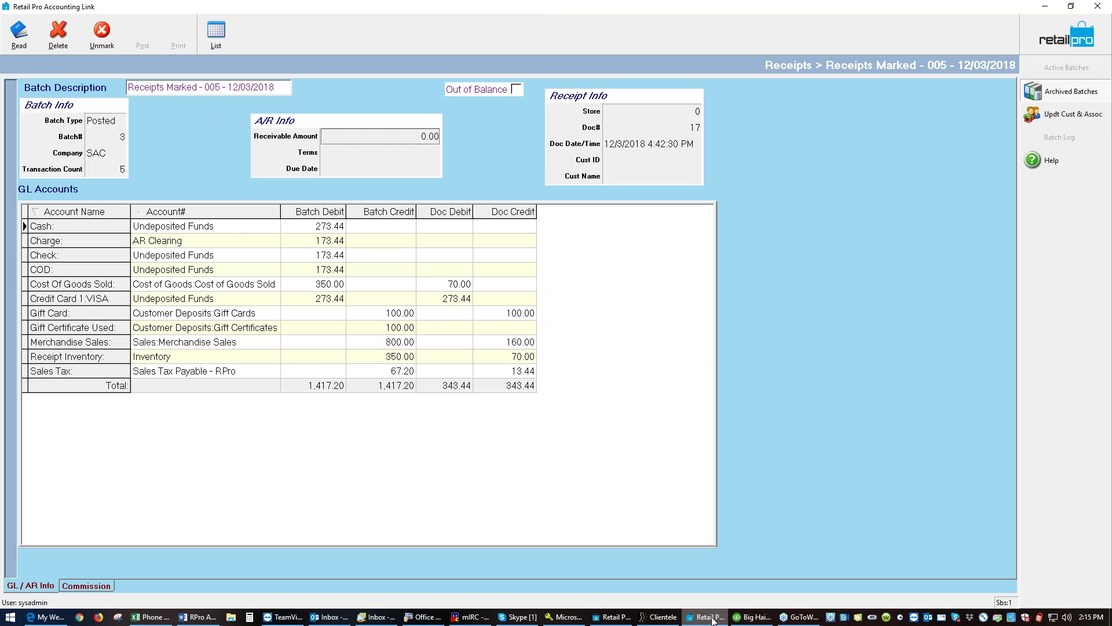
Read marked receipts into a new batch using start date 12/13/2018.
left_click(24, 37)
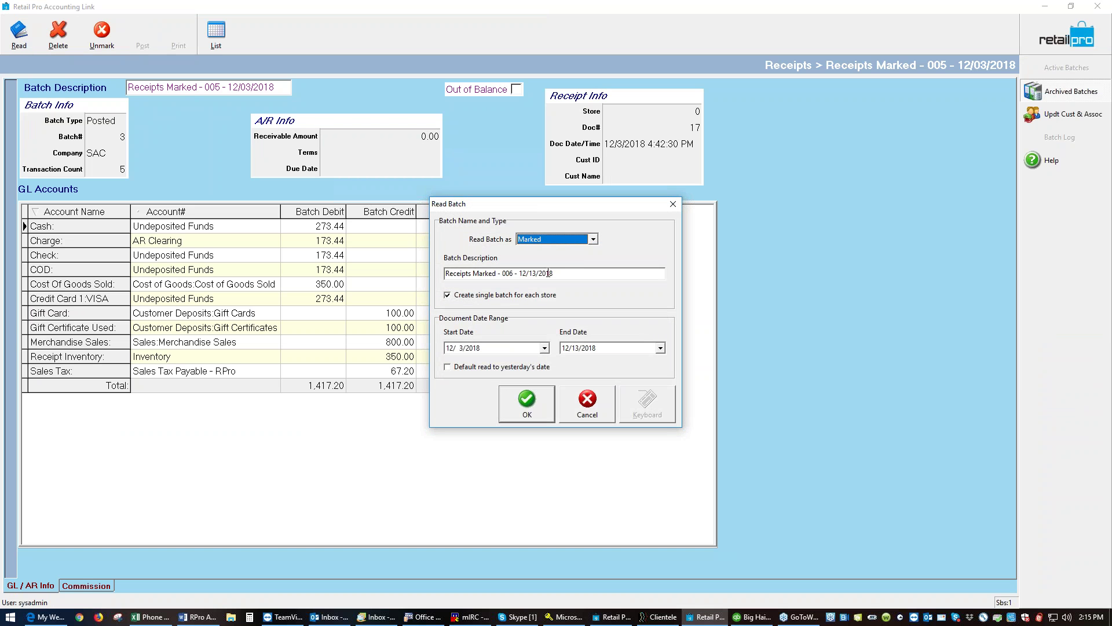
left_click(461, 347)
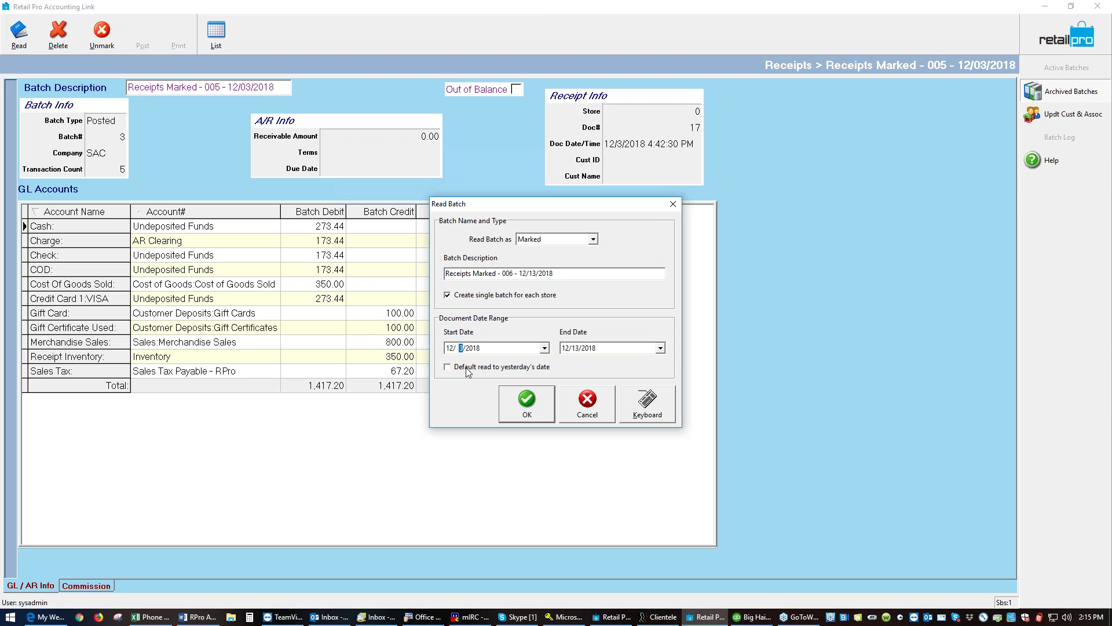
type("13")
left_click(541, 409)
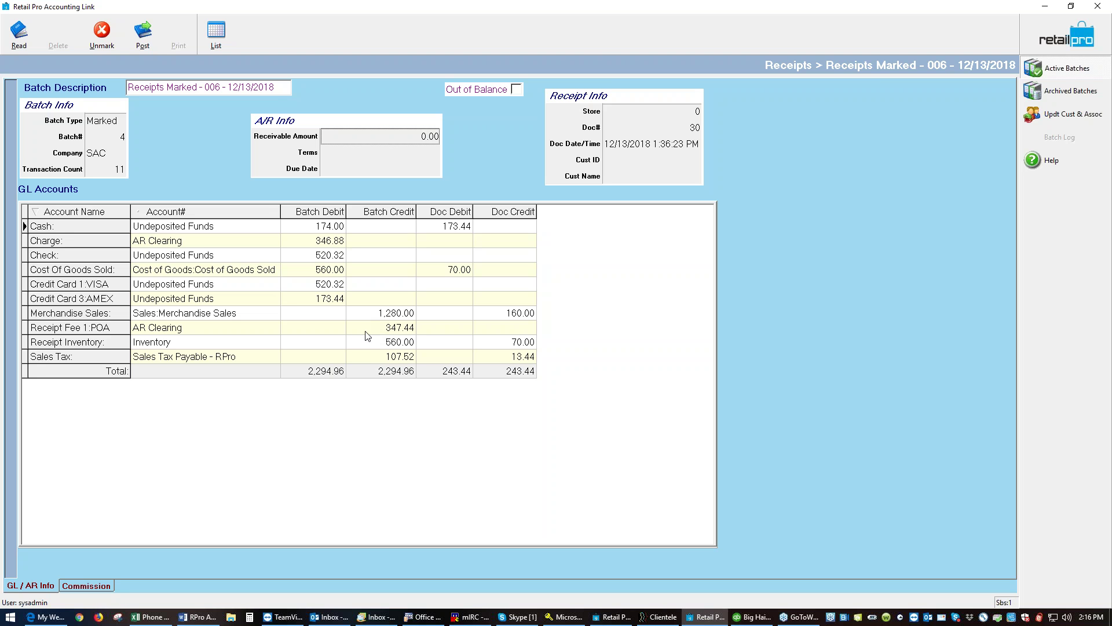
Inspect the Receipt Inventory, Cost Of Goods Sold and Sales Tax GL lines, then return home.
left_click(340, 348)
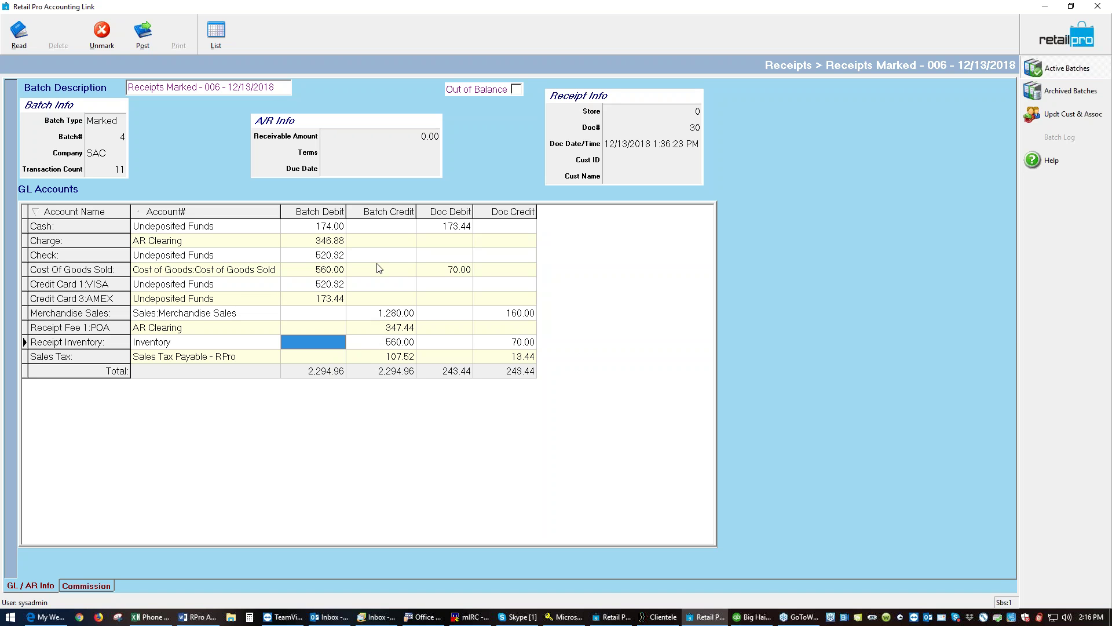
left_click(377, 269)
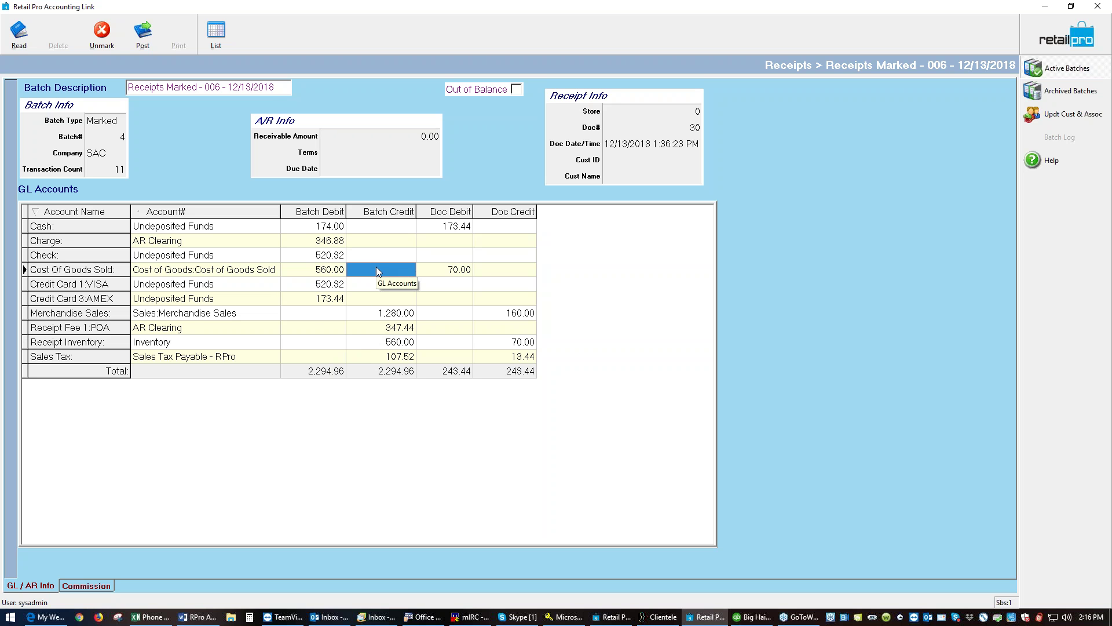
left_click(311, 355)
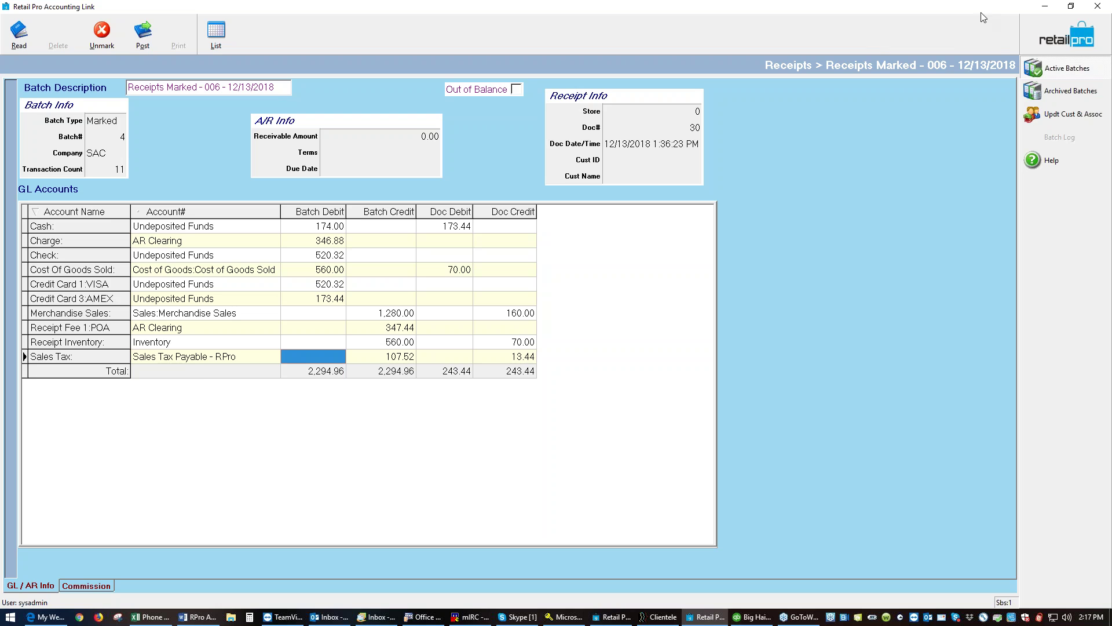
left_click(1049, 39)
Review the Store Account Manager mappings in Accounting Link preferences and save them.
left_click(72, 34)
left_click(1048, 66)
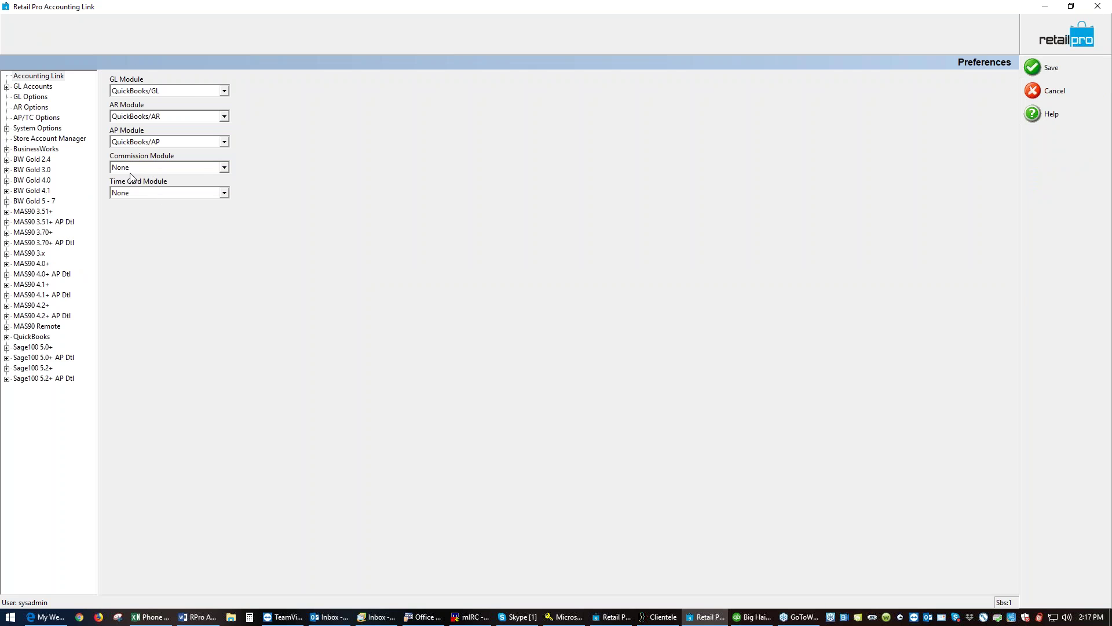
left_click(43, 141)
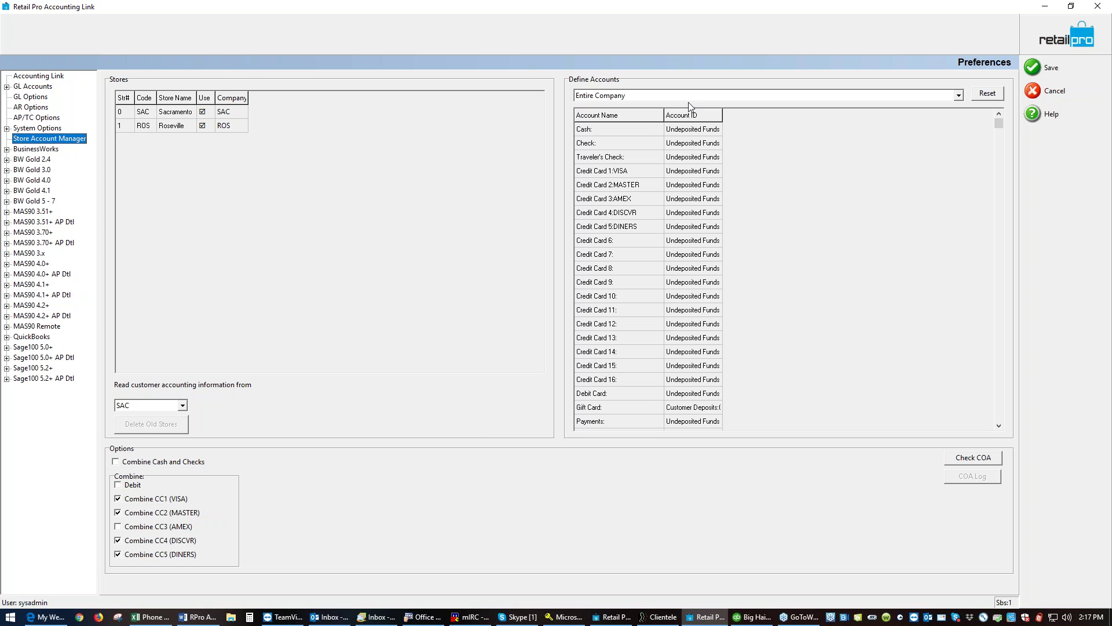
left_click(1034, 68)
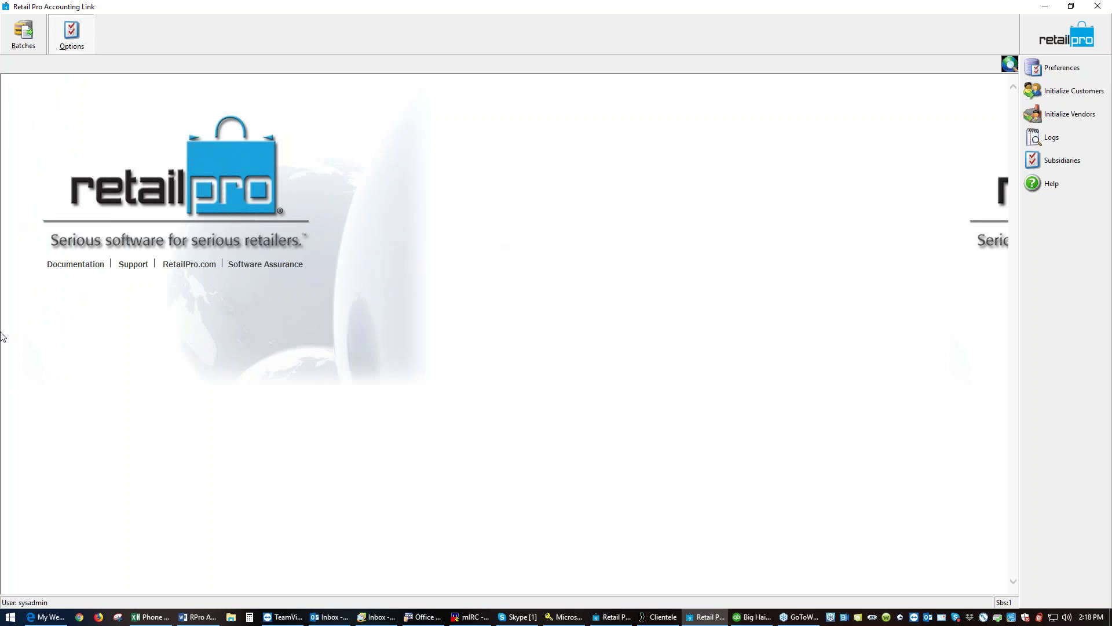
Load active receipts batch 'Receipts Marked - 006 - 12/13/2018' and bring up its Post dialog.
left_click(24, 36)
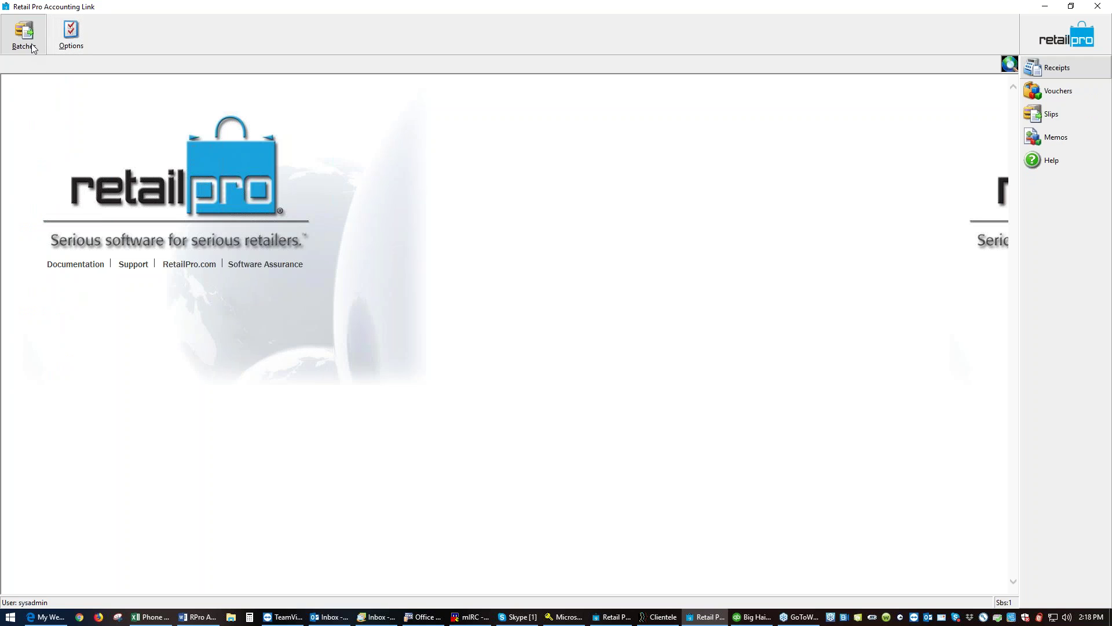
left_click(1070, 65)
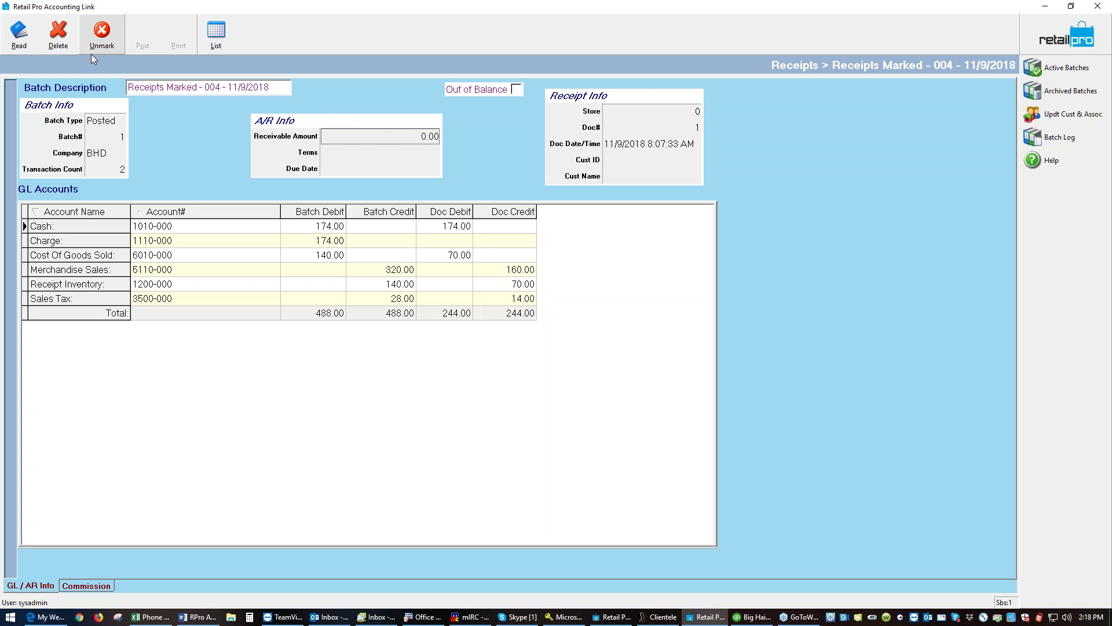
left_click(1055, 70)
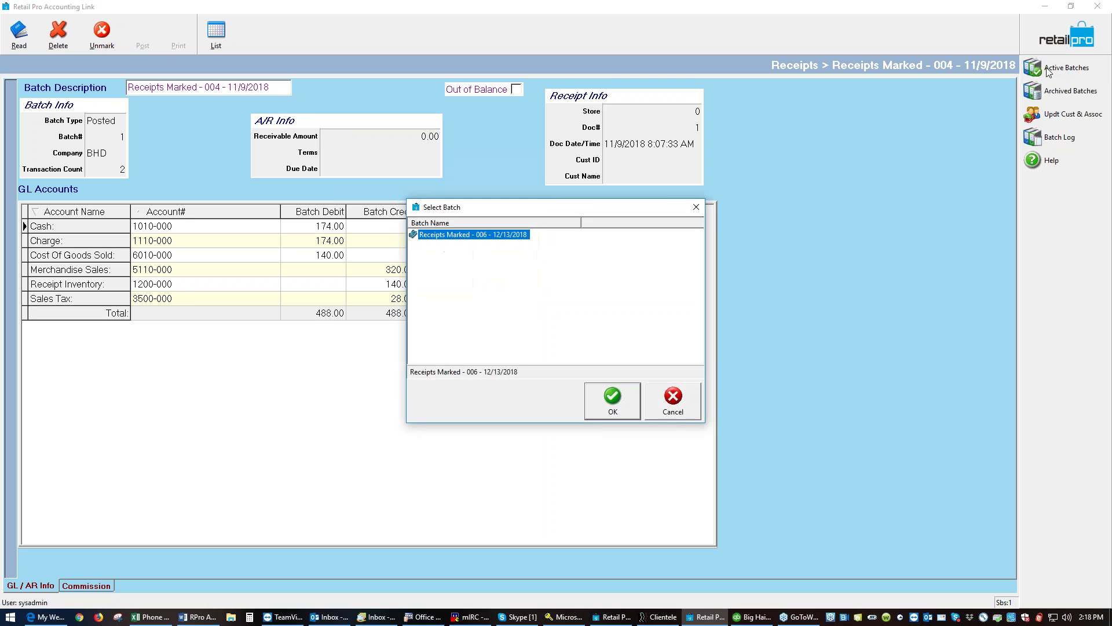
left_click(602, 412)
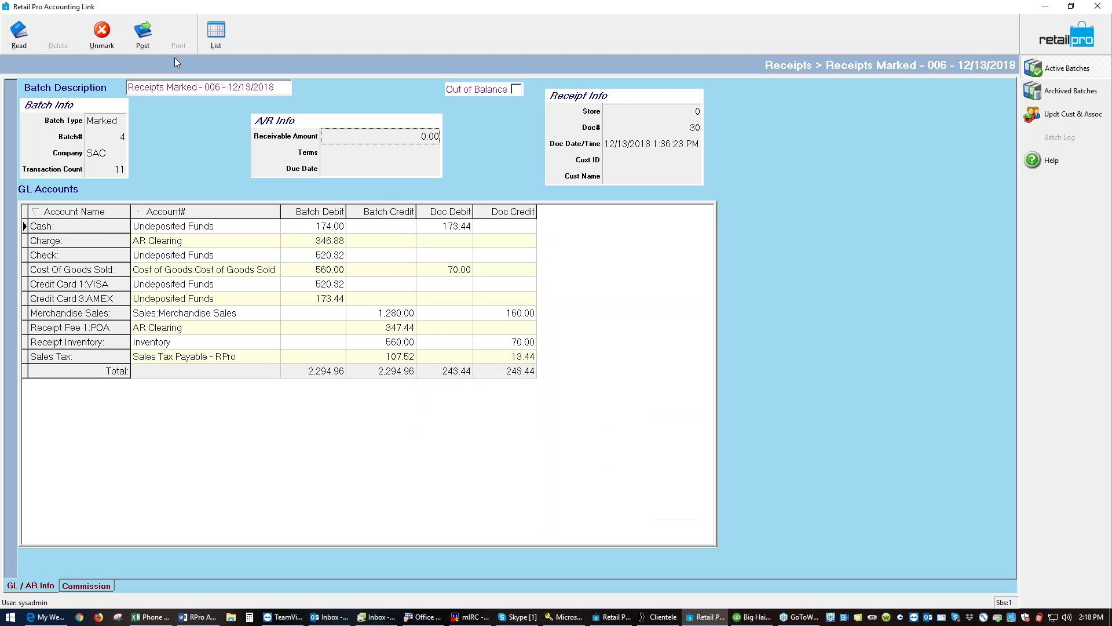
left_click(153, 38)
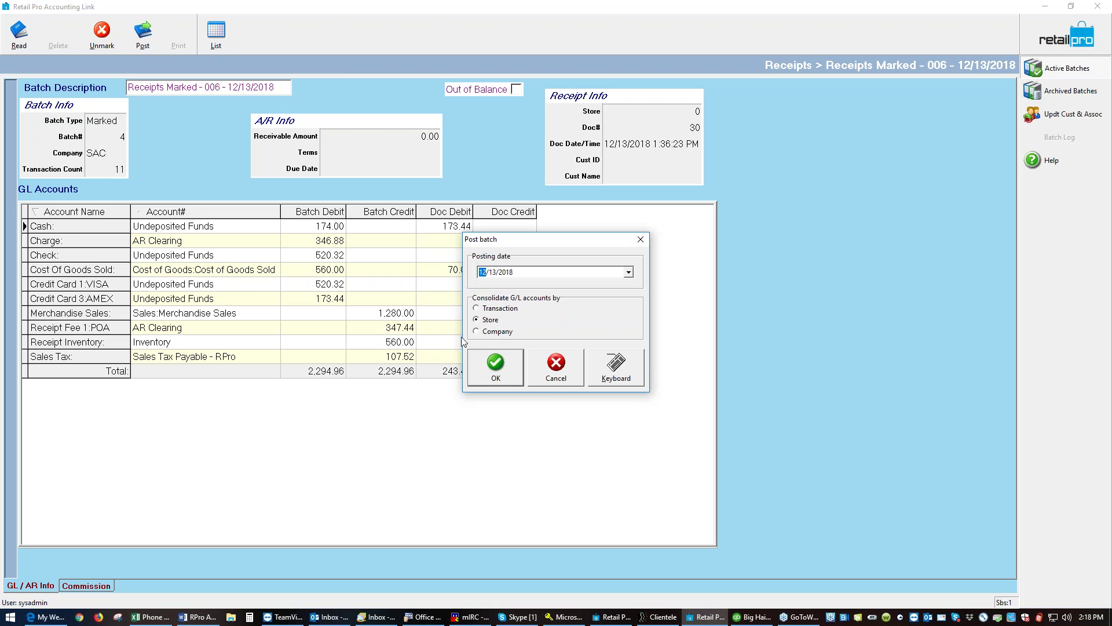
Post Accounting Link batch 006 dated 12/13/2018, then bring the Big Hairy Dog QuickBooks company forward.
left_click(495, 380)
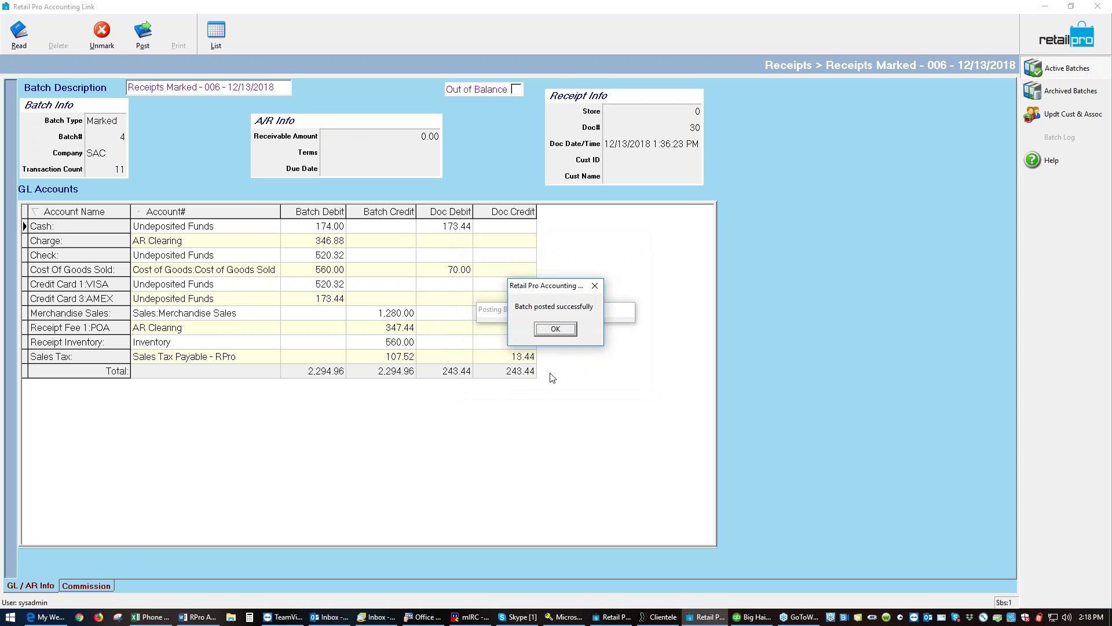
left_click(555, 329)
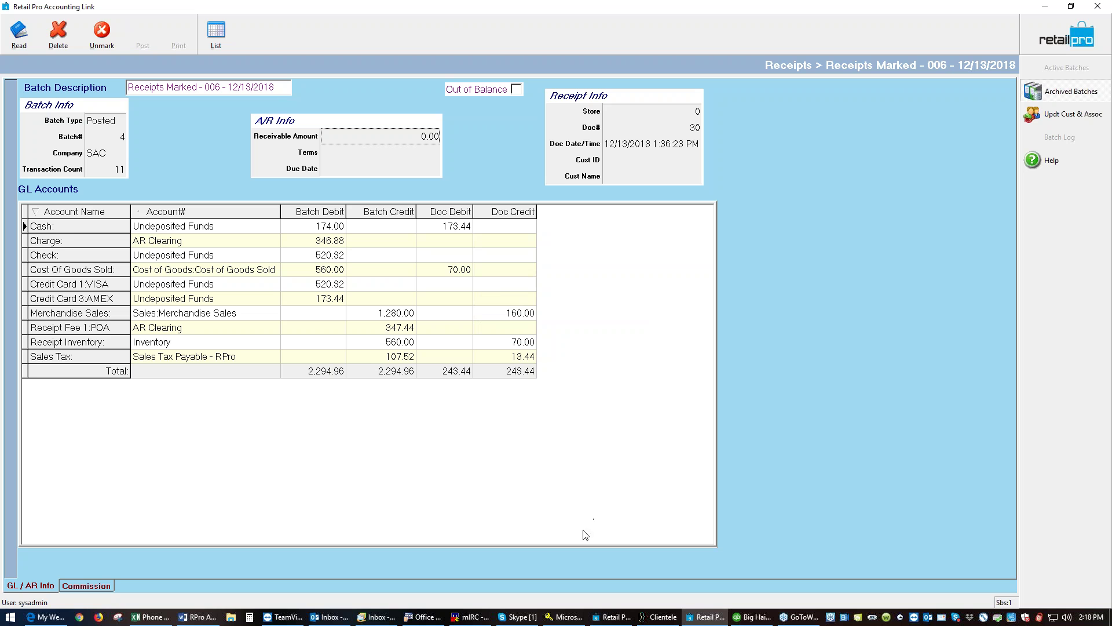
left_click(732, 619)
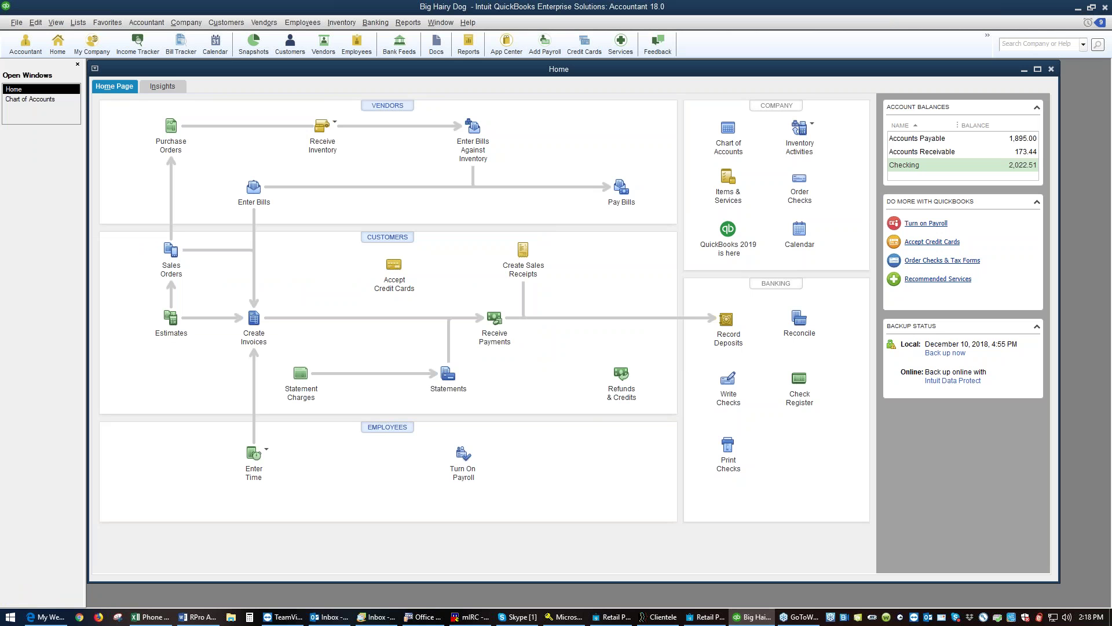
Start an IIF file import from File > Utilities > Import to browse the QB Data folder.
left_click(17, 23)
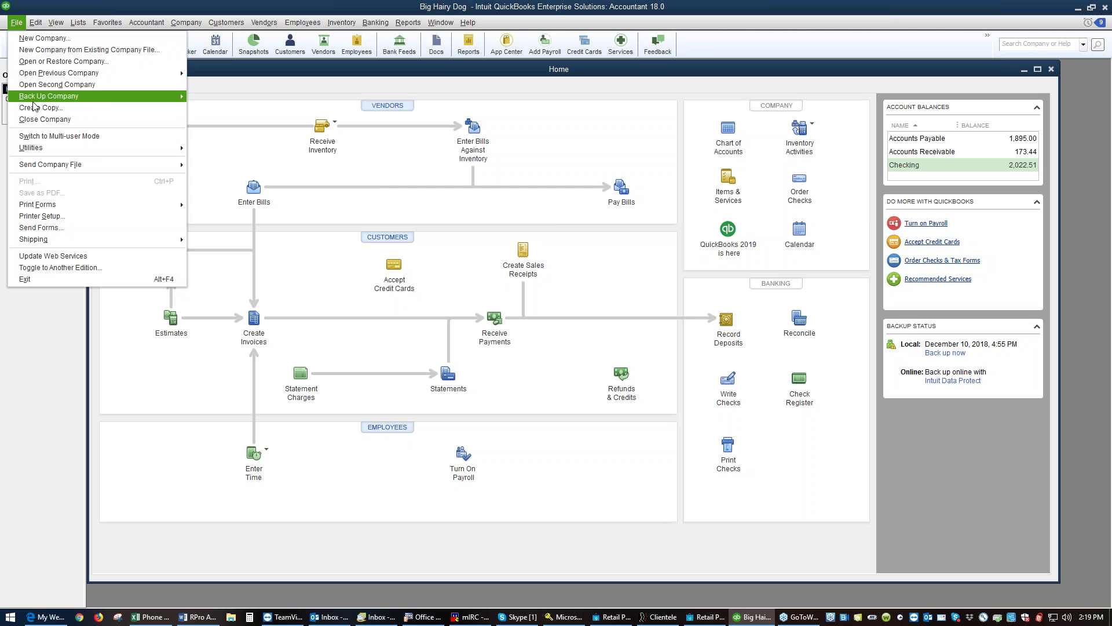
mouse_move(46, 152)
mouse_move(255, 152)
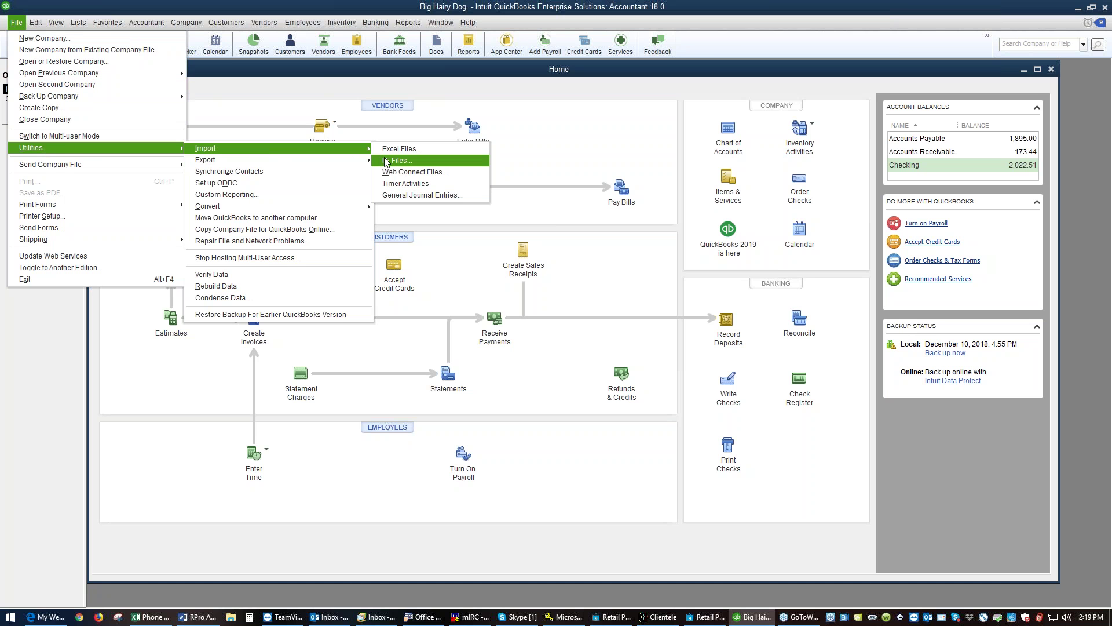
left_click(387, 161)
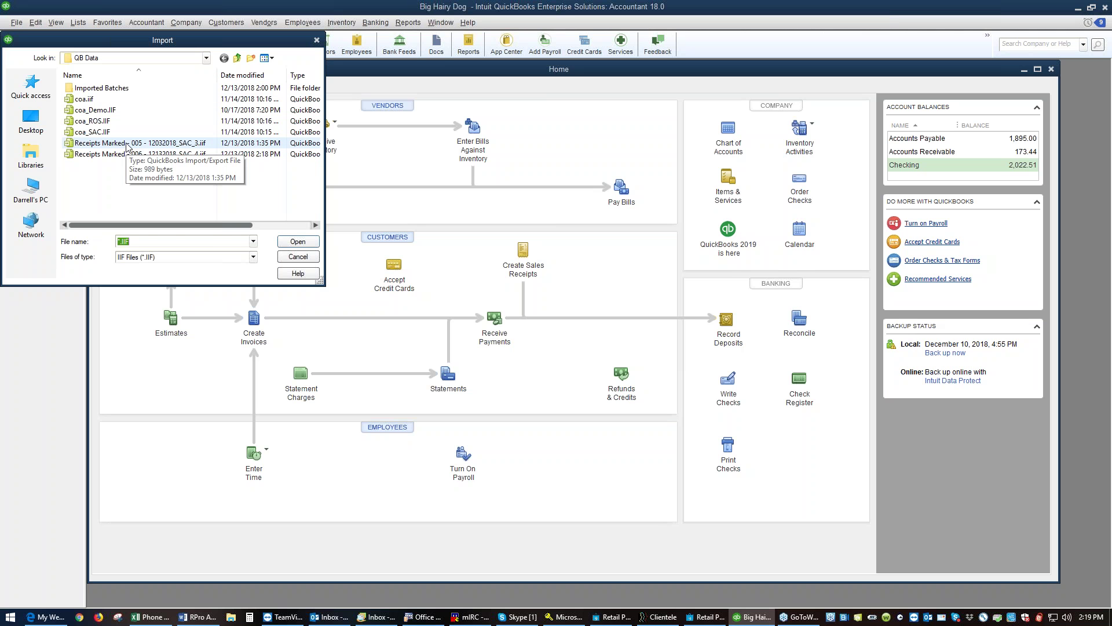
Move the 005 receipts file into Imported Batches and import the 006 file, accepting both credit-limit warnings.
left_click_drag(127, 145, 123, 88)
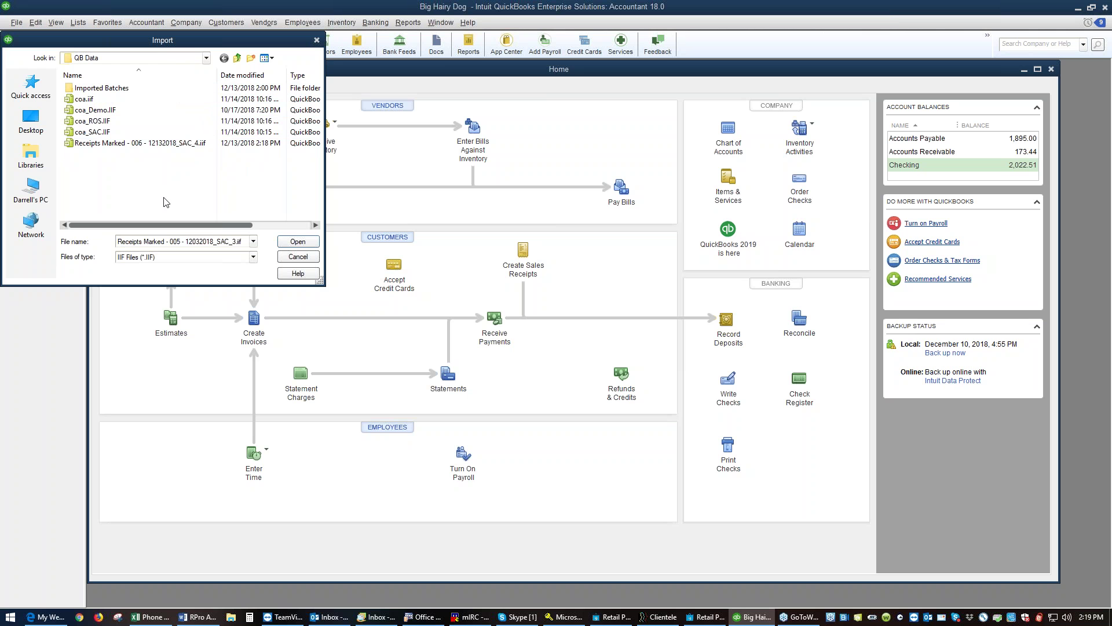
left_click(162, 145)
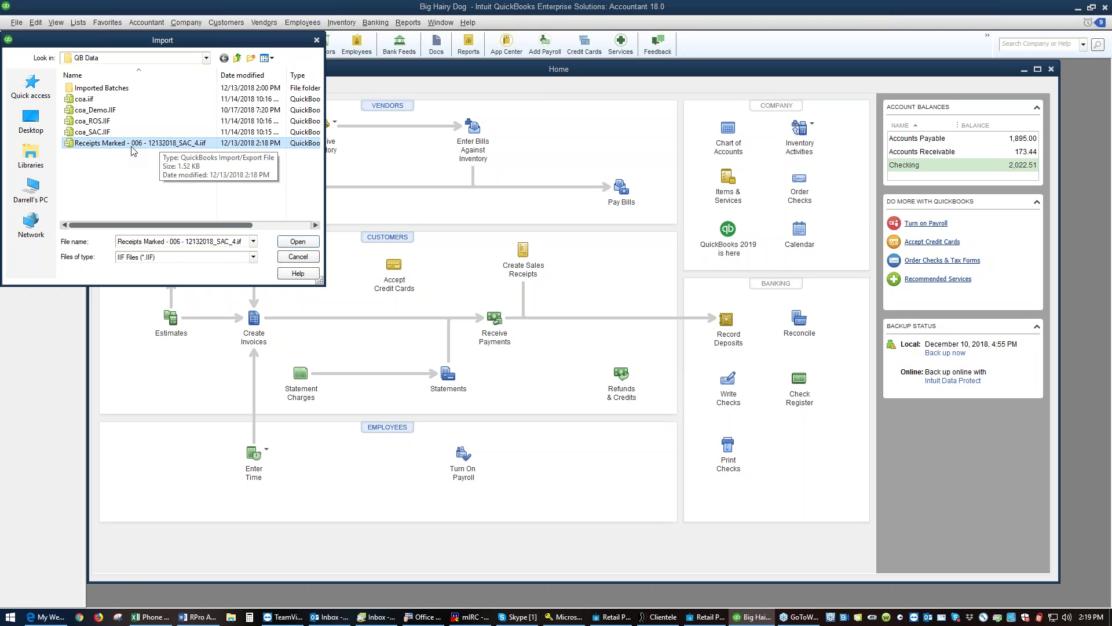
left_click(289, 244)
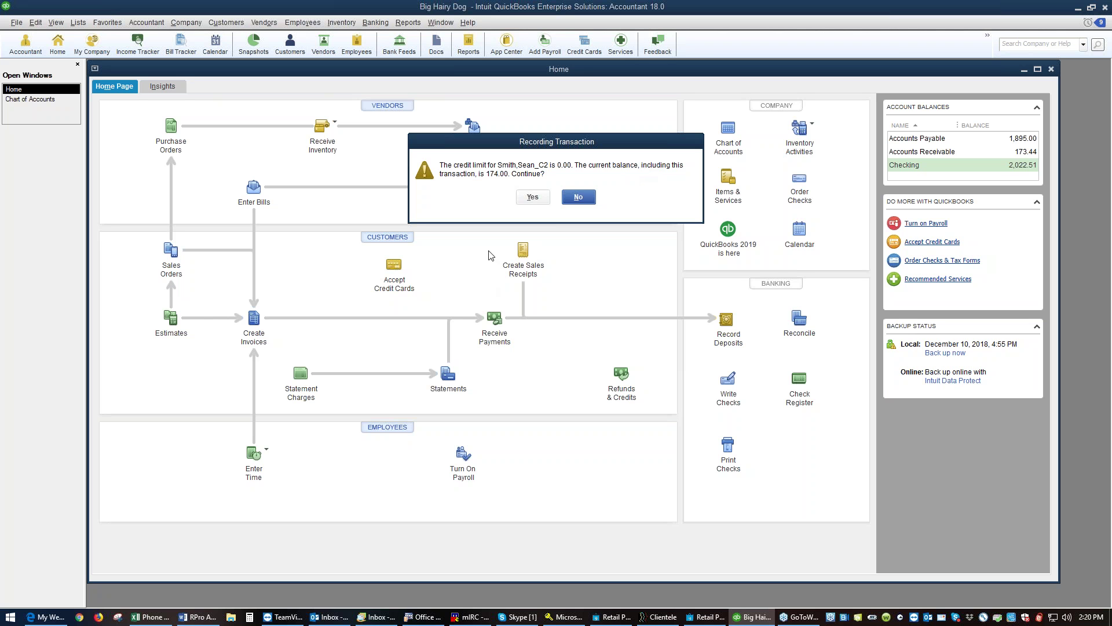
left_click(533, 197)
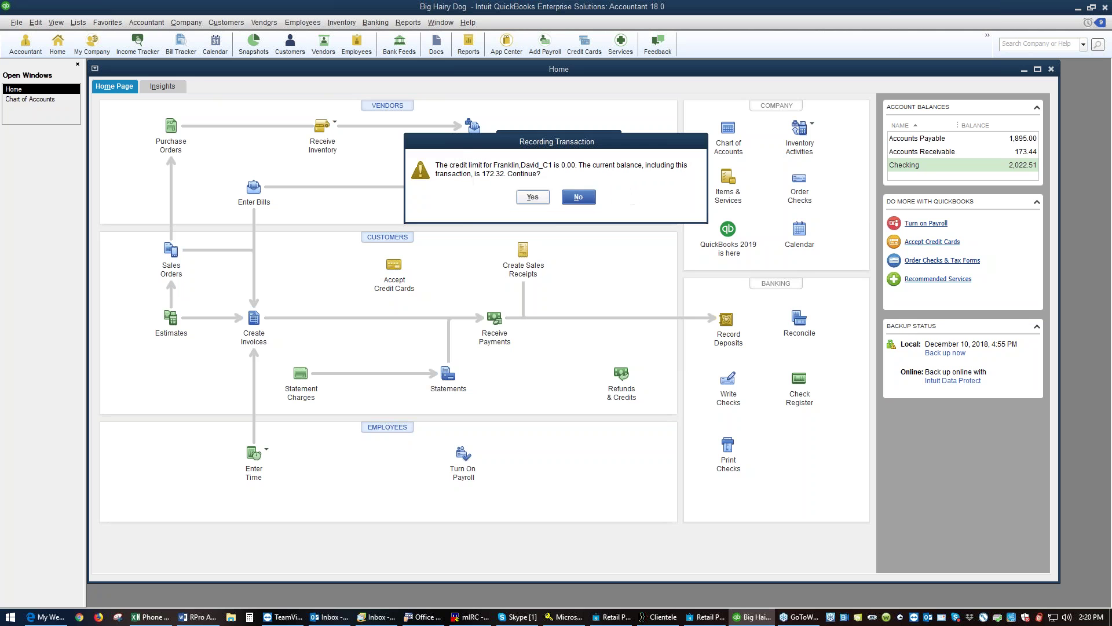
left_click(533, 197)
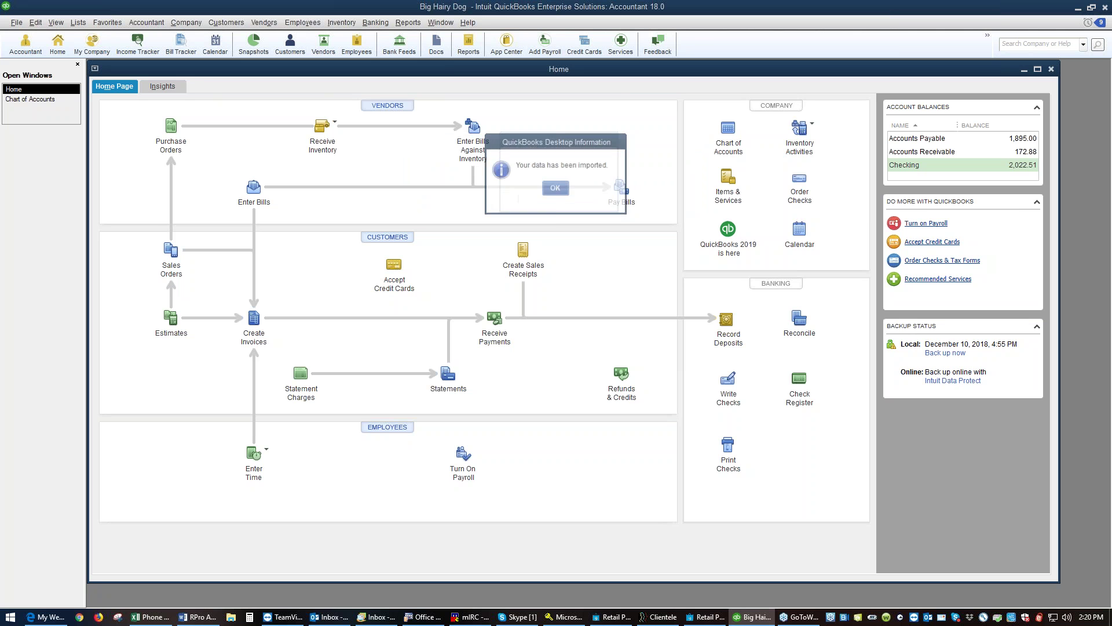
left_click(555, 188)
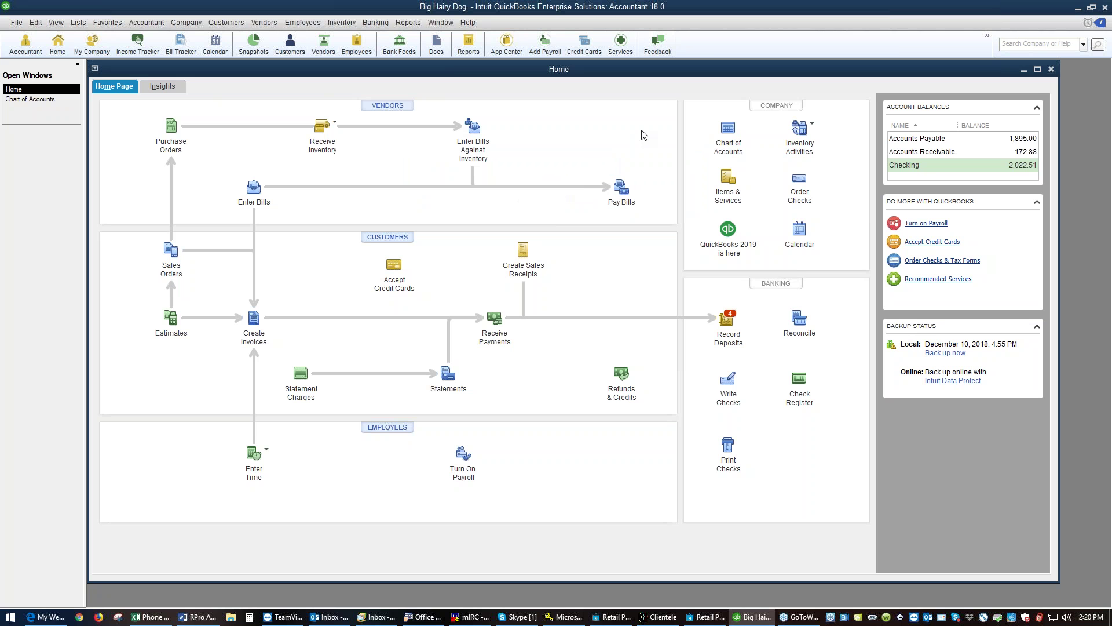
Open the AR Clearing register from the Chart of Accounts, enlarge it to review entries, then close it.
left_click(726, 136)
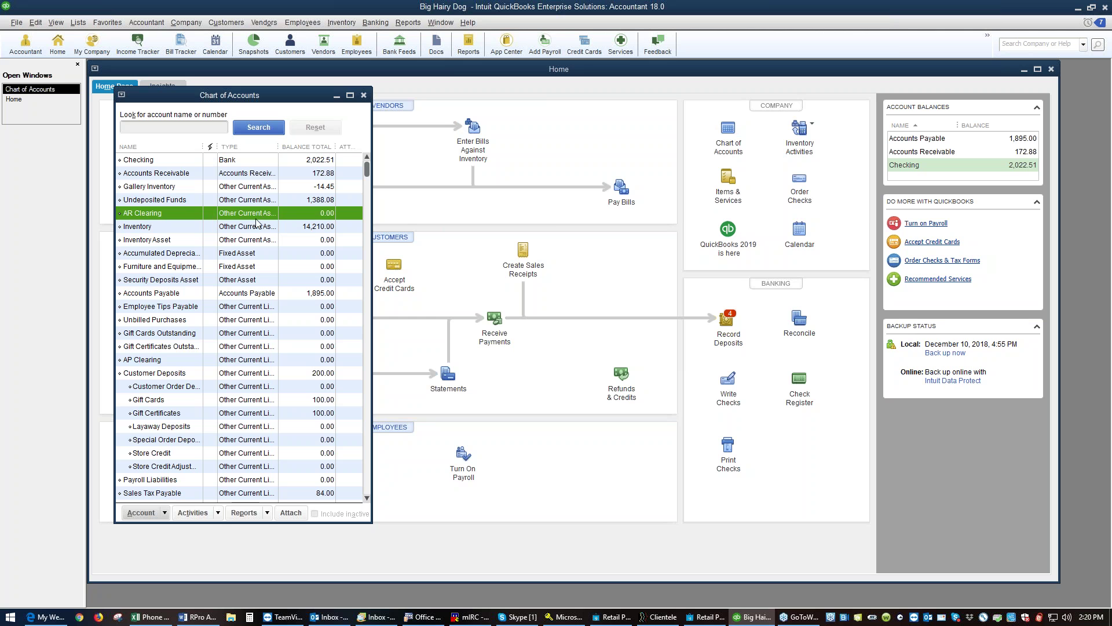
double_click(303, 214)
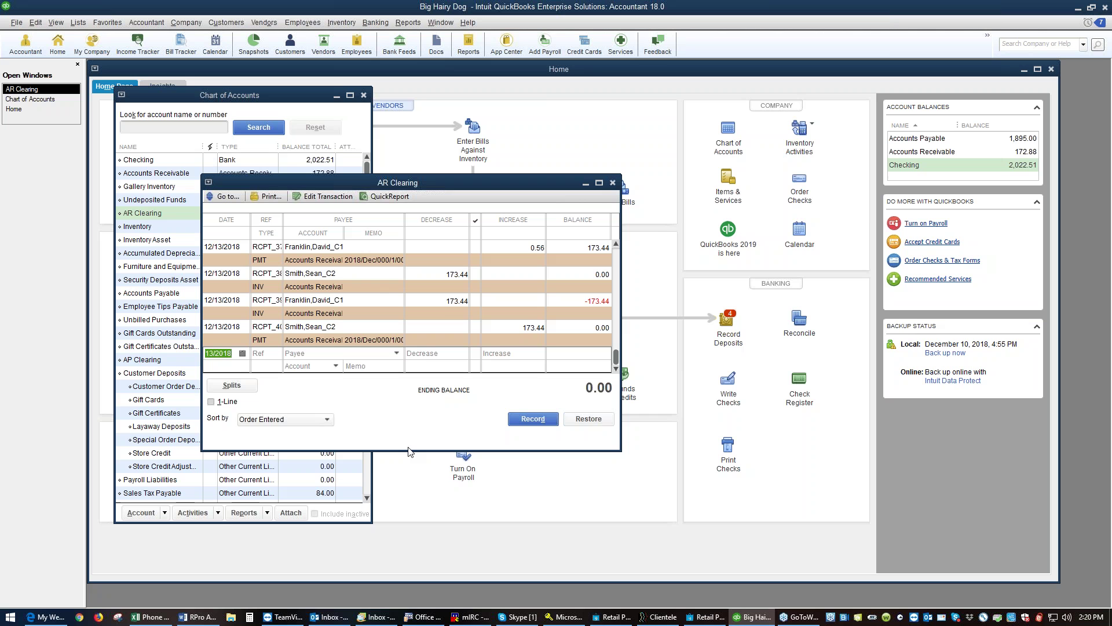
left_click_drag(411, 452, 392, 497)
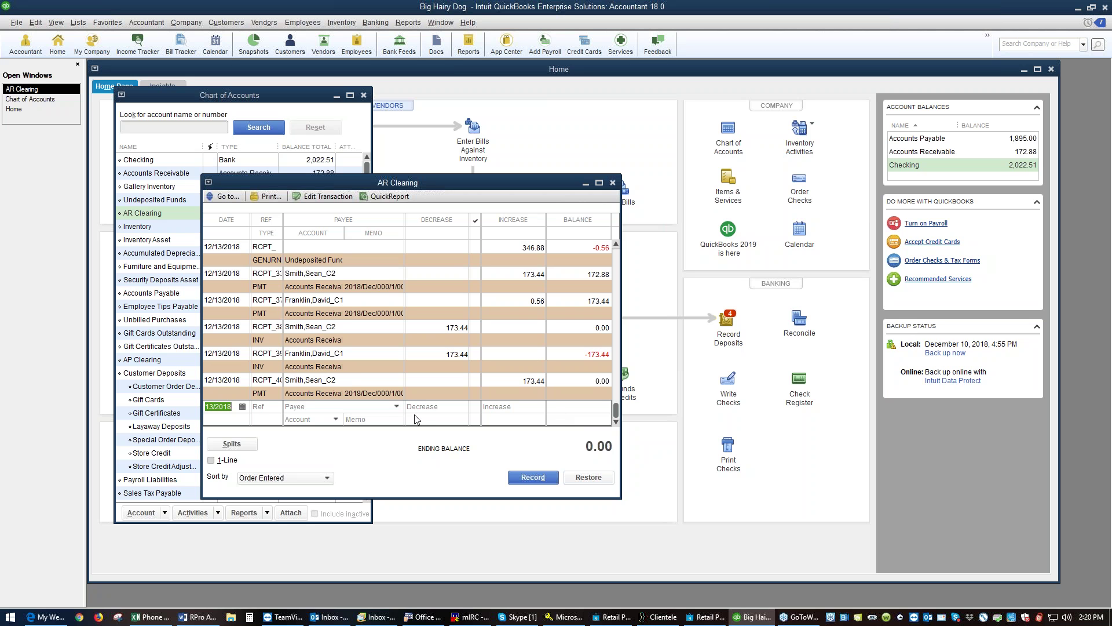
left_click(613, 183)
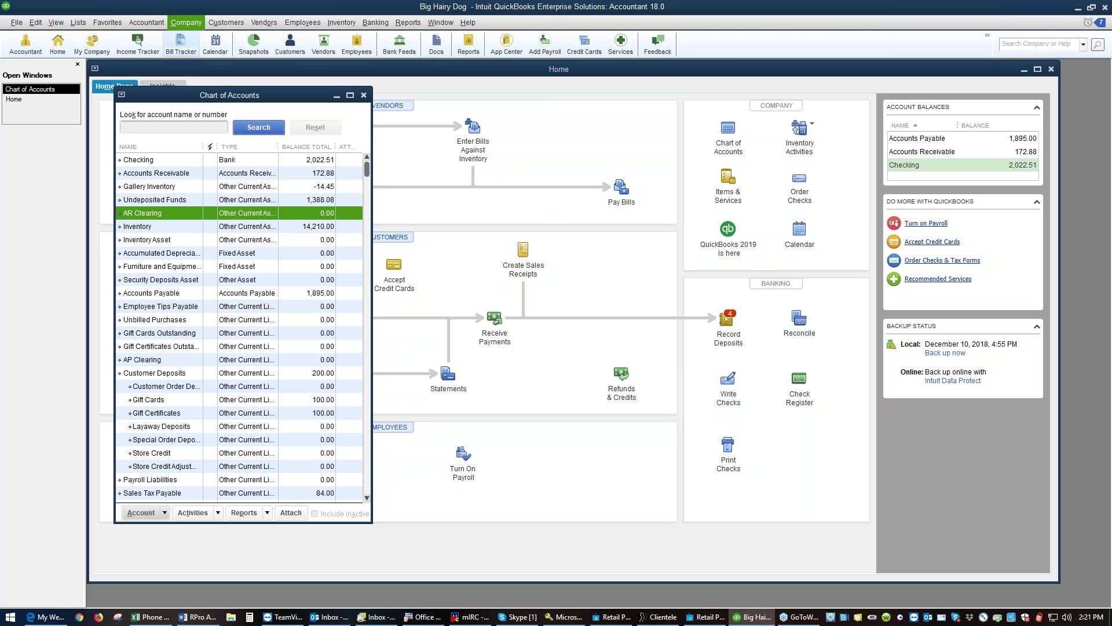
left_click(408, 25)
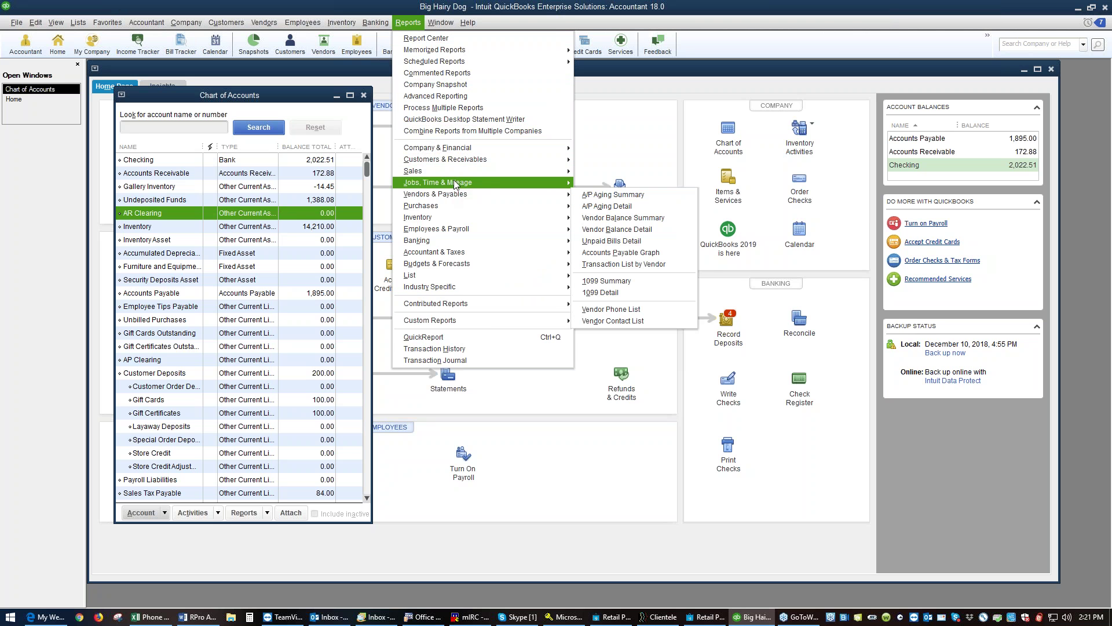
Open the Customers & Receivables Open Invoices report and select the 12/03/2018 invoice row.
mouse_move(459, 165)
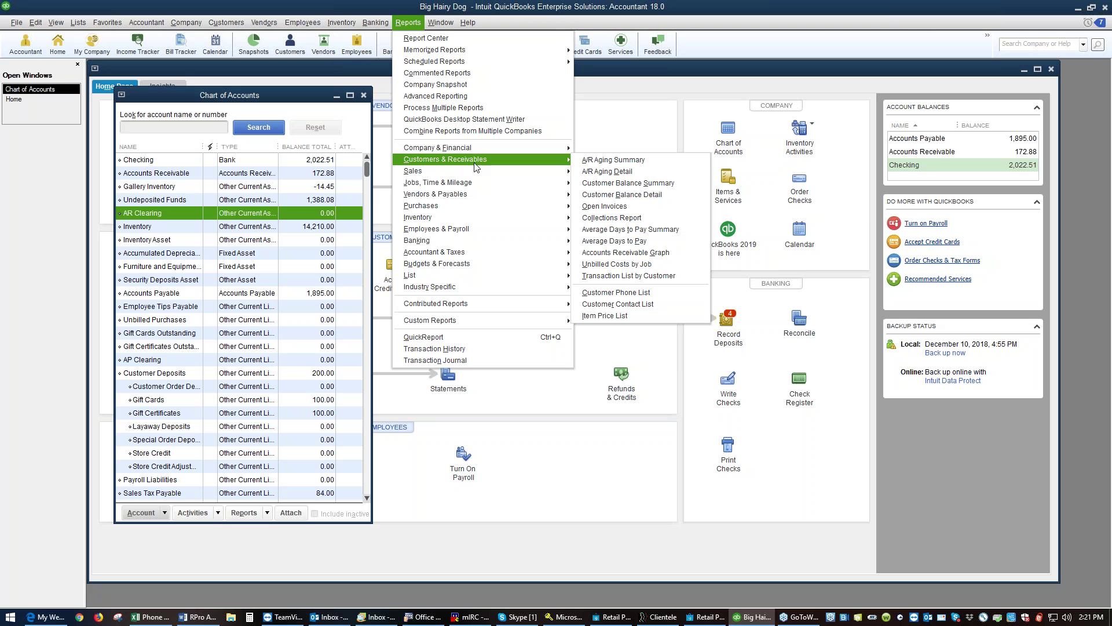
left_click(625, 212)
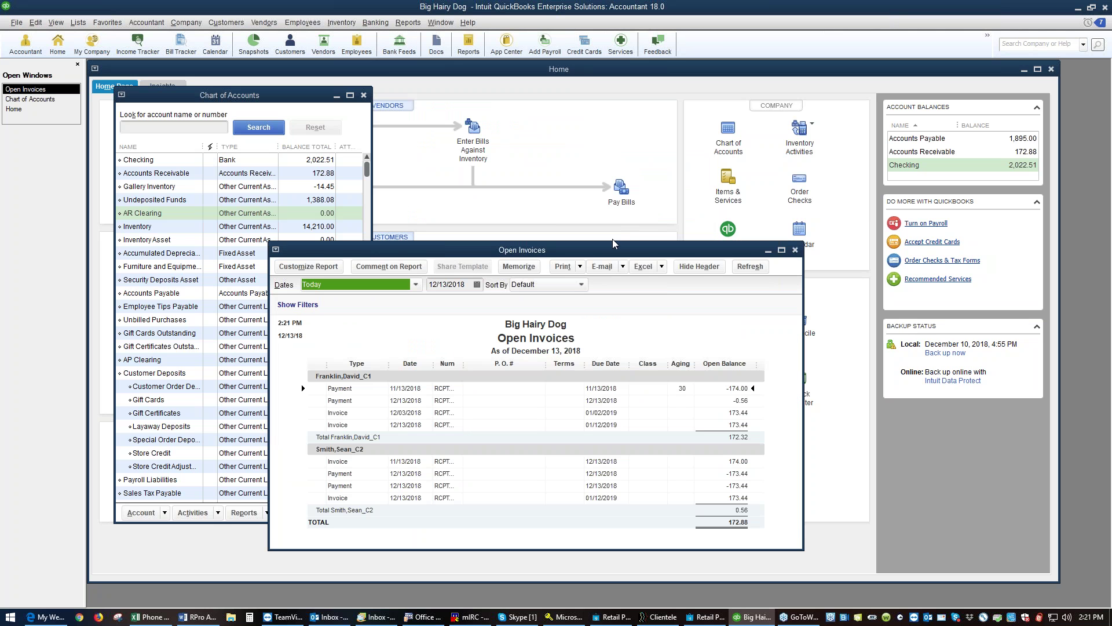
left_click_drag(614, 244, 620, 116)
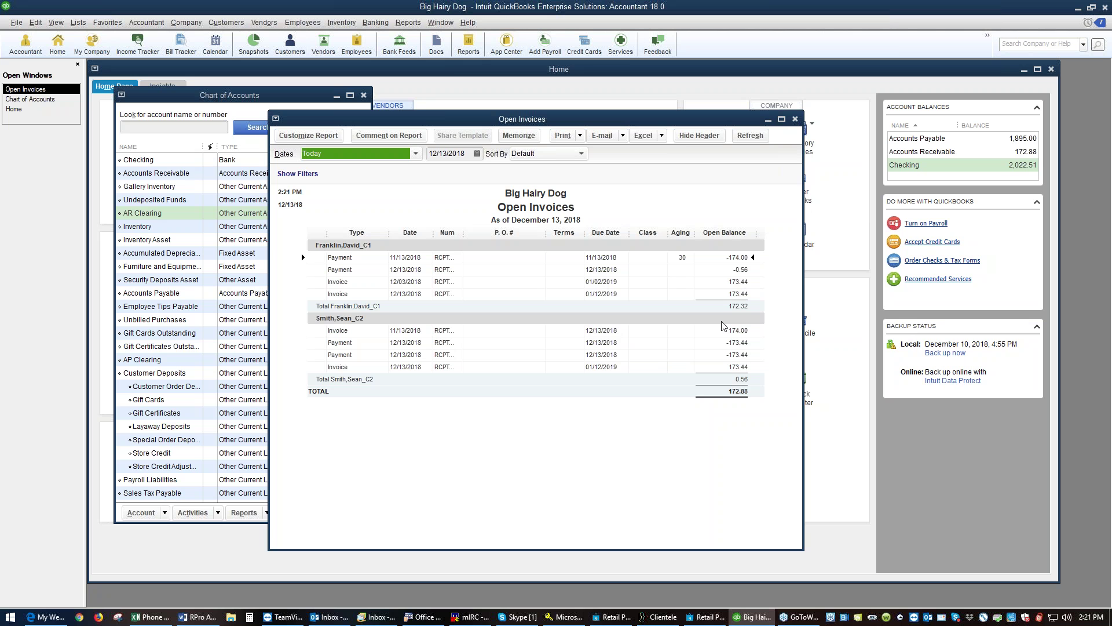
left_click(740, 284)
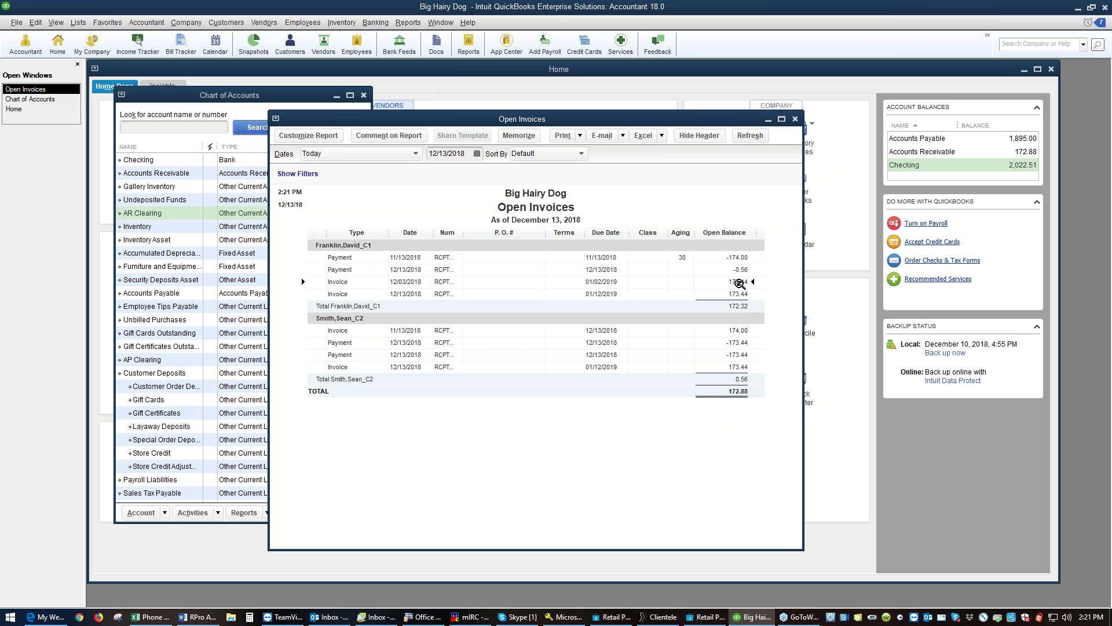
Apply credit RCPT_3 to the 12/03/2018 invoice RCPT_21 and save it as fully paid.
double_click(739, 283)
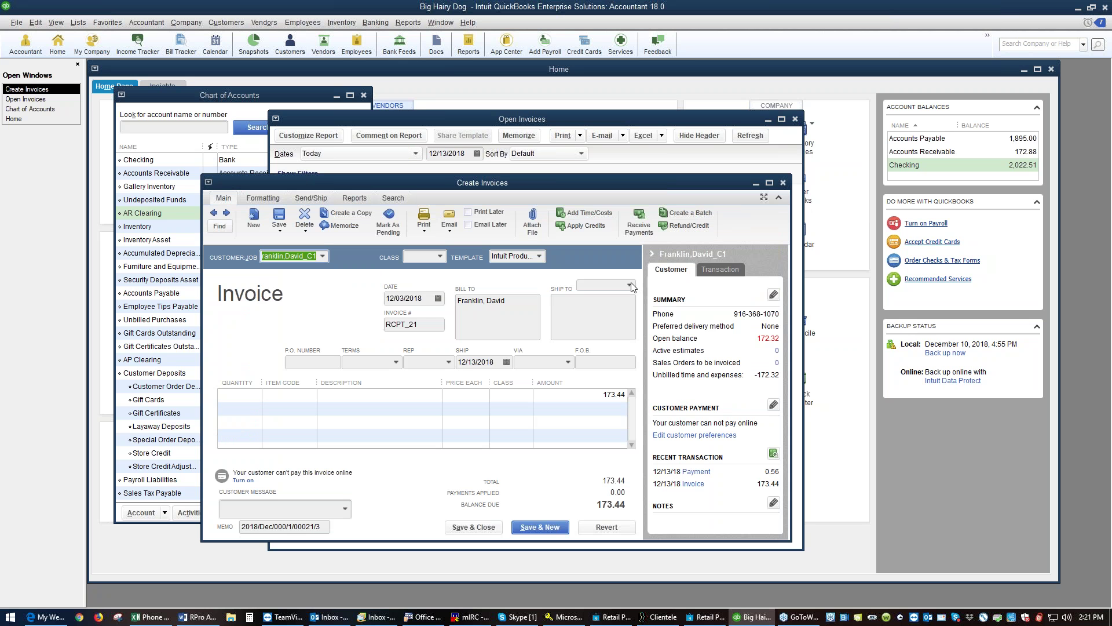
left_click(586, 235)
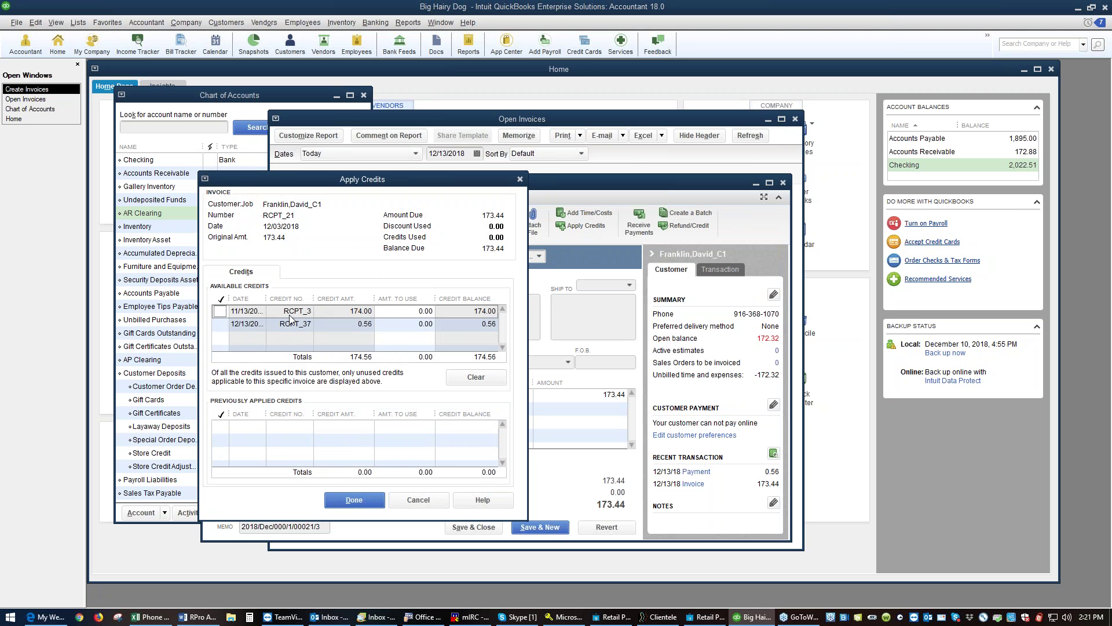
left_click(221, 312)
left_click(220, 325)
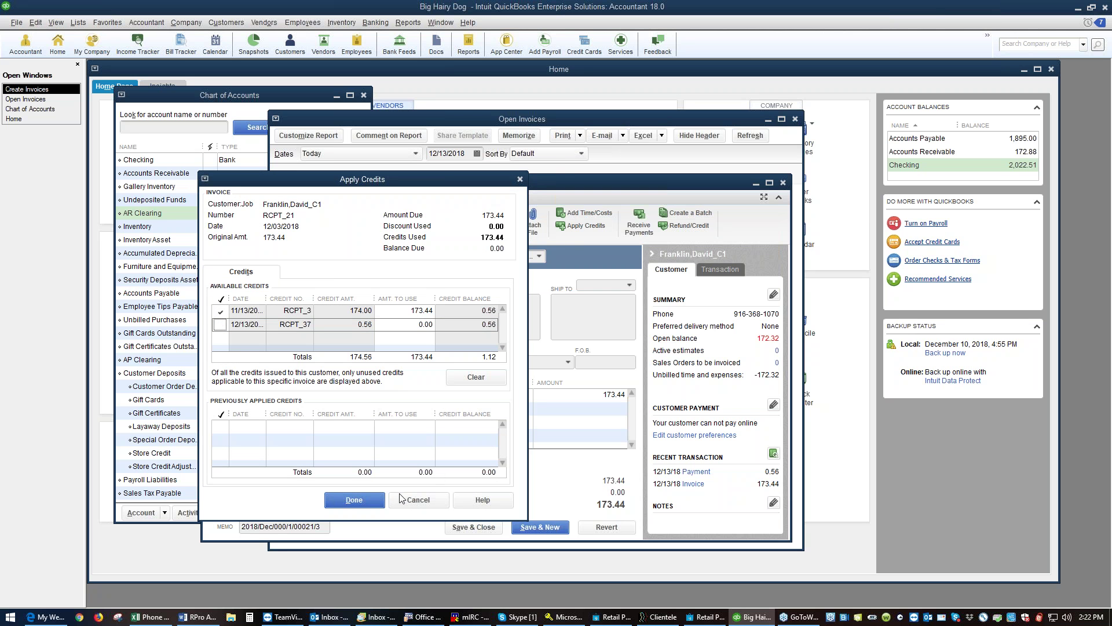
left_click(373, 508)
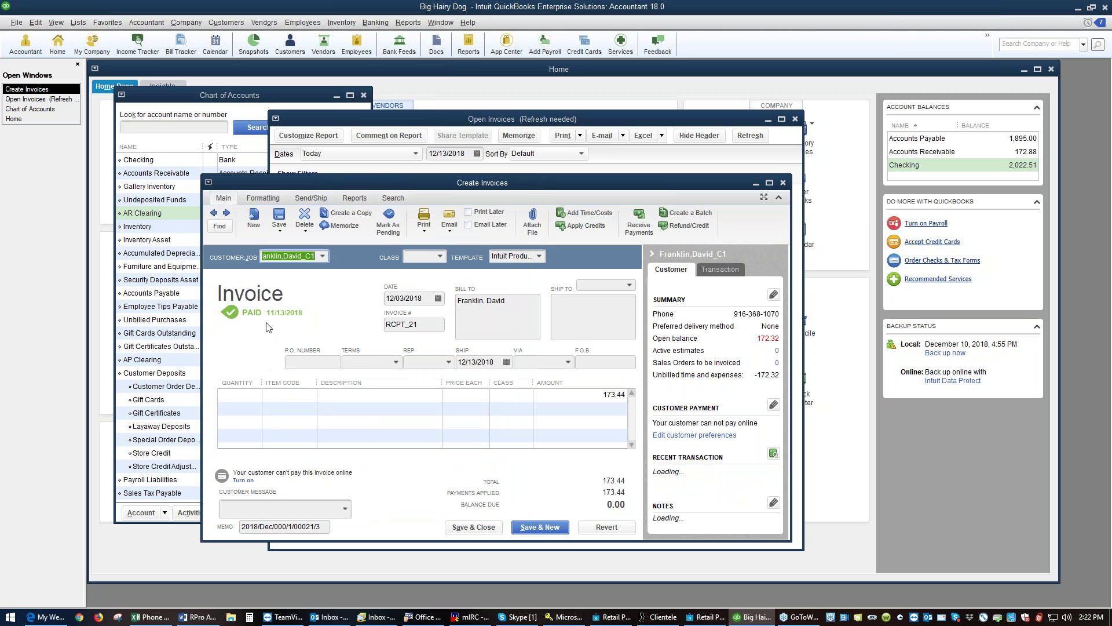
left_click(474, 527)
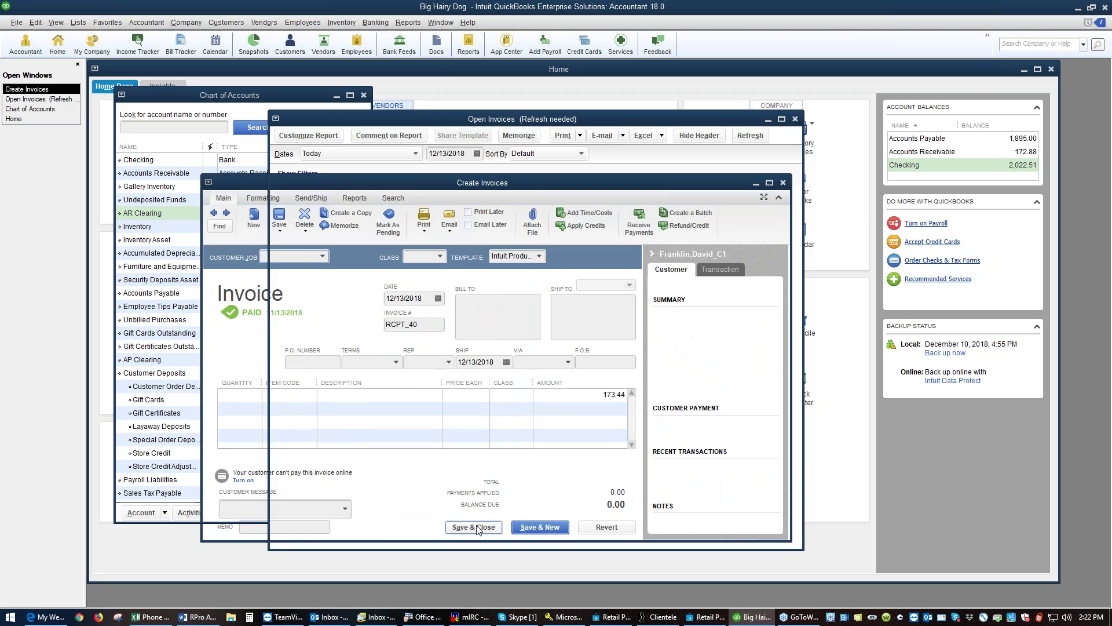
left_click(224, 266)
Refresh the Open Invoices report with Do not ask again ticked.
left_click(278, 290)
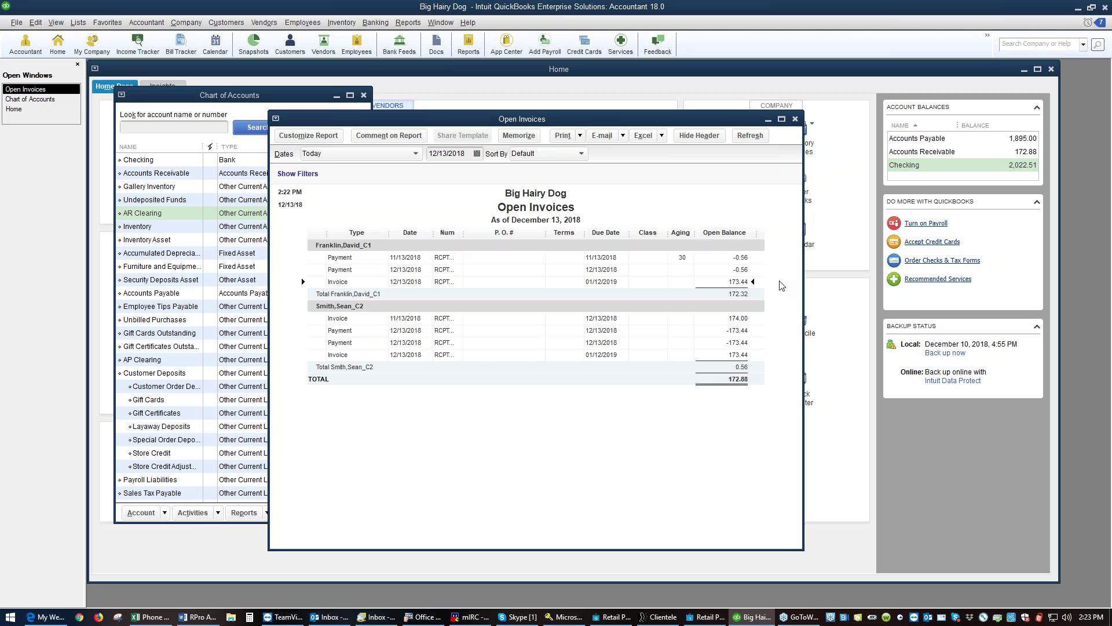
Apply both 0.56 credits to invoice RCPT_39 and save and close it.
double_click(734, 281)
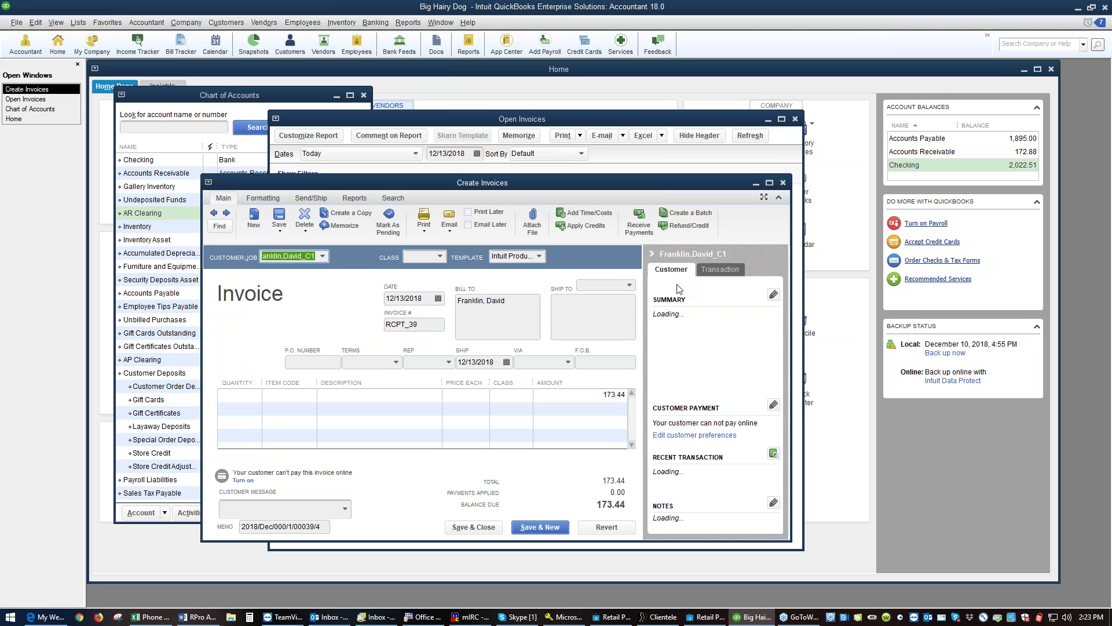
left_click(577, 227)
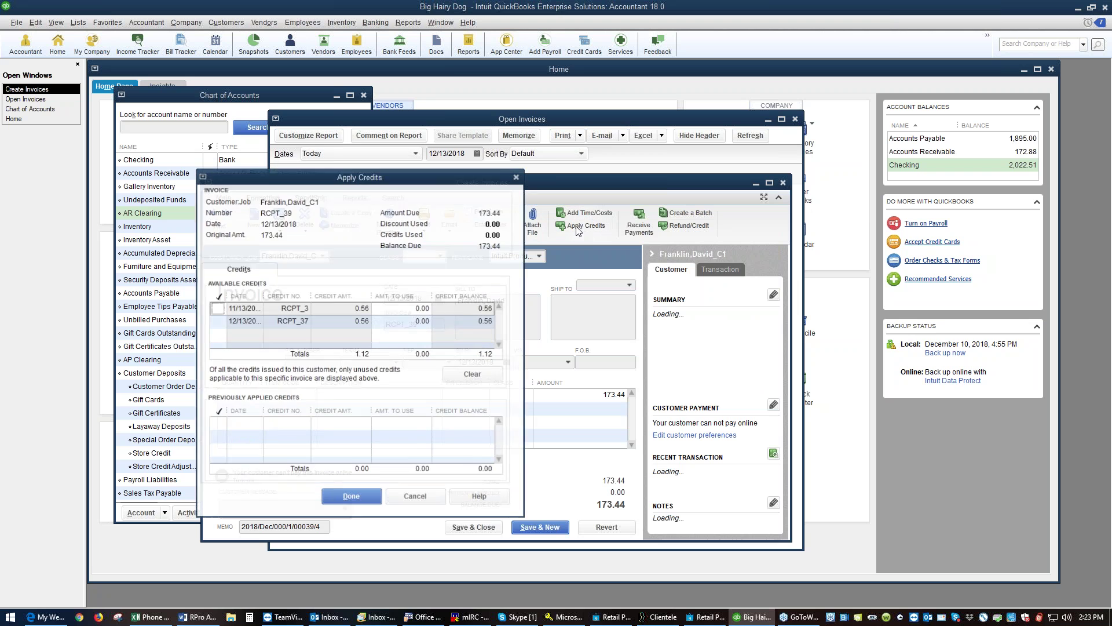
left_click(217, 308)
left_click(218, 321)
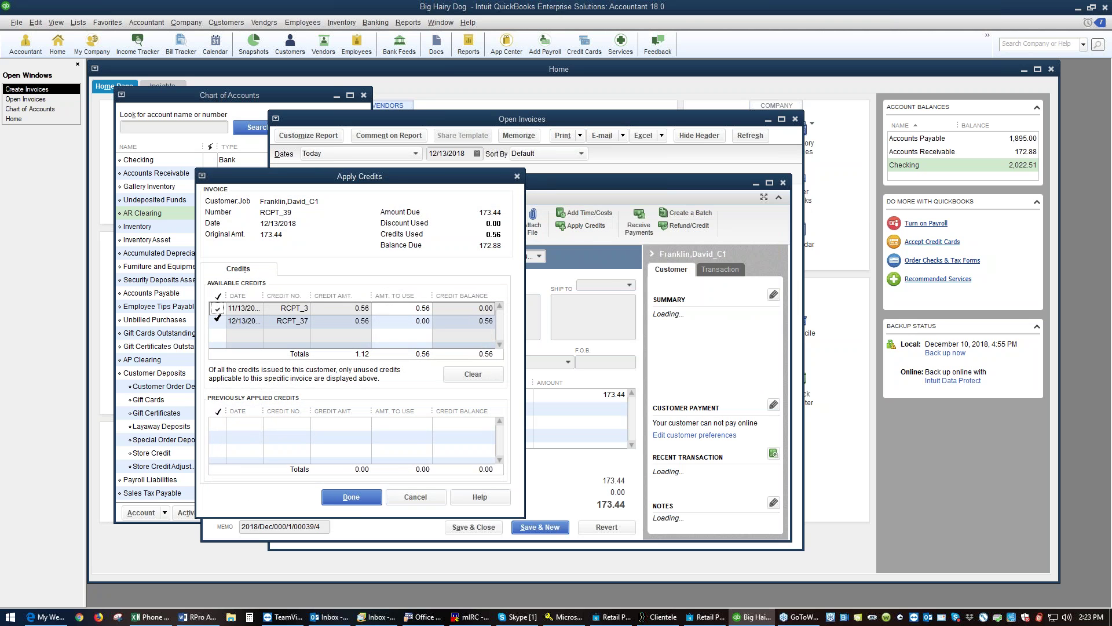
left_click(349, 497)
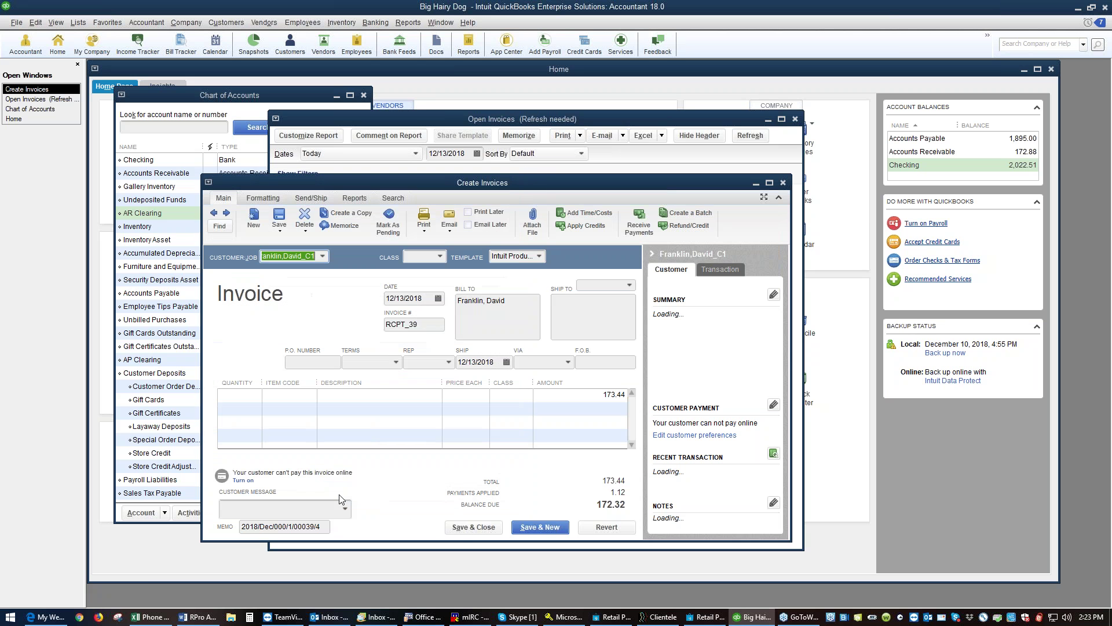
left_click(466, 528)
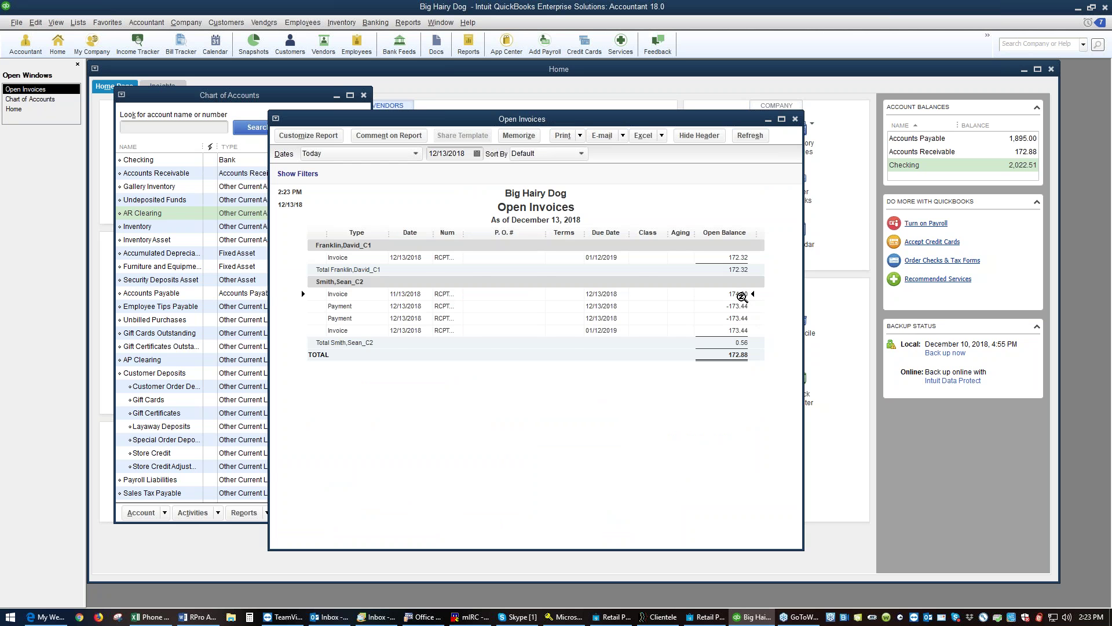
Apply credit RCPT_33 to the other customer's 11/13/2018 invoice and save it as paid.
double_click(742, 297)
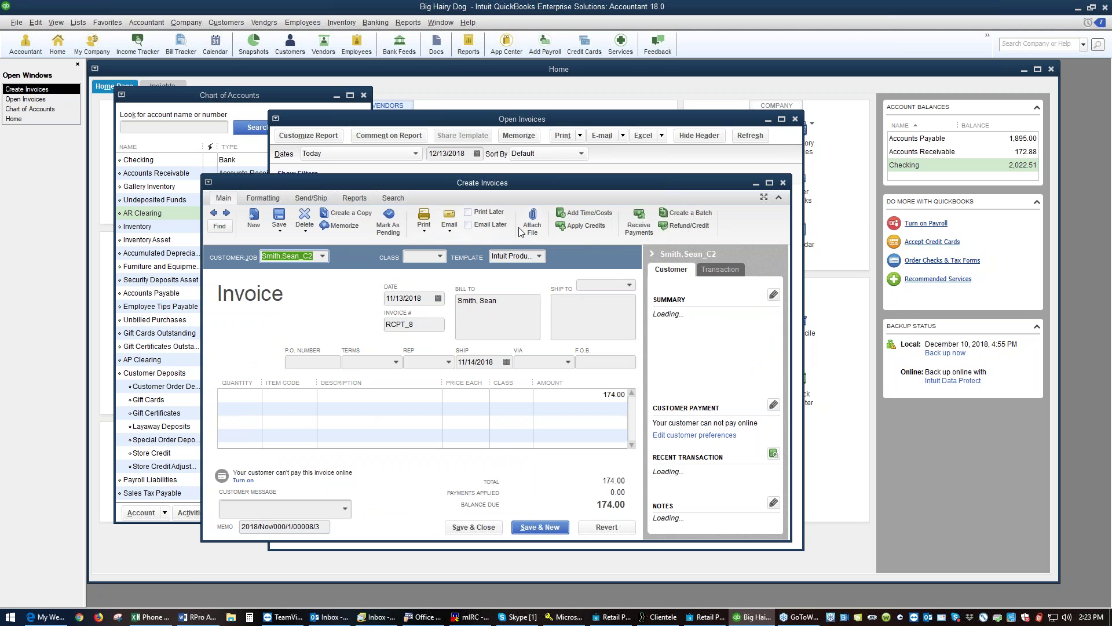
left_click(596, 230)
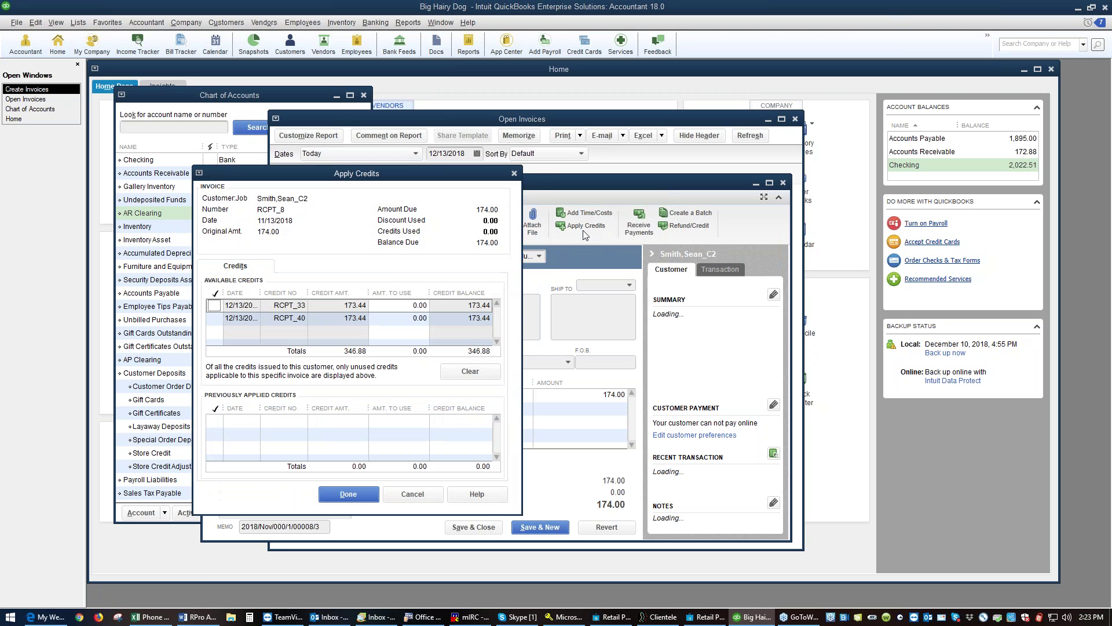
left_click(214, 305)
left_click(348, 494)
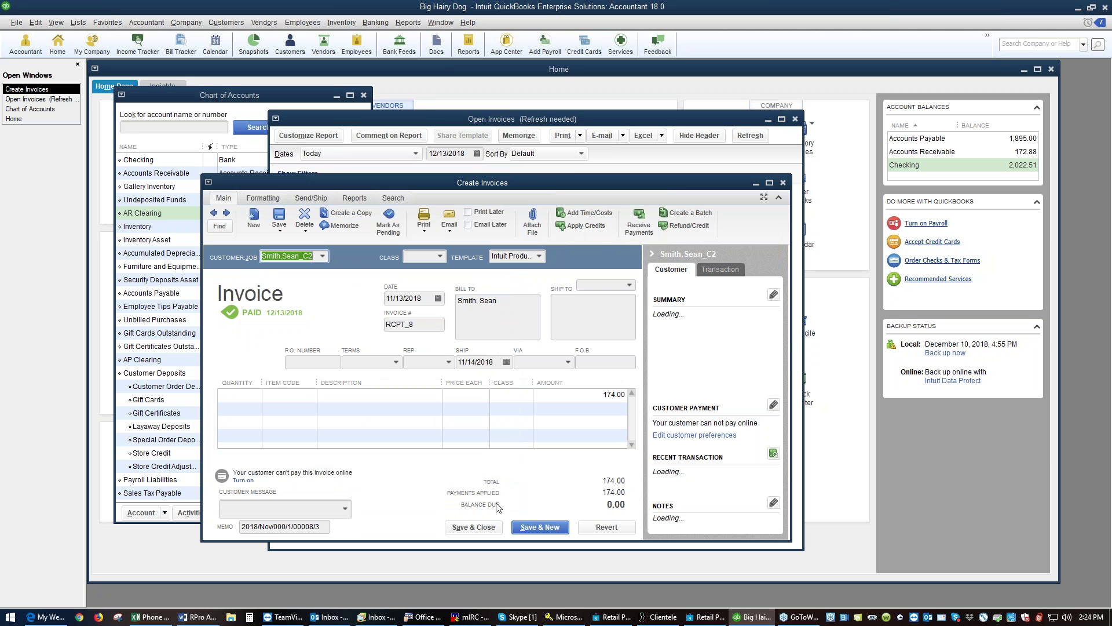
left_click(473, 527)
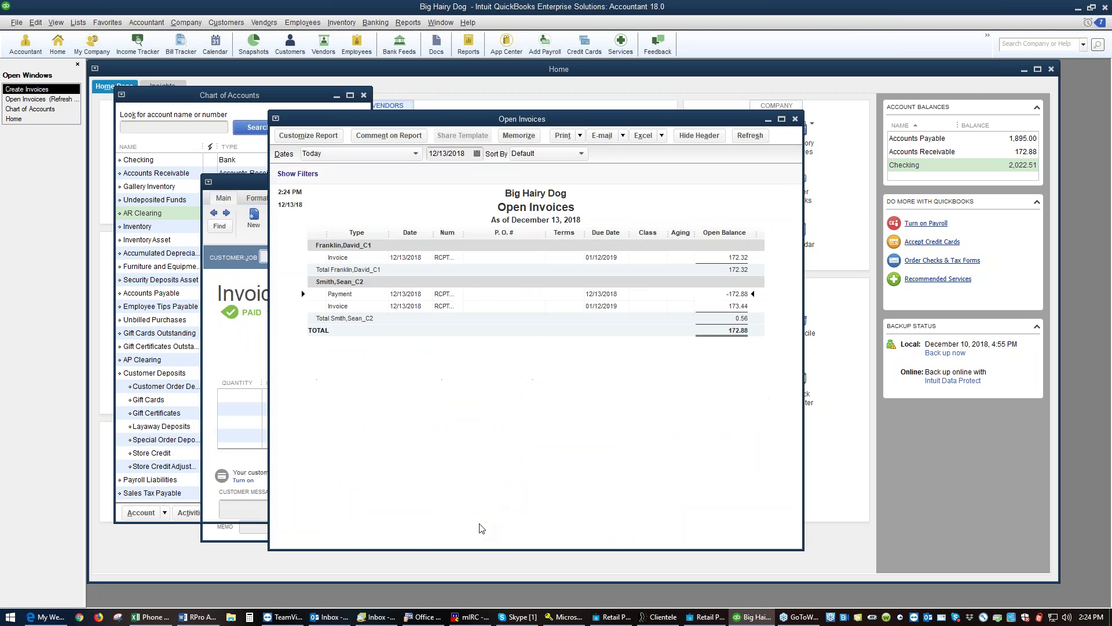
Apply the 172.88 RCPT_40 credit to invoice RCPT_38, then close the invoice and report windows.
double_click(738, 306)
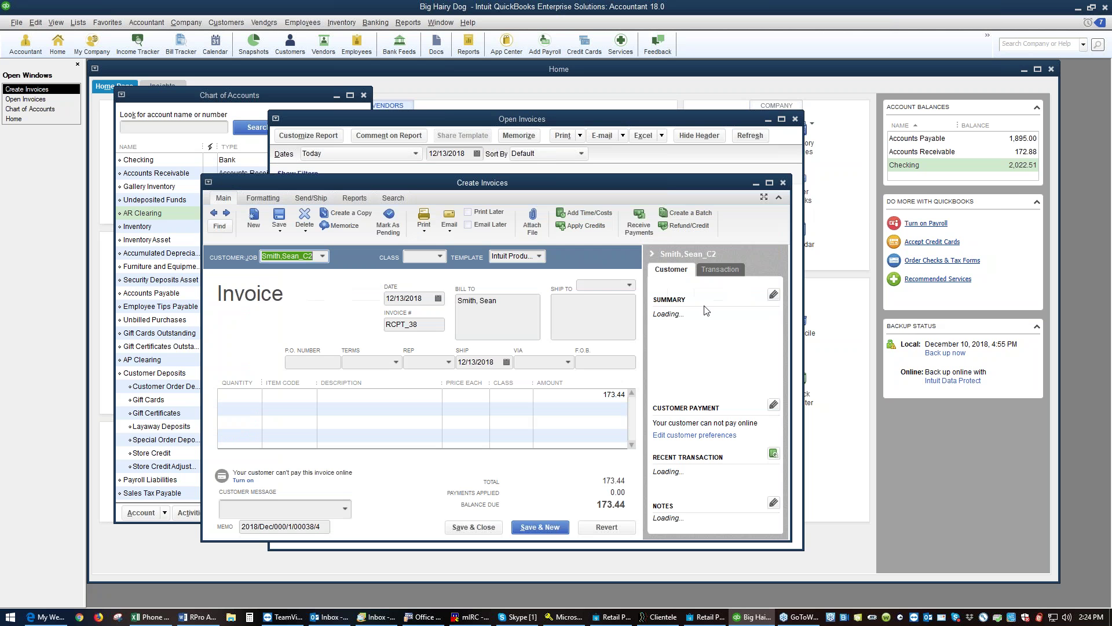
left_click(567, 226)
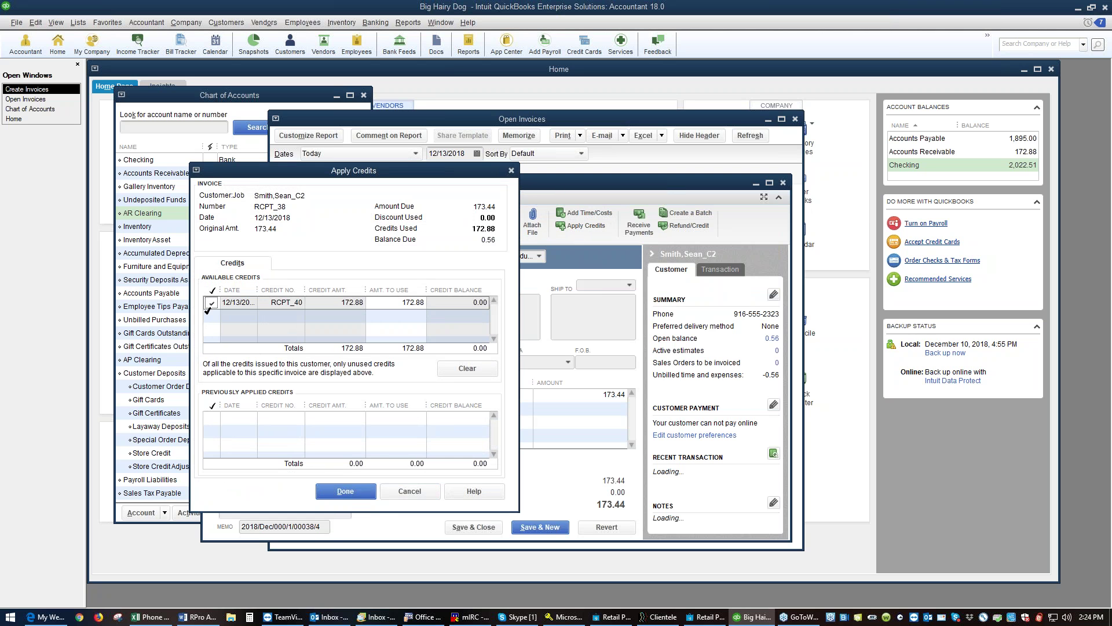
left_click(335, 491)
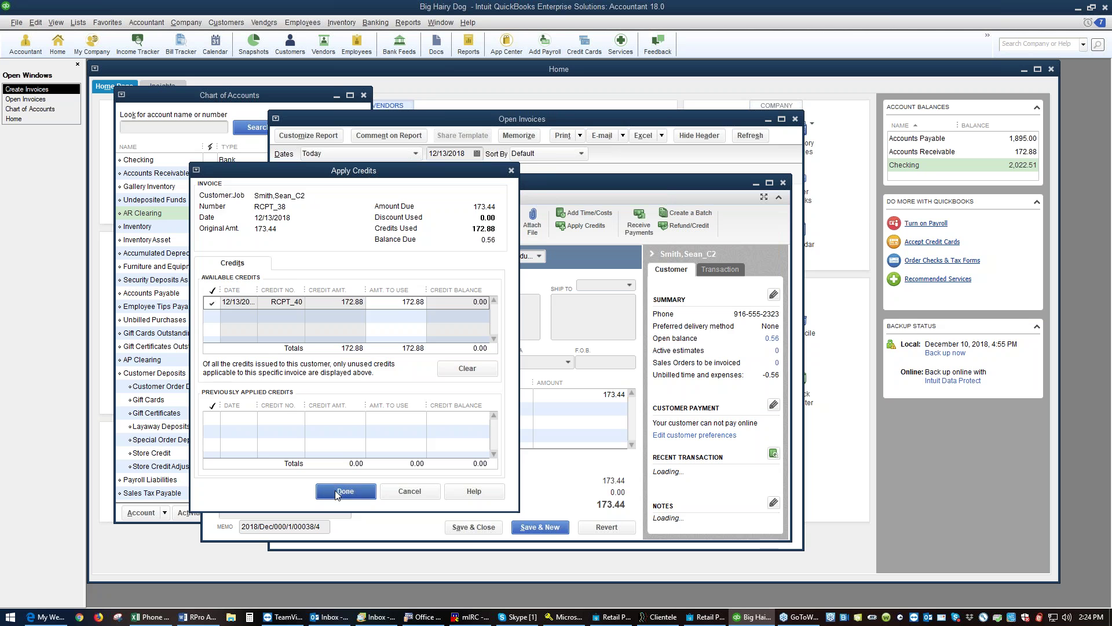
left_click(539, 528)
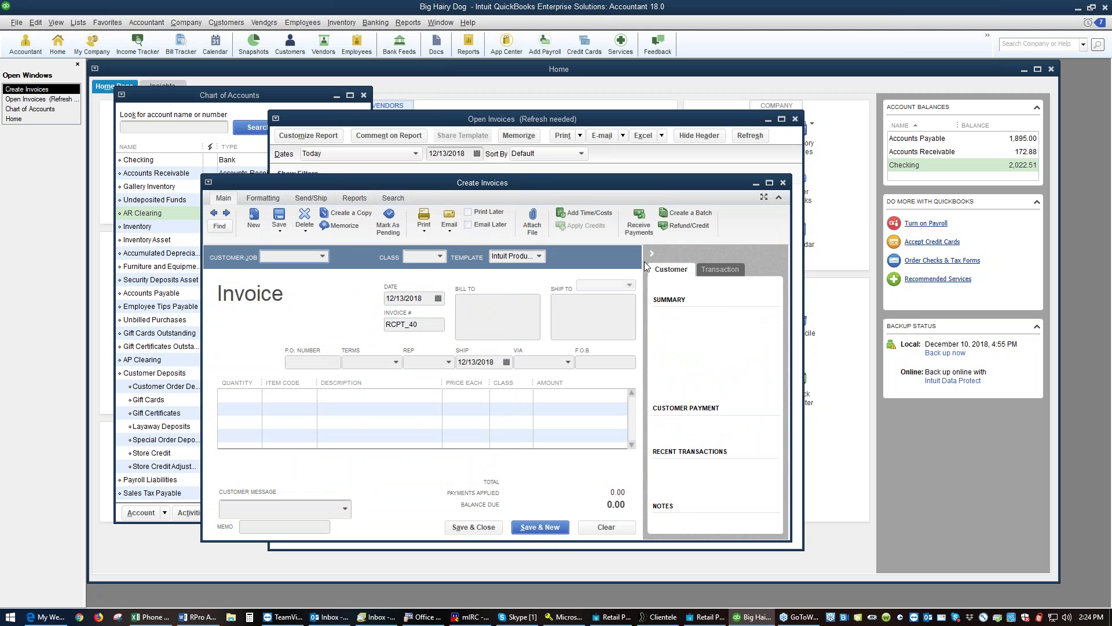
left_click(783, 183)
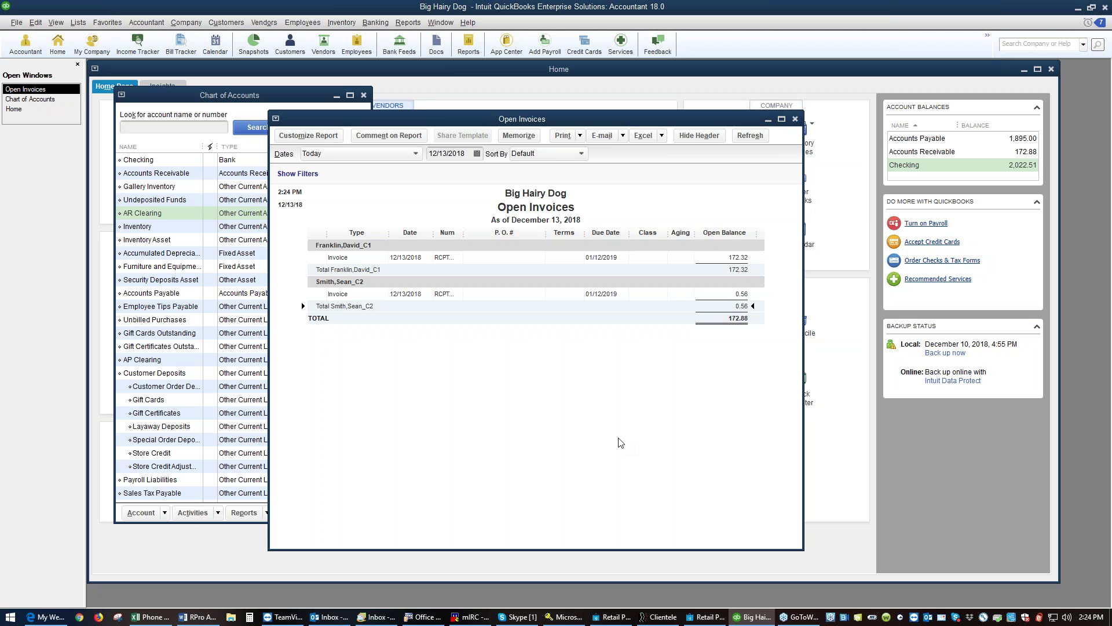
left_click(796, 119)
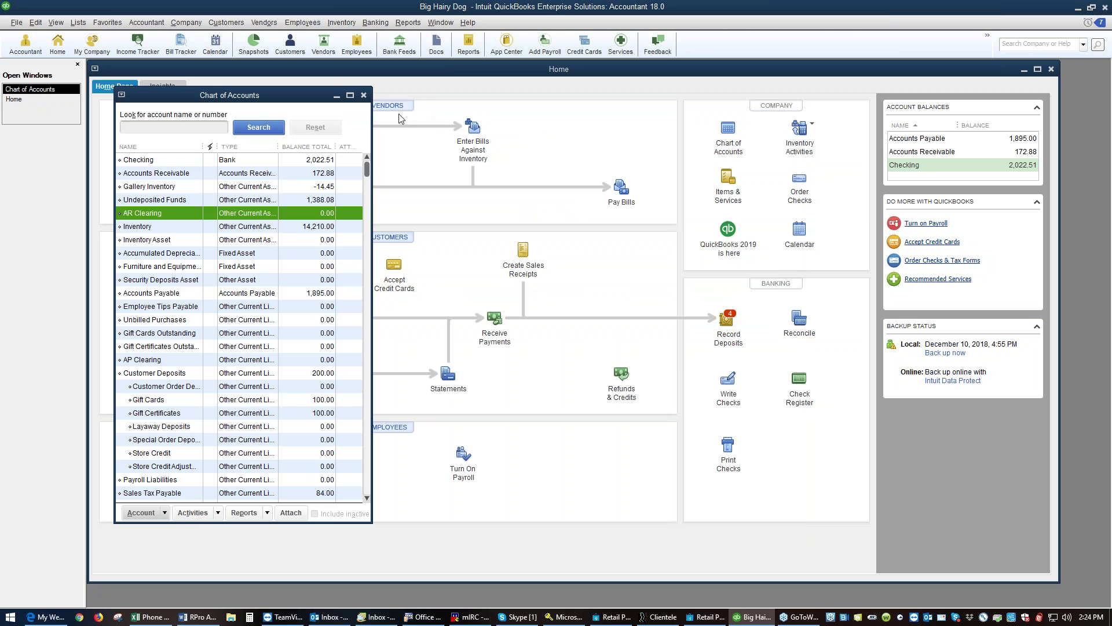
Open the Customer Center and add a widened Open Balance column to the transaction list.
left_click(365, 96)
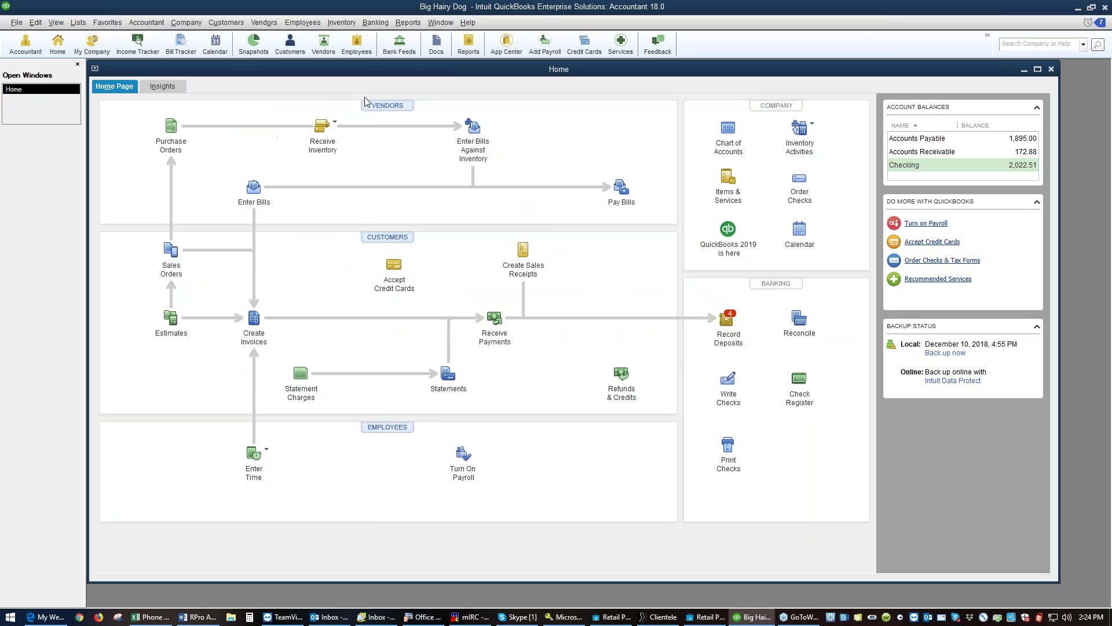
key("ctrl+j")
left_click(178, 202)
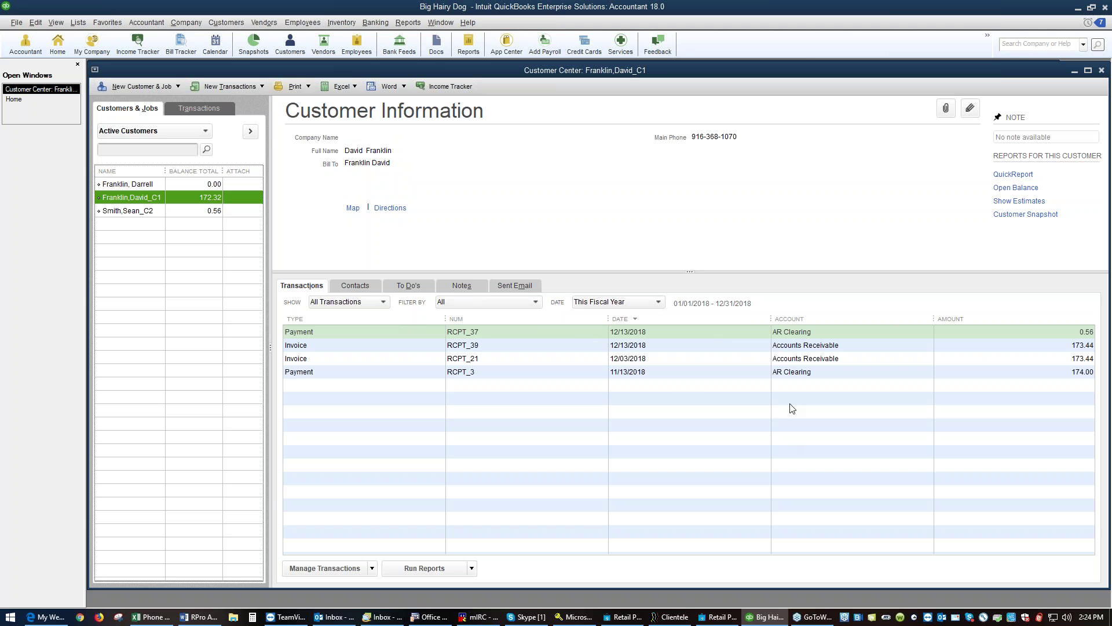
right_click(818, 323)
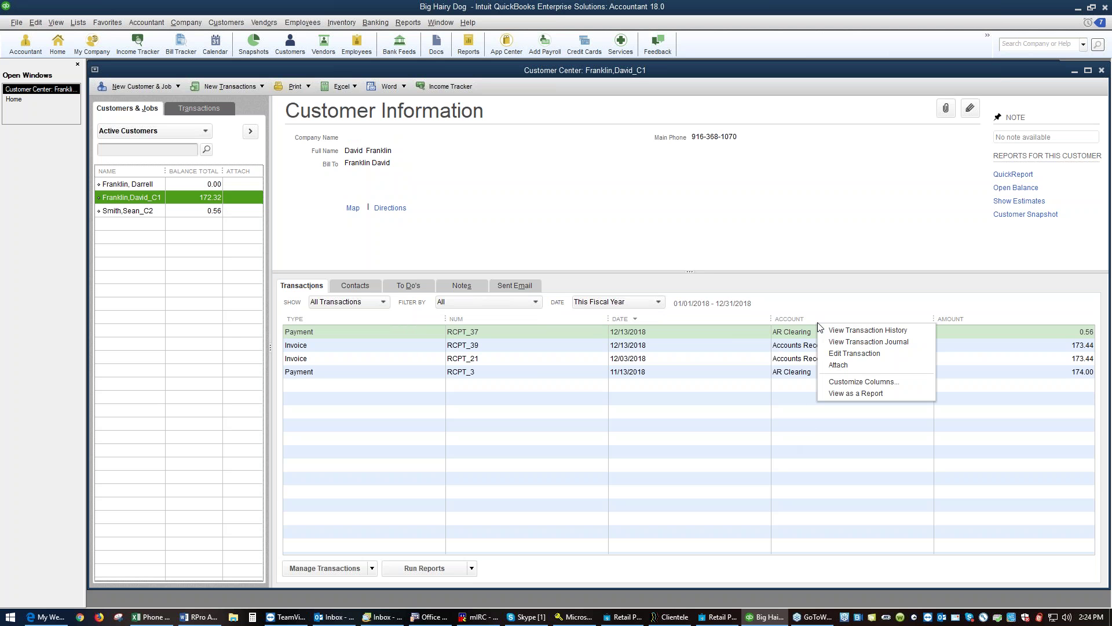
left_click(850, 381)
left_click(198, 248)
left_click(329, 194)
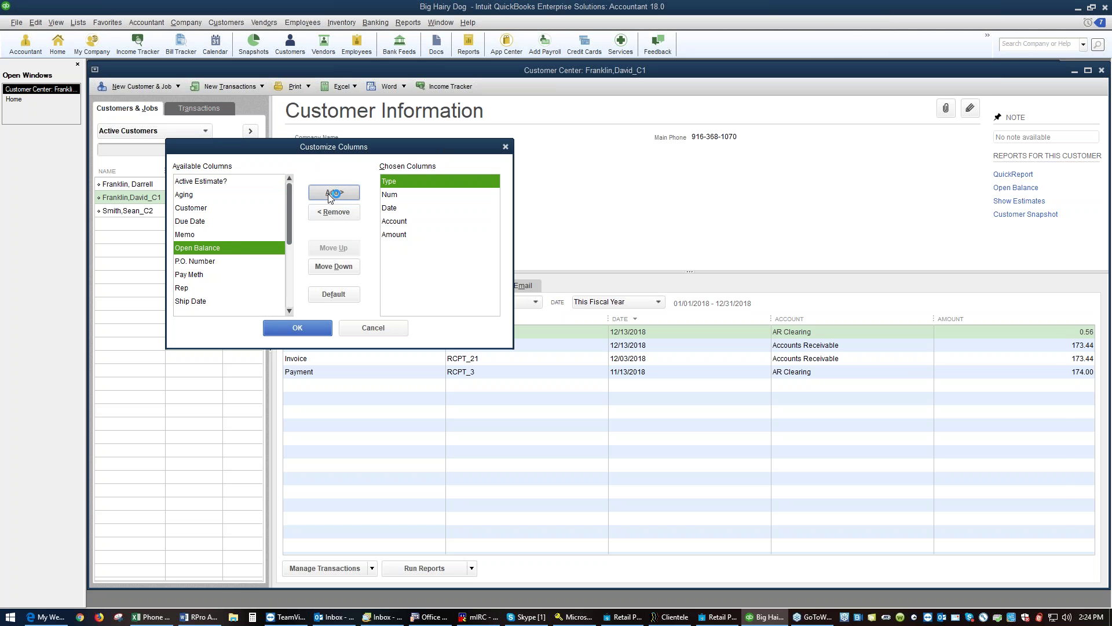
left_click(319, 329)
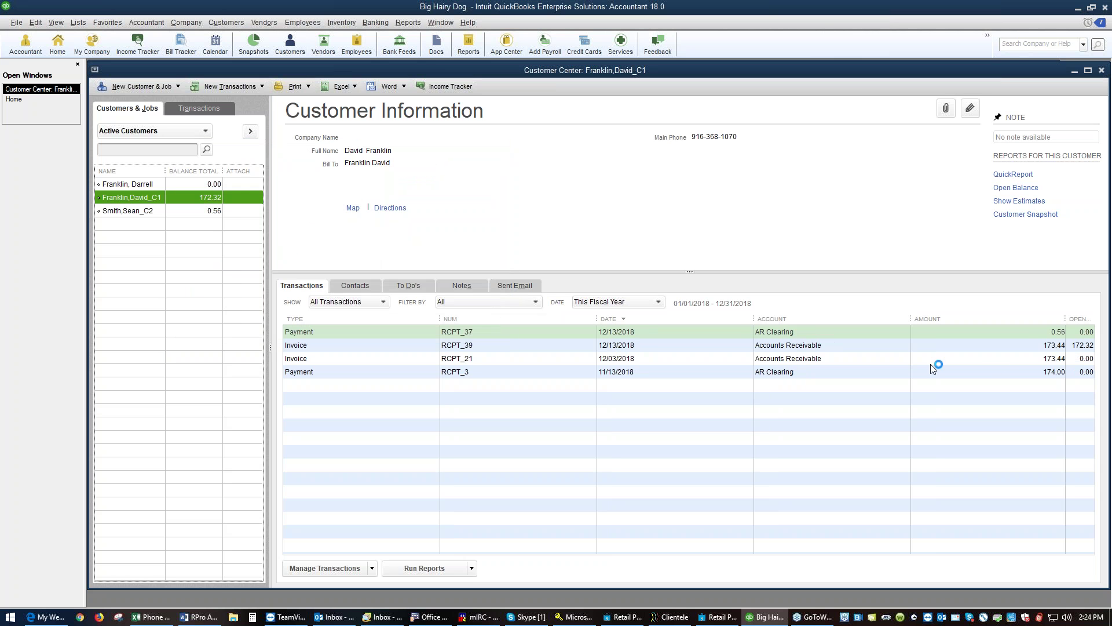
left_click_drag(1063, 318, 1012, 322)
Review each customer's open balances, including RCPT_39 at 172.32, then return to the Home page.
left_click(1068, 334)
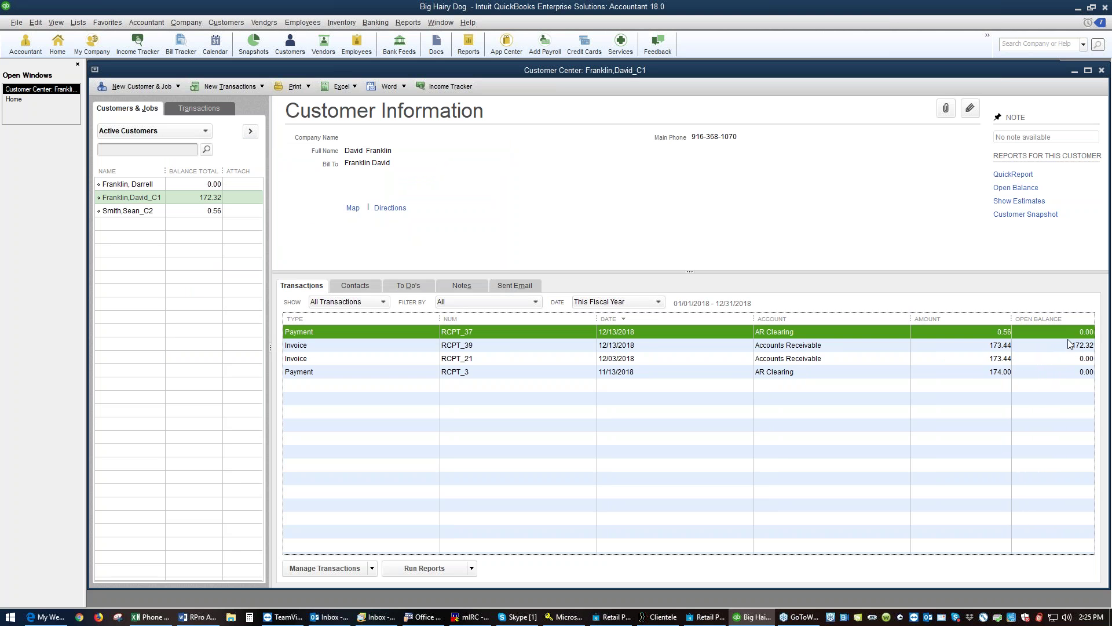
left_click(1065, 361)
left_click(1065, 374)
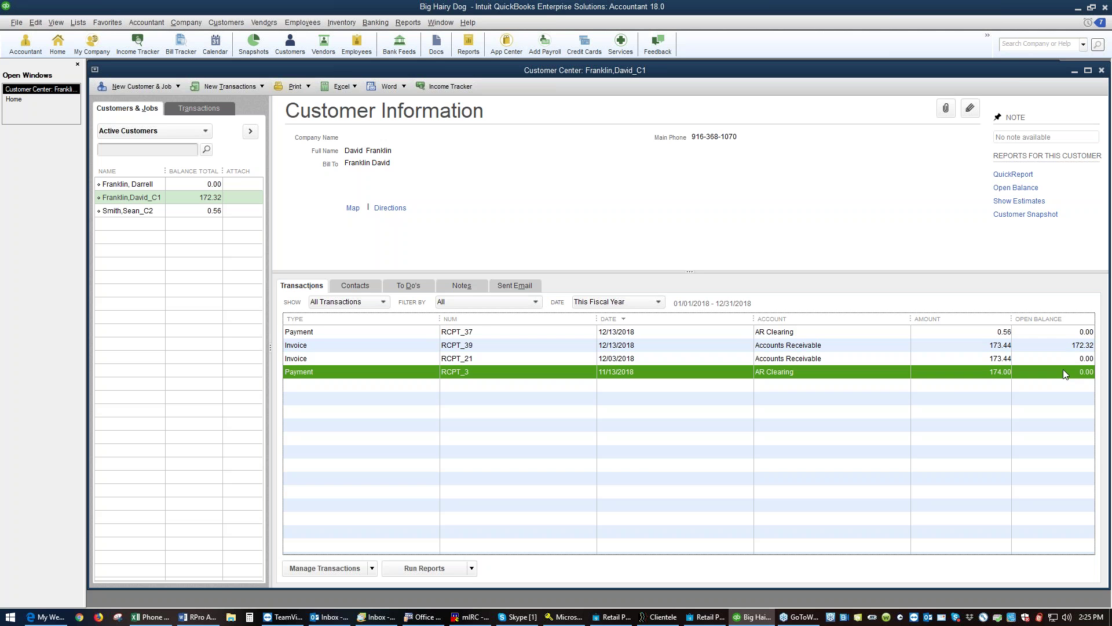
left_click(1062, 349)
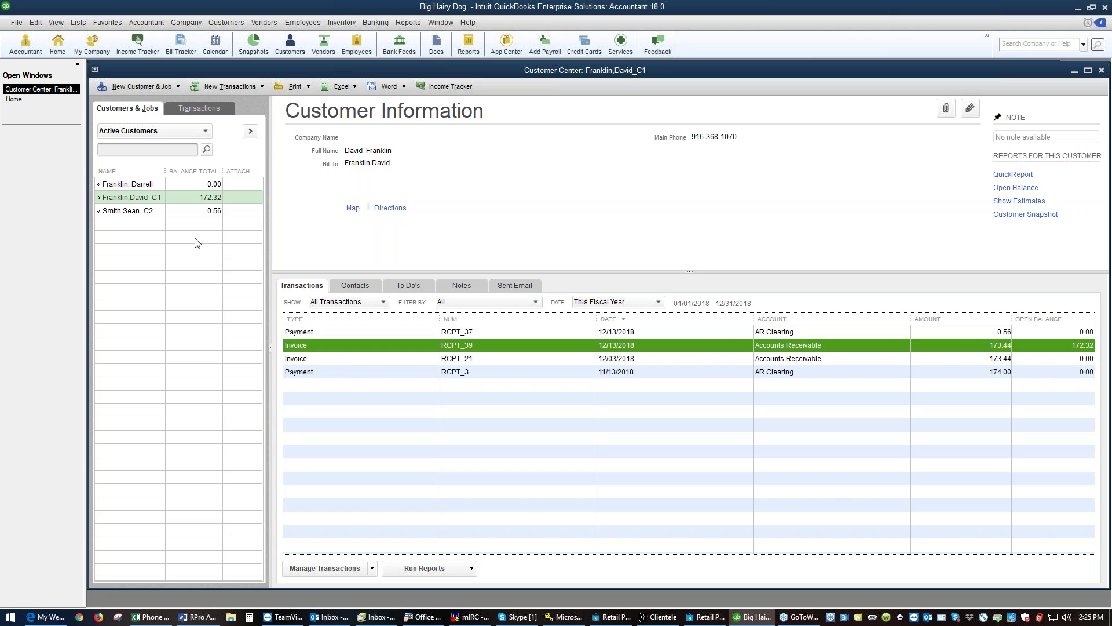
left_click(182, 212)
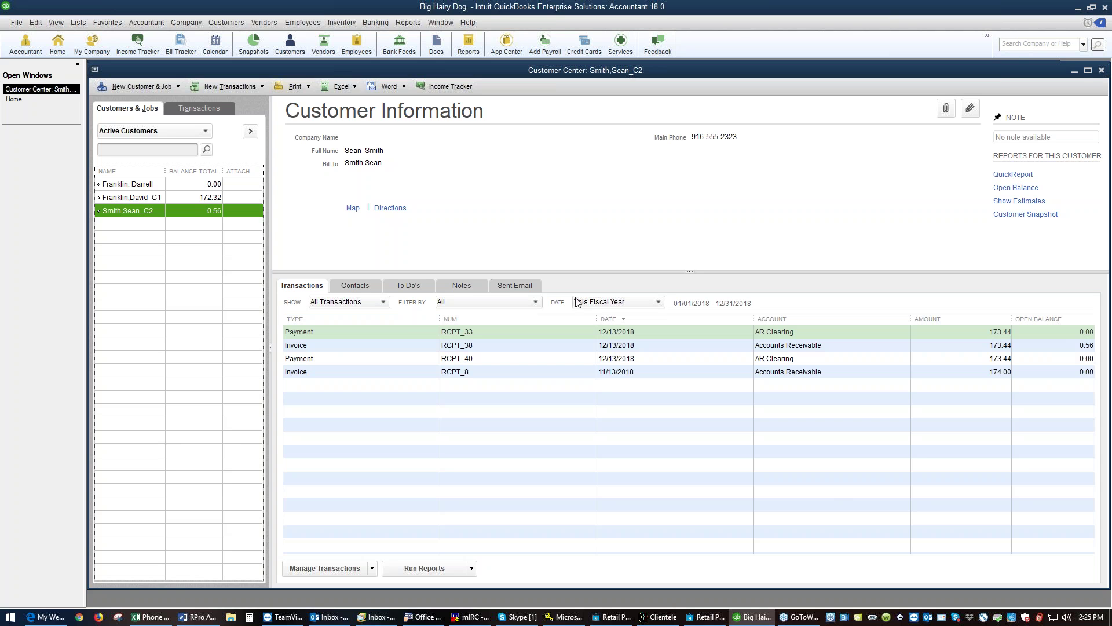
left_click(1100, 34)
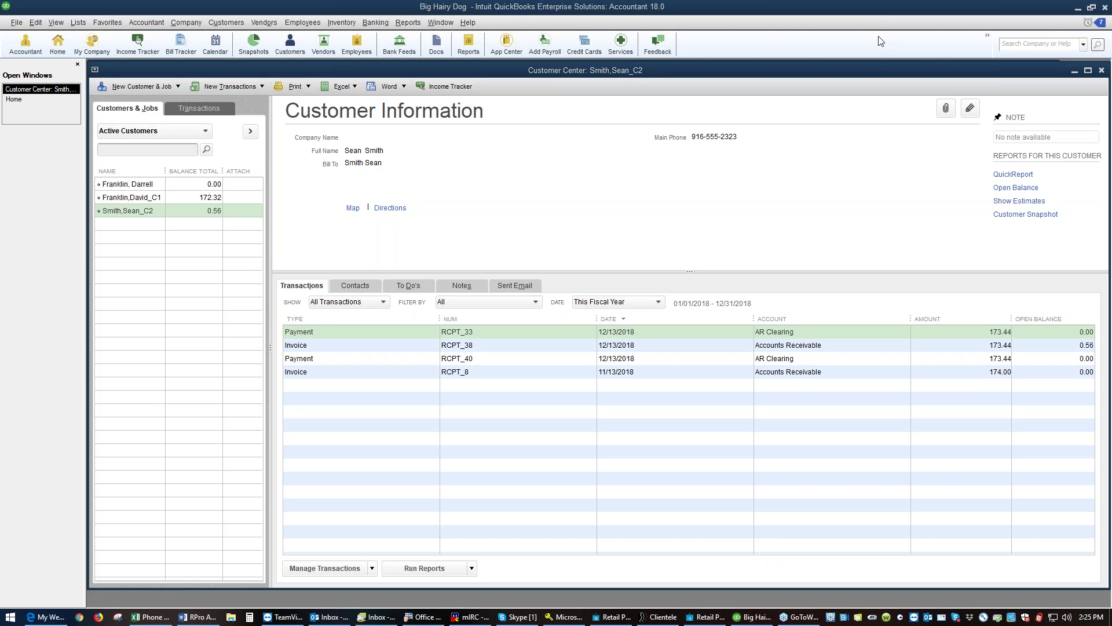
left_click(15, 100)
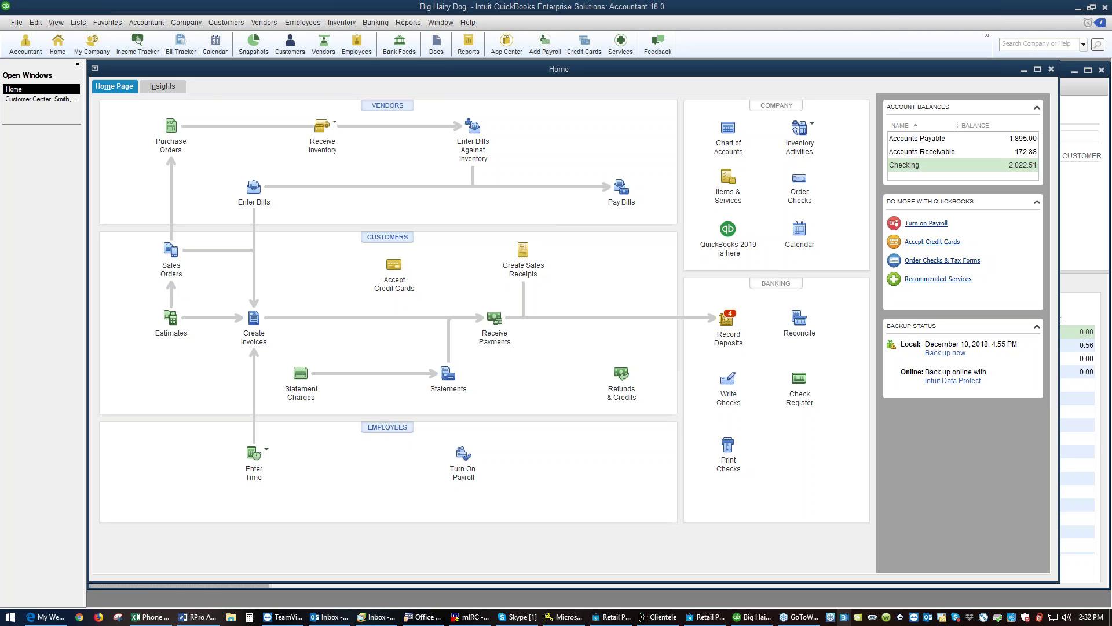
Switch to Retail Pro, close the empty receipt, and open the receipts list with its GL and AR flags.
left_click(701, 618)
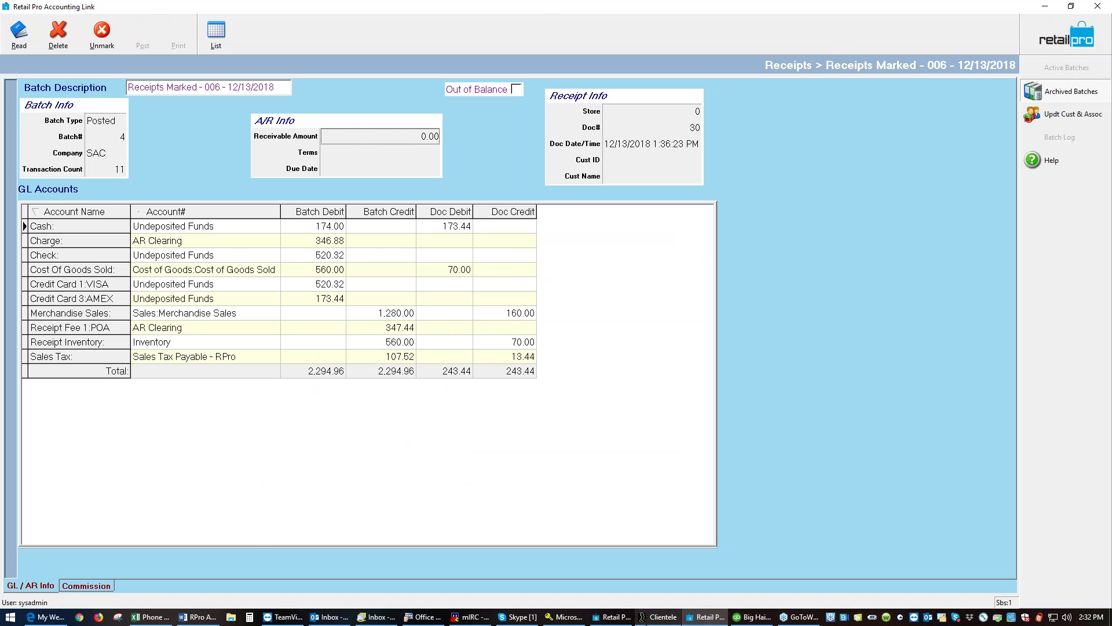
left_click(611, 617)
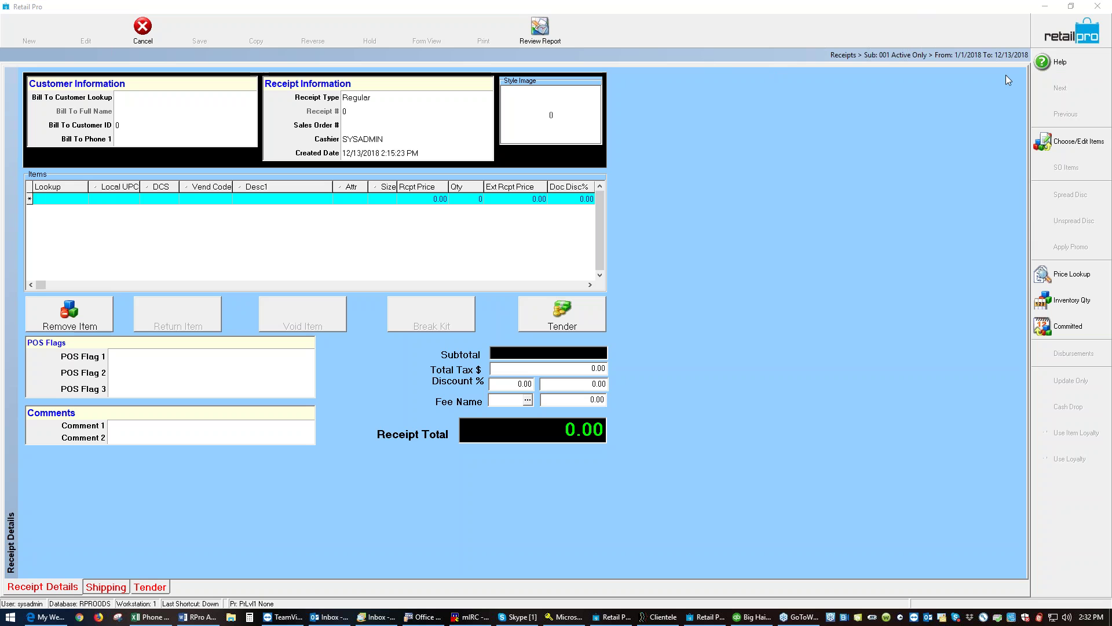
key("Escape")
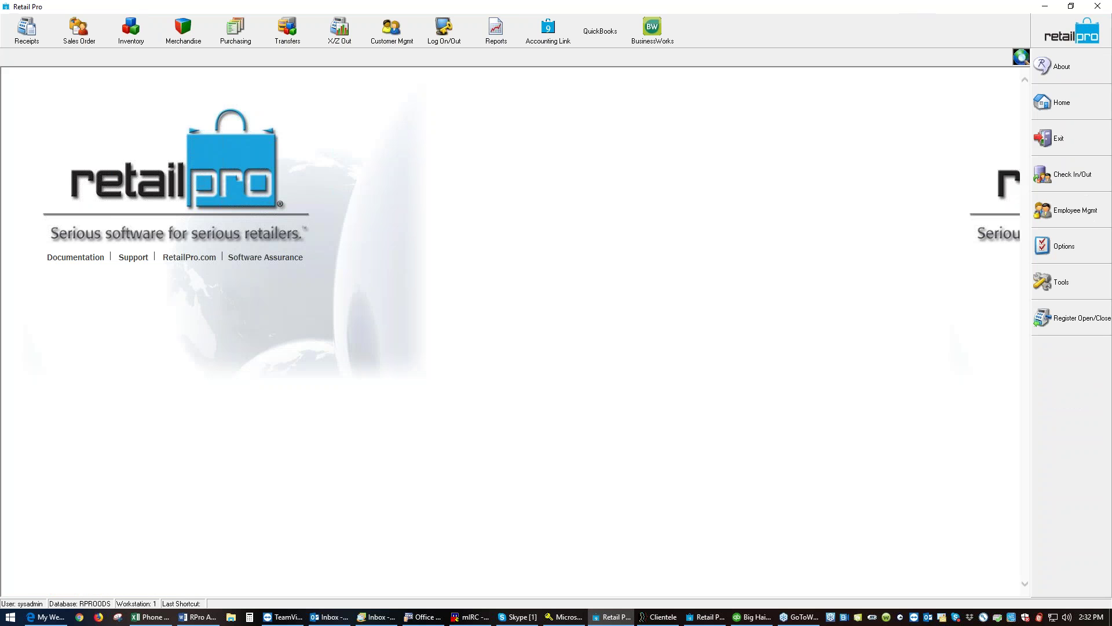
left_click(28, 31)
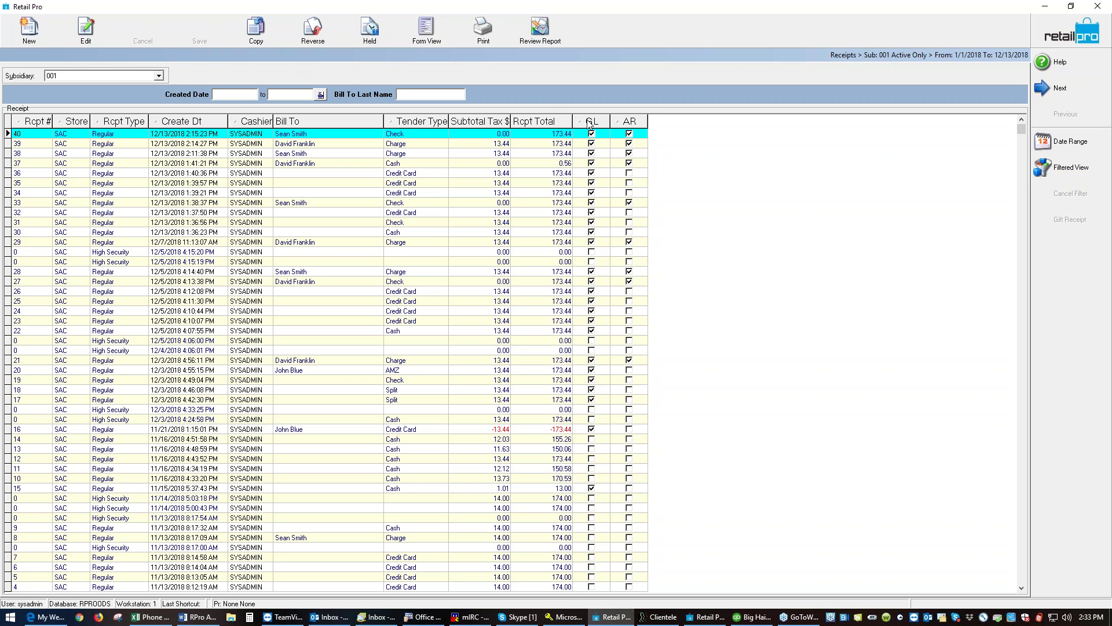
left_click(1040, 51)
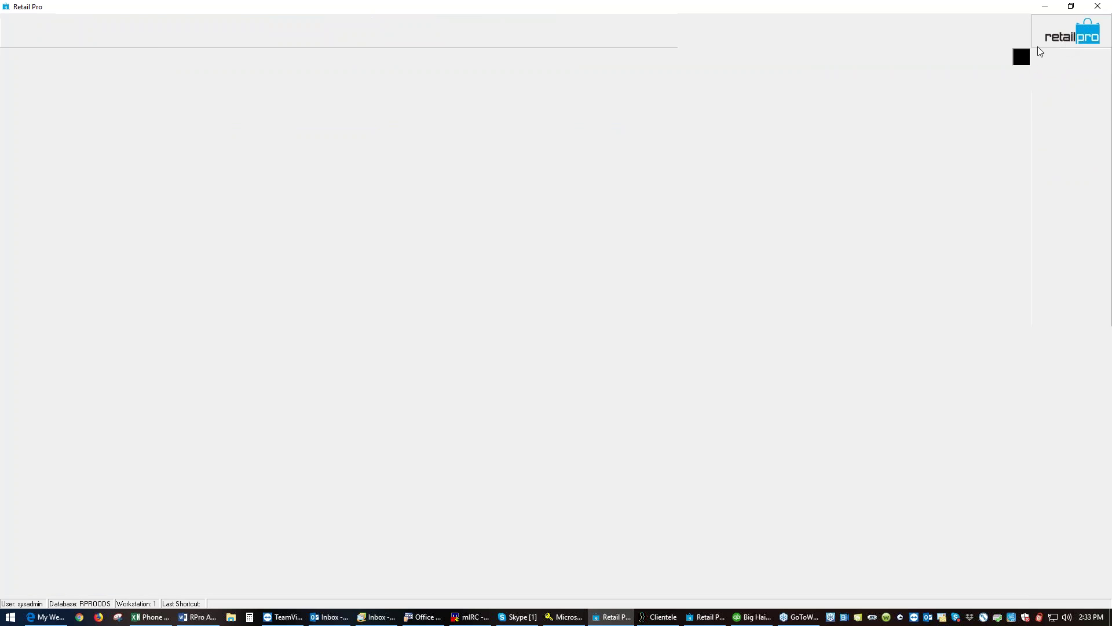
left_click(27, 29)
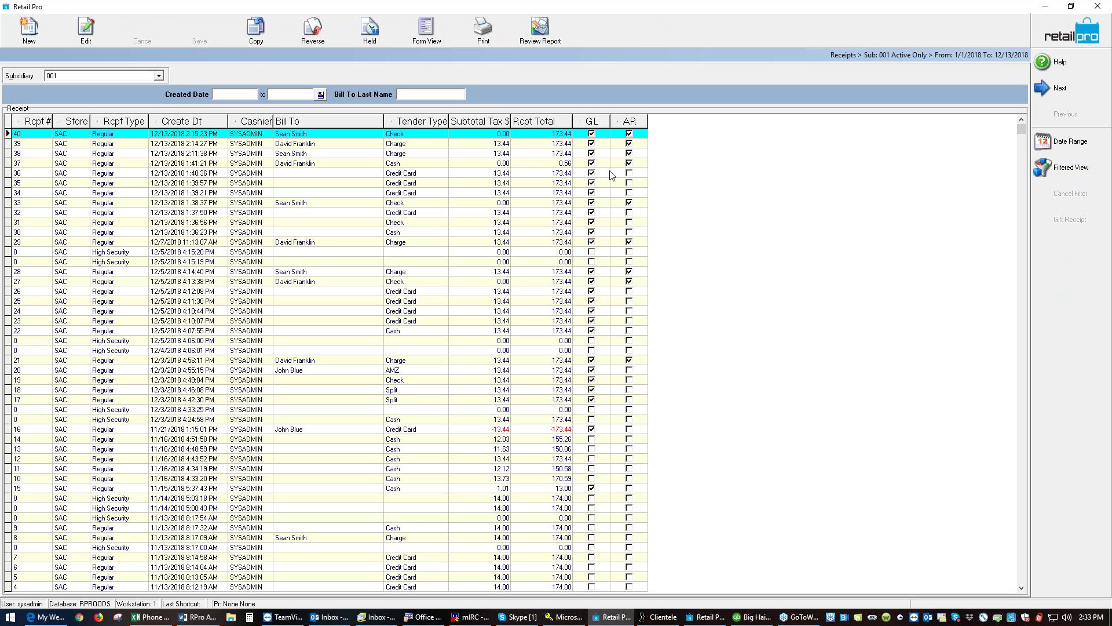
Open Page Manager from the GL column menu, cancel the Layouts dialog, and close the receipts list.
right_click(600, 120)
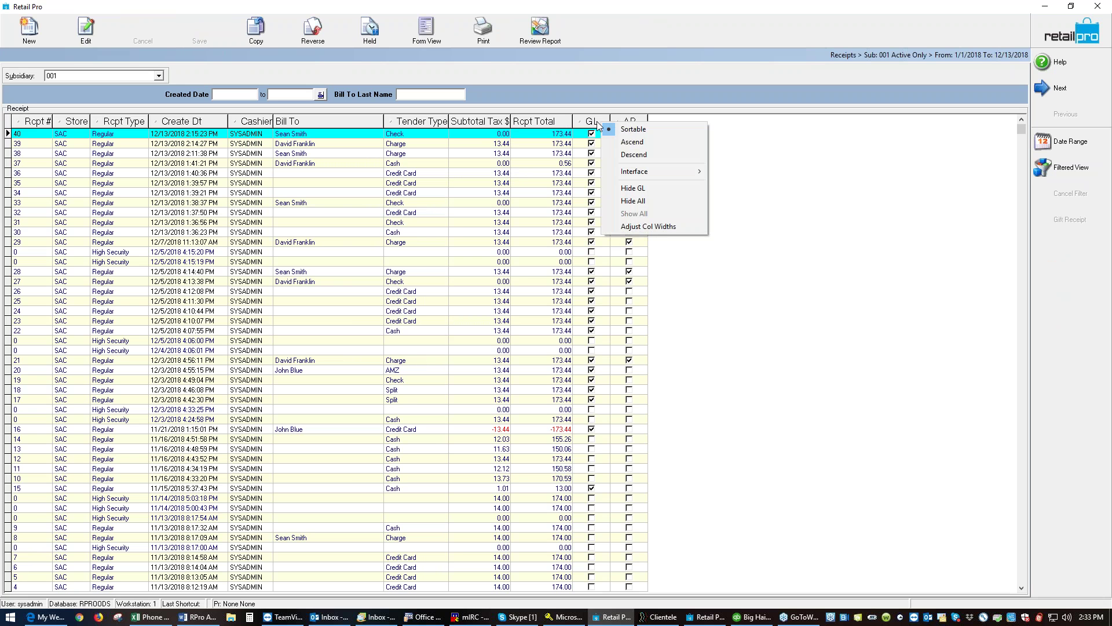
mouse_move(666, 172)
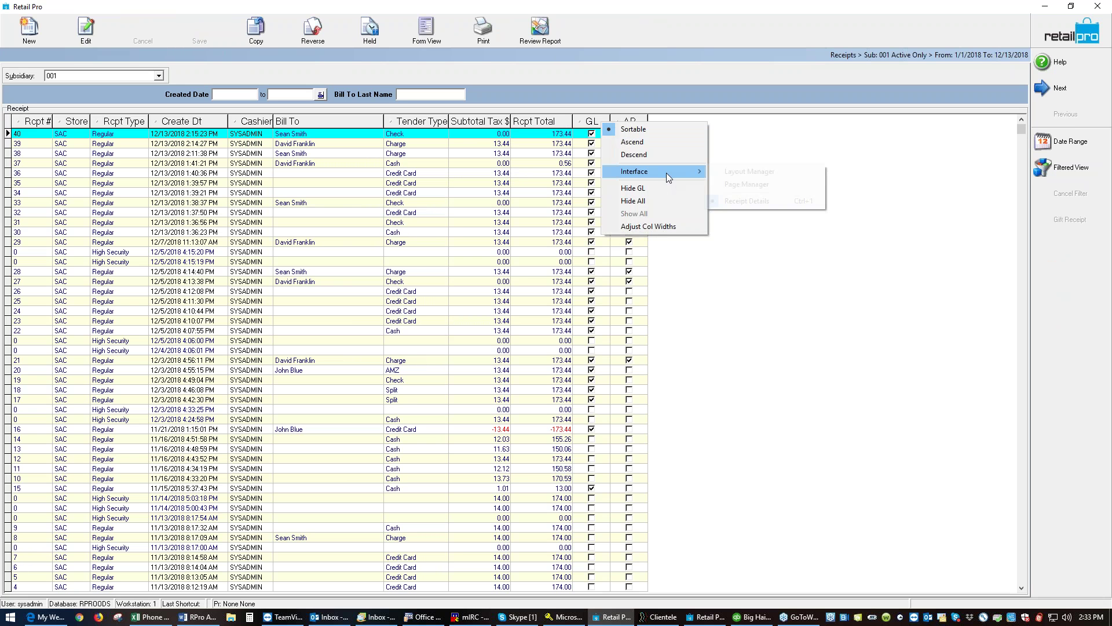
left_click(750, 184)
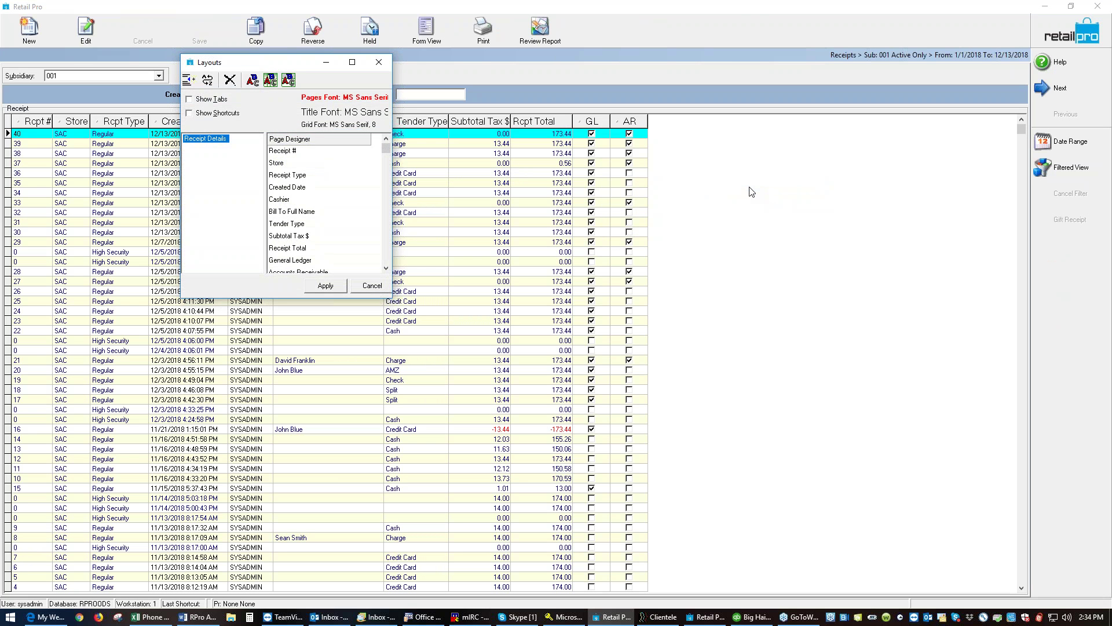
left_click(387, 259)
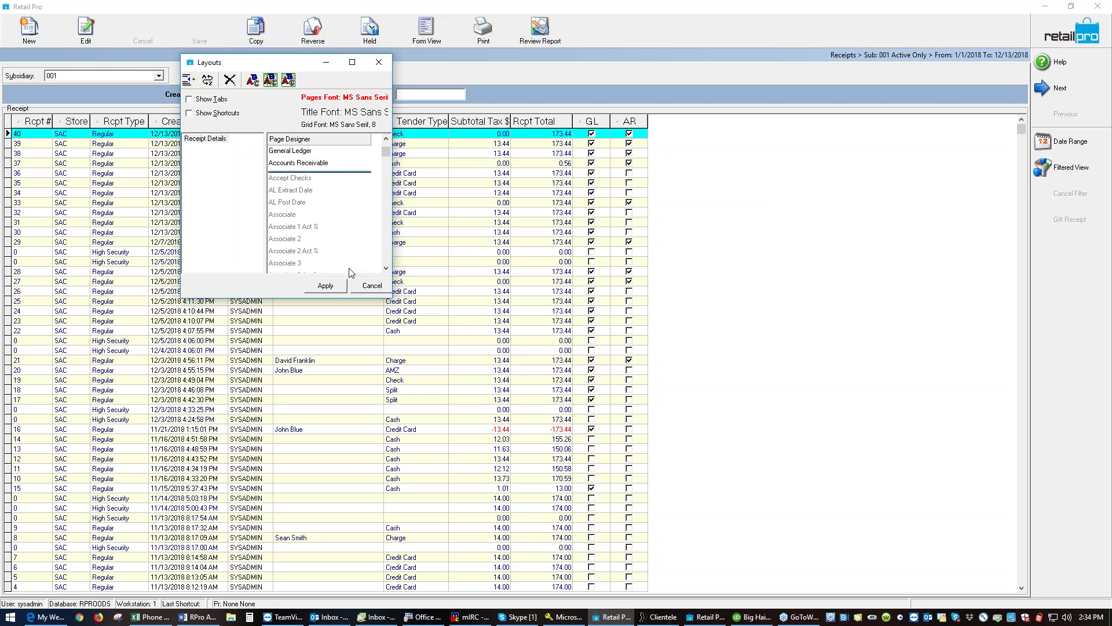
left_click(341, 286)
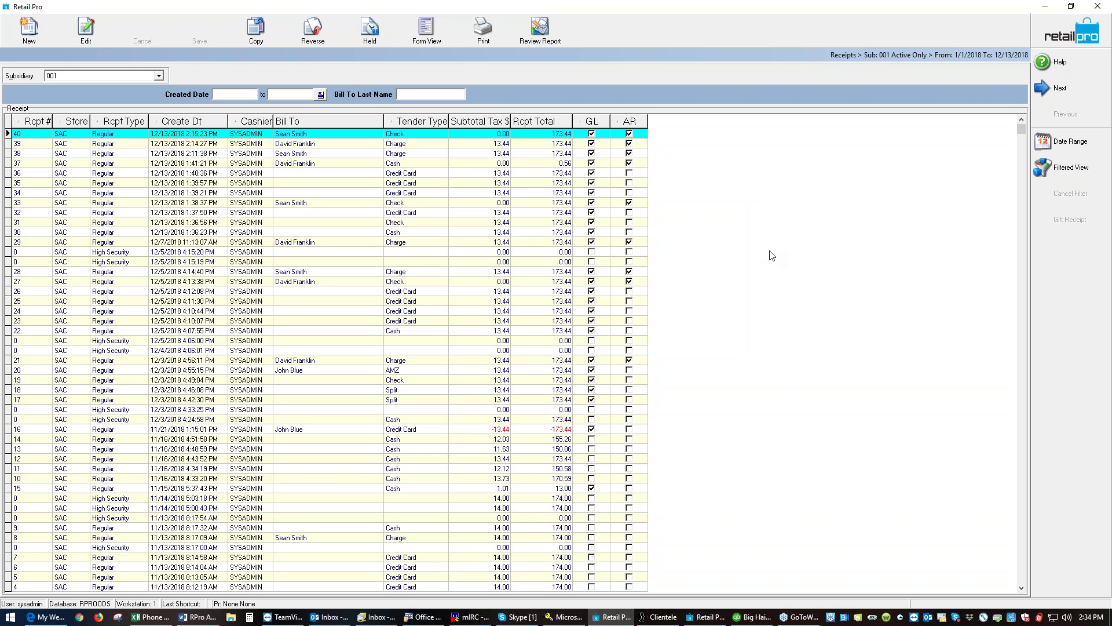
left_click(1048, 40)
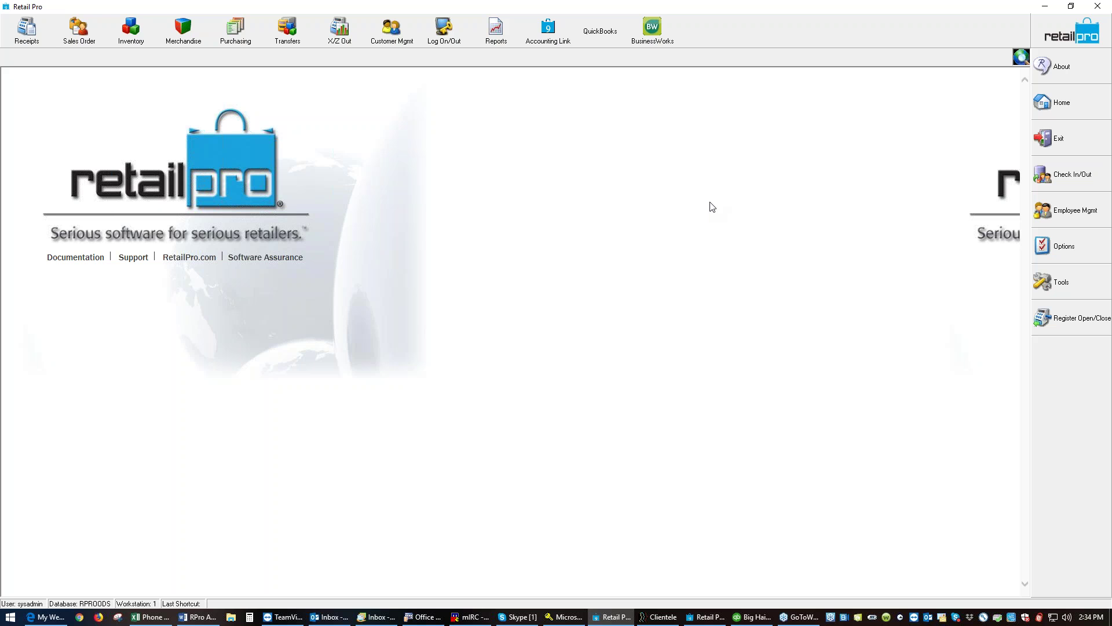
Start a new receipt billed to the third customer and add item 12, the NIKE ZOOM FLY FLYKNIT.
left_click(21, 28)
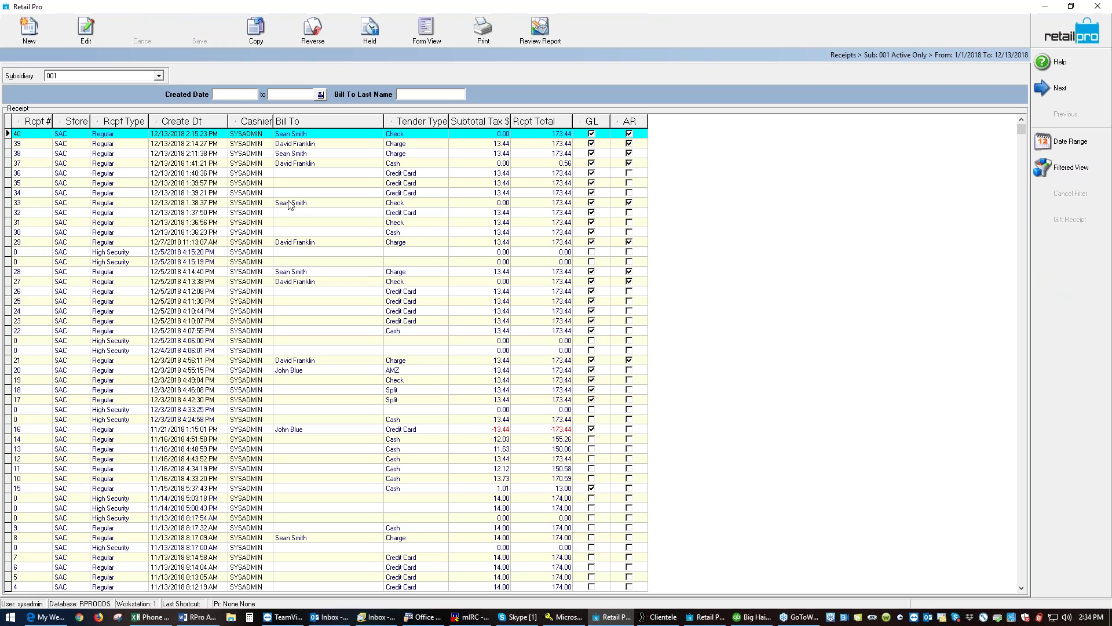
left_click(29, 35)
left_click(269, 93)
key("Return")
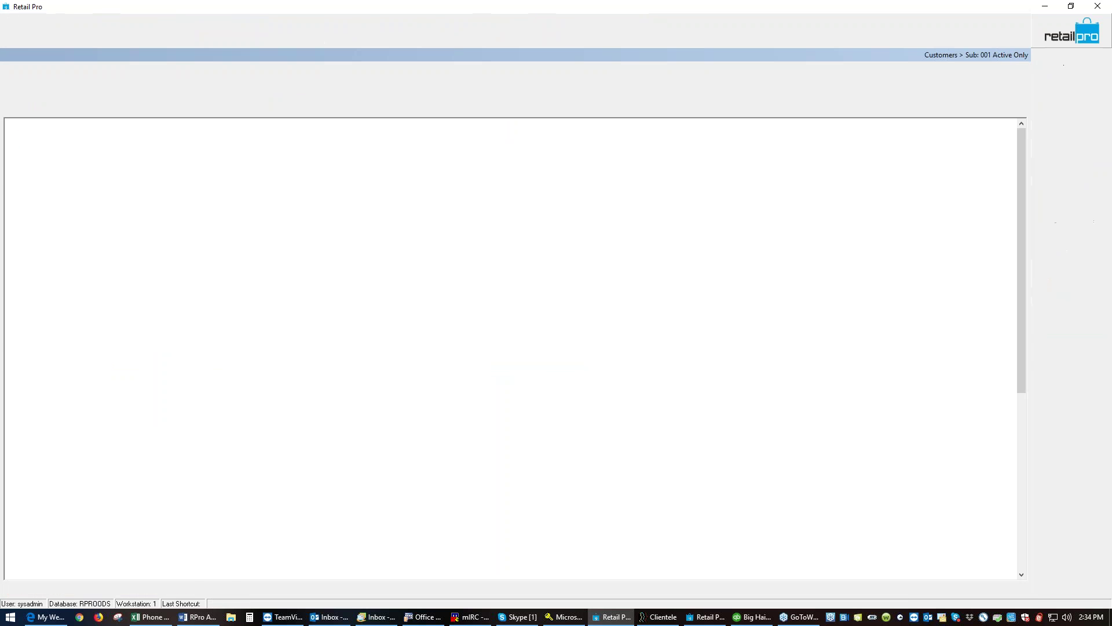
left_click(167, 160)
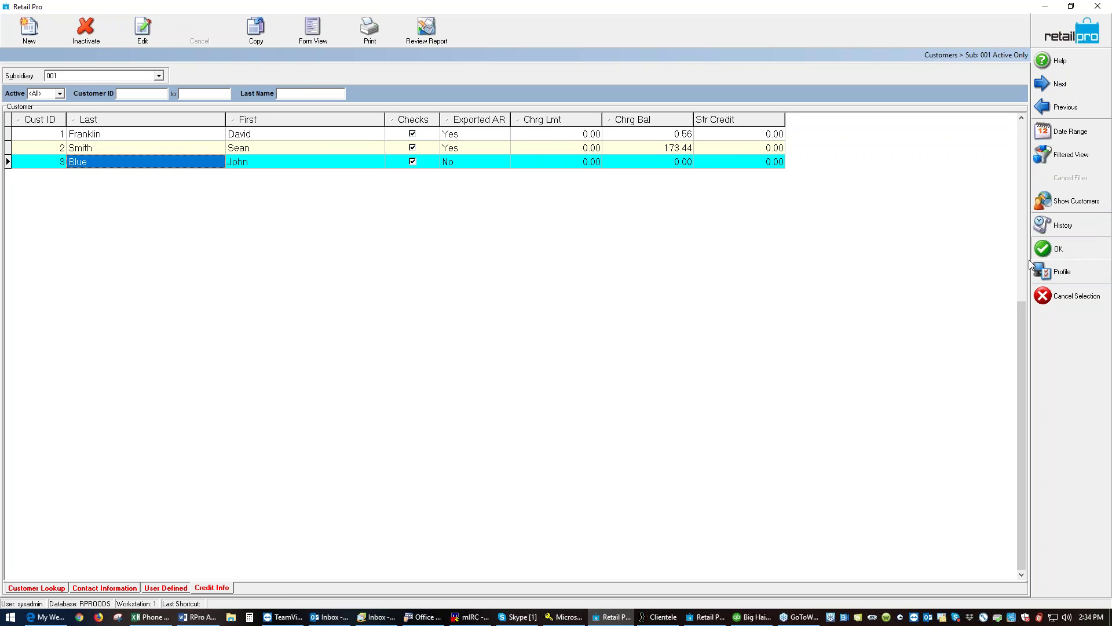
left_click(1058, 251)
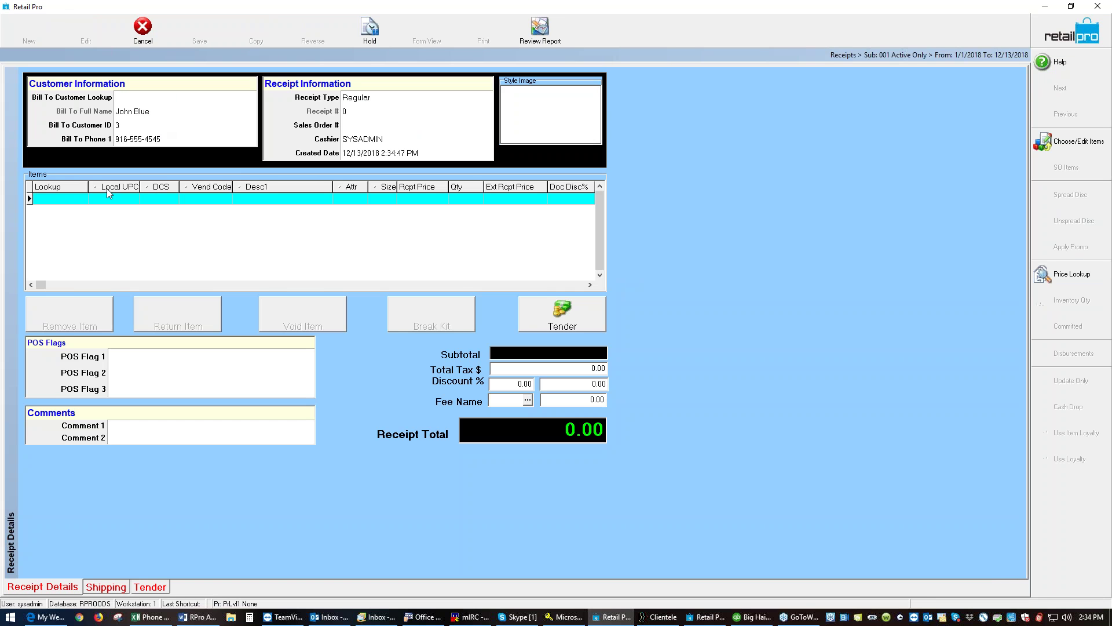
left_click(57, 197)
type("12")
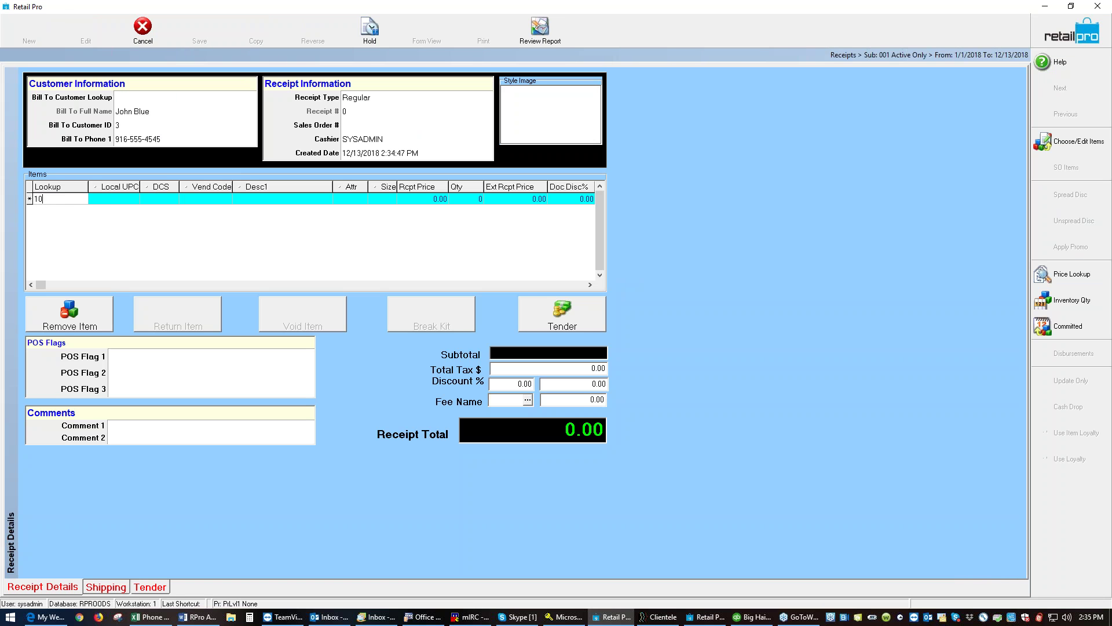
key("Return")
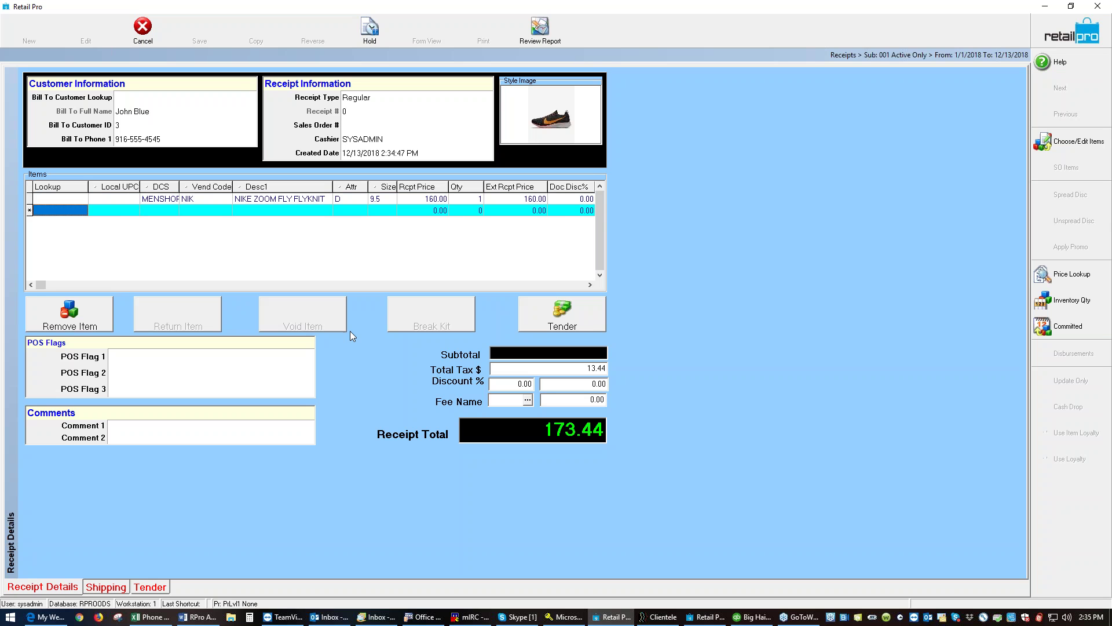
Try paying the 173.44 as a charge, dismiss the refusal error, and discard the receipt.
left_click(556, 318)
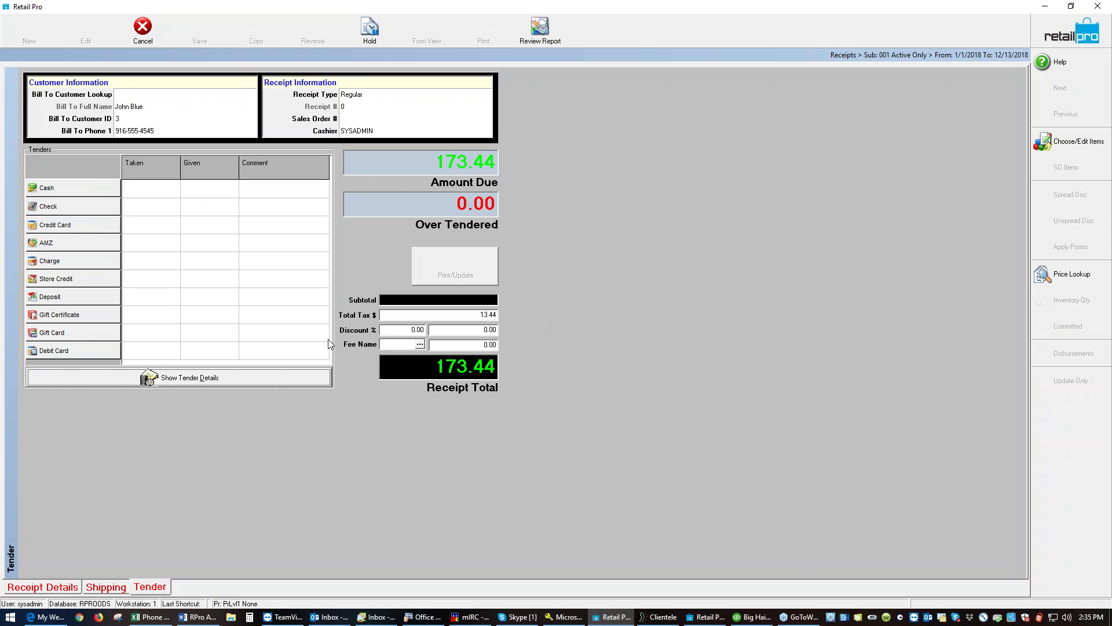
left_click(62, 263)
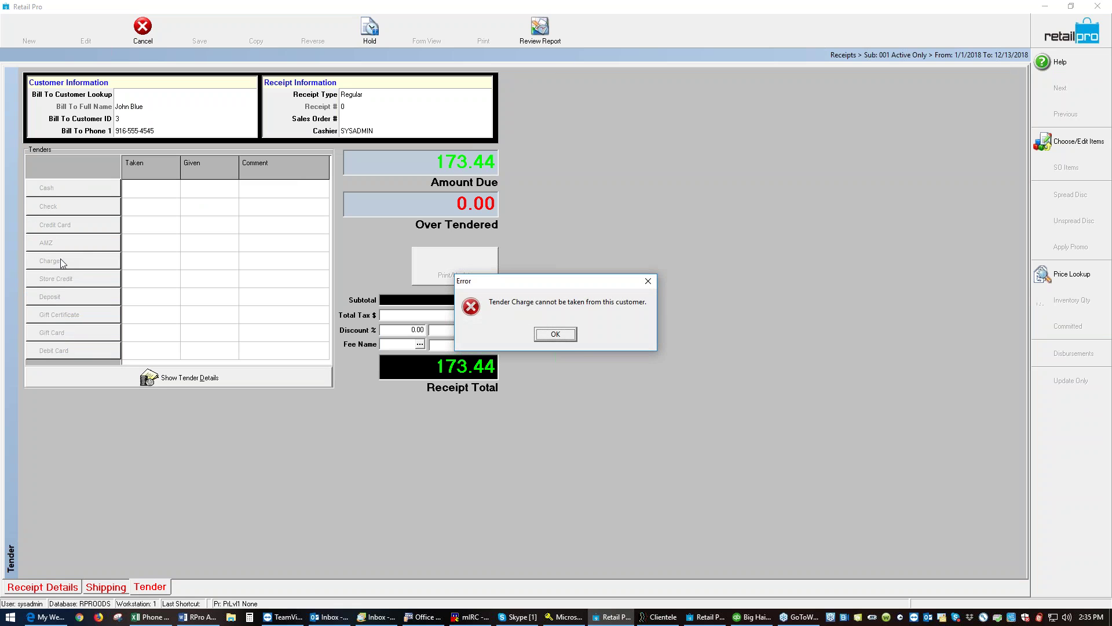
left_click(555, 335)
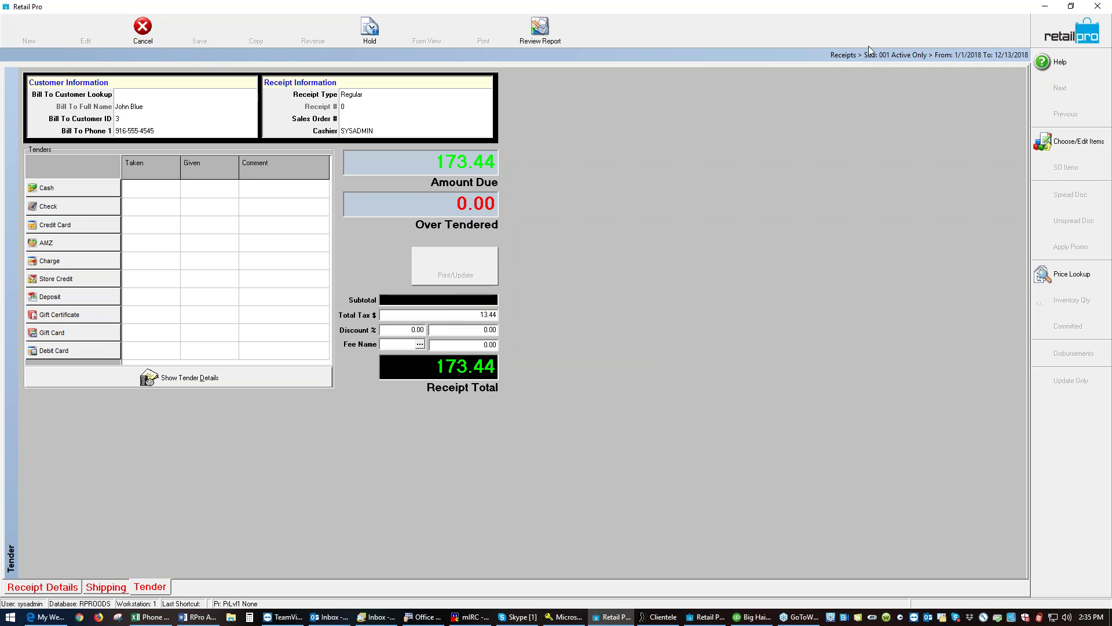
left_click(1049, 36)
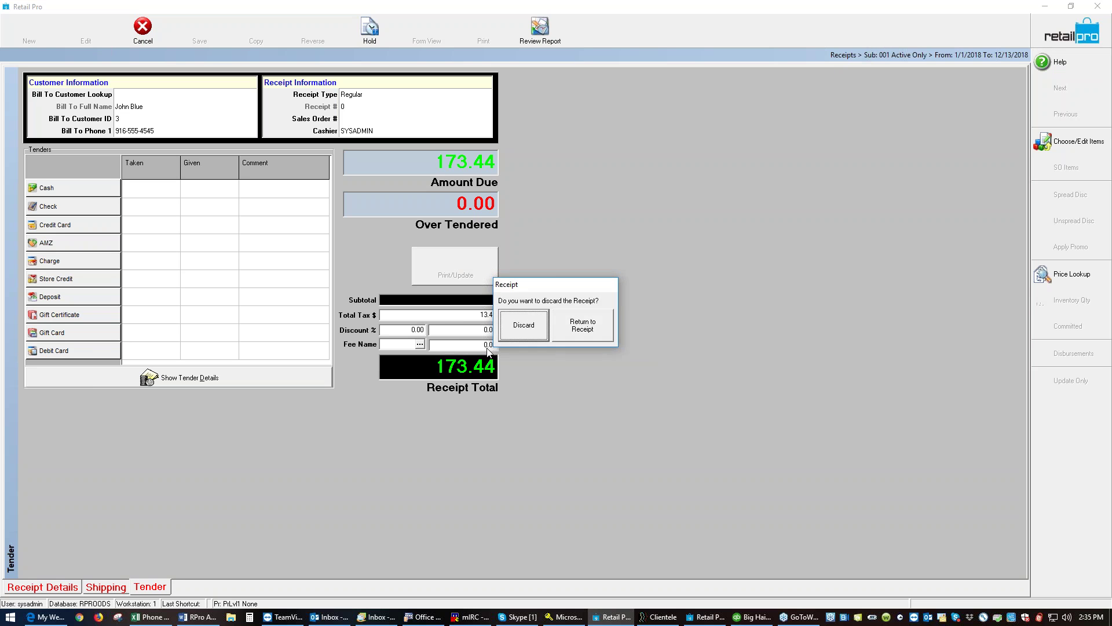
left_click(538, 333)
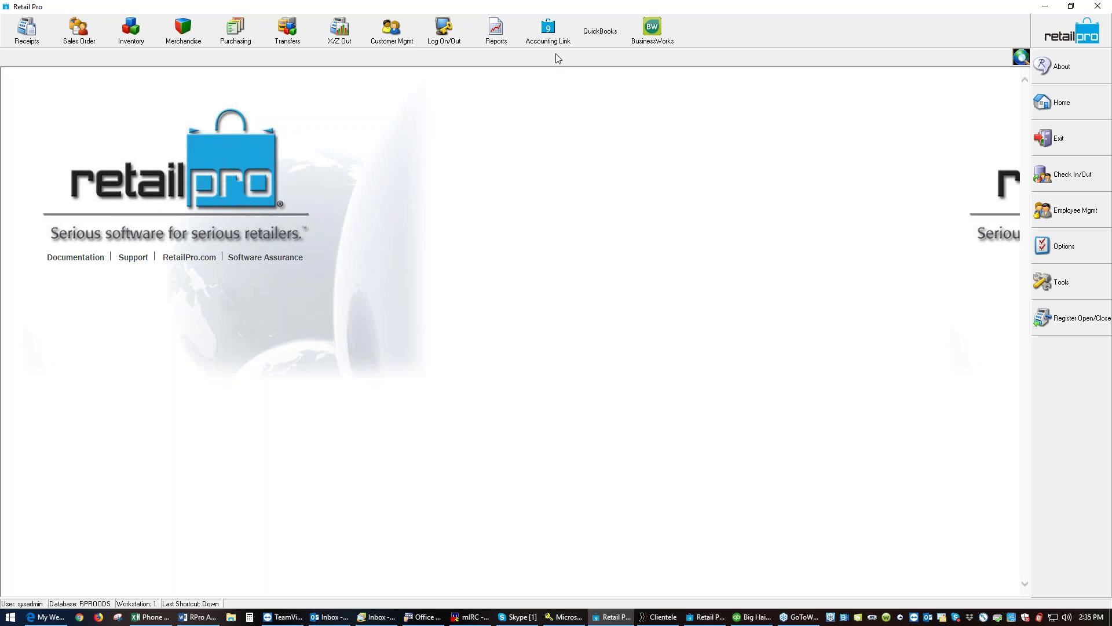
In the Customers list, set the third customer's Exported AR to Yes and keep the change.
left_click(396, 36)
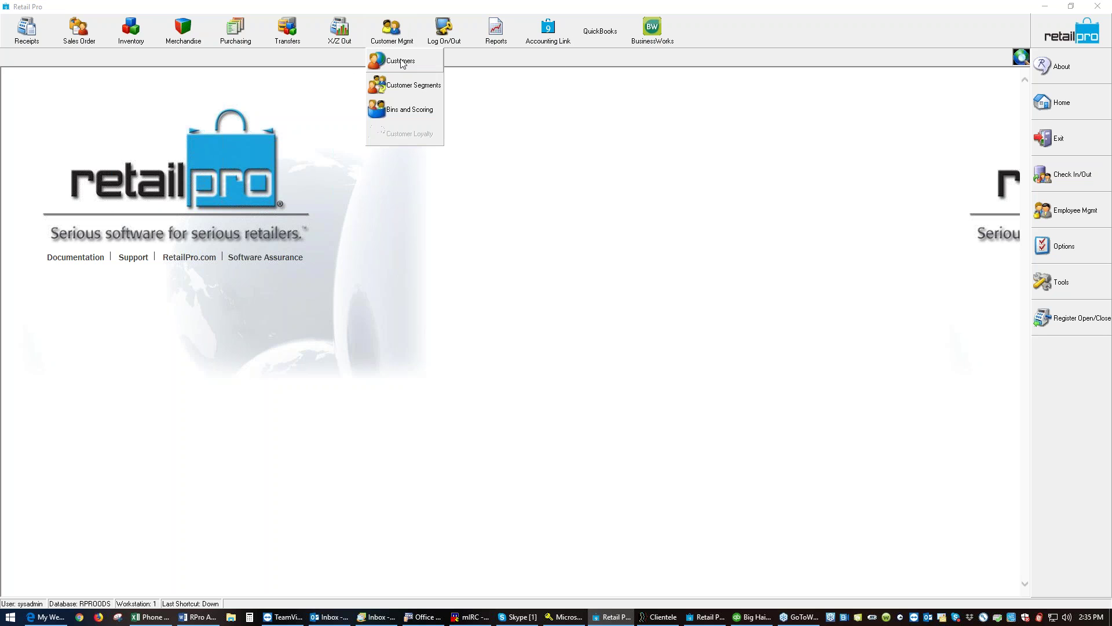
left_click(398, 58)
left_click(78, 163)
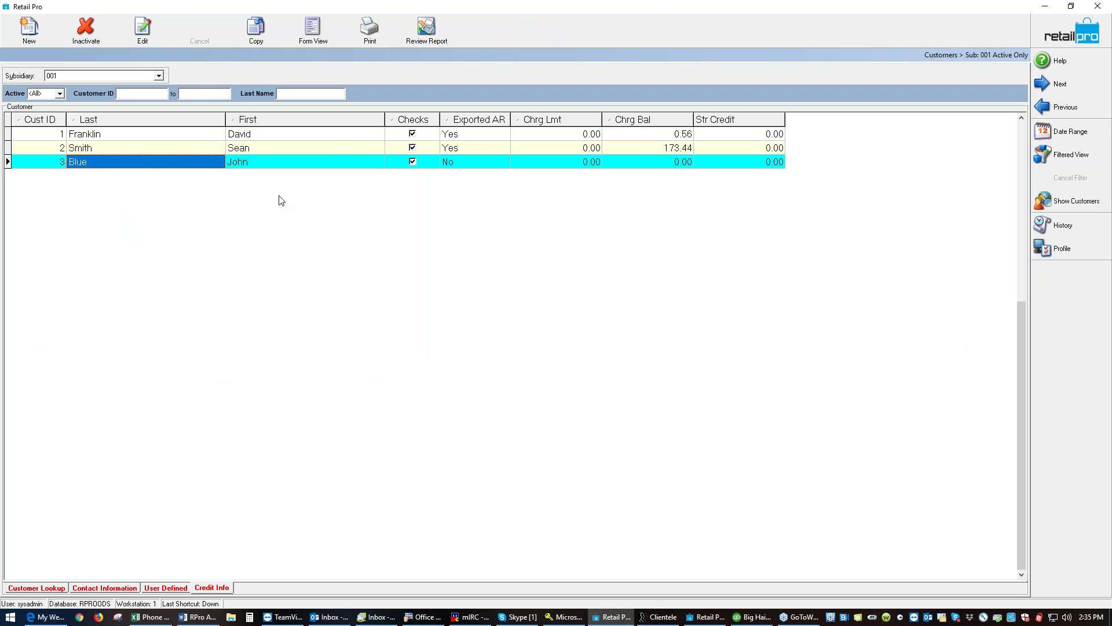
left_click(460, 163)
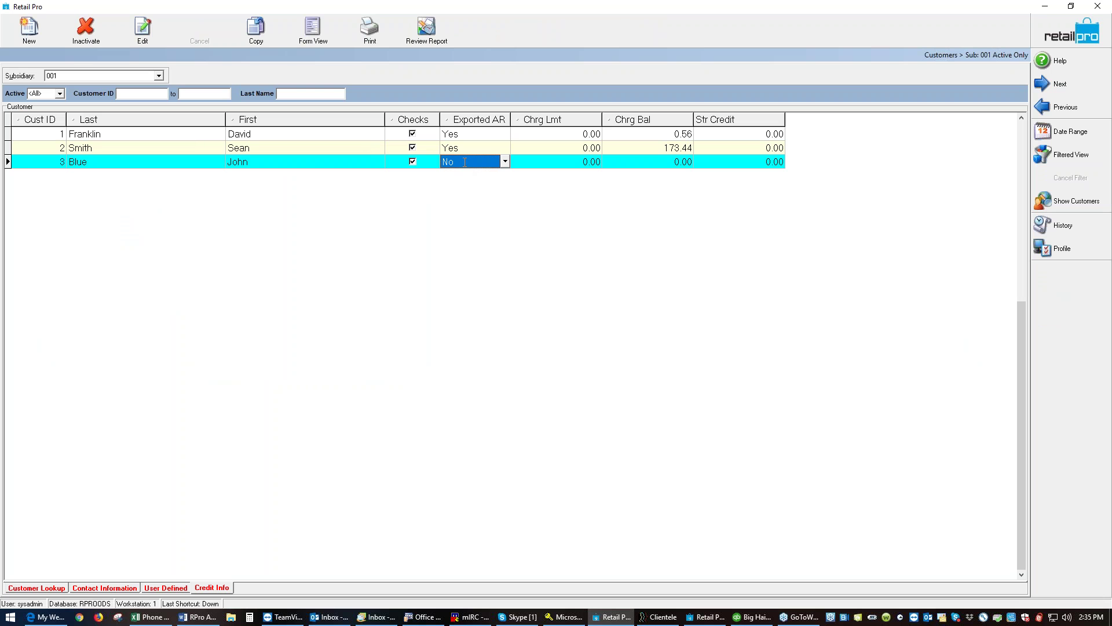
left_click(505, 161)
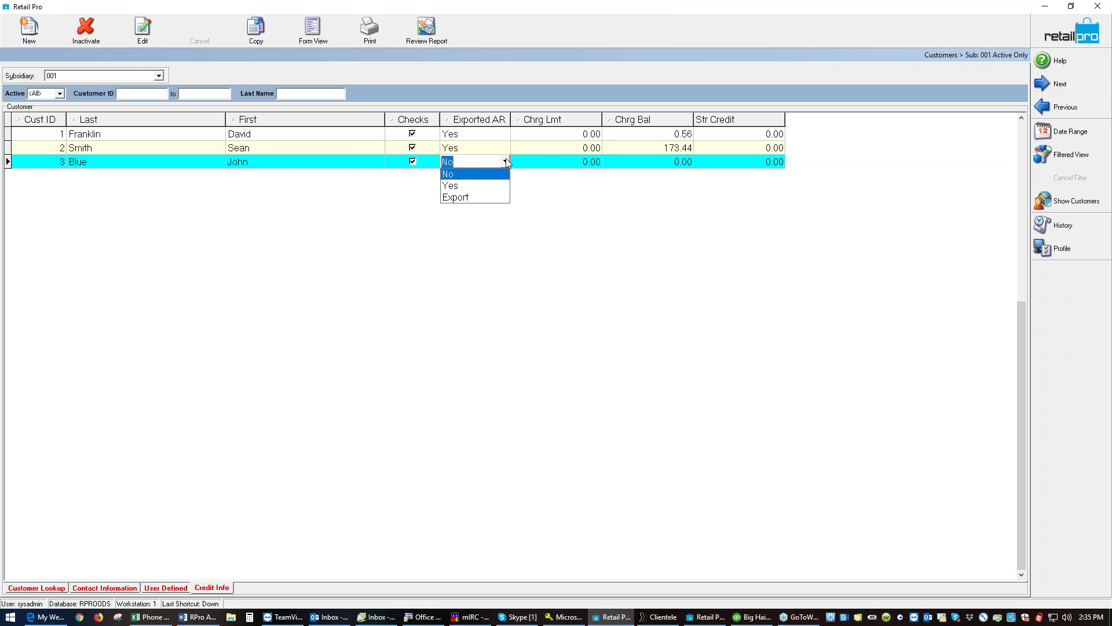
left_click(465, 187)
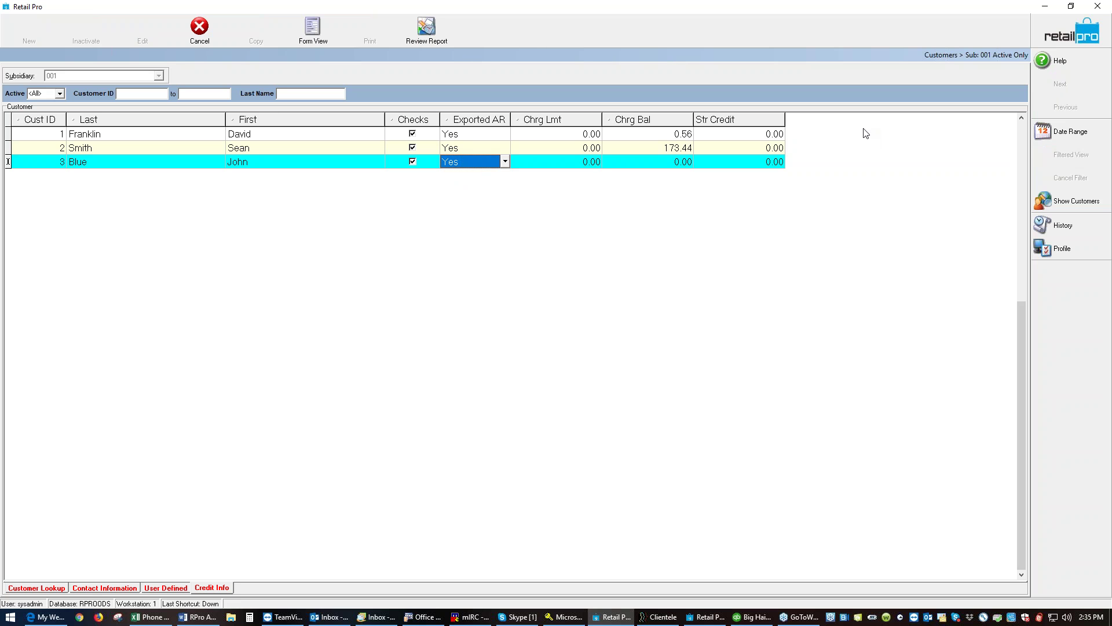
left_click(1096, 8)
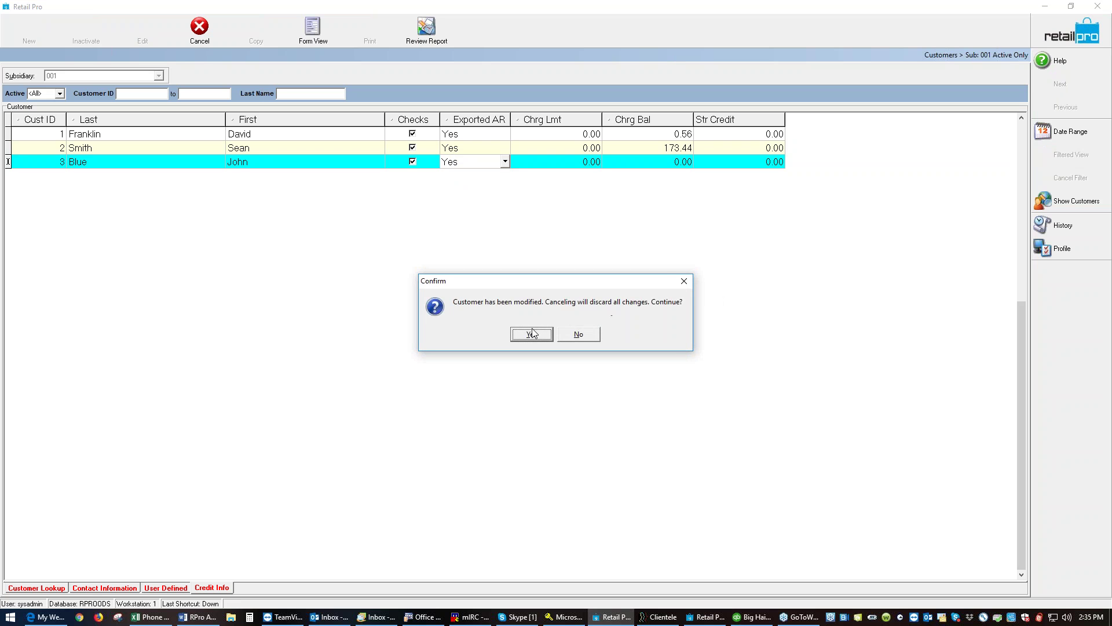
left_click(593, 343)
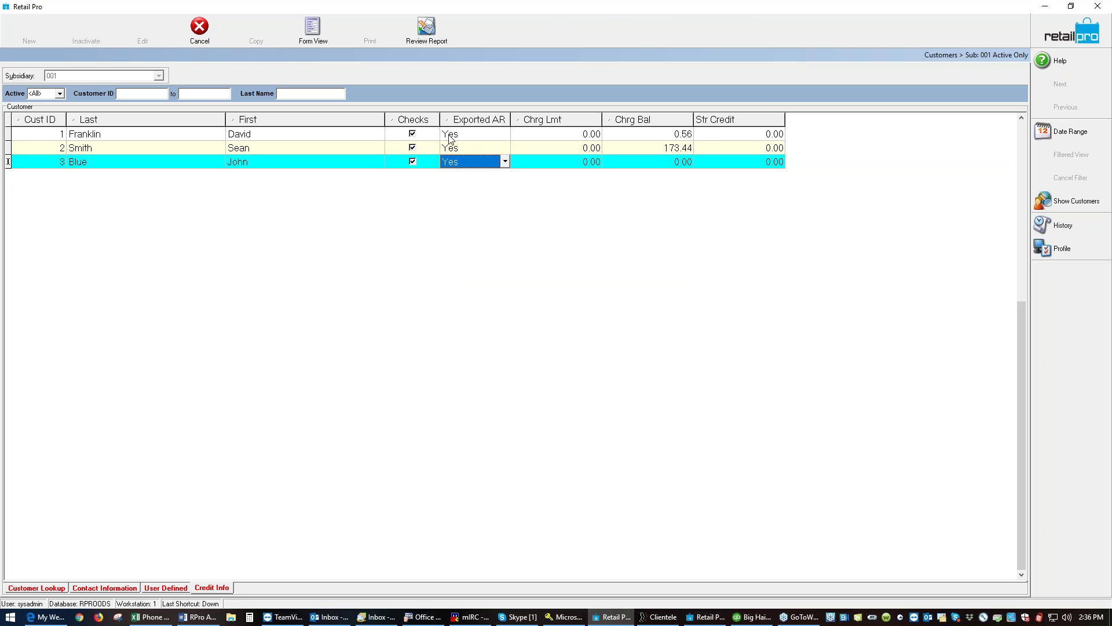
left_click(460, 147)
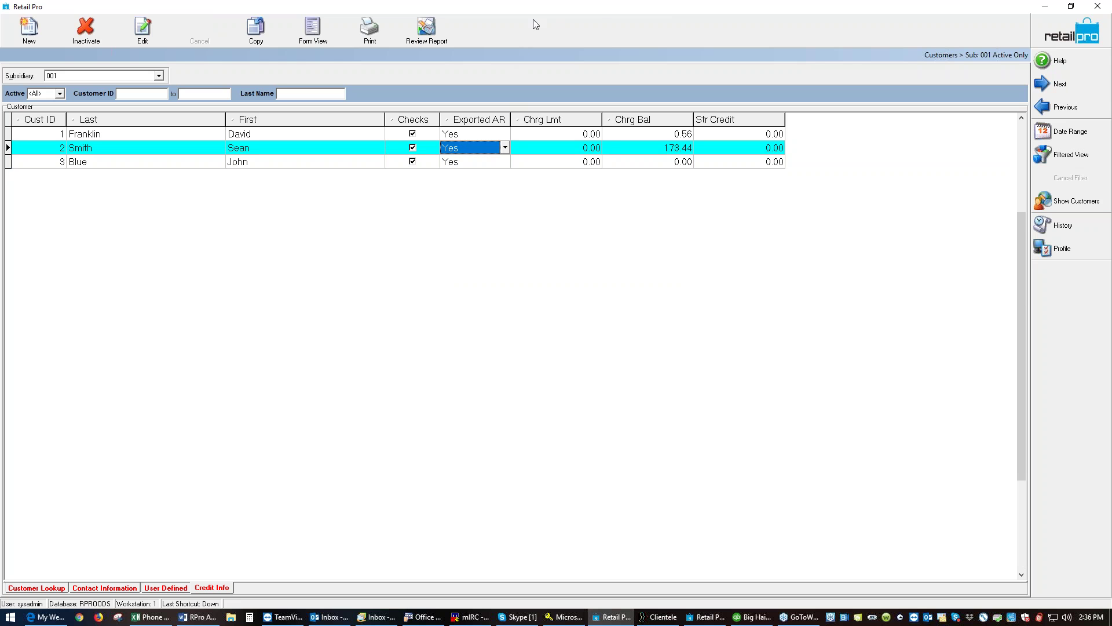
Create a new receipt for the chosen customer with item 10 and reach its 173.44 tender page.
left_click(1039, 26)
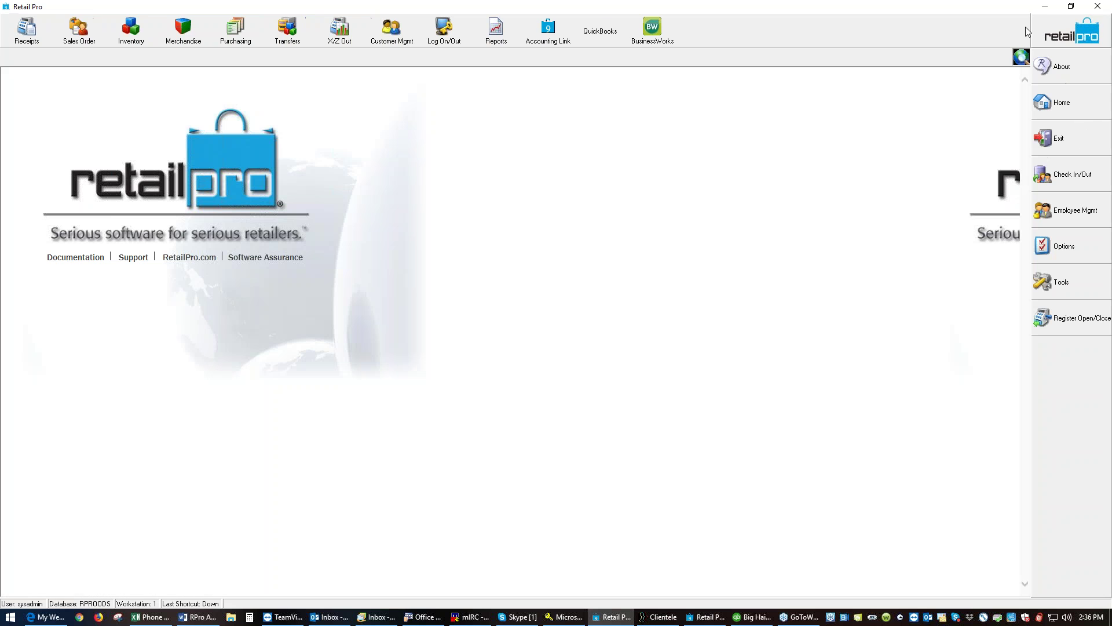
left_click(28, 29)
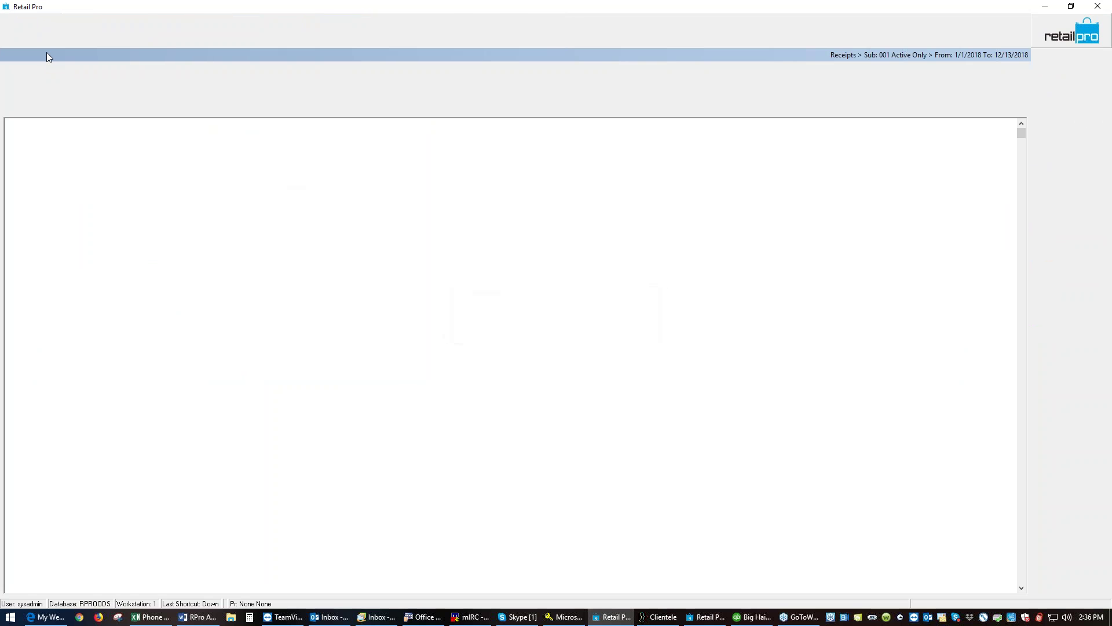
left_click(31, 38)
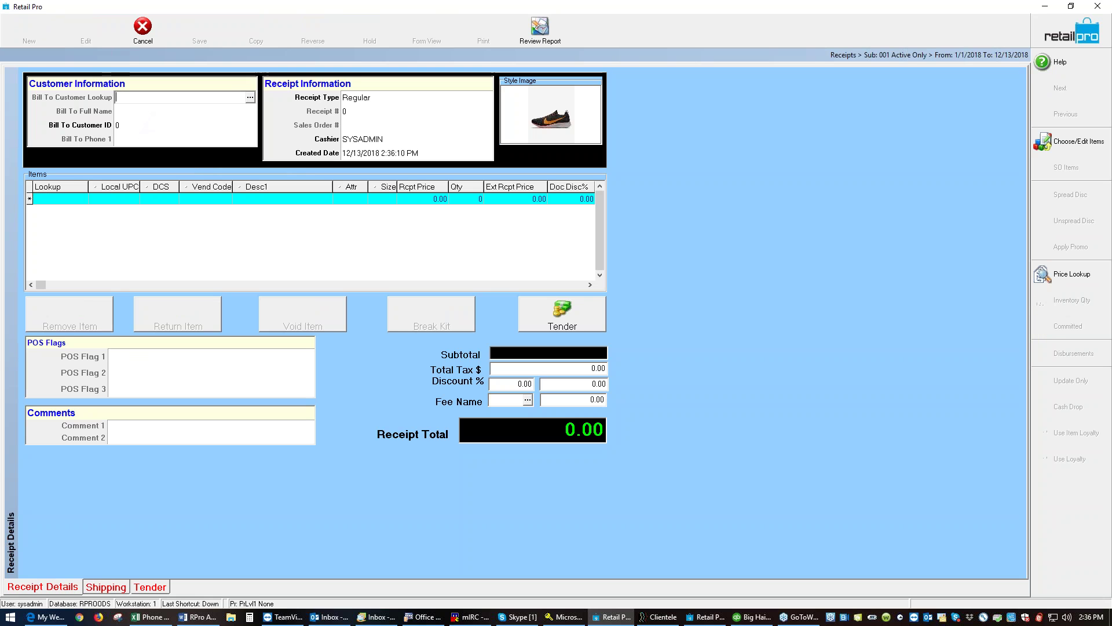
left_click(250, 99)
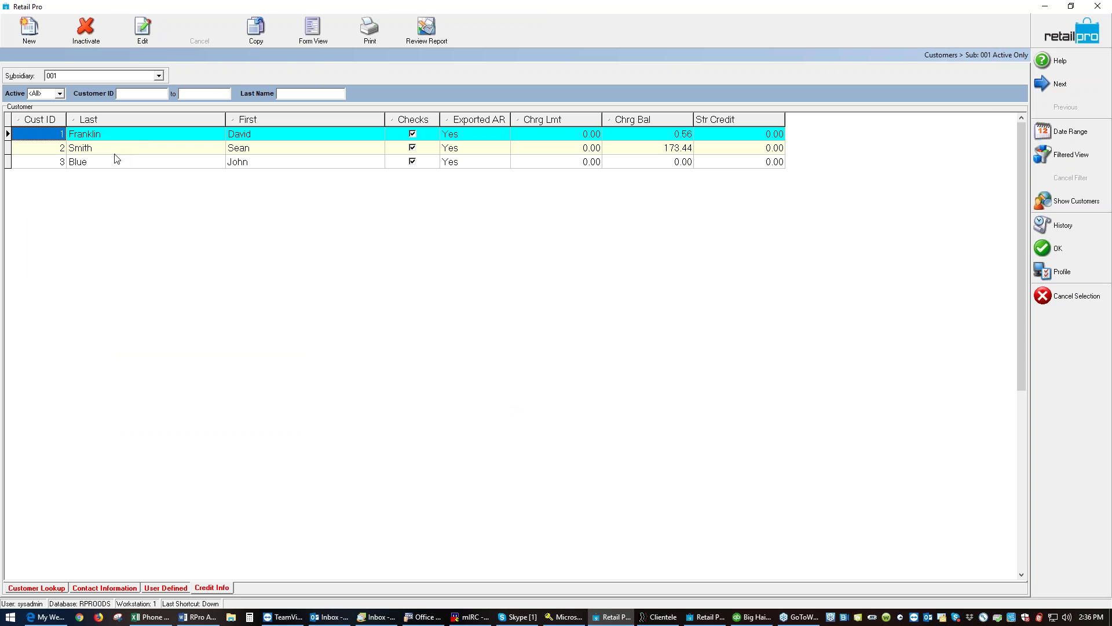
left_click(117, 165)
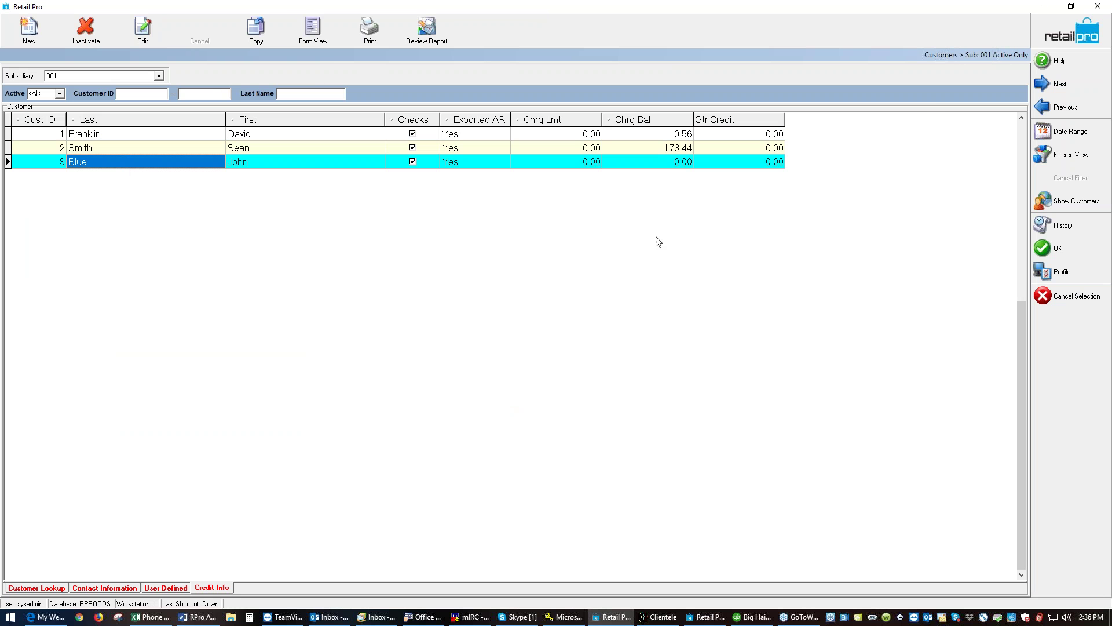
left_click(1053, 250)
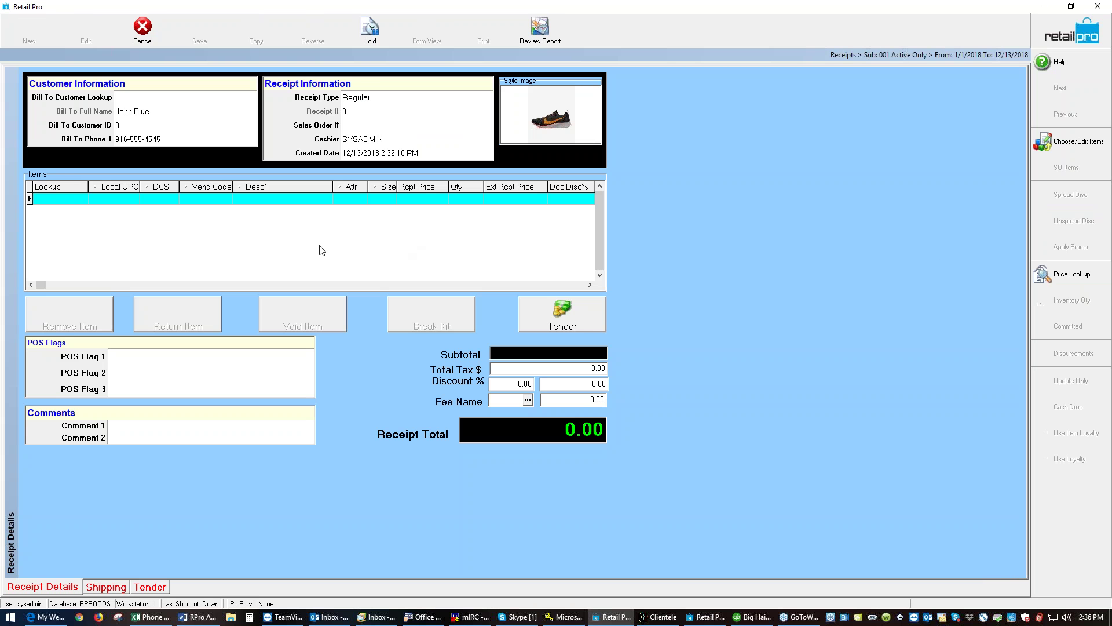
left_click(77, 200)
type("10")
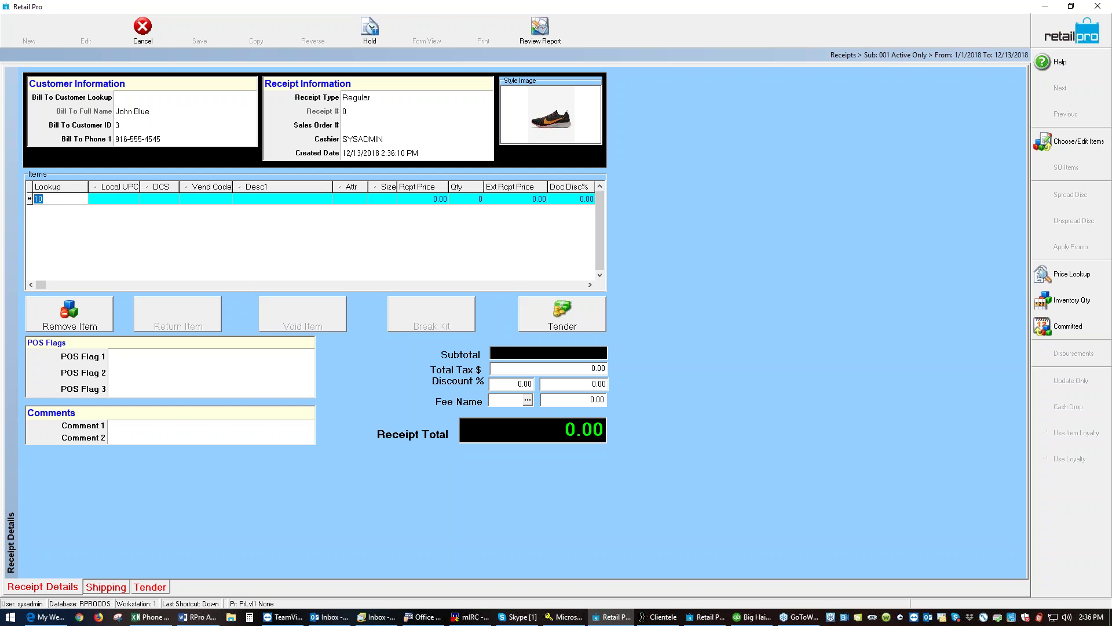
key("Return")
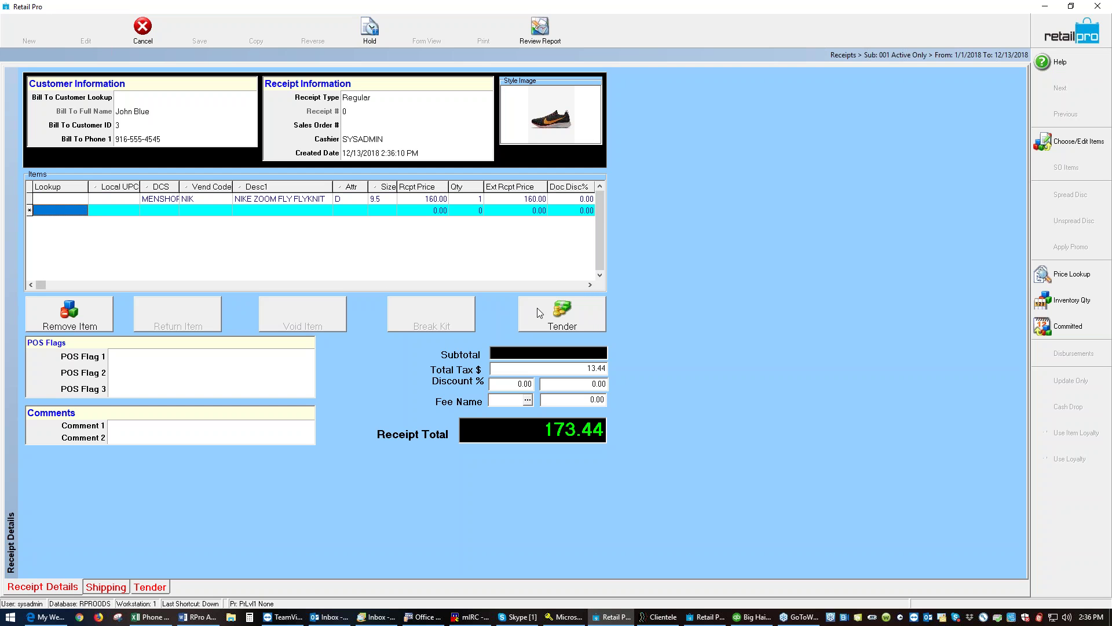
left_click(554, 319)
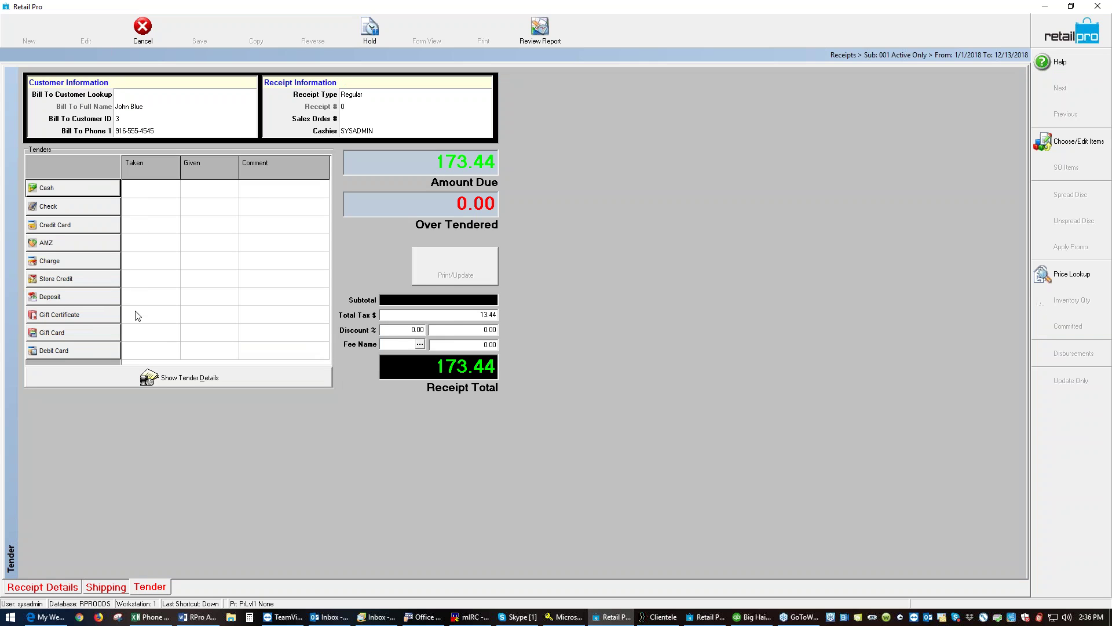
Charge the 173.44 receipt on account with 30 net days and save it with Update Only.
left_click(64, 265)
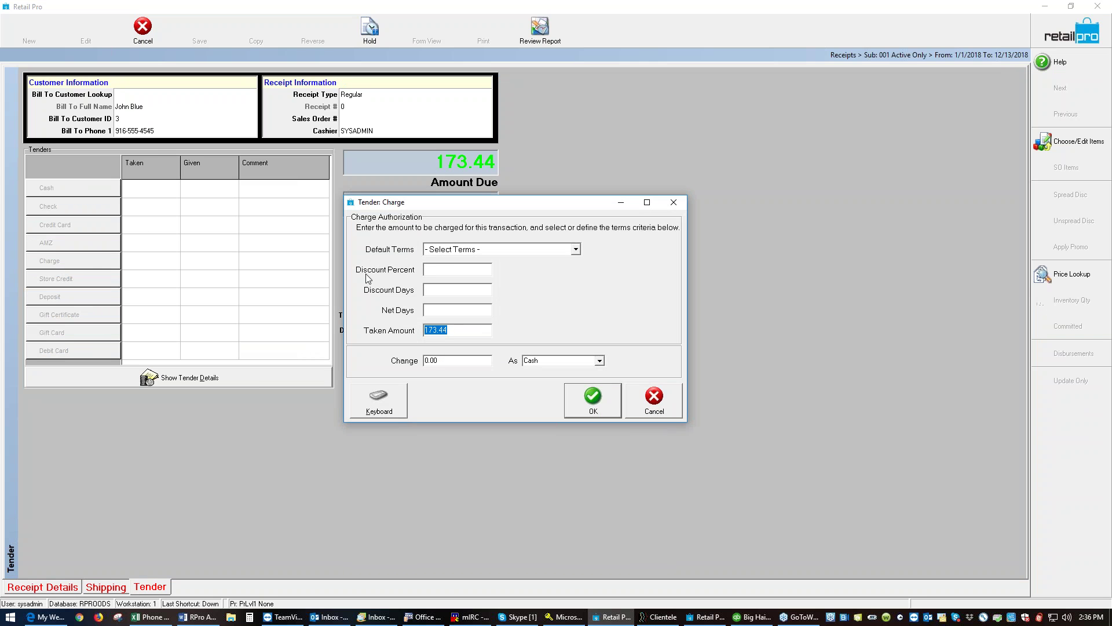
left_click(462, 310)
type("30")
left_click(577, 402)
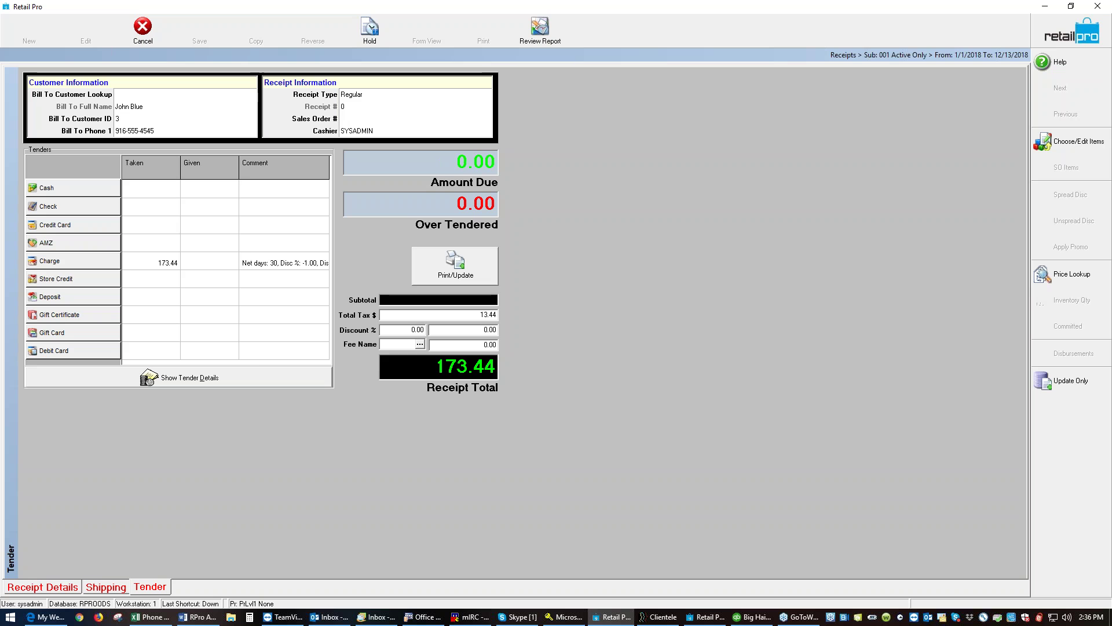
left_click(1082, 381)
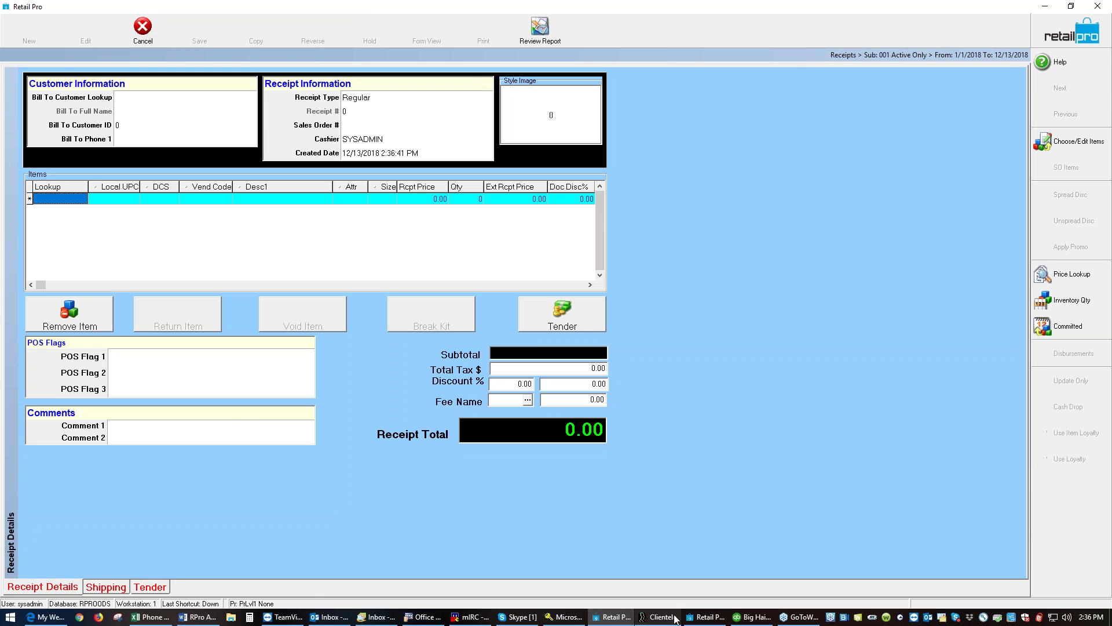
left_click(711, 619)
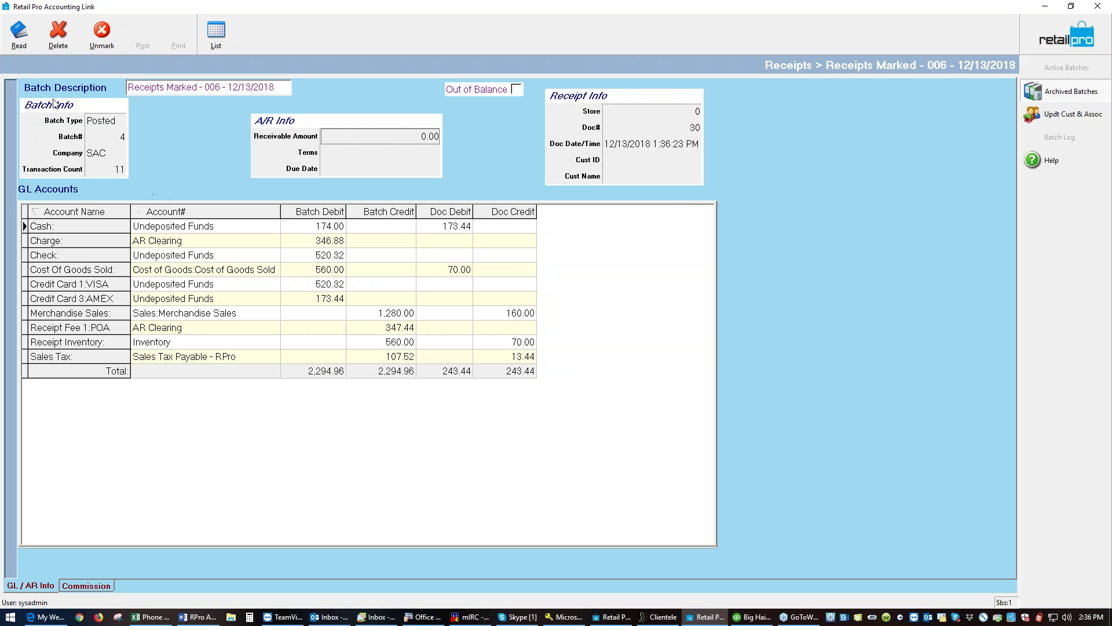
Read the marked receipts into batch 'Receipts Marked - 007 - 12/13/2018' and post it.
left_click(19, 45)
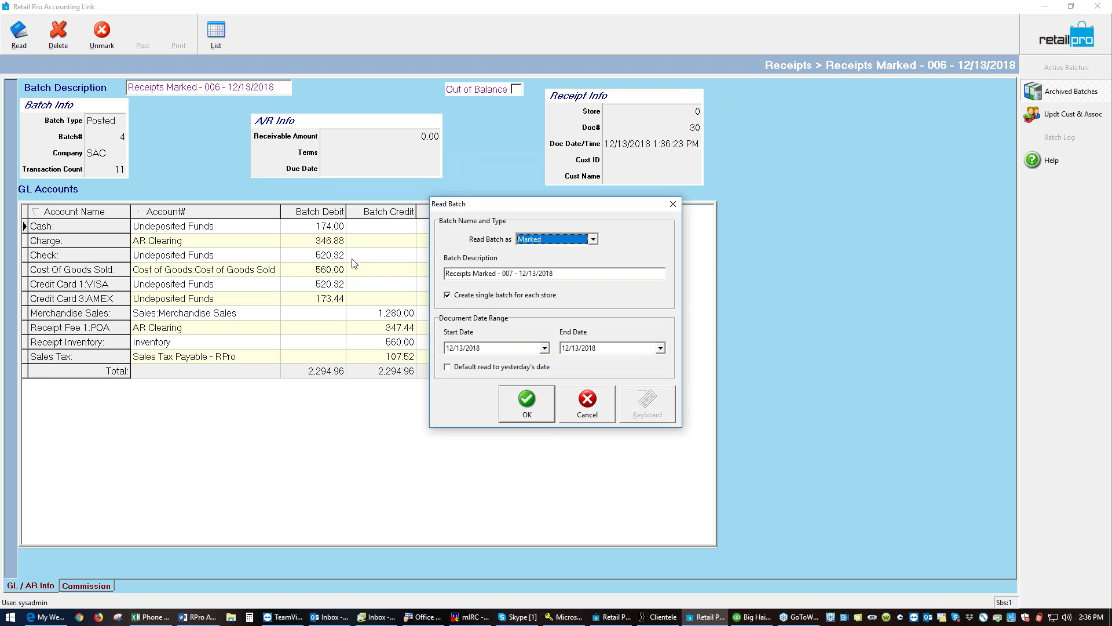
left_click(535, 417)
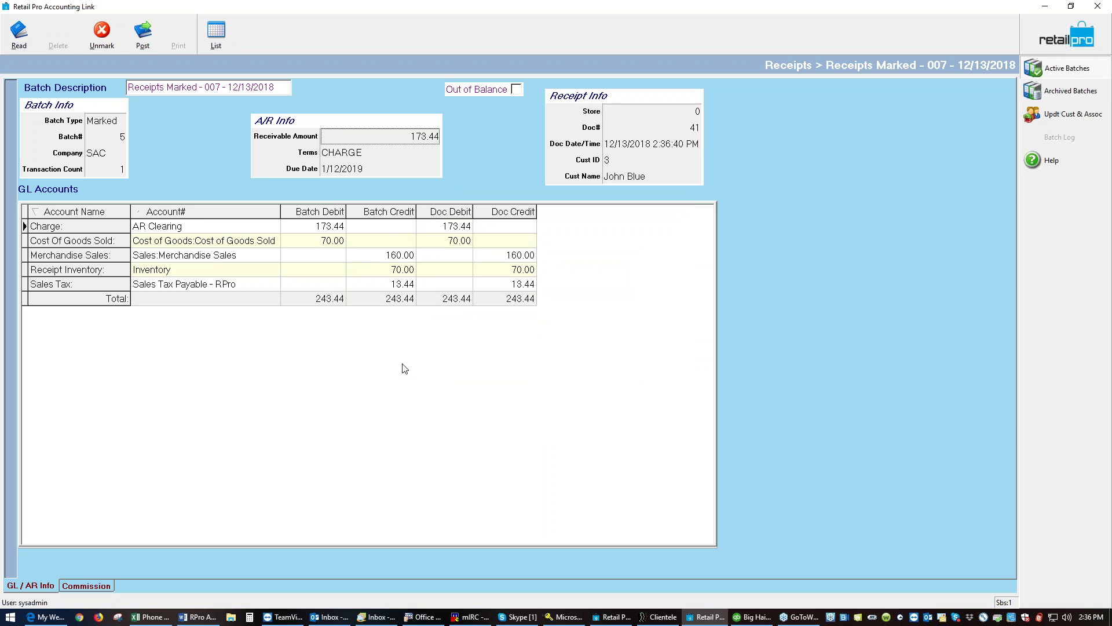
left_click(146, 42)
left_click(487, 376)
left_click(560, 333)
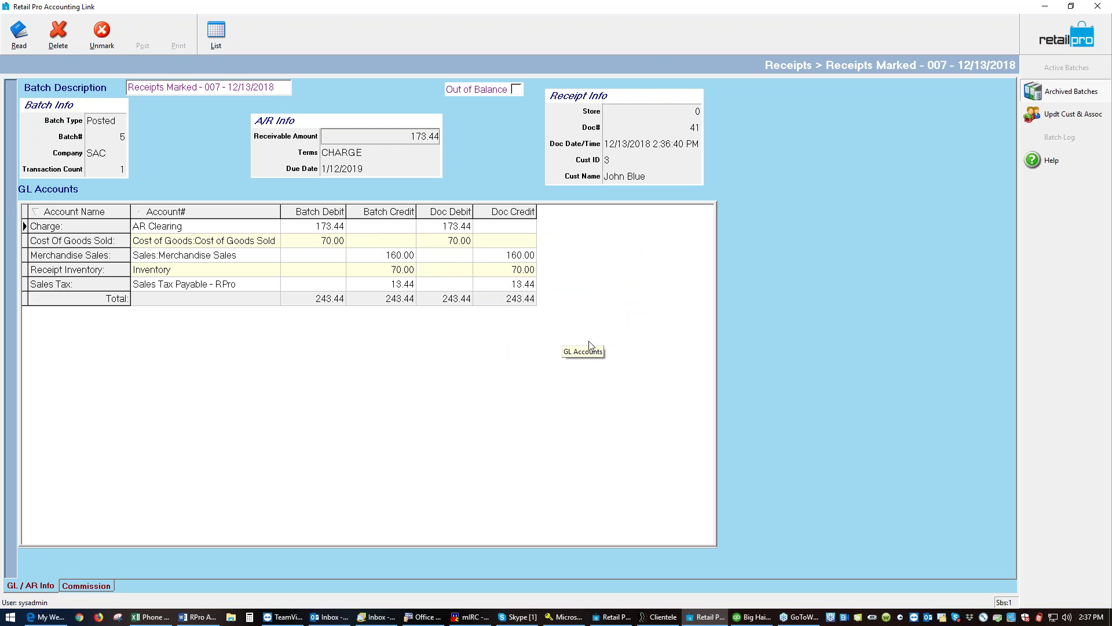
left_click(753, 617)
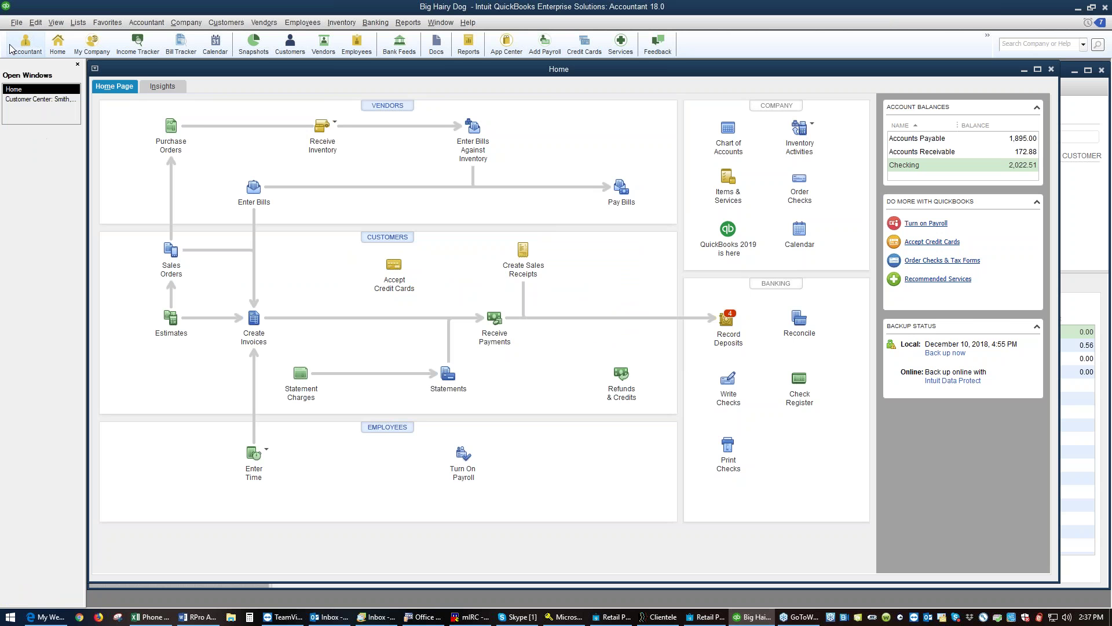
Import 'Receipts Marked - 007 - 12132018_SAC_5.iif' through File > Utilities > Import > IIF Files.
left_click(16, 22)
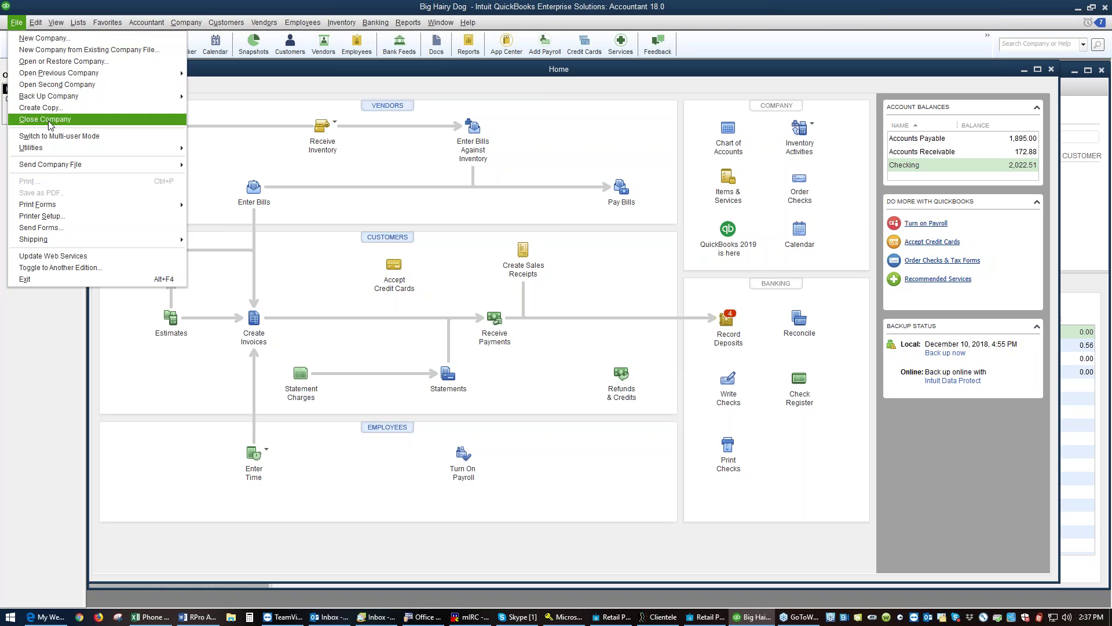
mouse_move(68, 152)
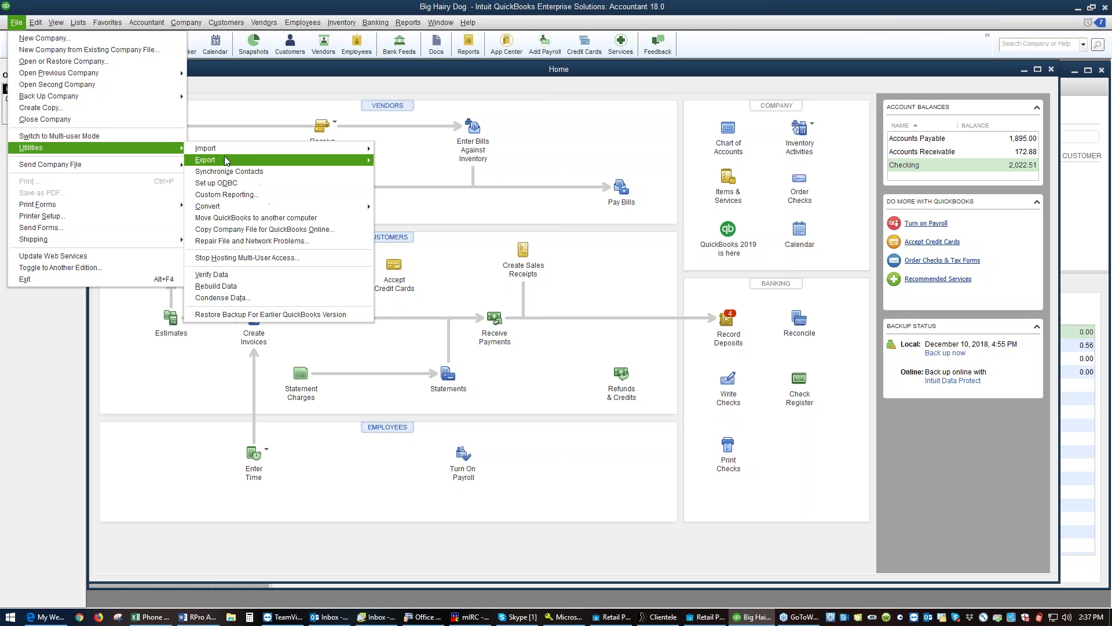
mouse_move(325, 149)
left_click(442, 161)
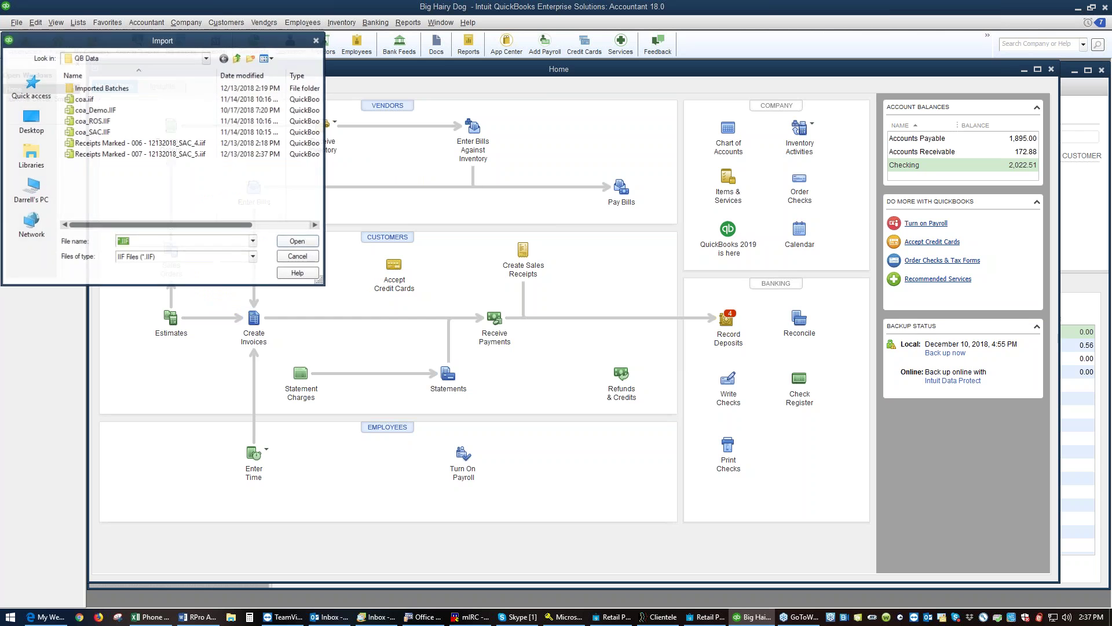
left_click(167, 156)
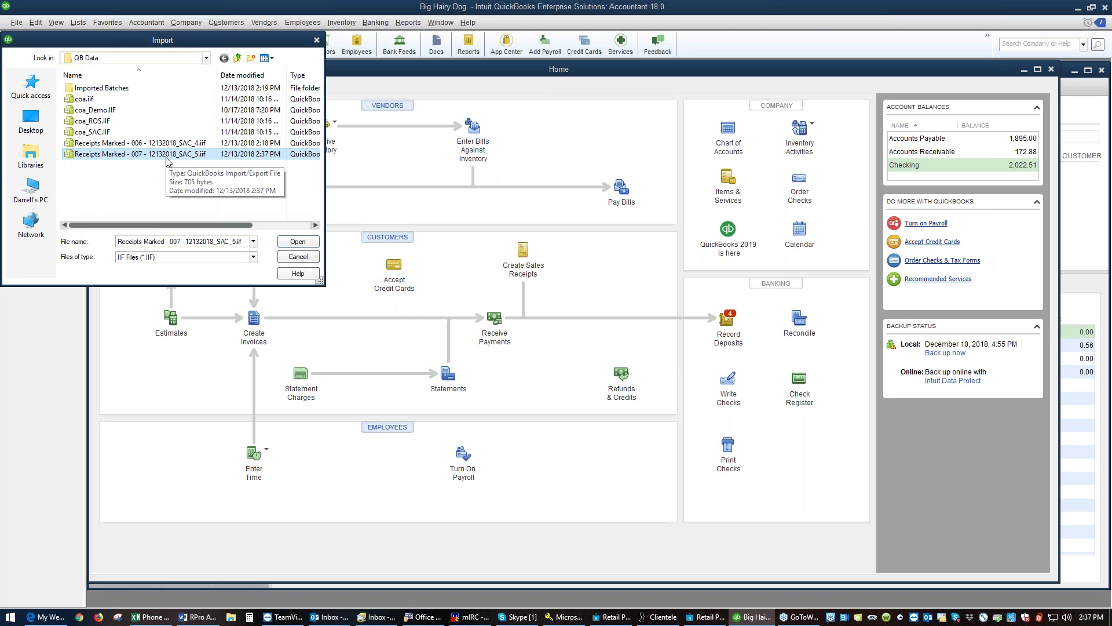
left_click(298, 241)
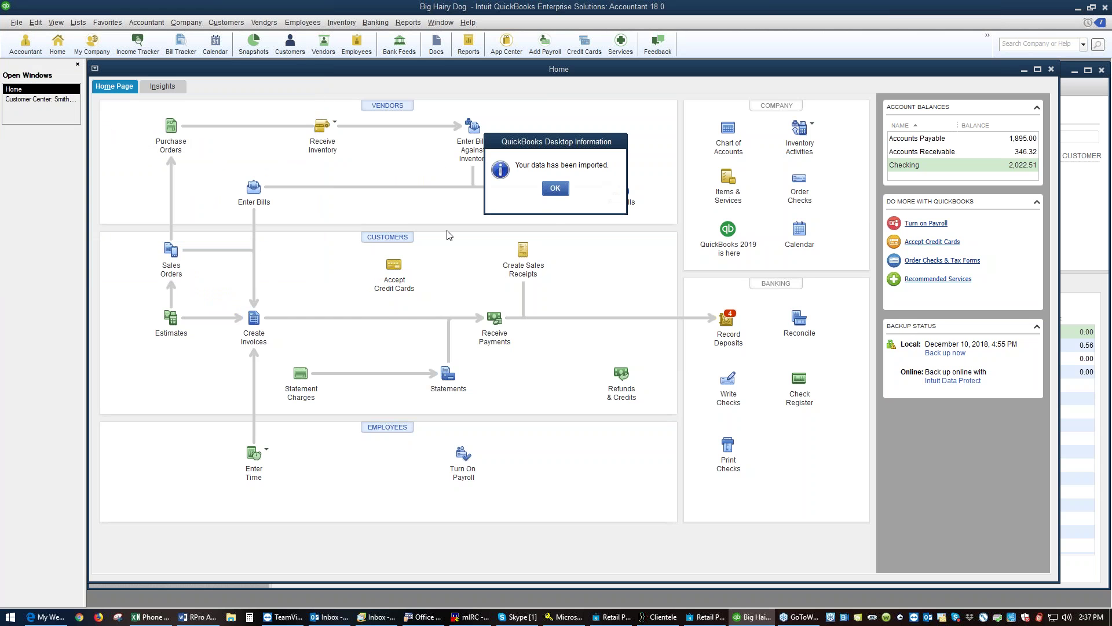
left_click(558, 191)
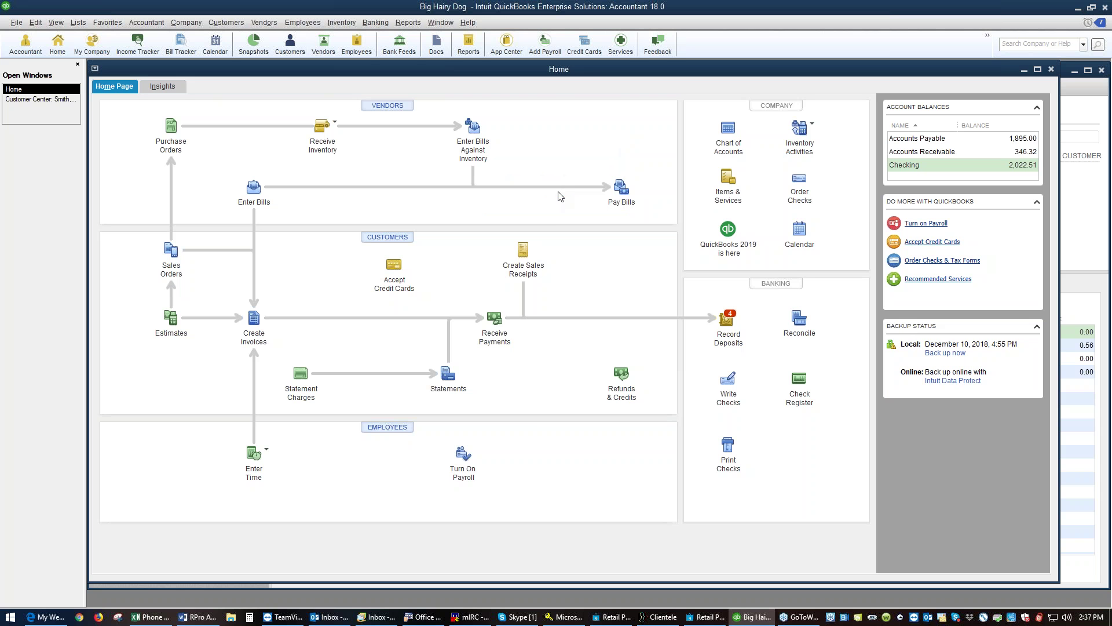
left_click(744, 135)
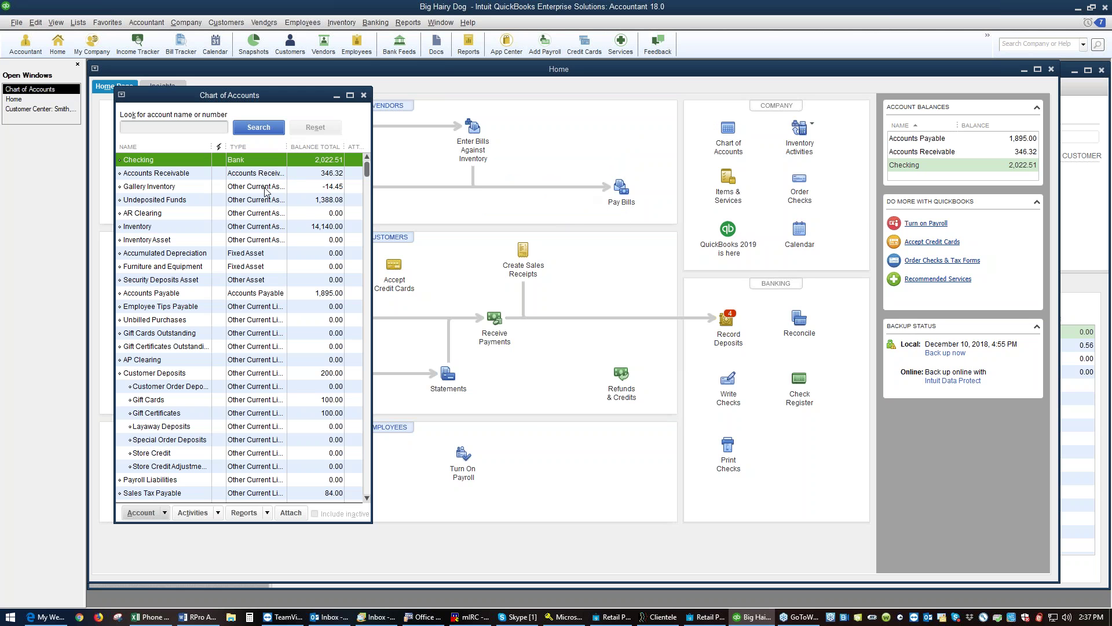
Open the AR Clearing register from the Chart of Accounts to view the 173.44 entry.
left_click(260, 218)
double_click(260, 218)
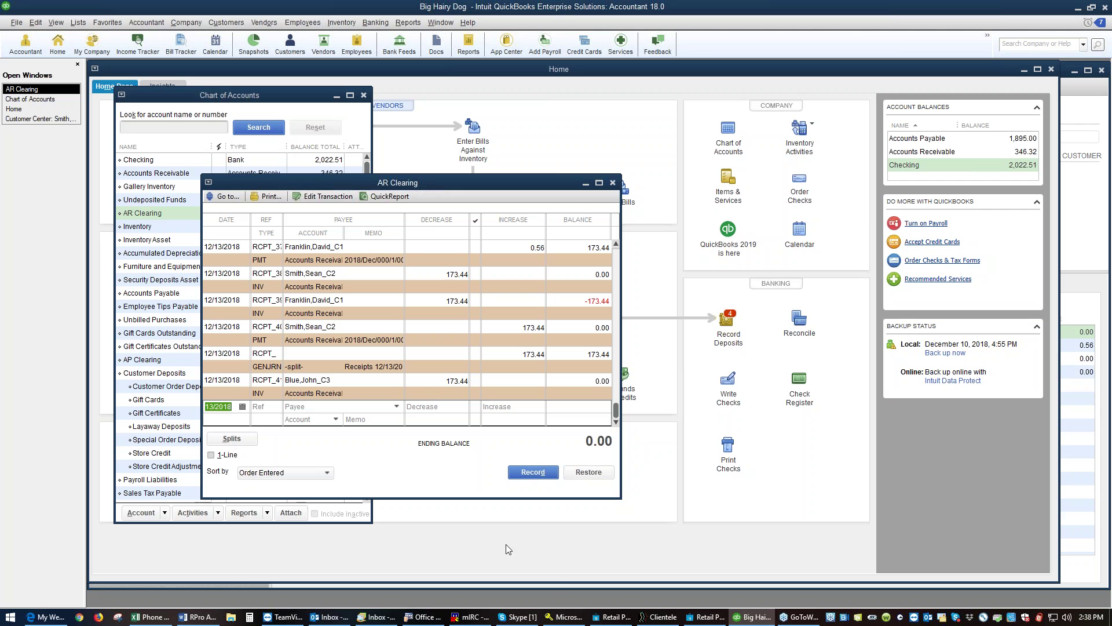
left_click(663, 617)
left_click(669, 620)
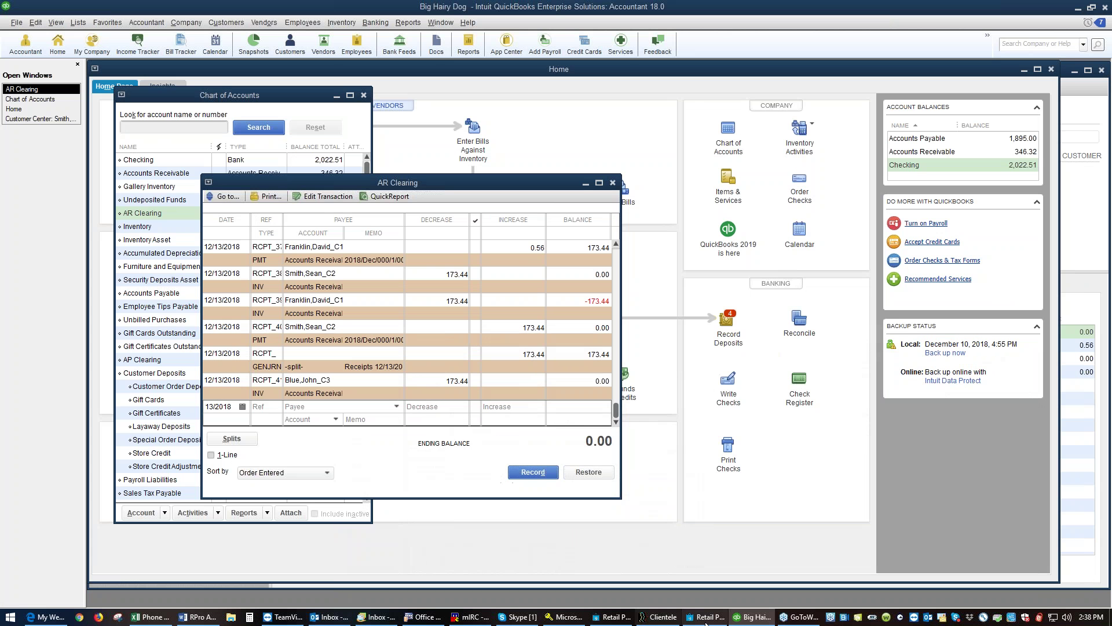
left_click(713, 618)
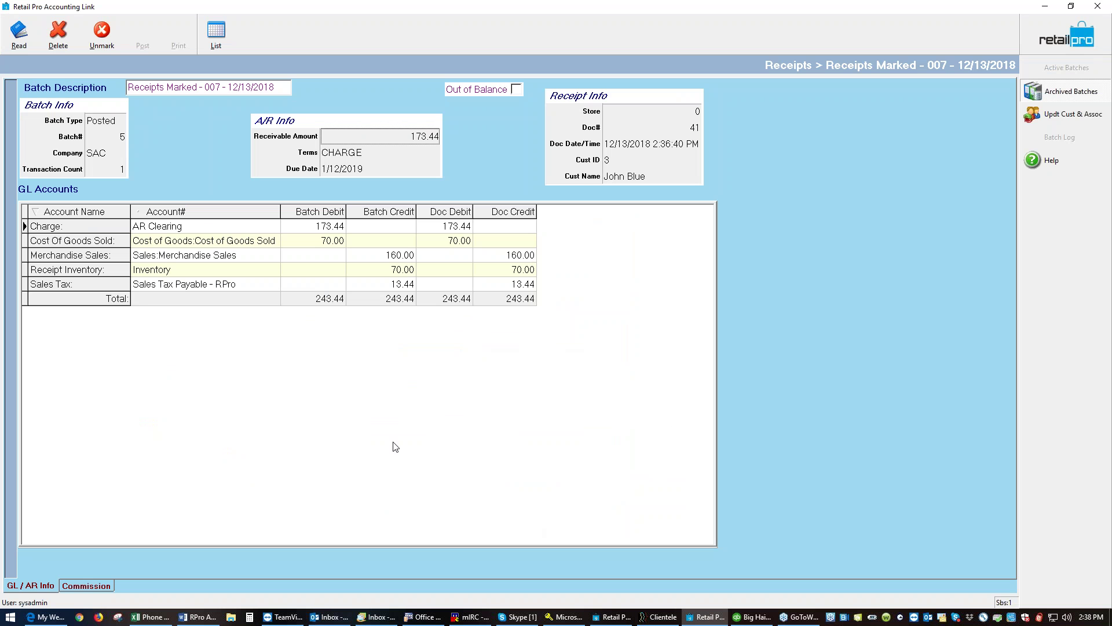
left_click(222, 39)
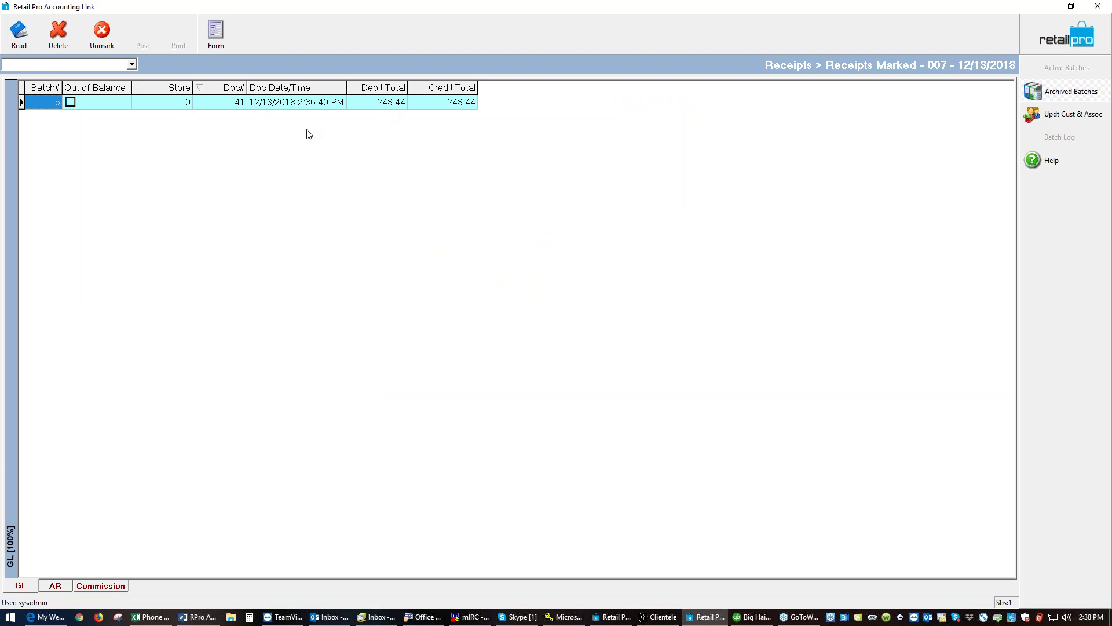
left_click(49, 587)
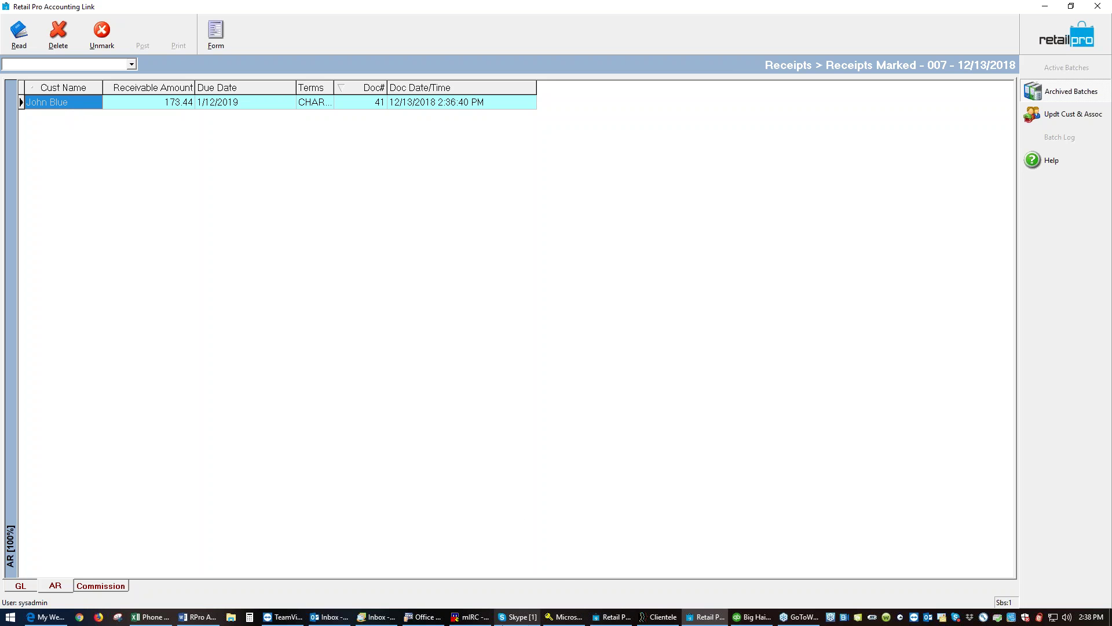
left_click(748, 619)
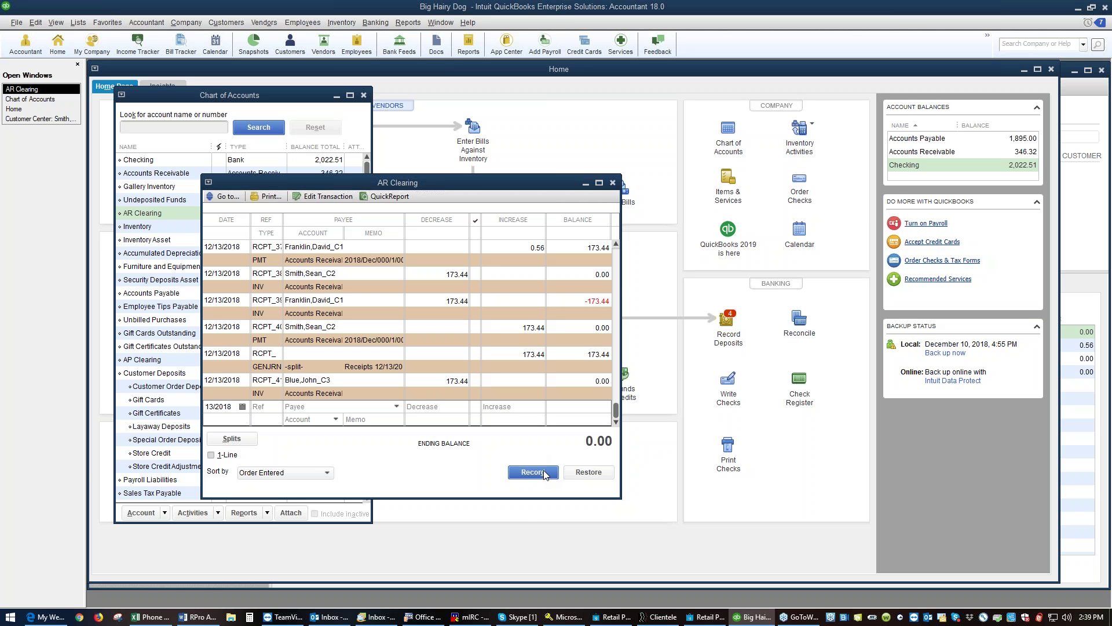
Switch to Retail Pro and open Customer Mgmt > Customers, showing the three existing customers.
left_click(626, 617)
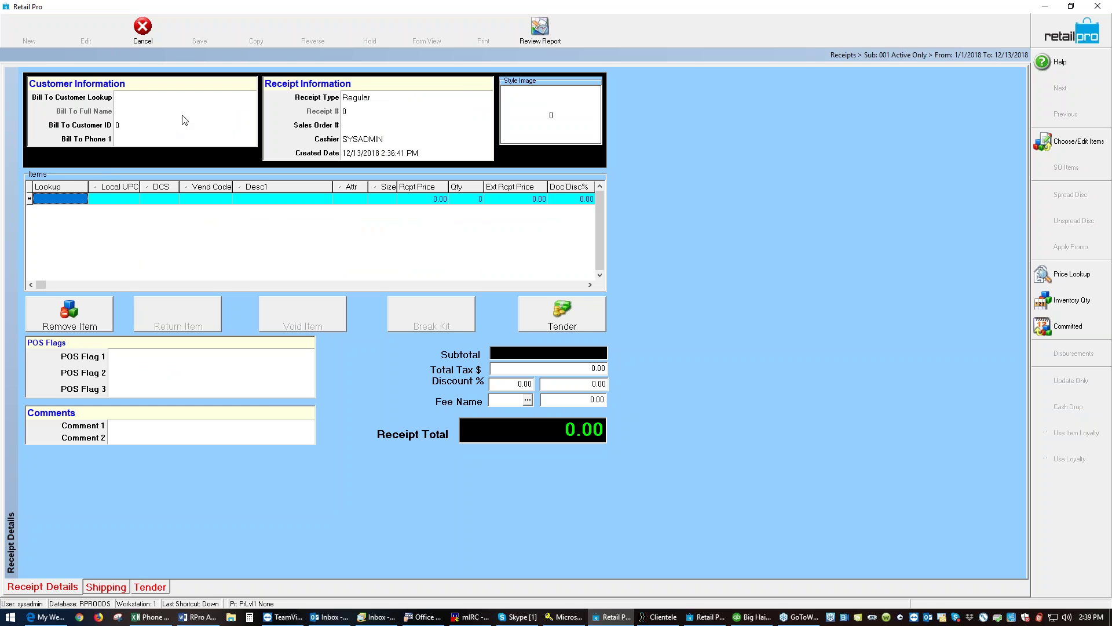
left_click(1056, 42)
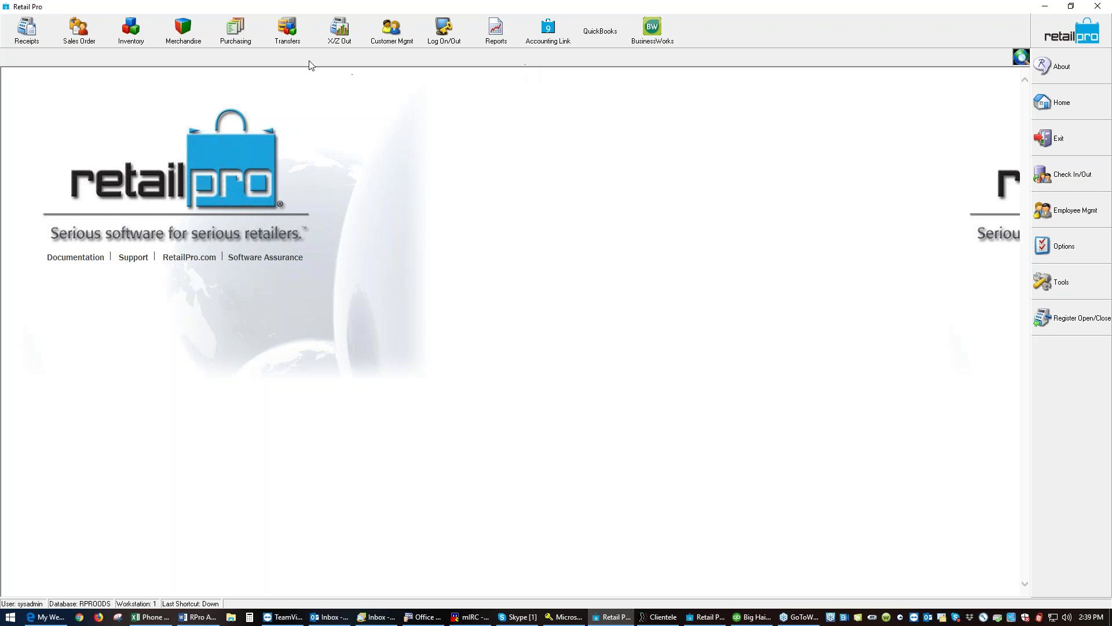
left_click(392, 35)
left_click(395, 62)
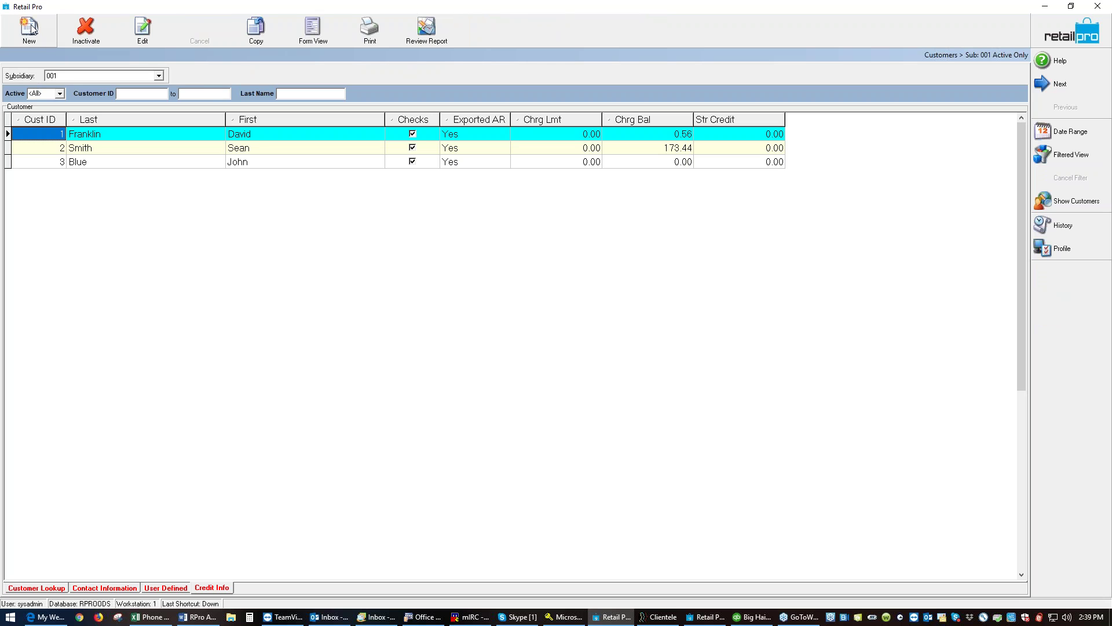
Start a new customer record and fill in the customer's name, street address, city and phone.
left_click(30, 28)
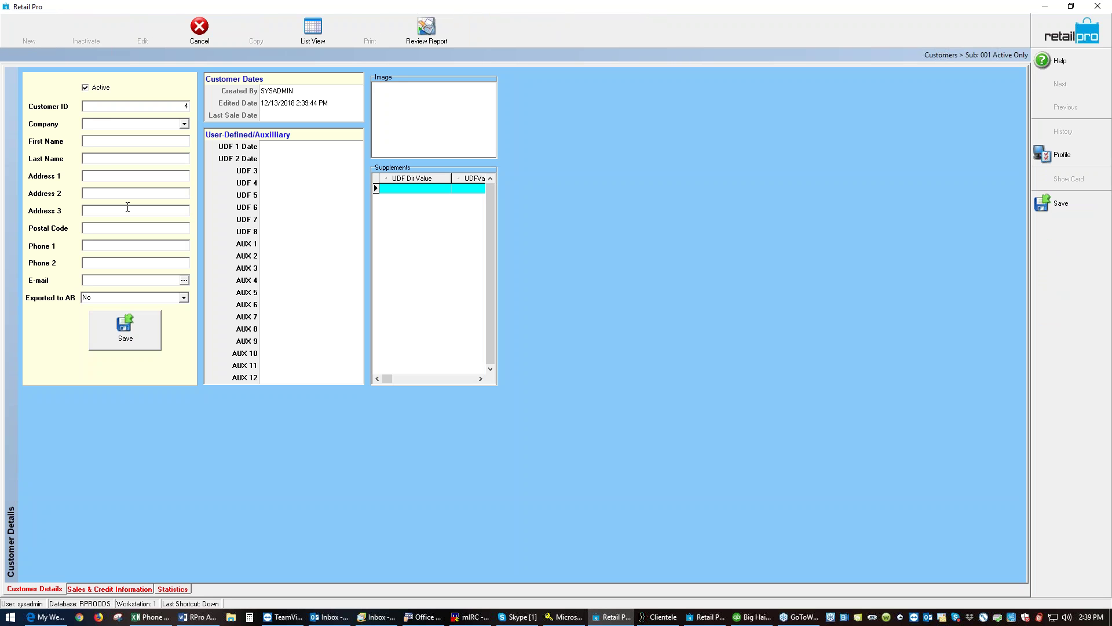
left_click(124, 143)
type("Bob Jo")
key("BackSpace")
type("12345 maqin")
left_click(94, 209)
type("Sacramento, CA")
left_click(98, 228)
type("916-555-5687")
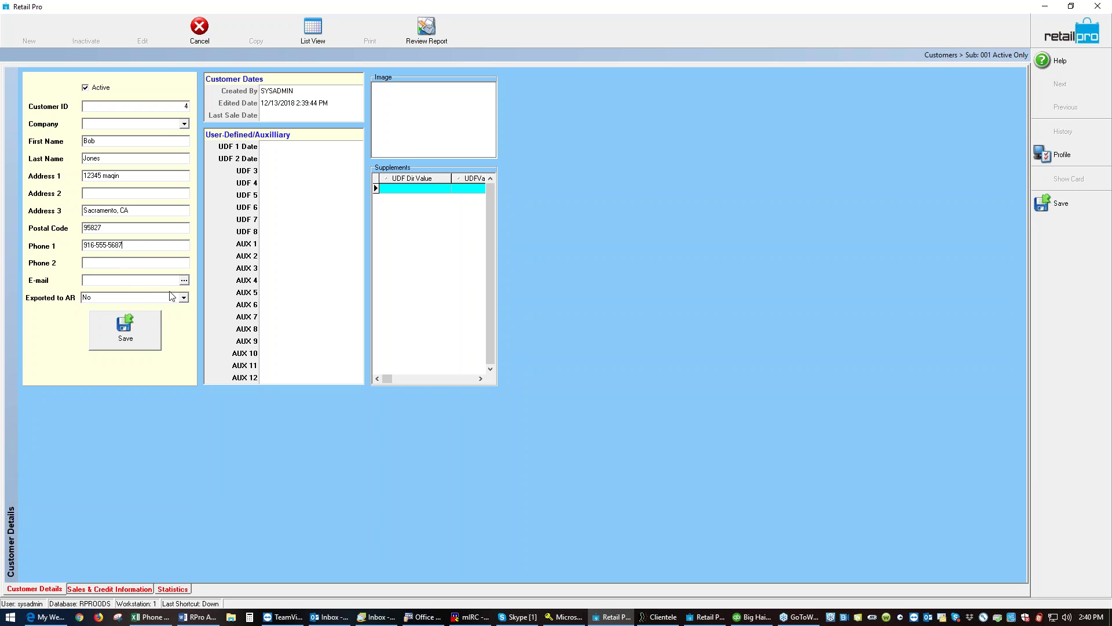
Set Exported to AR to Yes and save the new customer record.
left_click(184, 298)
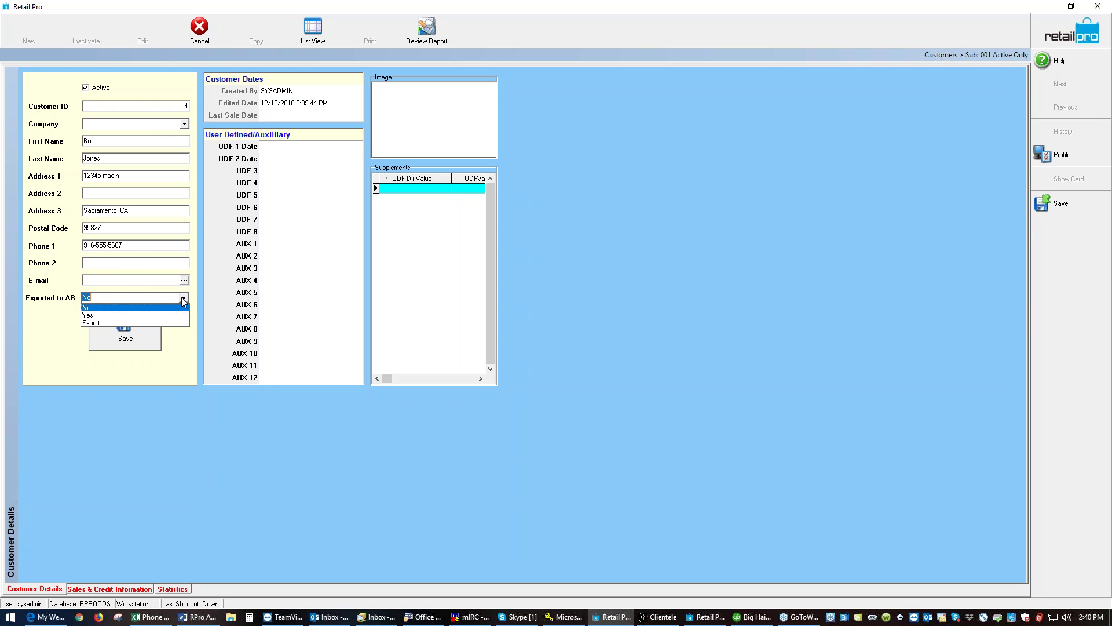
left_click(123, 316)
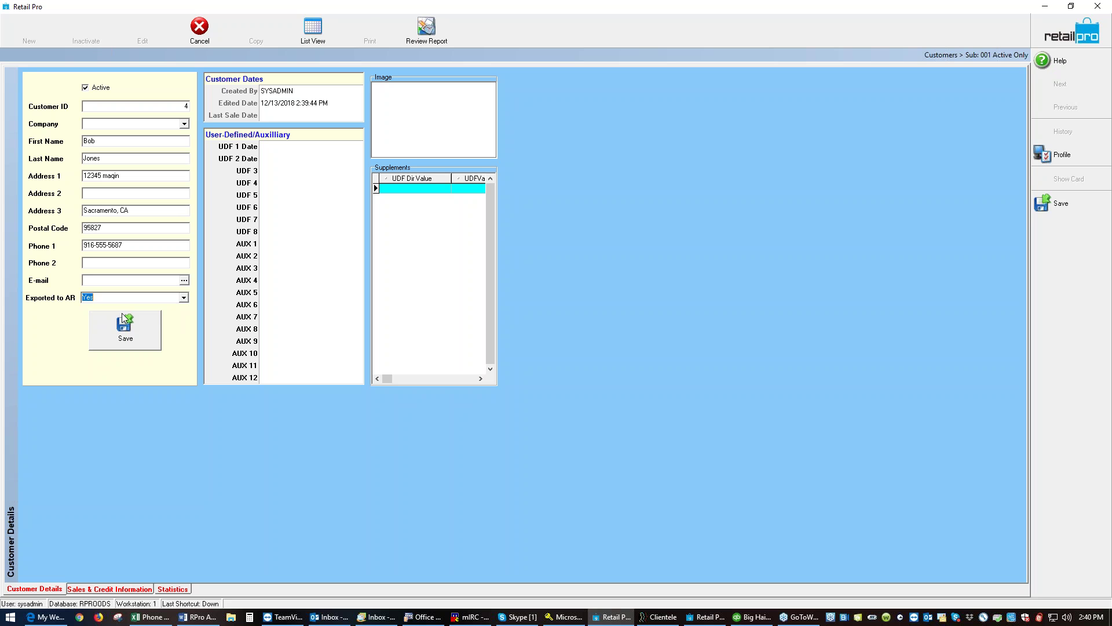
left_click(121, 316)
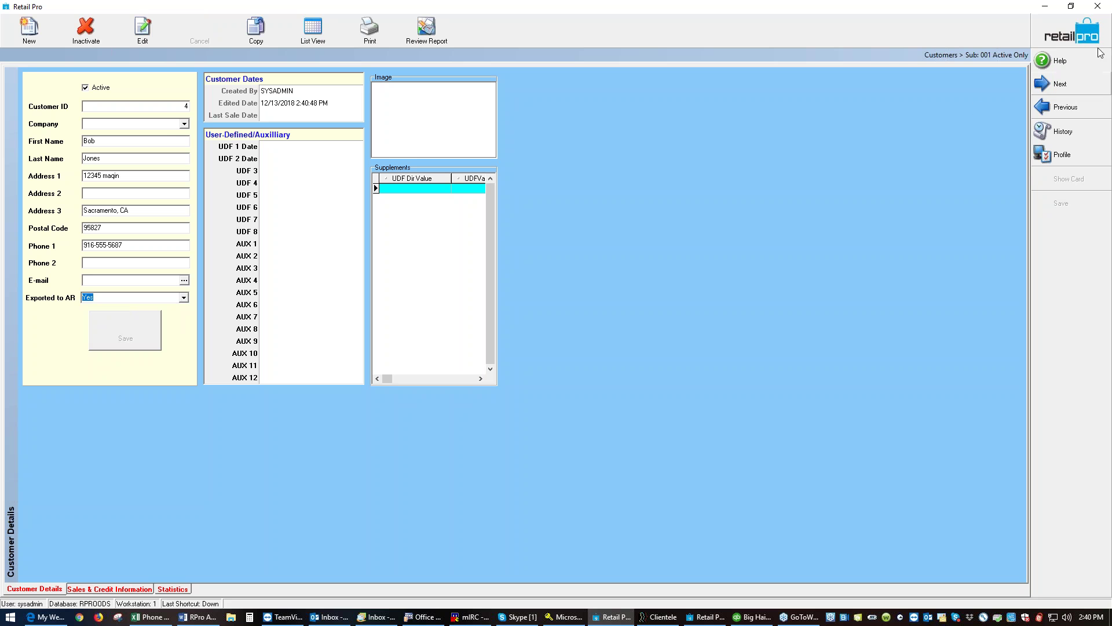
left_click(1048, 41)
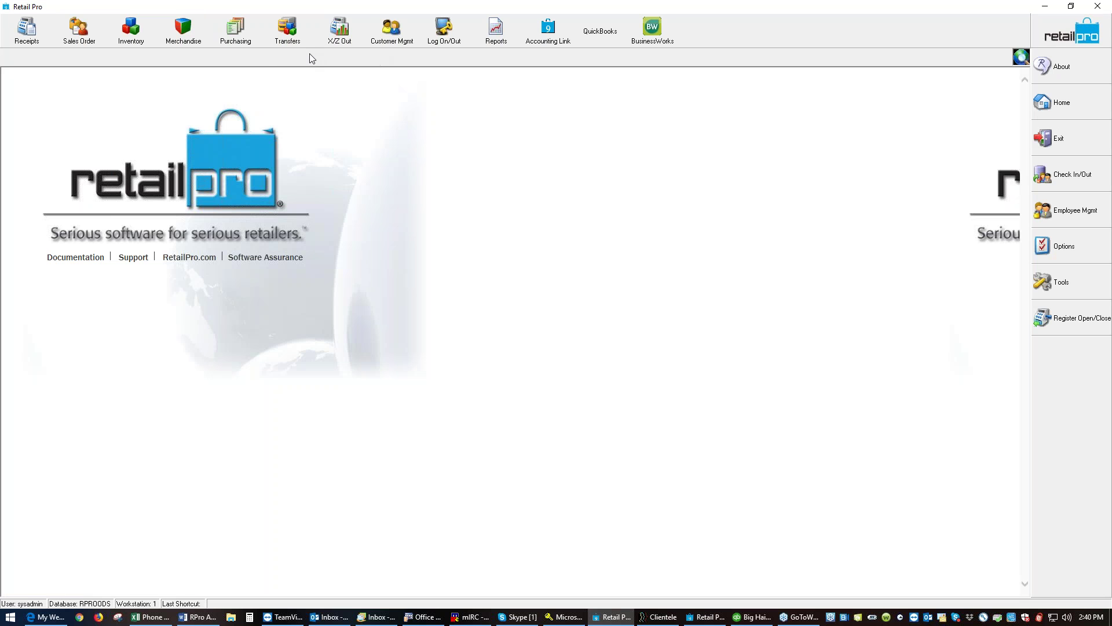
Start a new receipt billed to the fourth customer and add item 12.
left_click(25, 36)
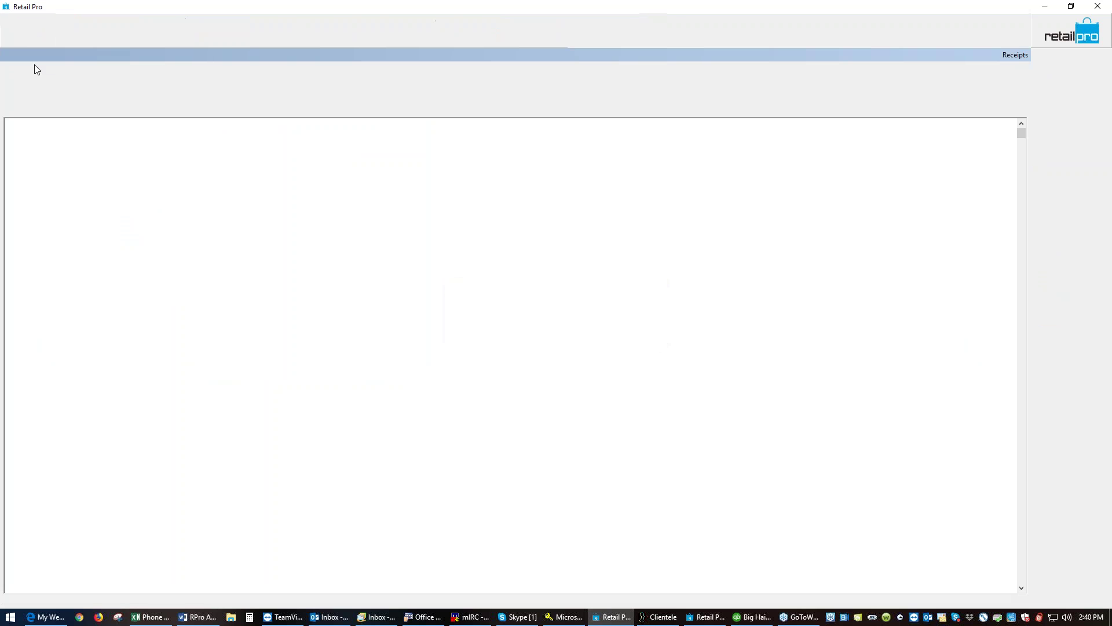
left_click(28, 32)
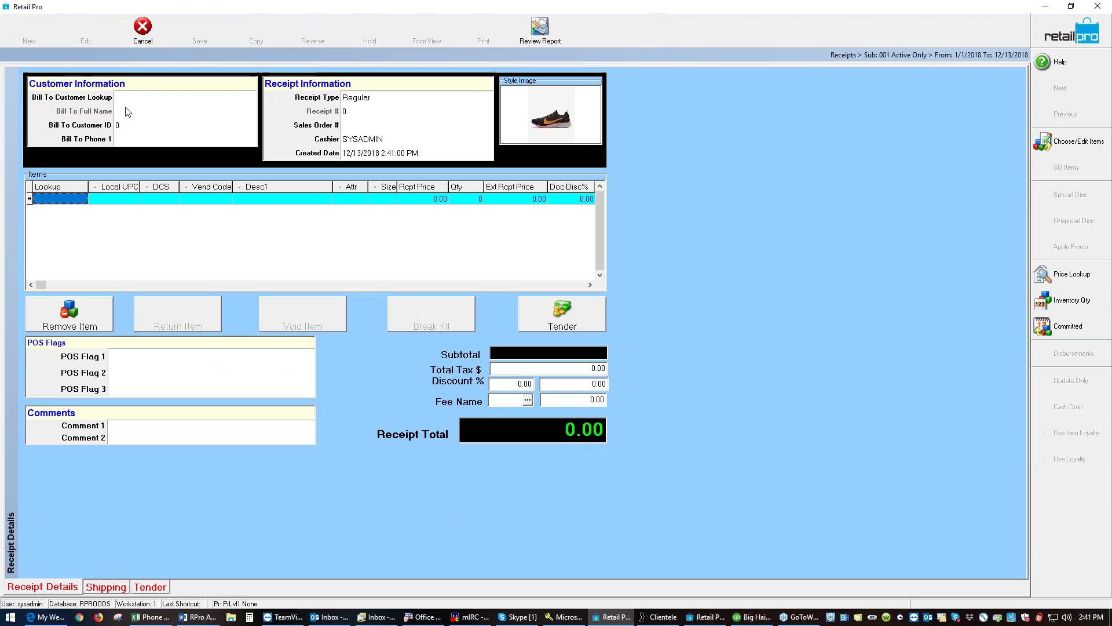
left_click(241, 98)
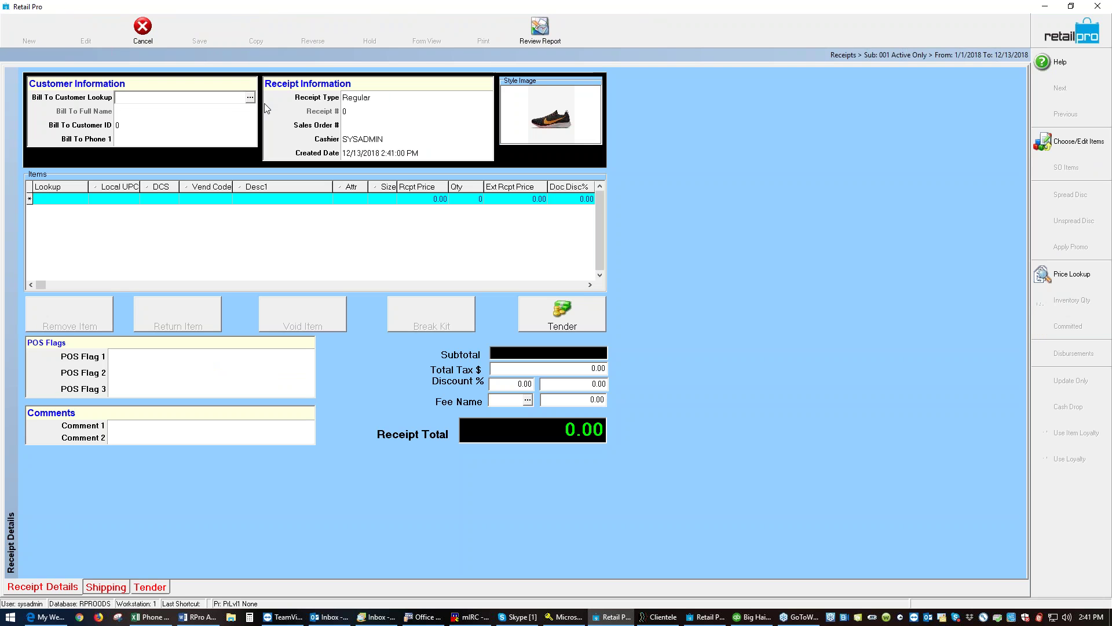
left_click(249, 98)
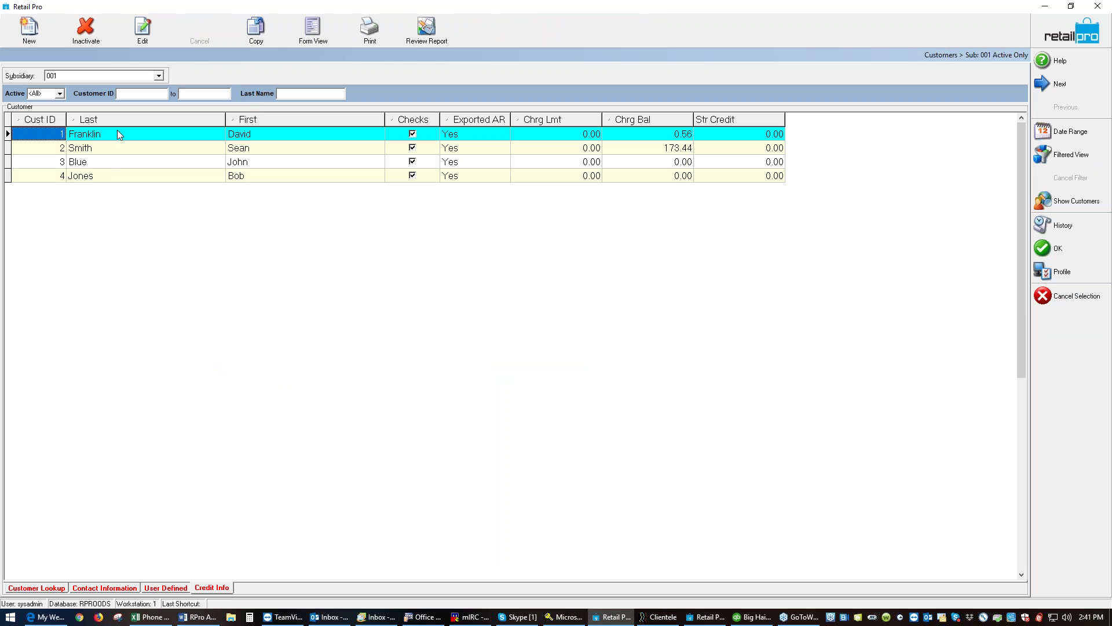
left_click(104, 174)
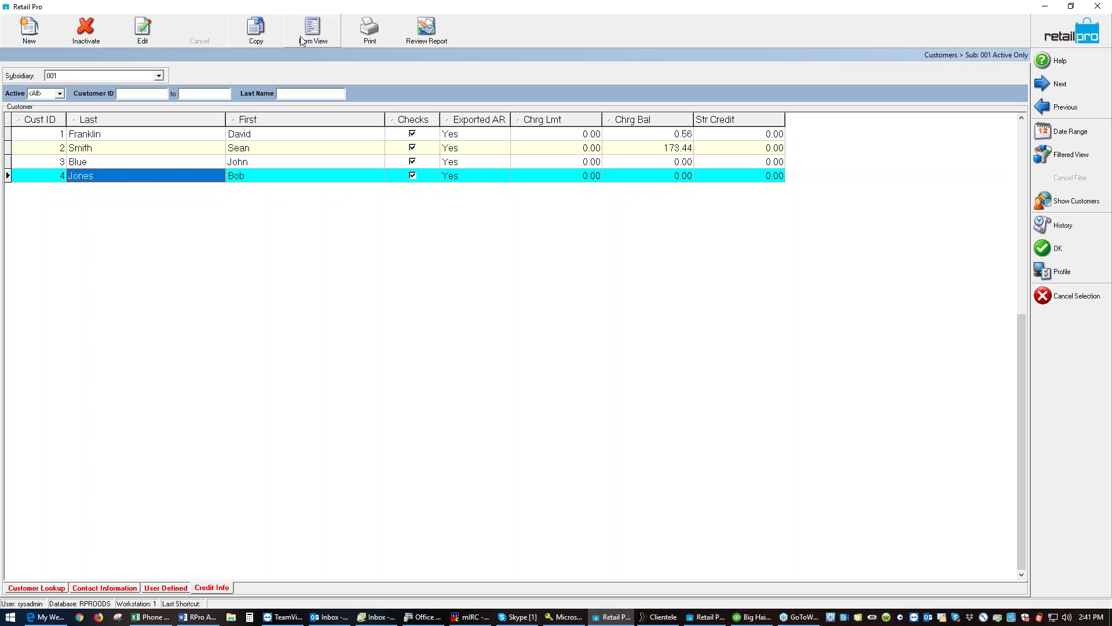
left_click(1042, 247)
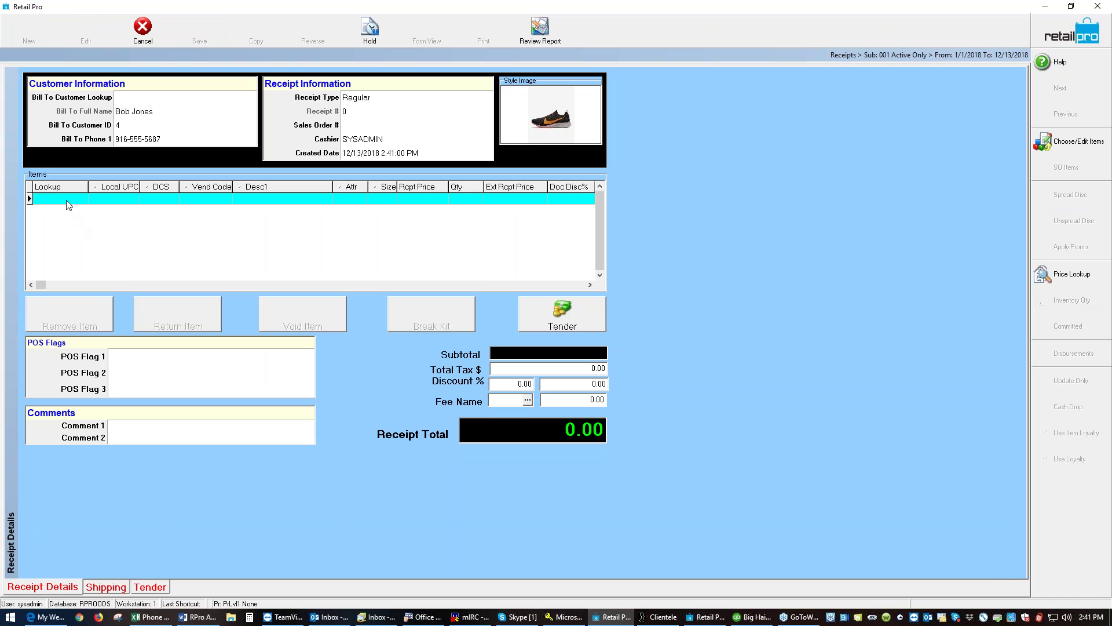
left_click(62, 199)
type("12")
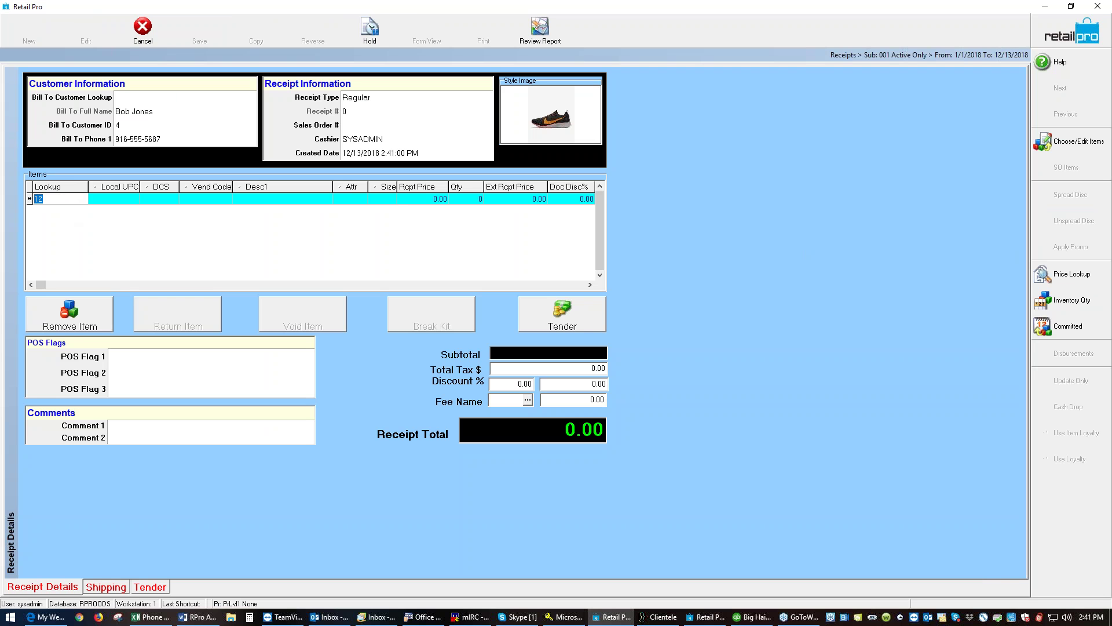
key("Return")
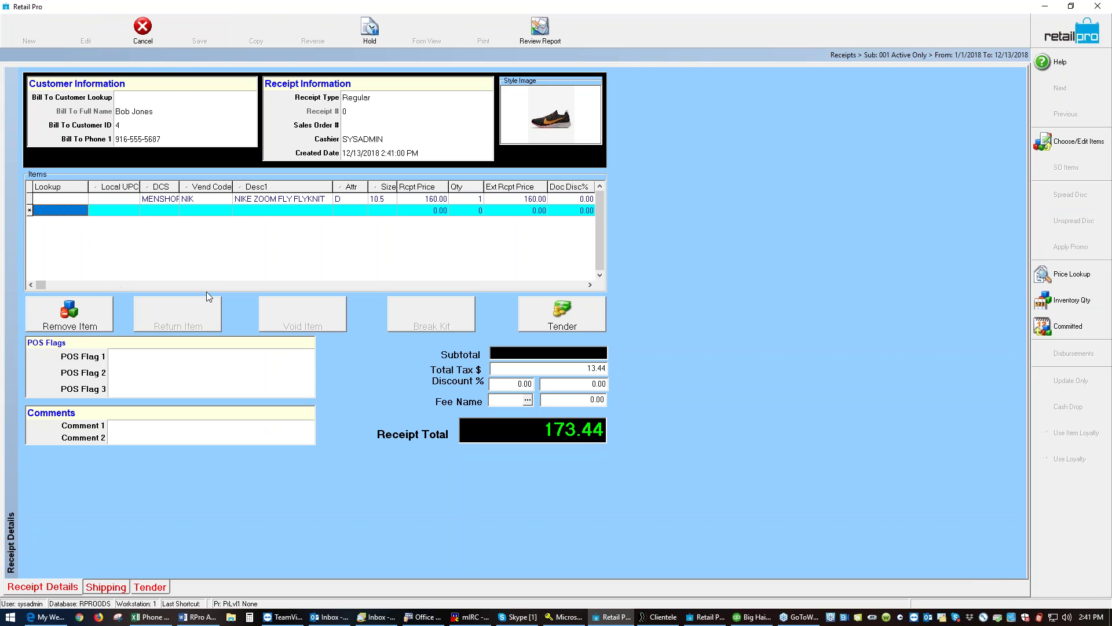
Tender the 173.44 receipt as a Charge with 15 net days and update it.
left_click(557, 318)
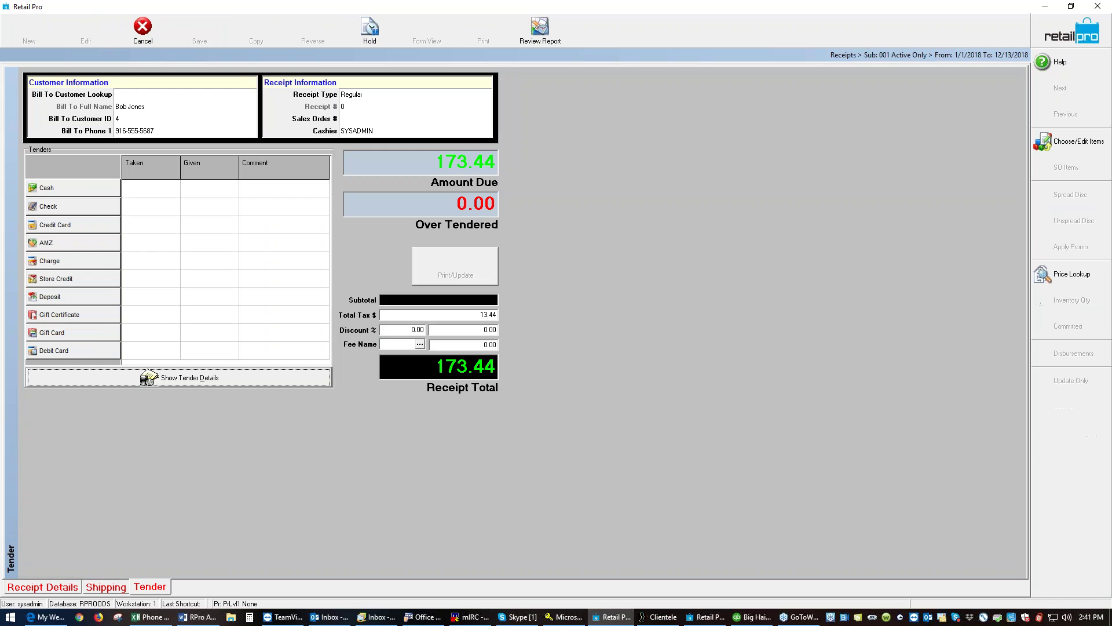
left_click(96, 259)
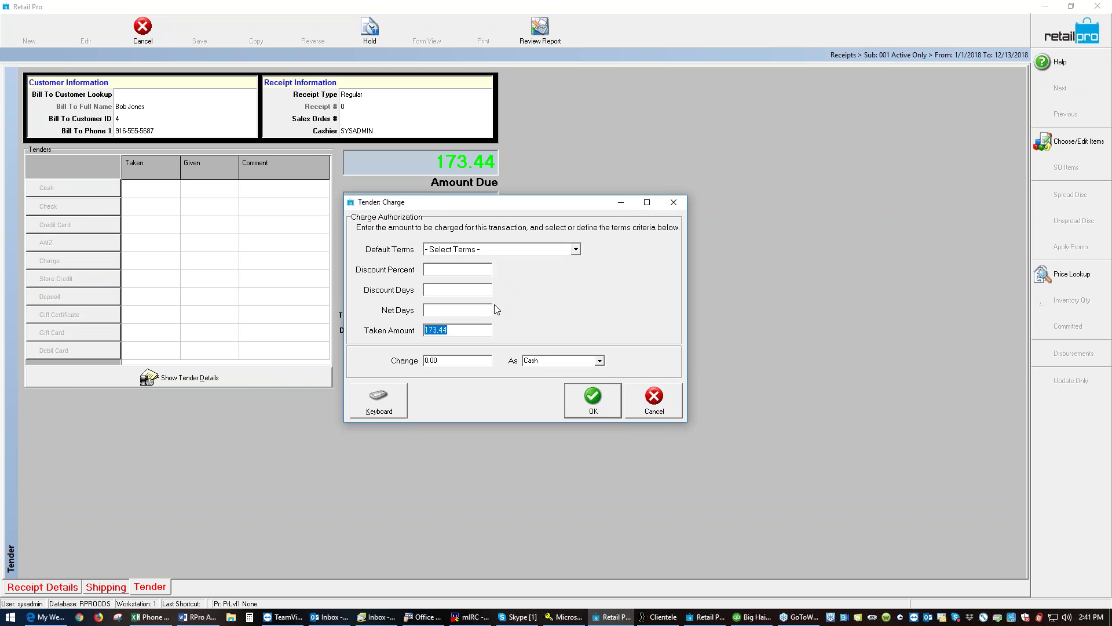
left_click(477, 311)
type("15")
left_click(584, 399)
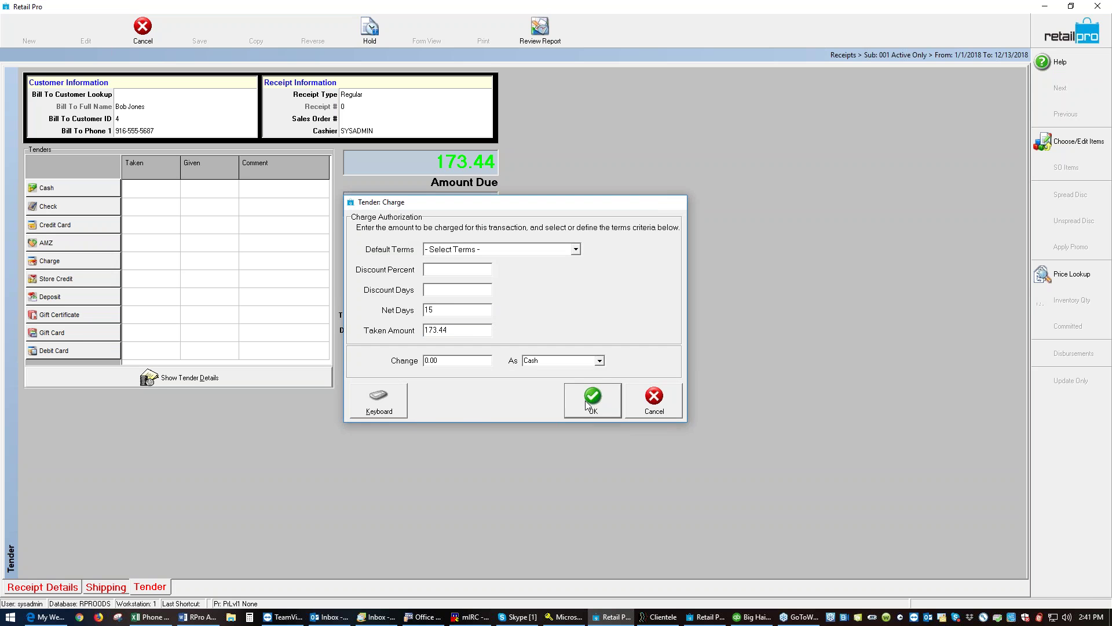
left_click(1069, 390)
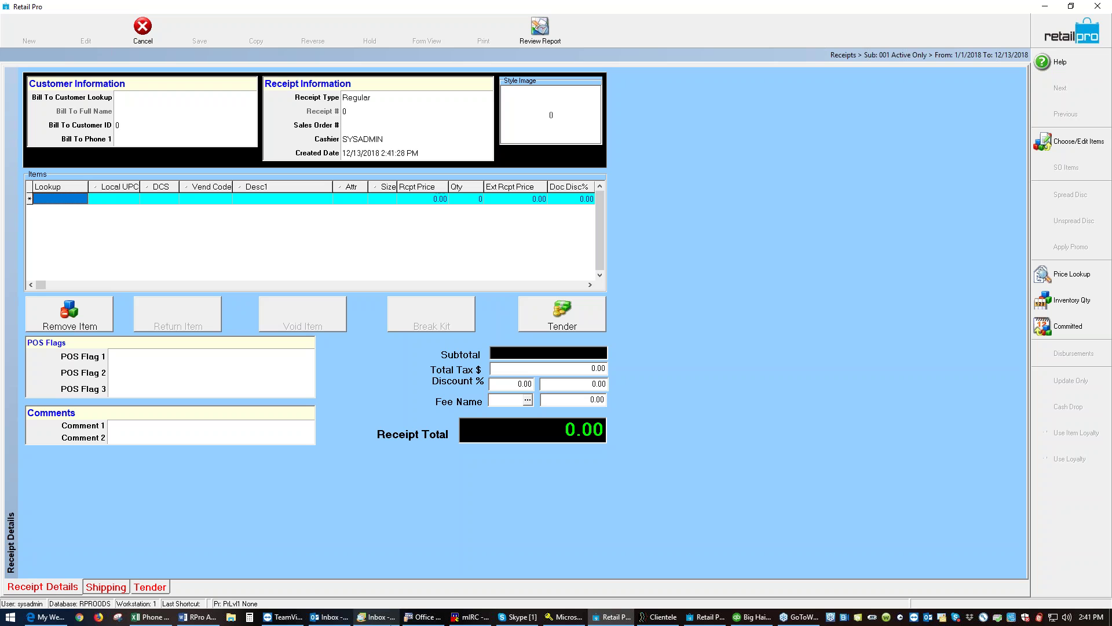
Read marked receipts into batch 008 with '- 2' appended to the description, post it, return to QuickBooks.
left_click(706, 618)
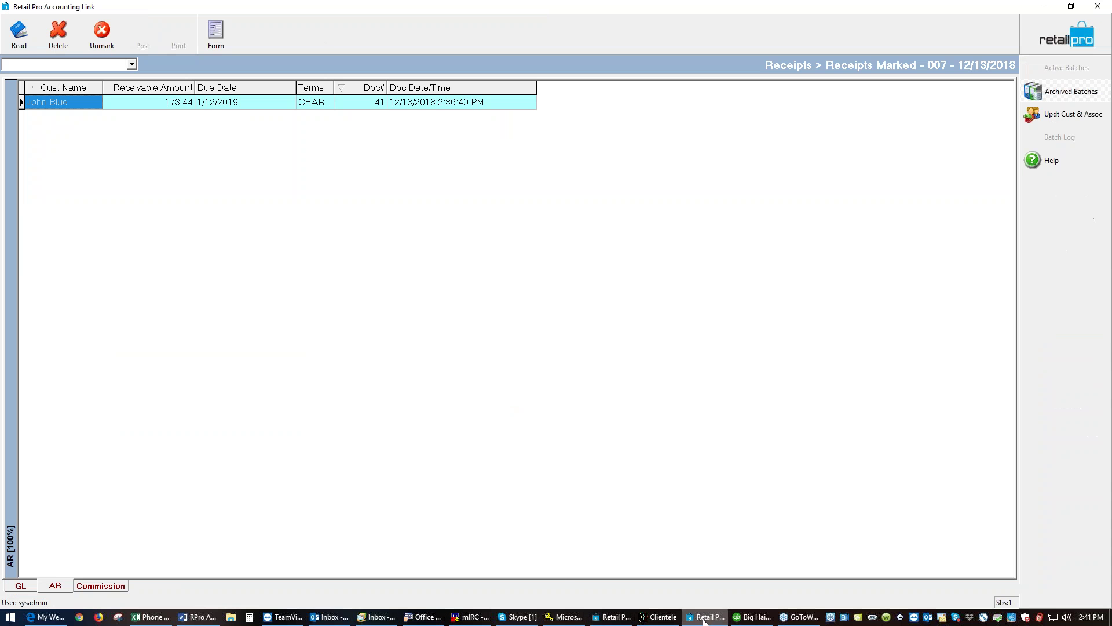
left_click(2, 32)
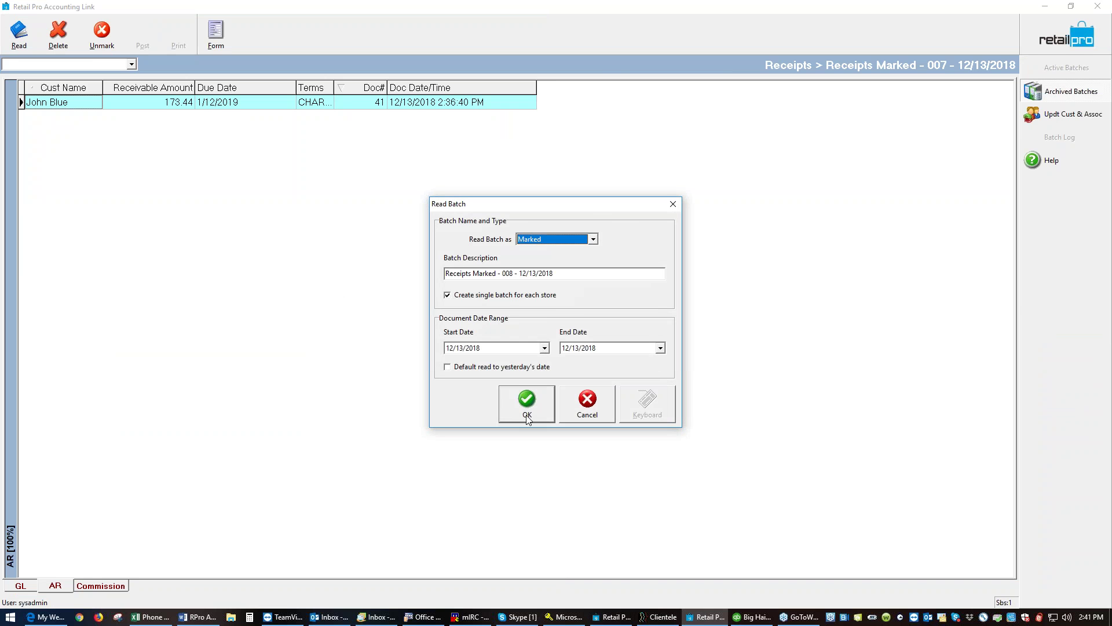
left_click(561, 273)
type("- 2")
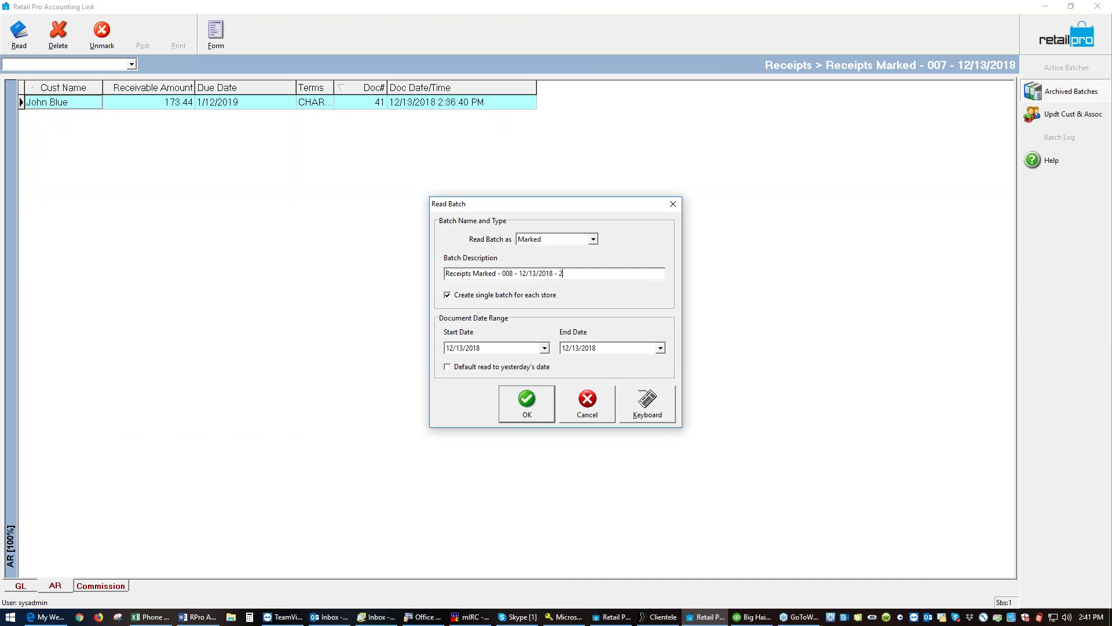
left_click(526, 405)
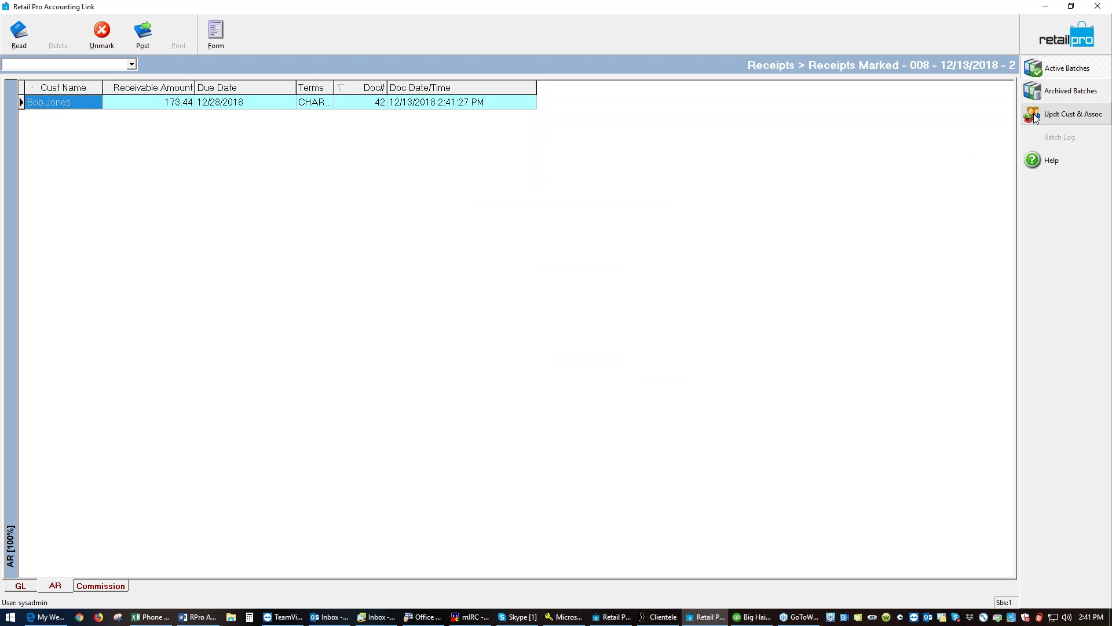
left_click(139, 34)
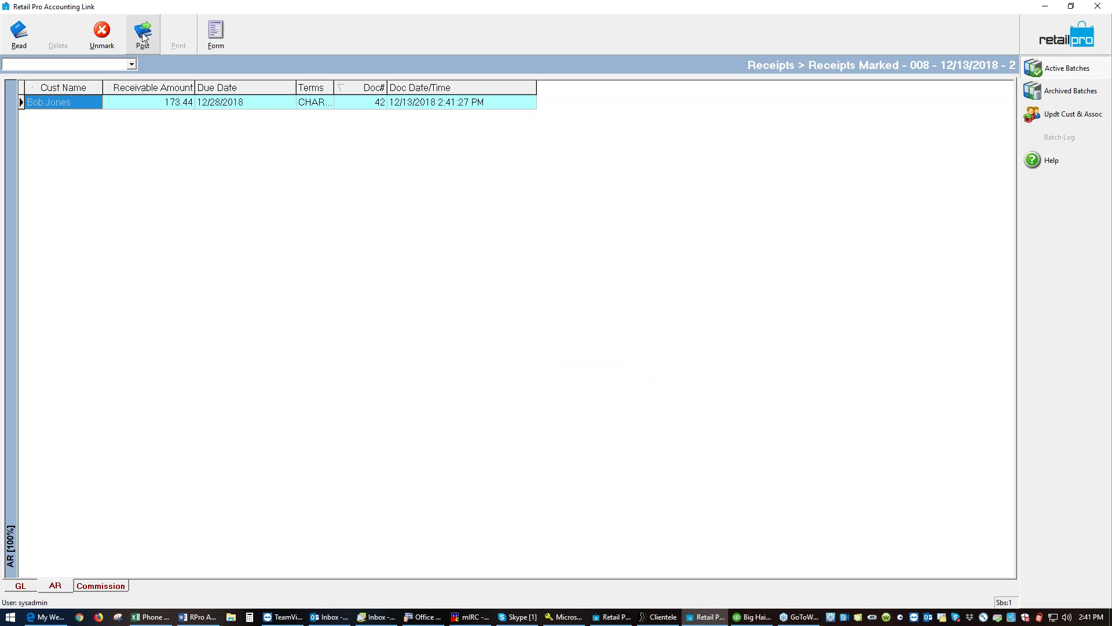
left_click(509, 373)
left_click(563, 331)
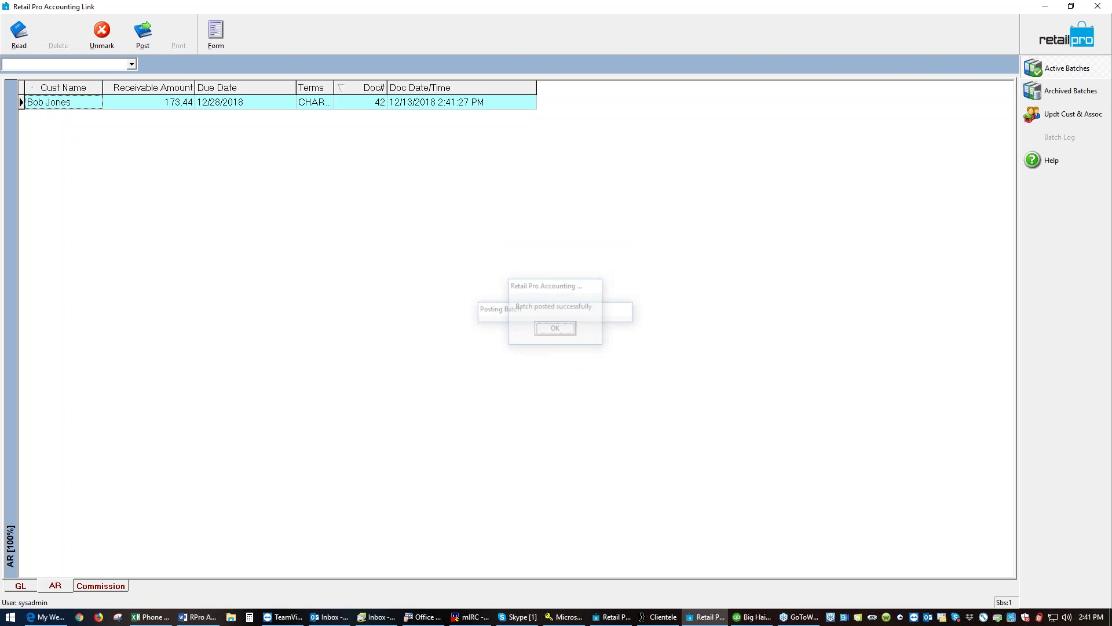
left_click(751, 617)
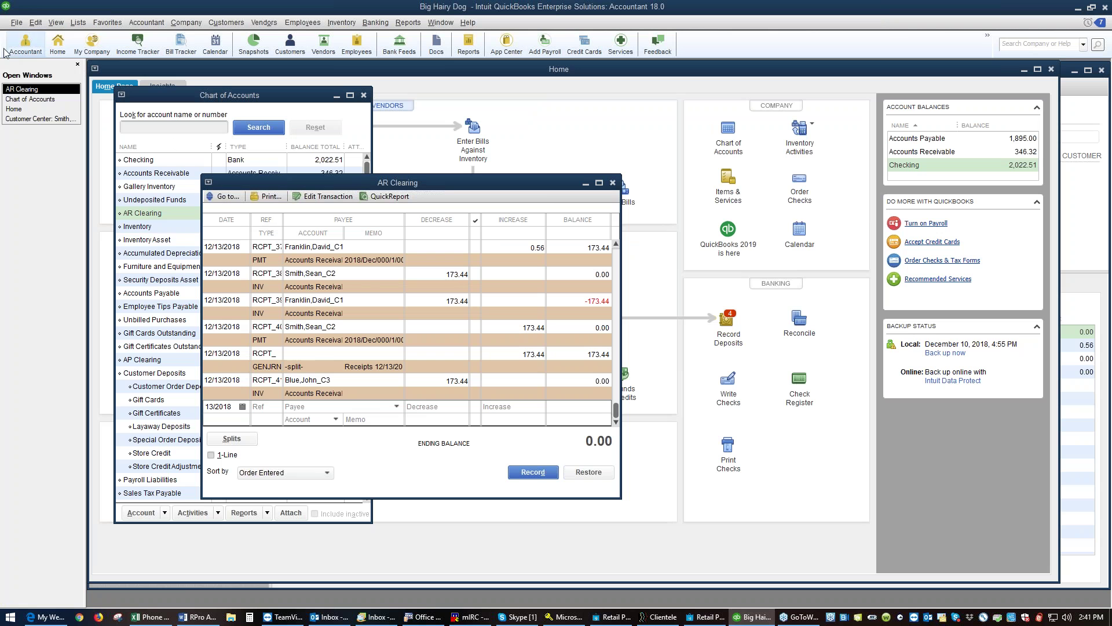
Import the 008 receipts IIF file after moving the older batch files into Imported Batches.
left_click(16, 22)
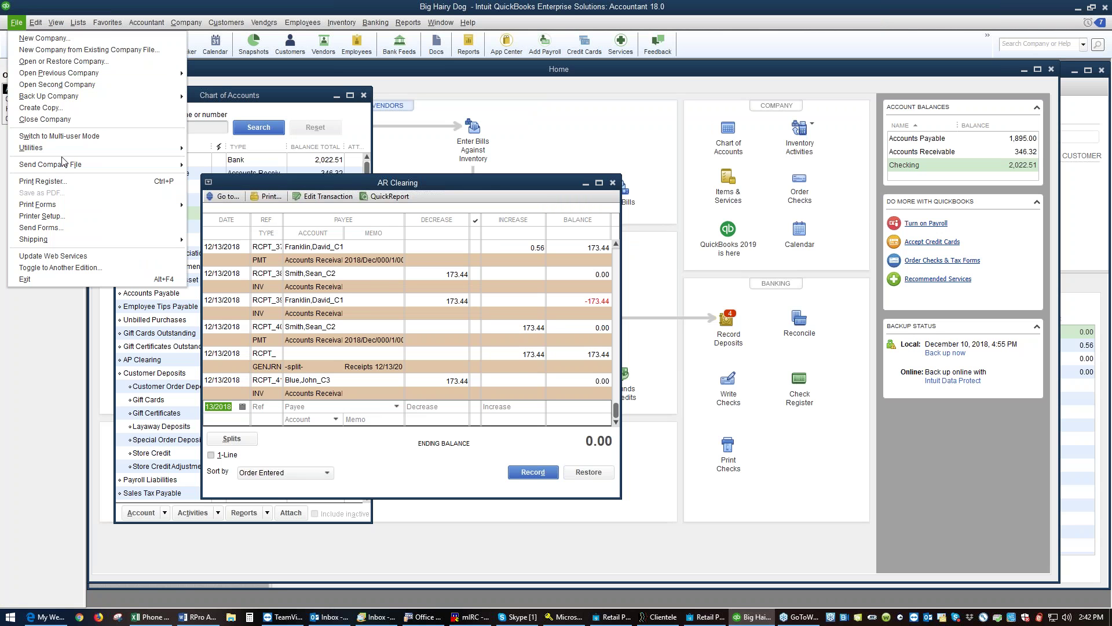
mouse_move(65, 149)
mouse_move(281, 152)
left_click(397, 160)
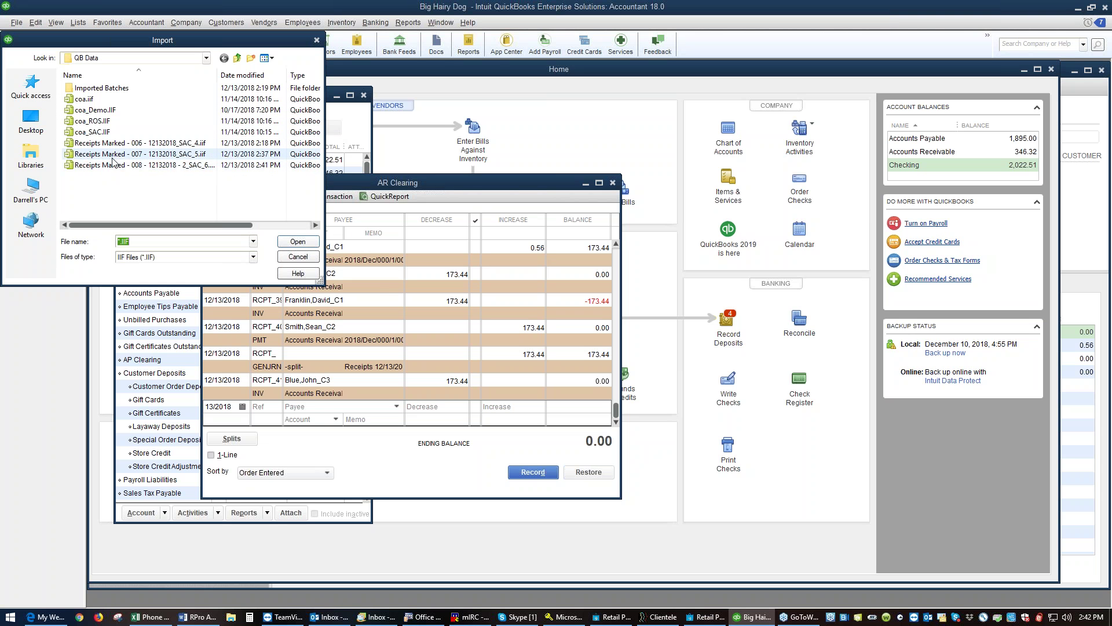
left_click_drag(113, 149, 111, 92)
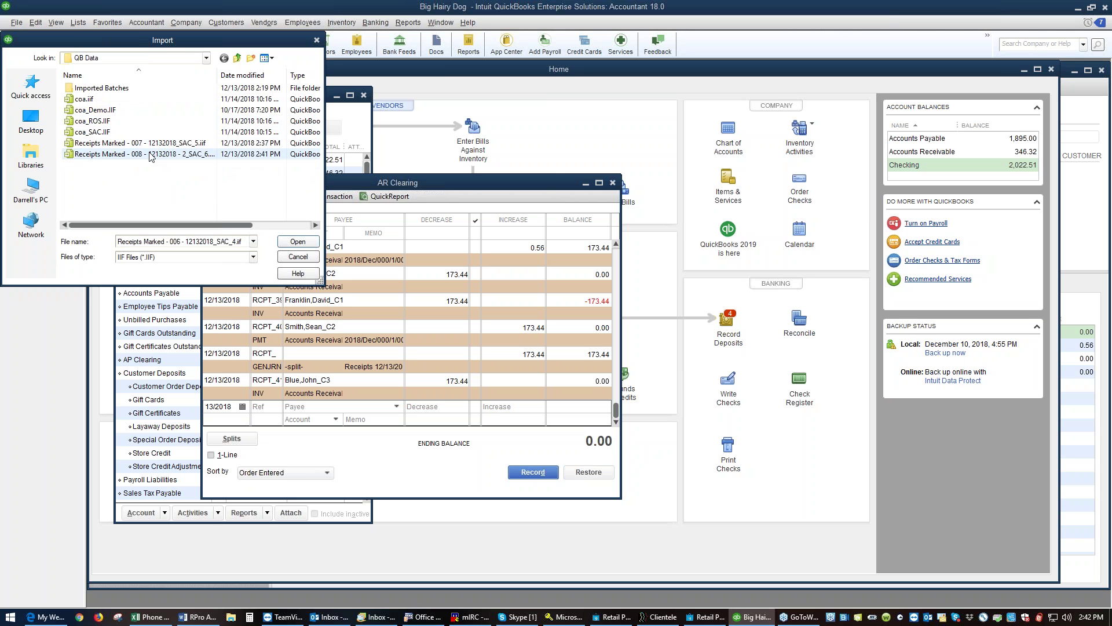
left_click_drag(116, 143, 120, 89)
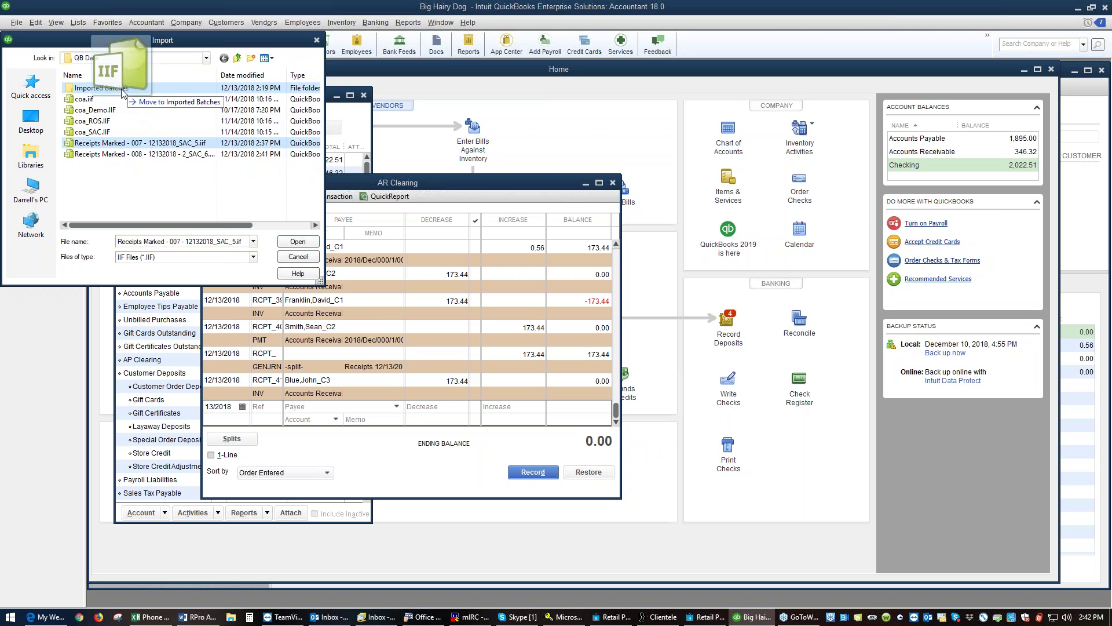
left_click(157, 142)
left_click(296, 241)
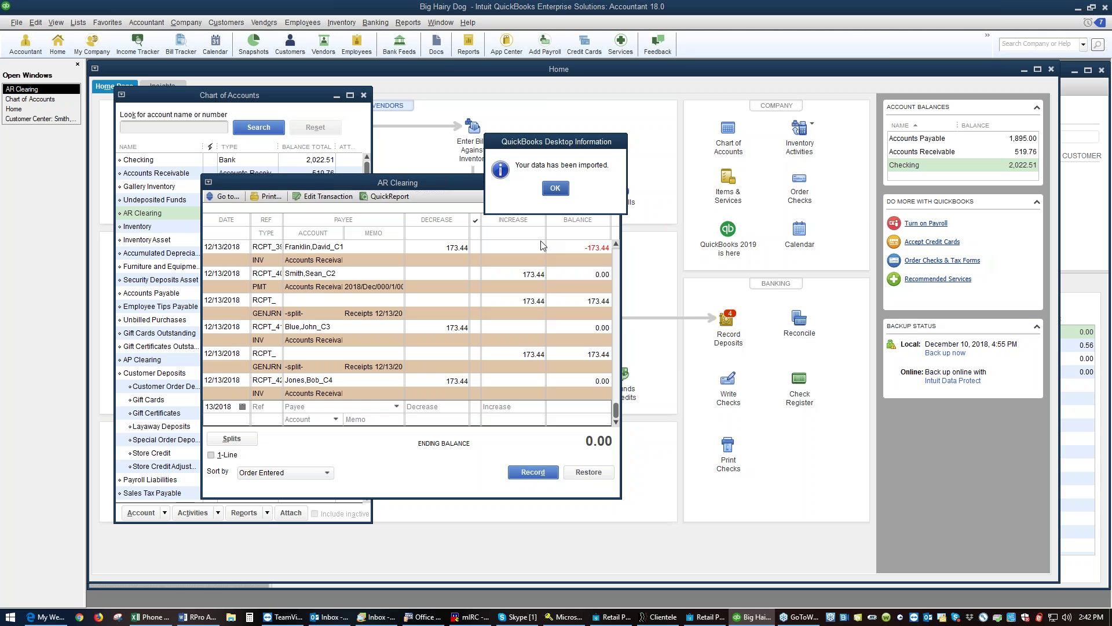
left_click(559, 191)
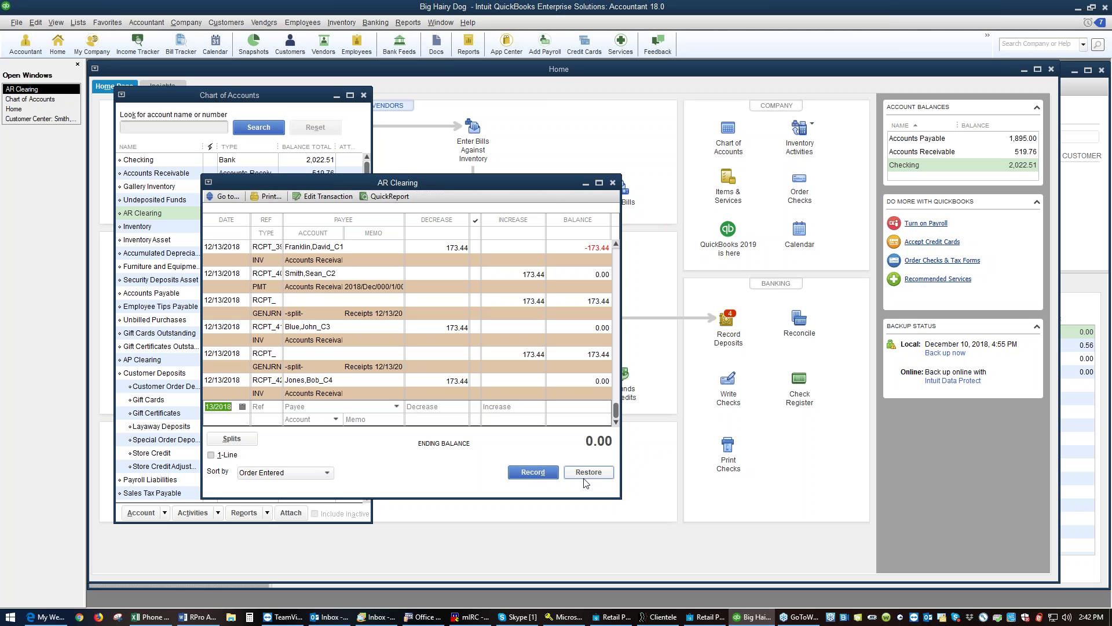
From the Bill To lookup, create and save customer 5 with their name and use them on the receipt.
left_click(620, 617)
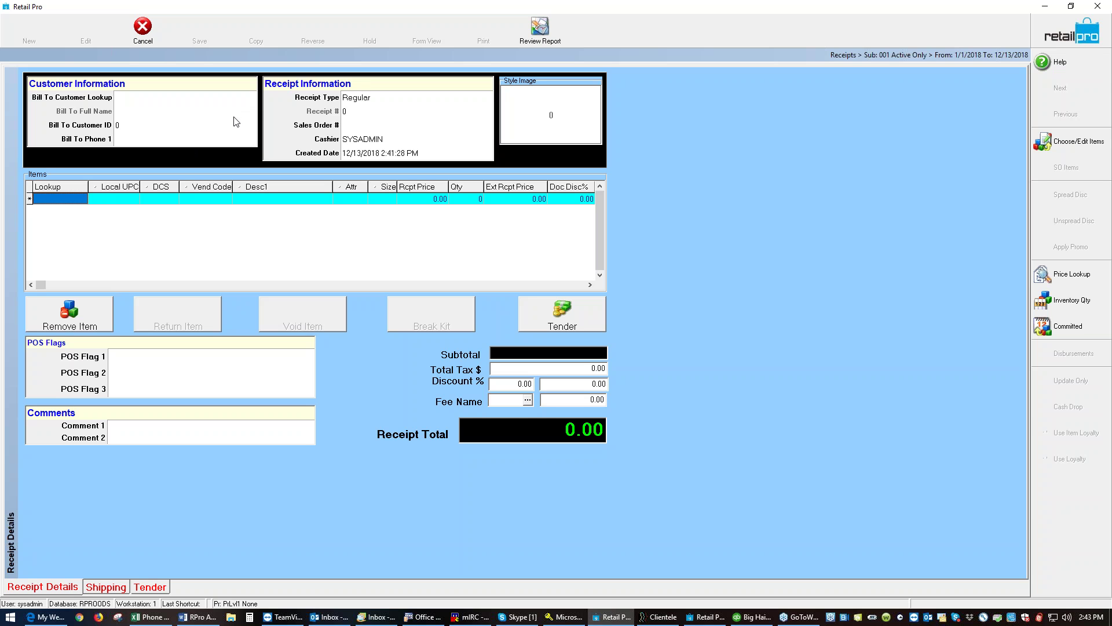
left_click(243, 98)
left_click(250, 97)
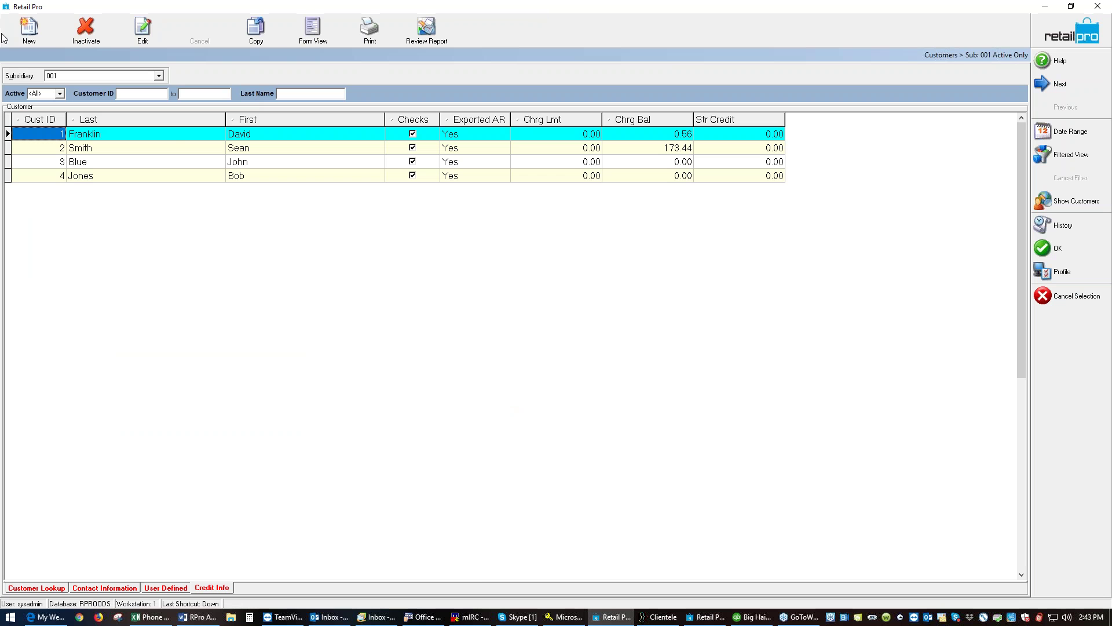
left_click(36, 28)
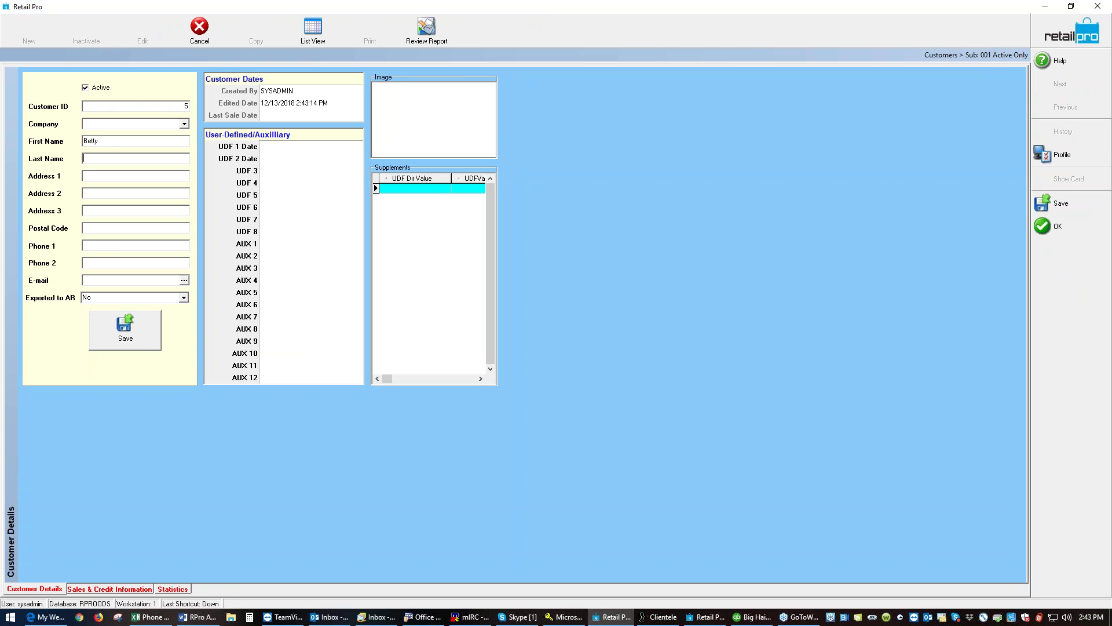
type("Roberts")
left_click(139, 333)
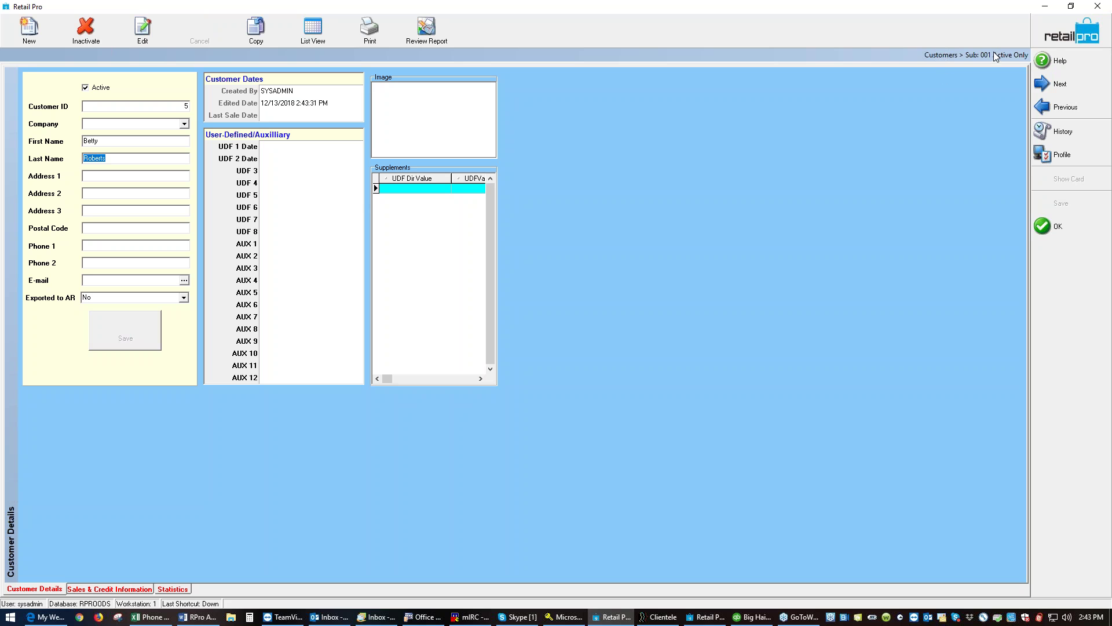
left_click(1044, 228)
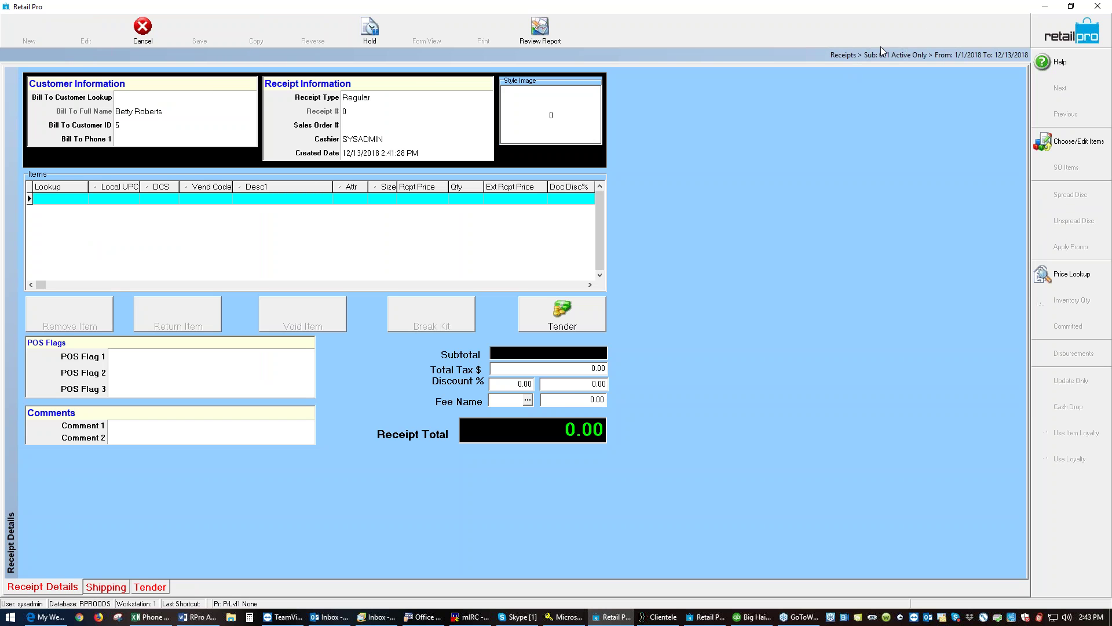
Add then remove item 35, and enter a 150.00 POA fee on the receipt.
left_click(66, 199)
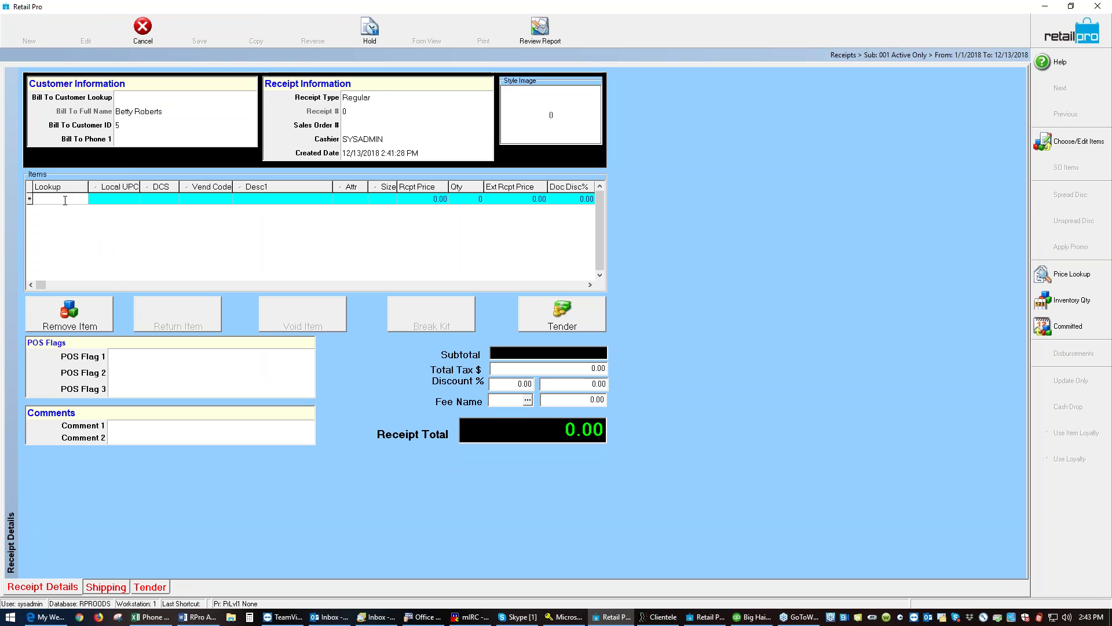
type("35")
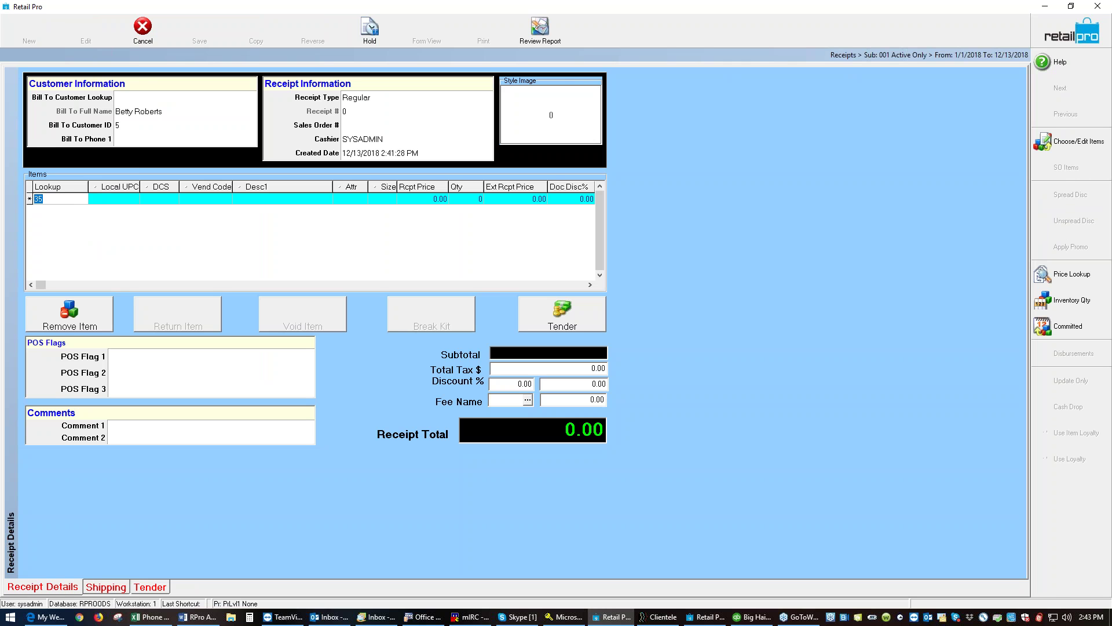
key("Return")
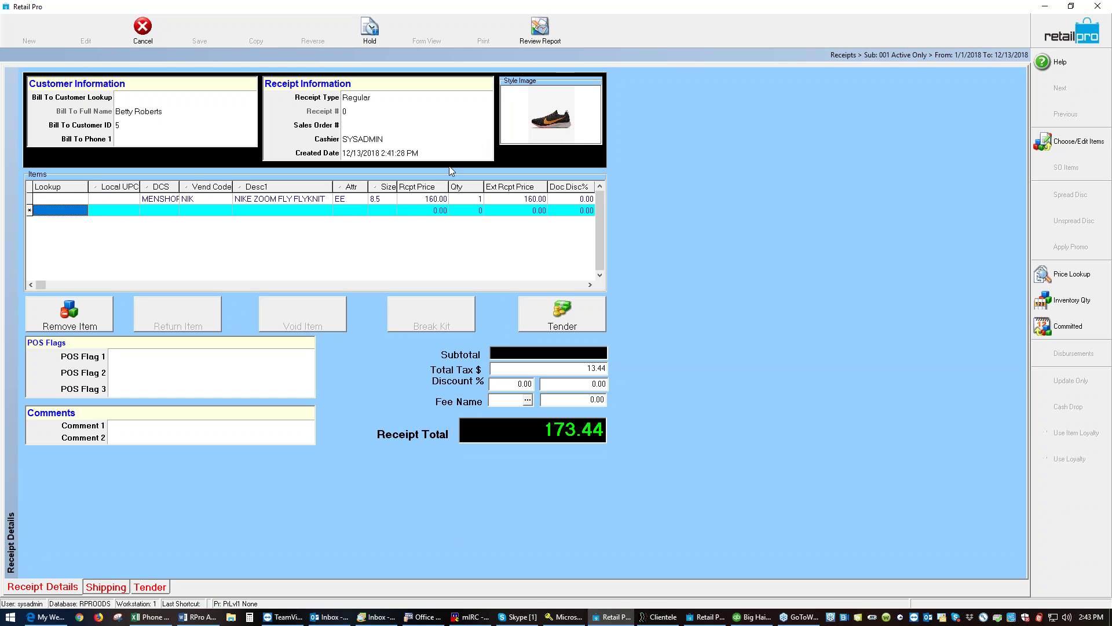
left_click(100, 199)
key("Delete")
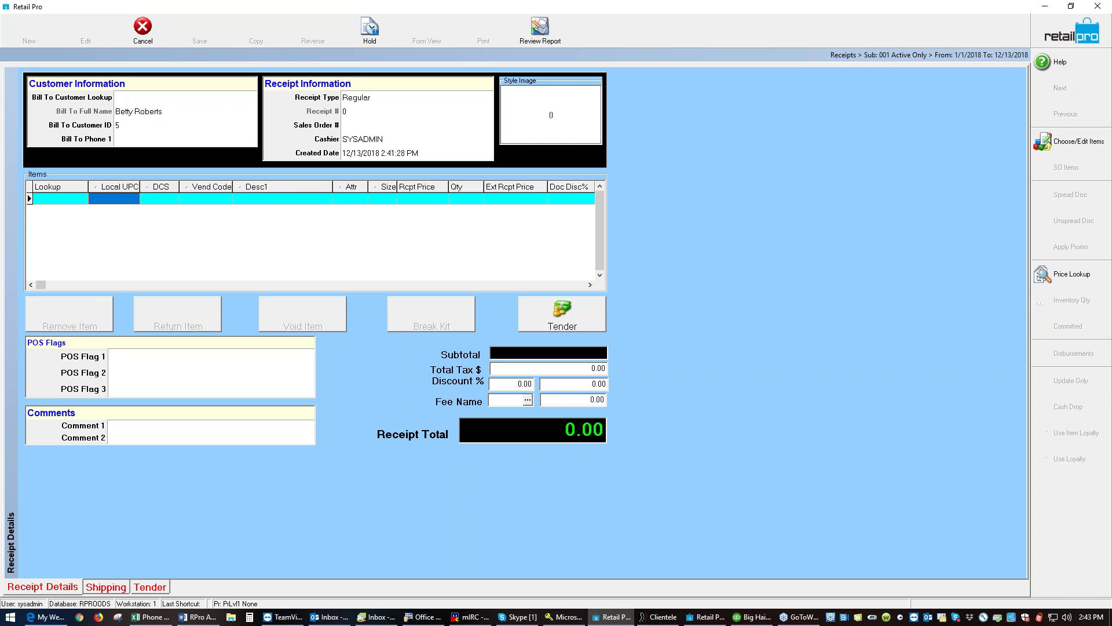
left_click(581, 404)
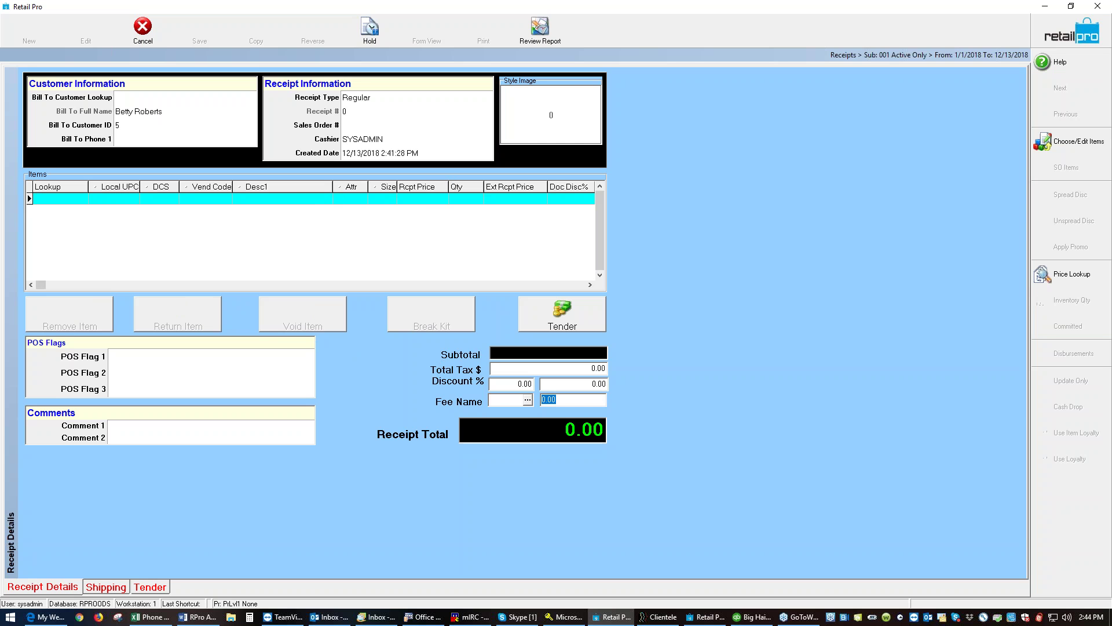
type("150.00")
key("Tab")
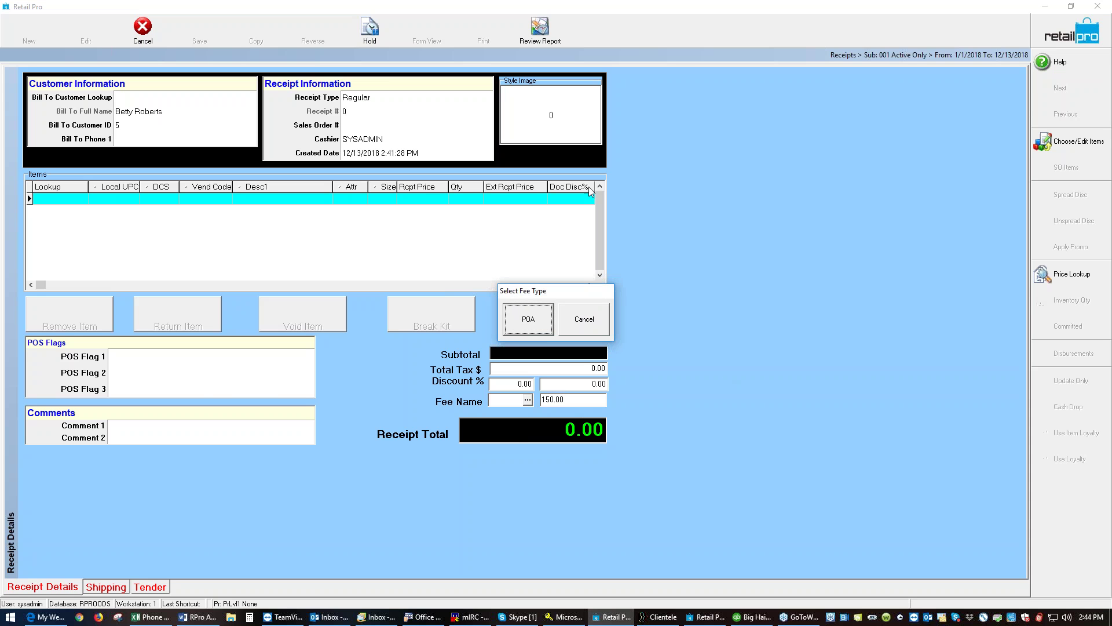
left_click(533, 316)
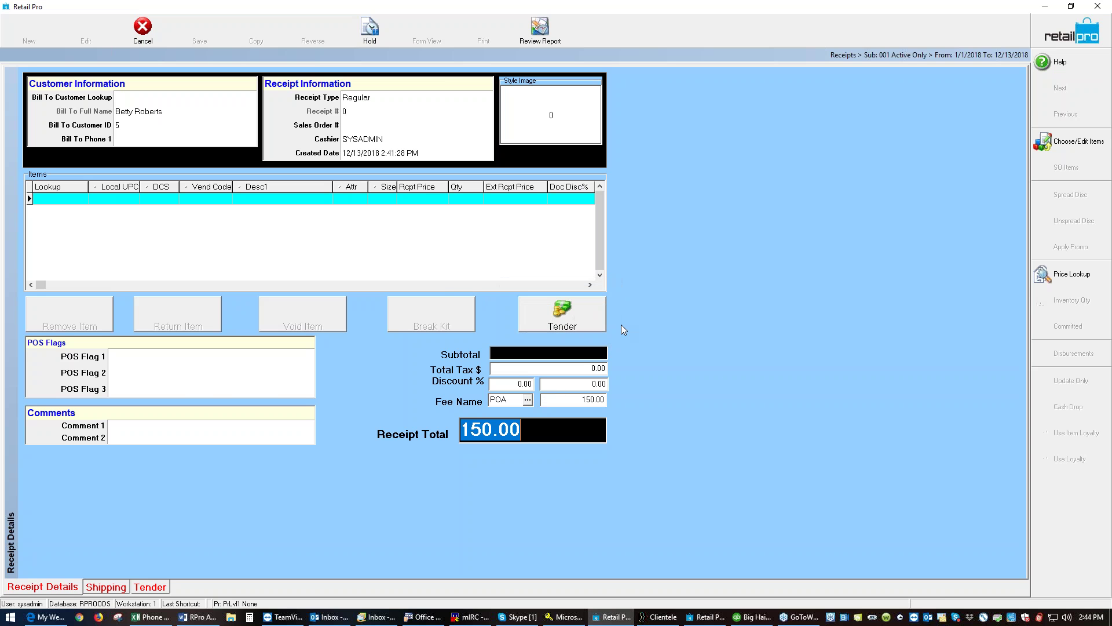
Tender the 150.00 receipt in cash and save it with Update Only.
left_click(561, 319)
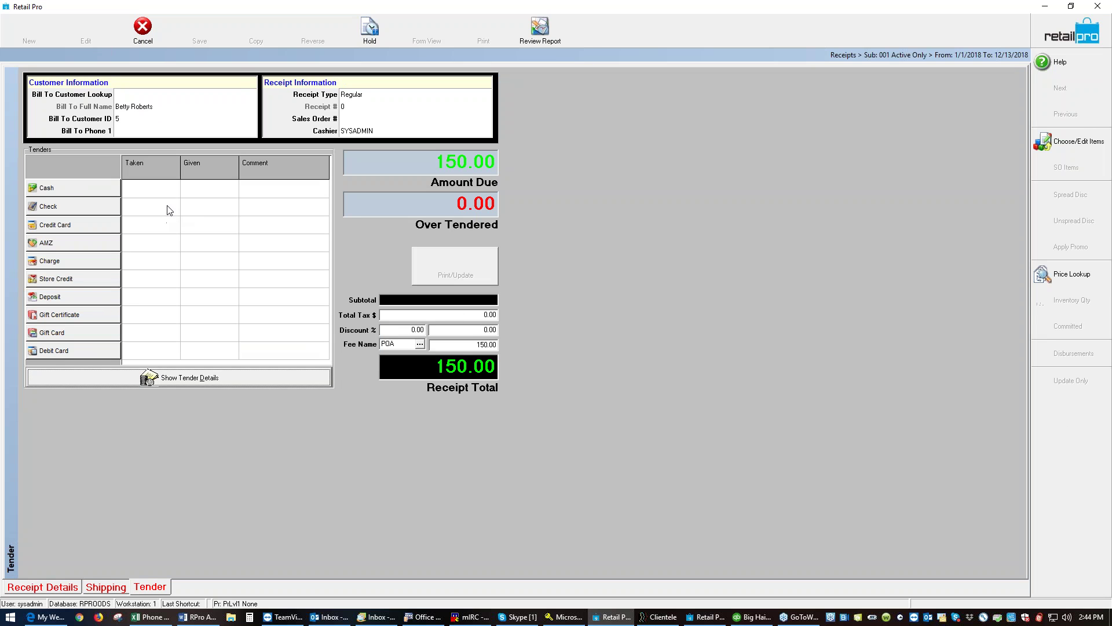
left_click(87, 186)
left_click(593, 354)
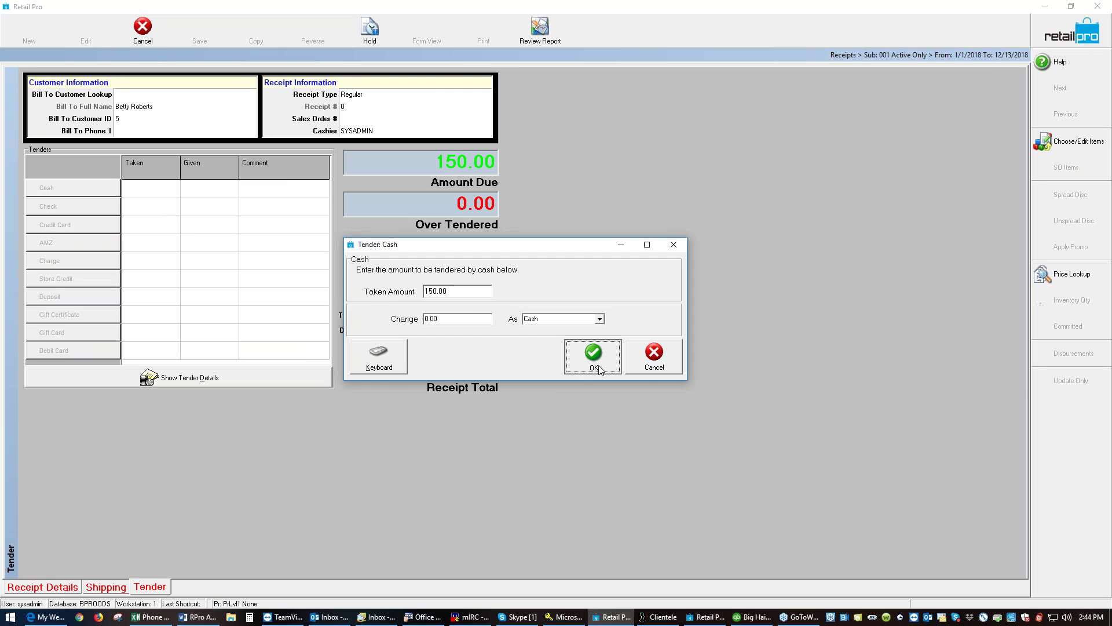
left_click(1066, 381)
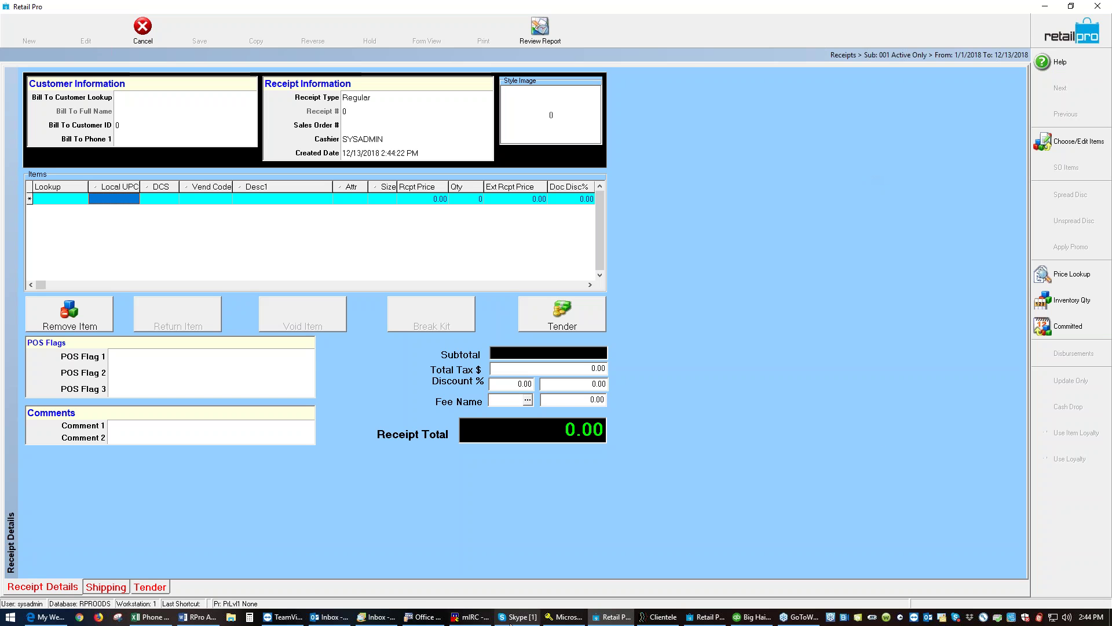
Read the receipt into batch 'Receipts Marked - 009 - 12/13/2018 - 3', post it, return to QuickBooks.
left_click(705, 621)
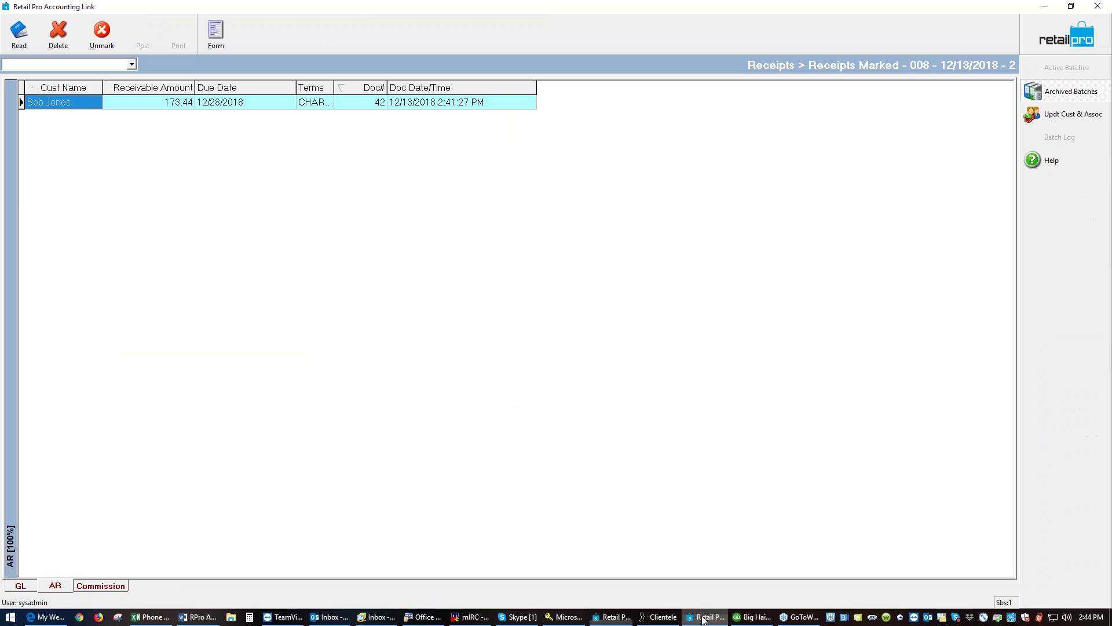
left_click(19, 27)
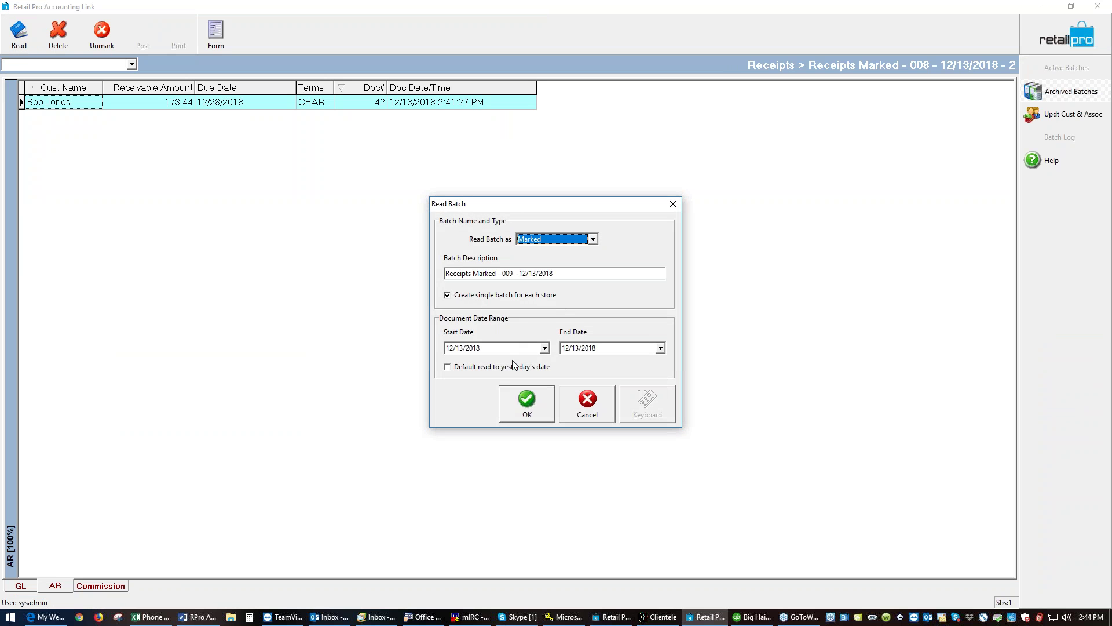
left_click(578, 271)
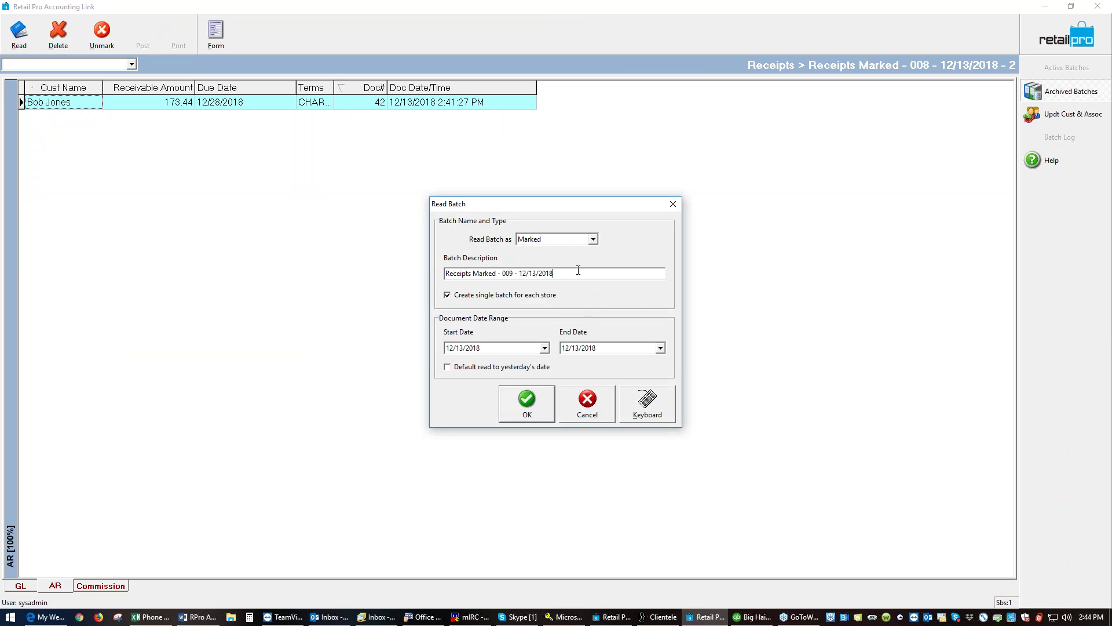
type("3")
left_click(539, 417)
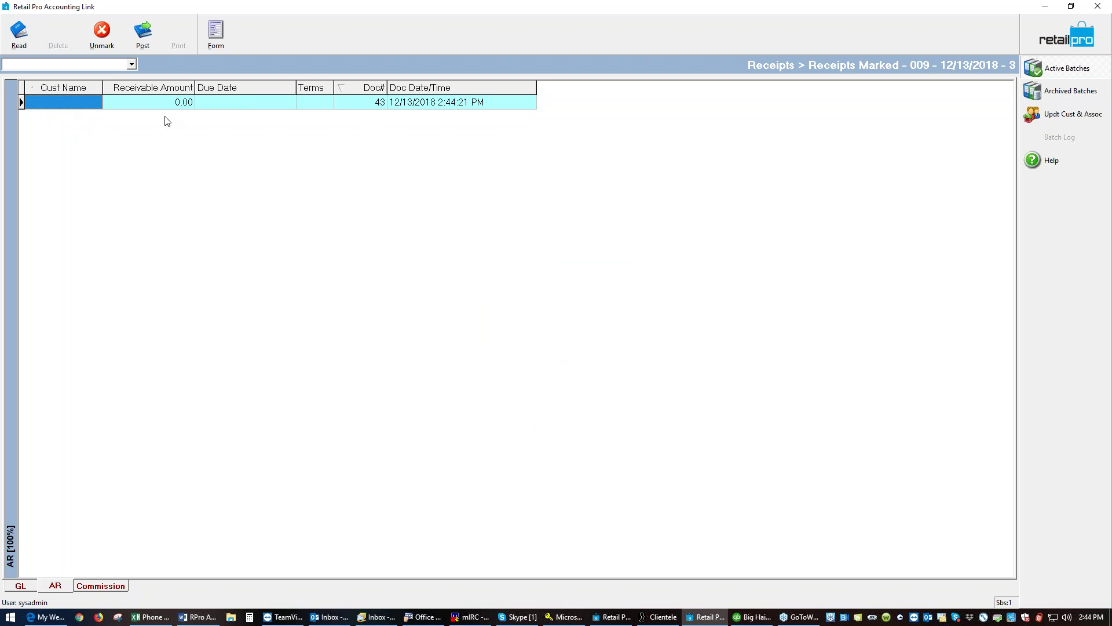
left_click(207, 35)
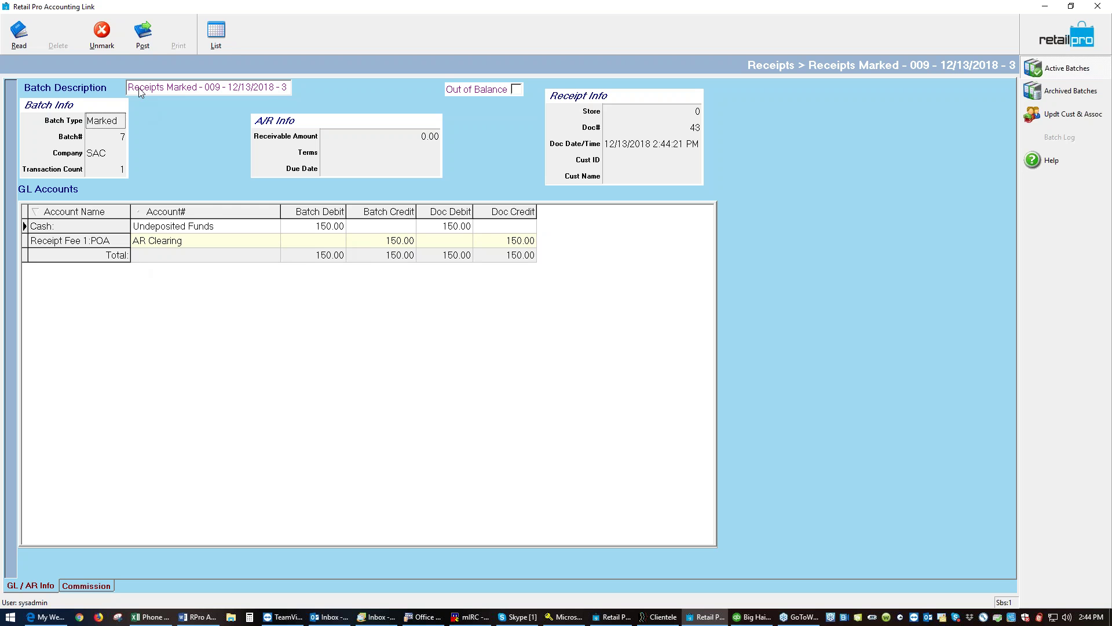
left_click(141, 34)
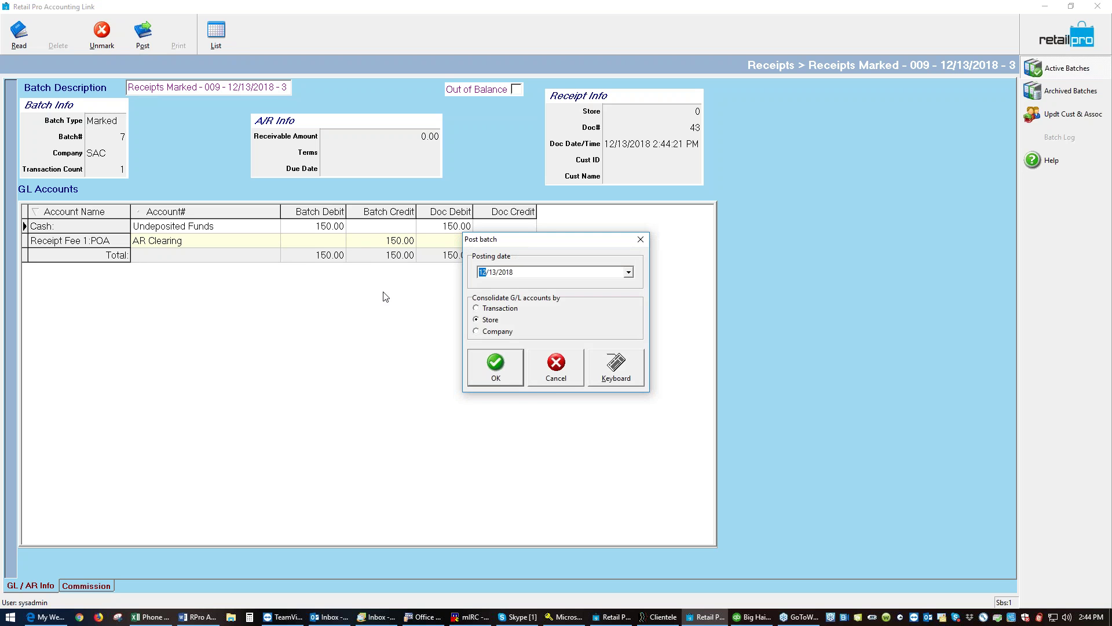
left_click(495, 371)
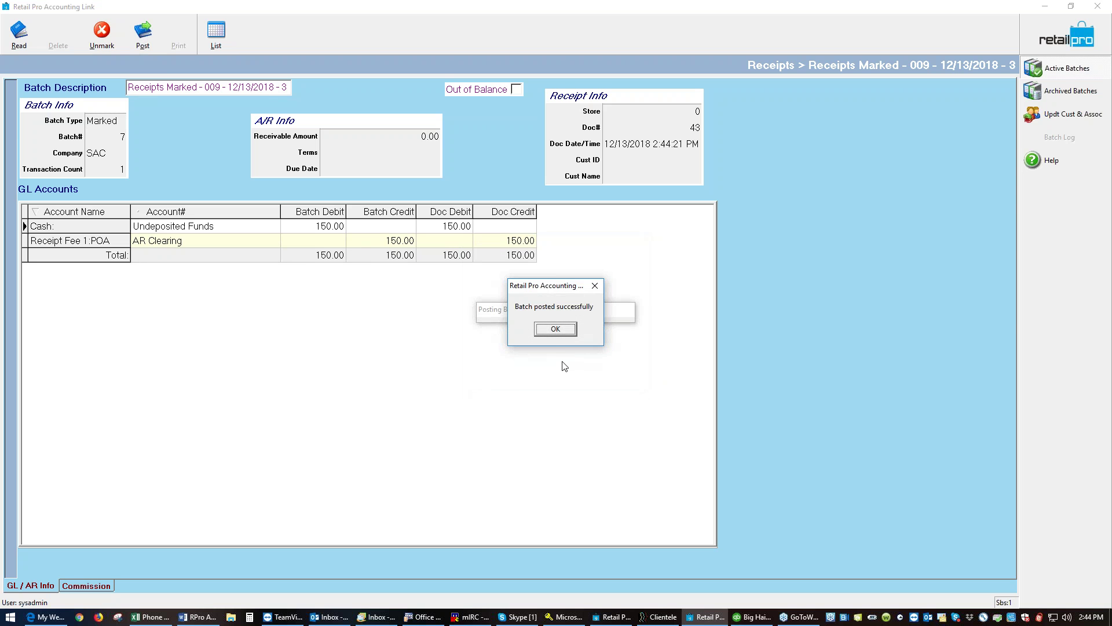
left_click(555, 329)
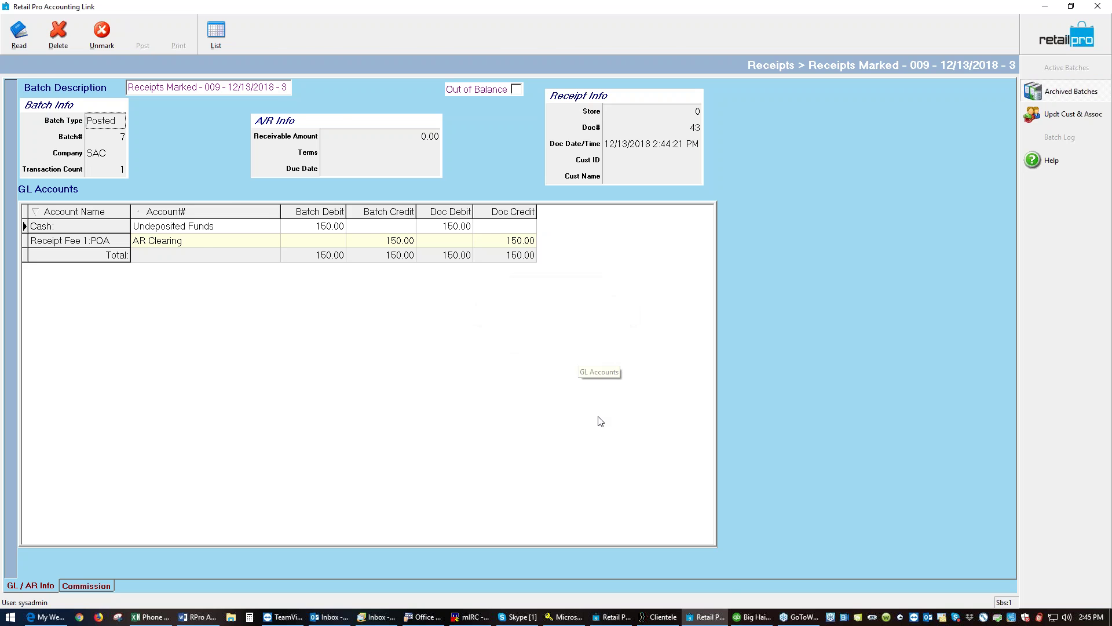
left_click(749, 619)
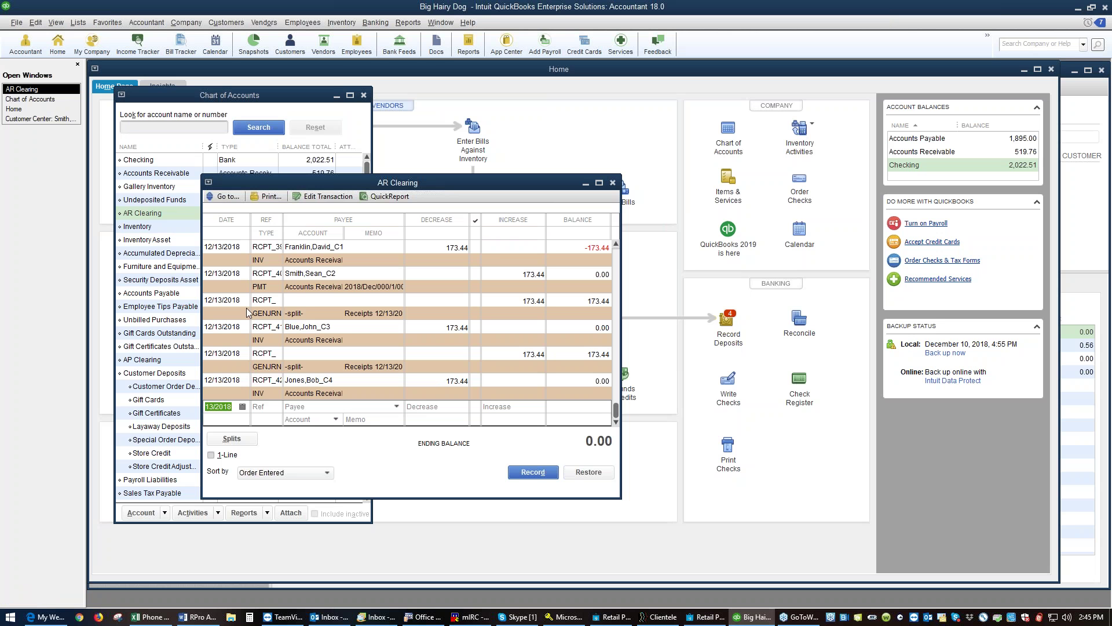
Import the Receipts Marked 009 IIF file after moving the 008 file into Imported Batches.
left_click(16, 22)
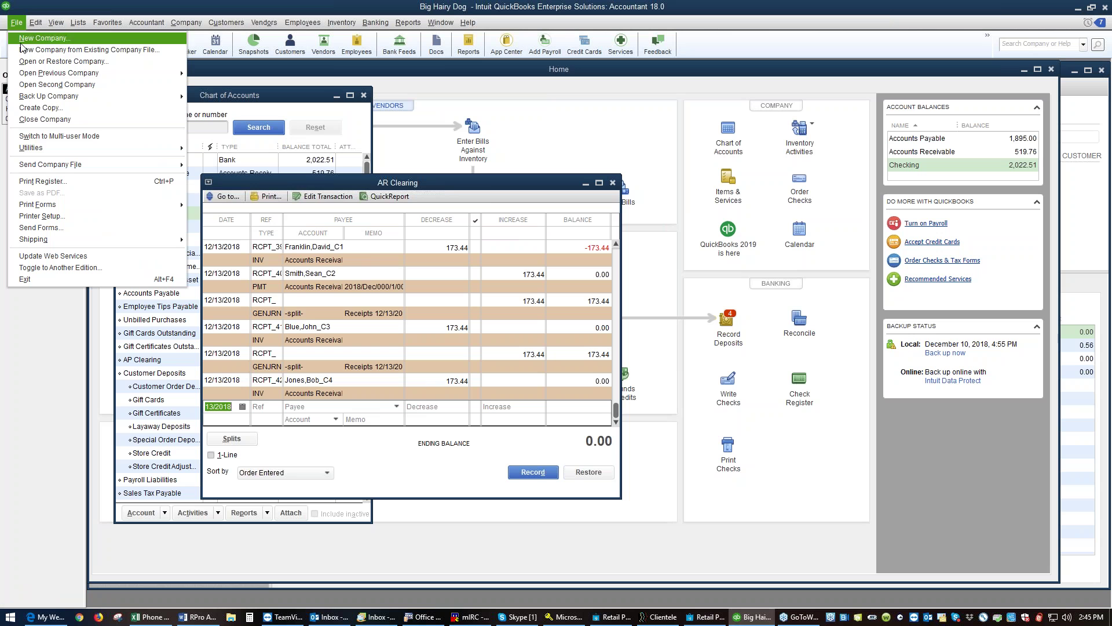
mouse_move(63, 147)
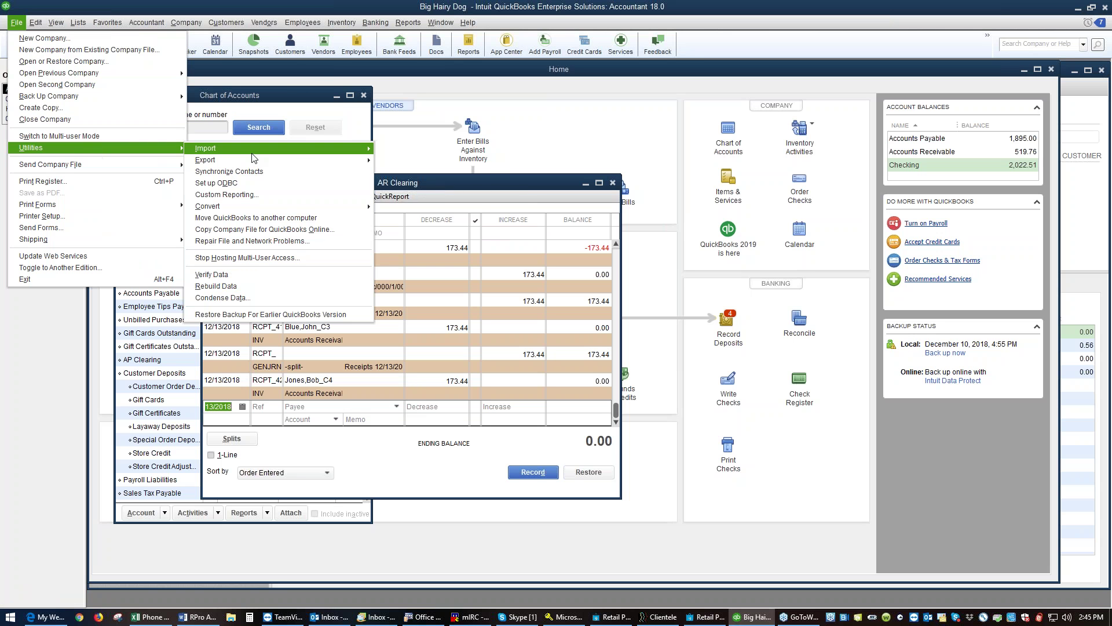
mouse_move(243, 149)
left_click(405, 161)
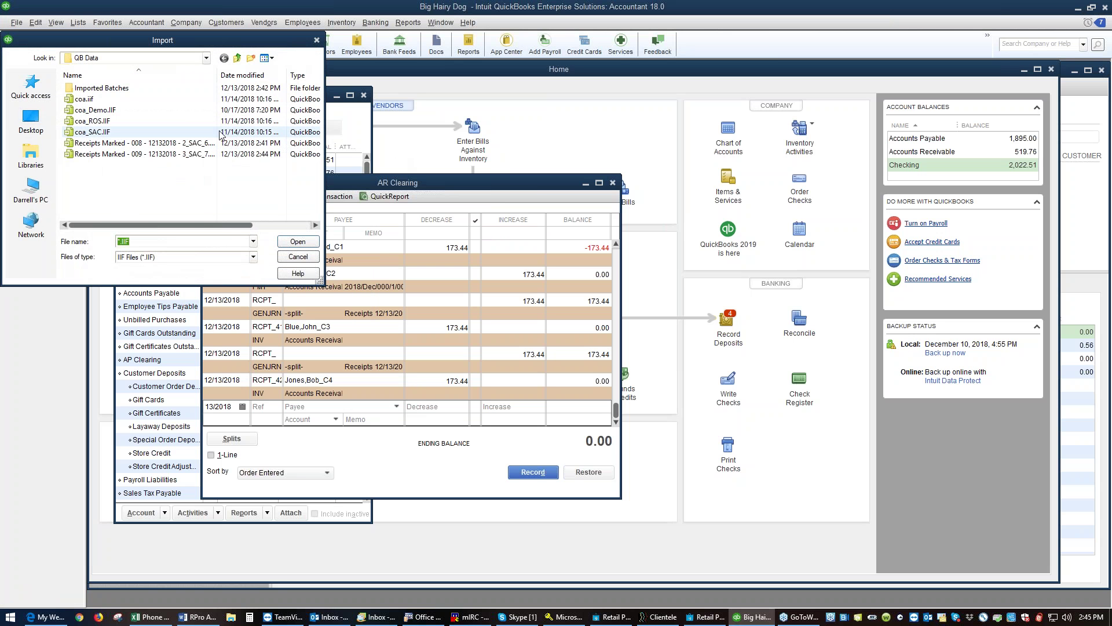
left_click_drag(139, 145, 102, 88)
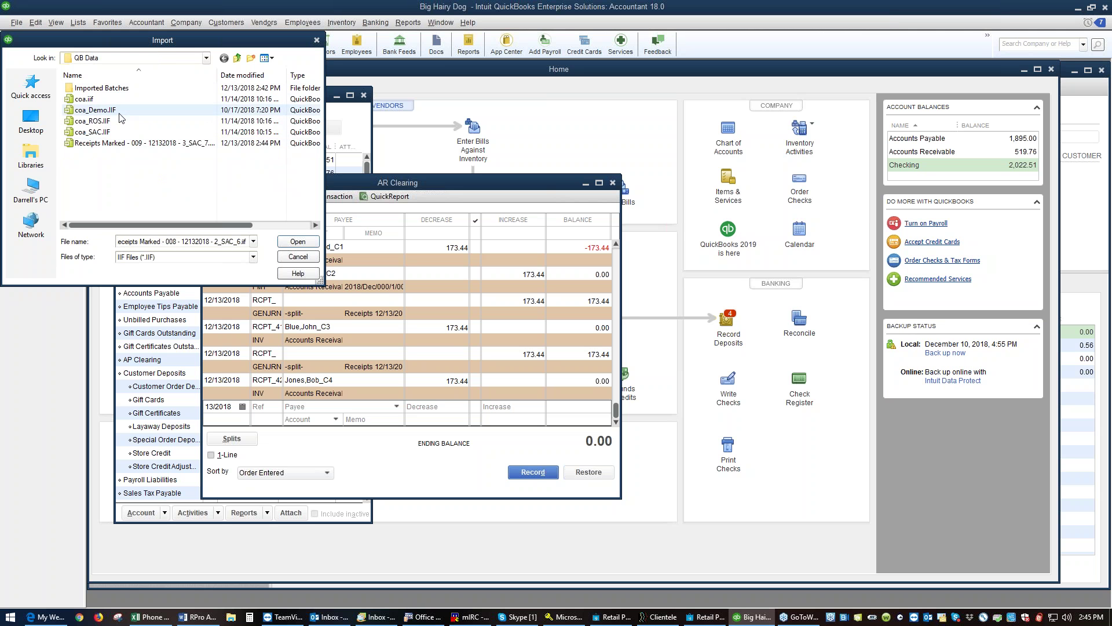
left_click(139, 145)
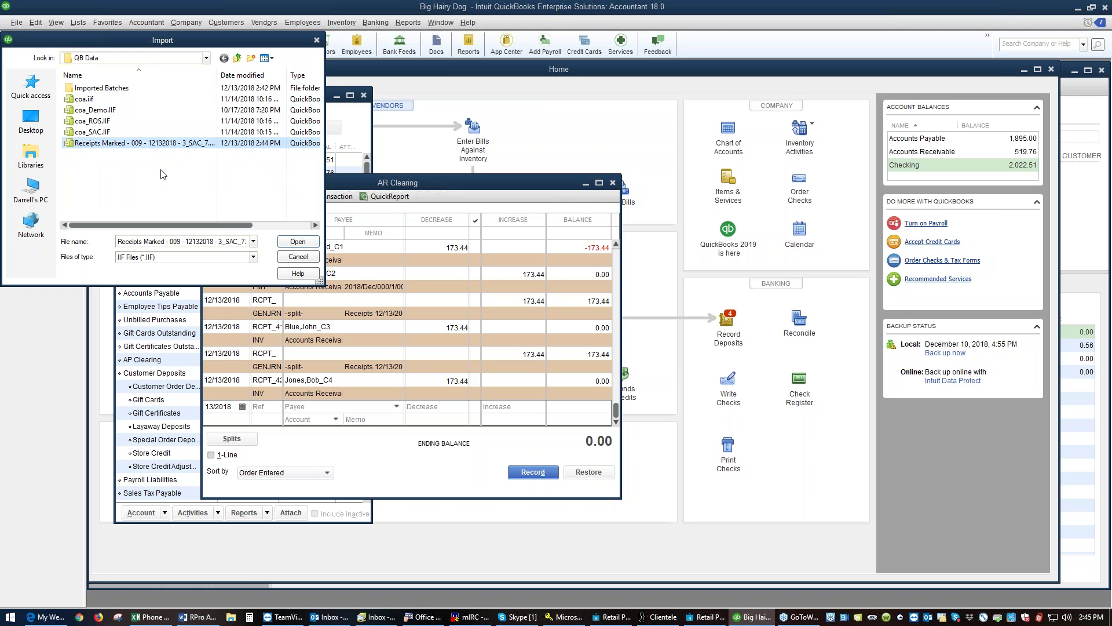
left_click(307, 242)
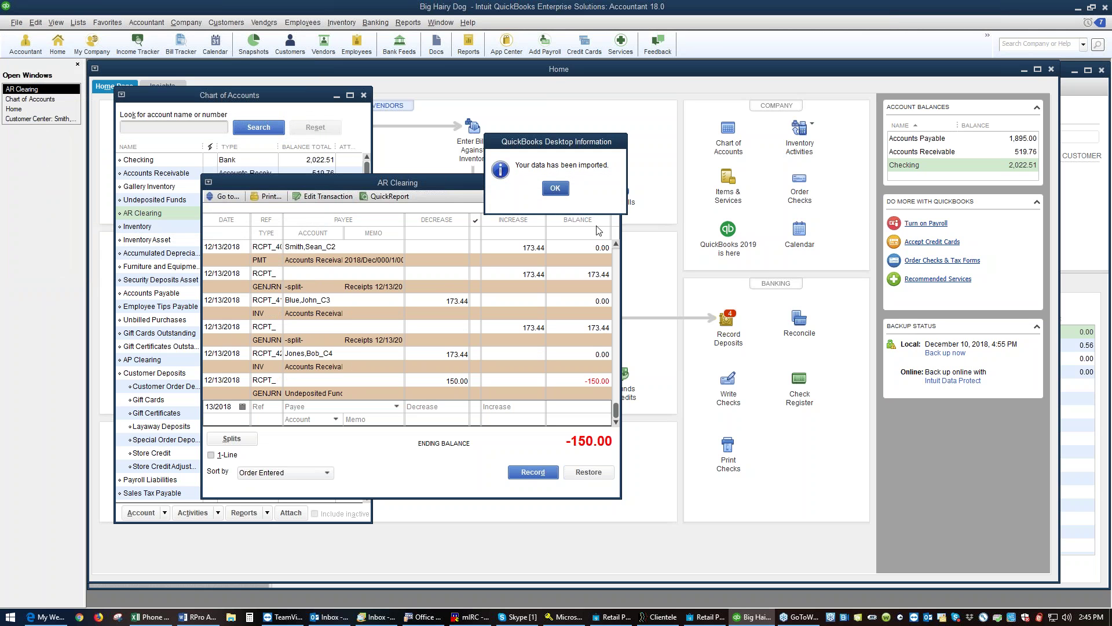
left_click(555, 188)
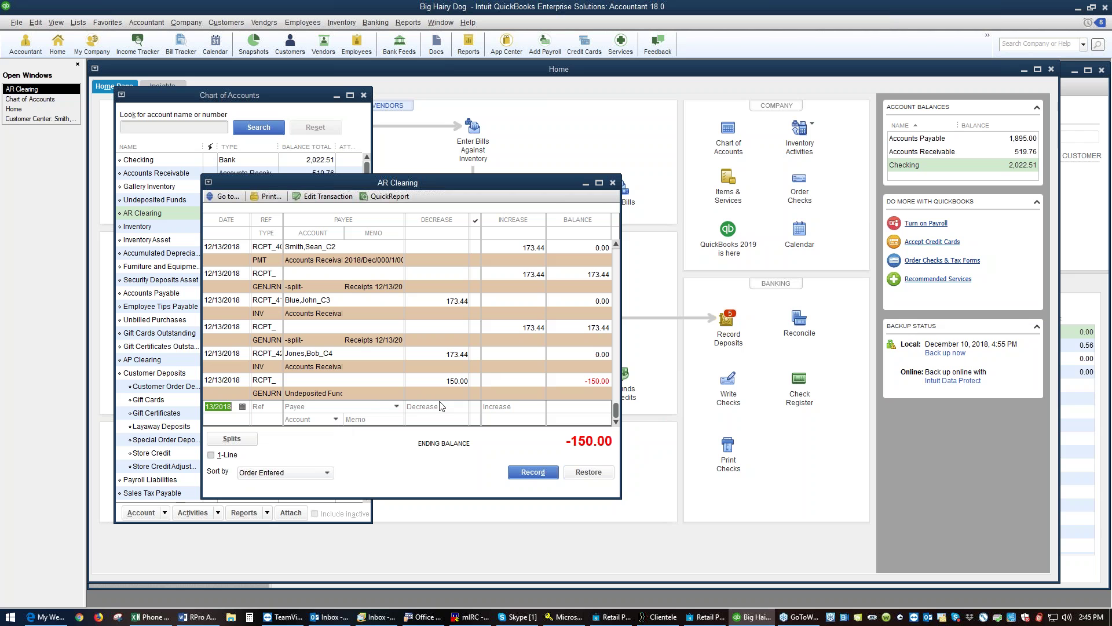
Set customer 5's Exported AR status to Export in the Customers list, then go to Accounting Link.
left_click(609, 619)
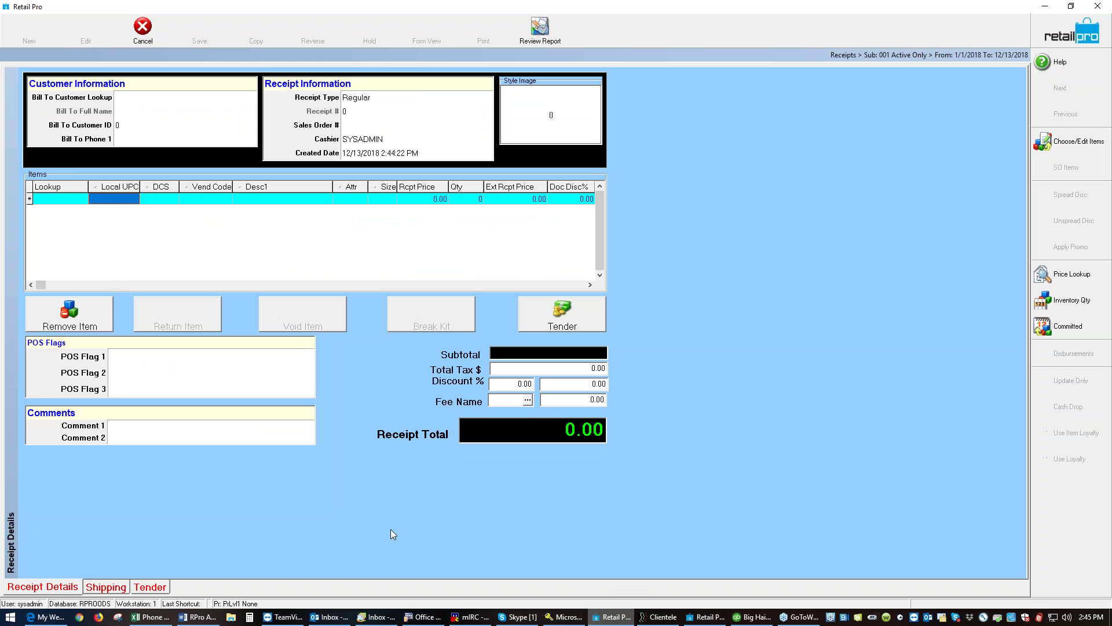
left_click(1098, 7)
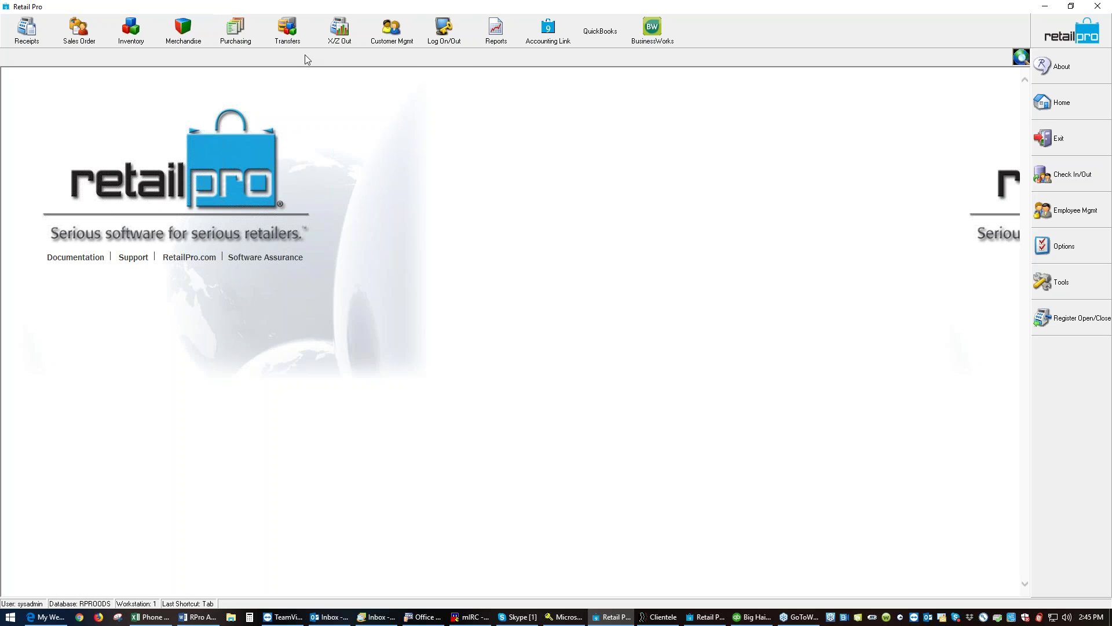
left_click(406, 34)
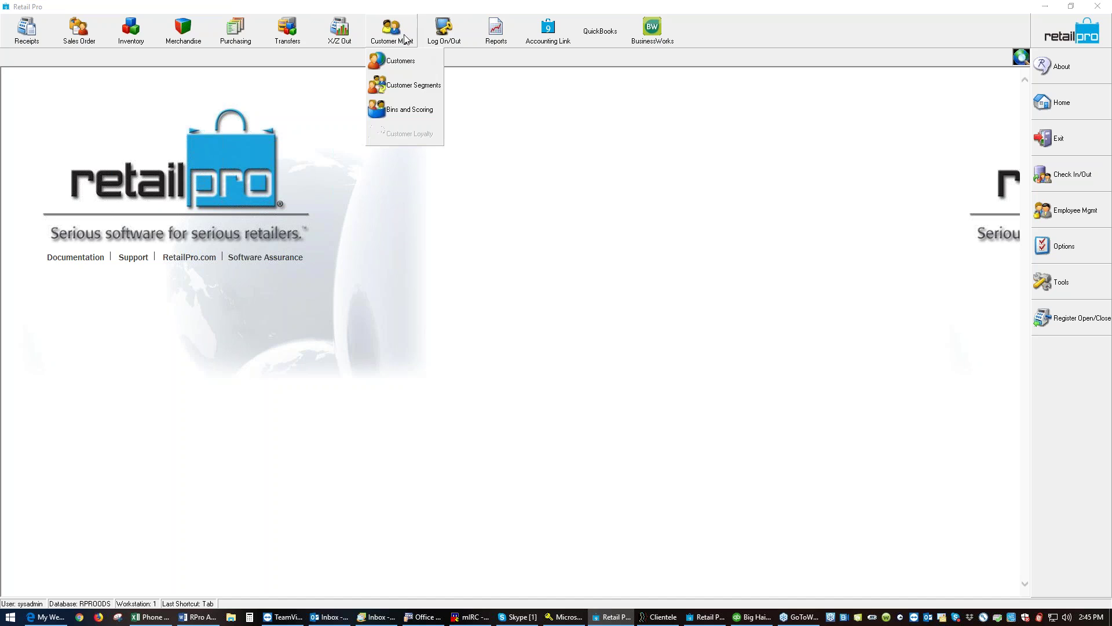
left_click(405, 64)
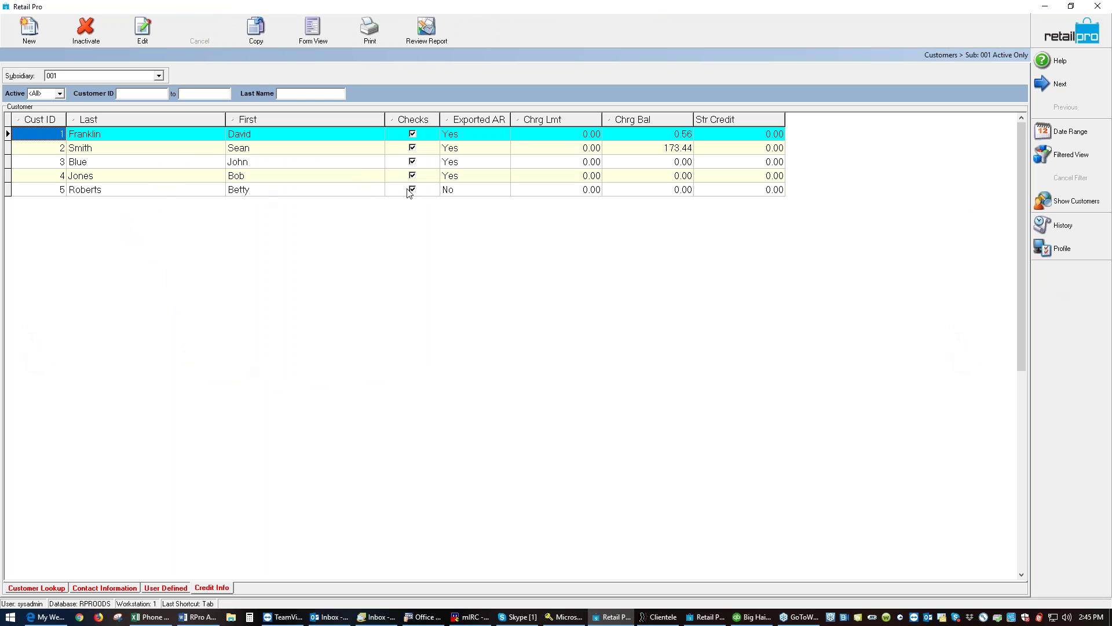
left_click(461, 191)
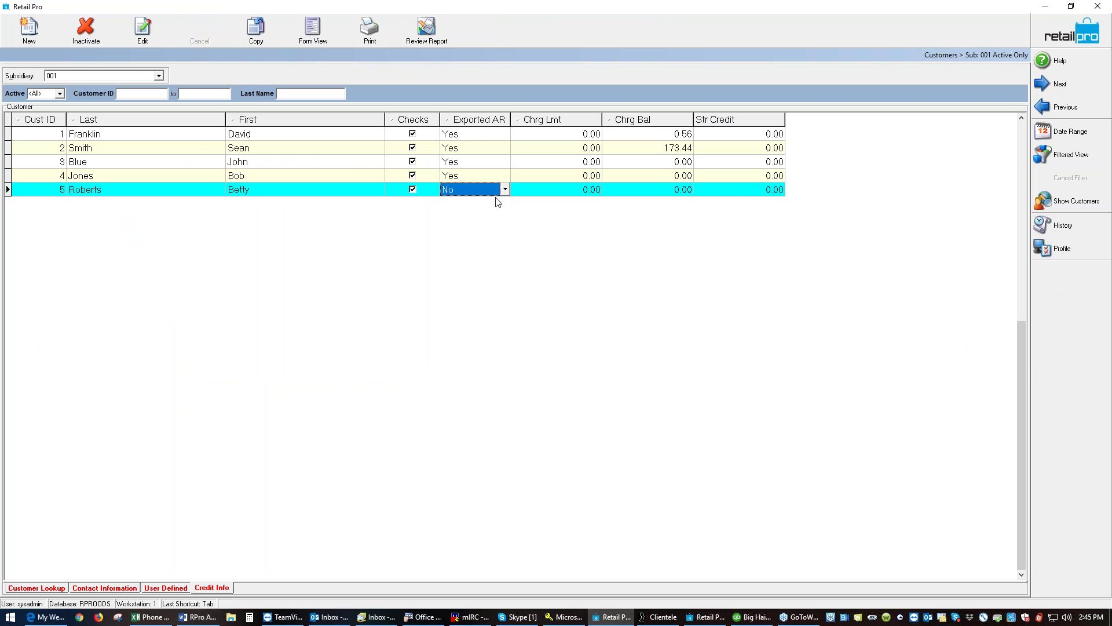
left_click(505, 190)
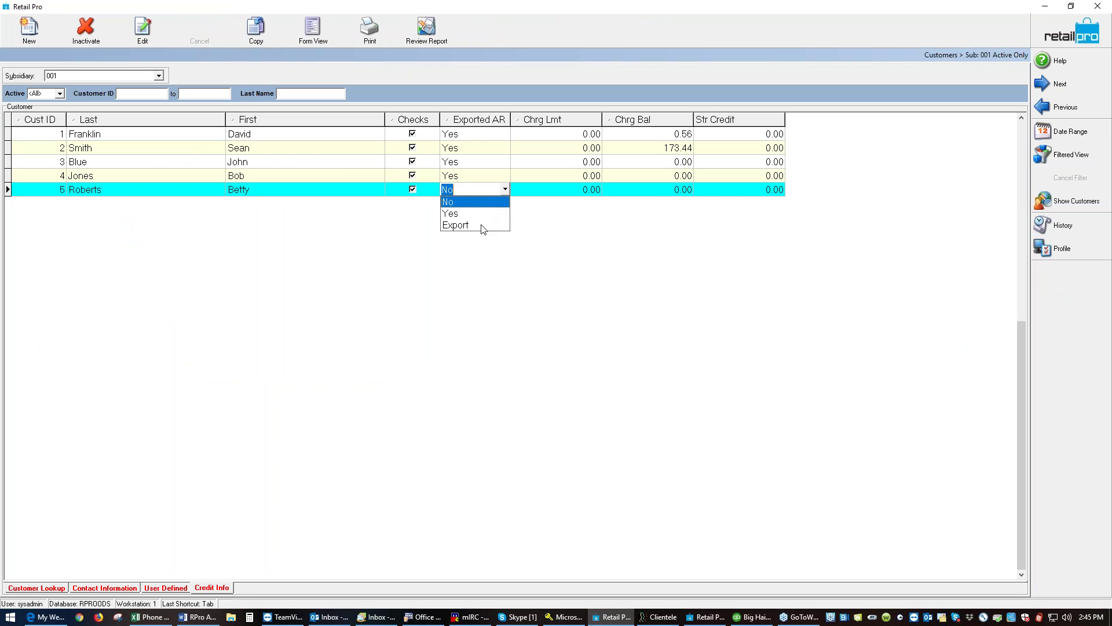
left_click(483, 228)
left_click(509, 179)
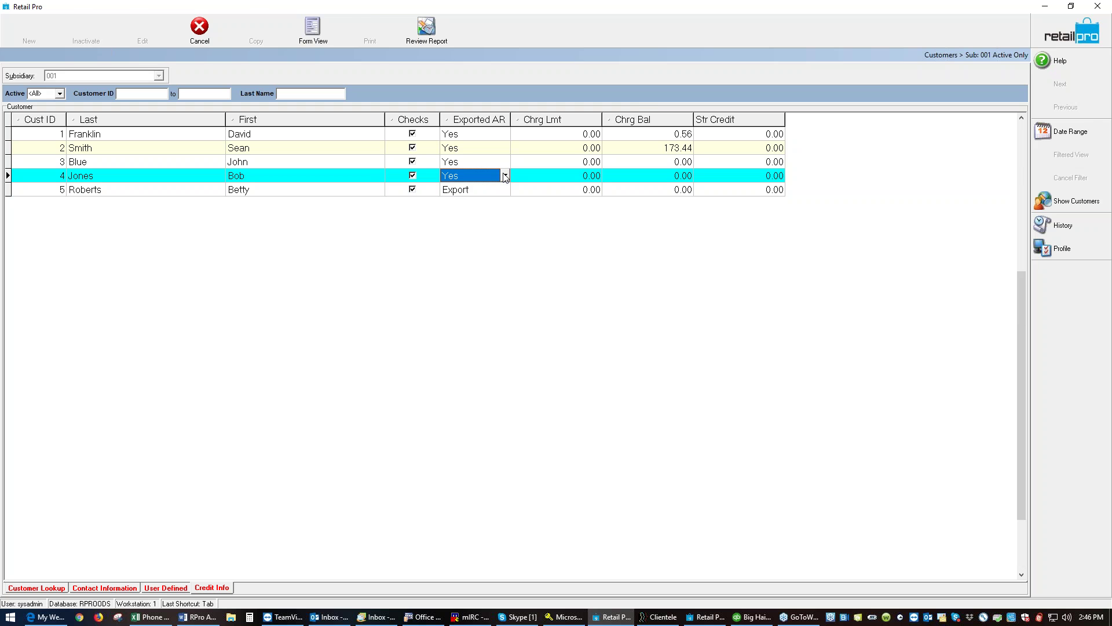
left_click(1062, 40)
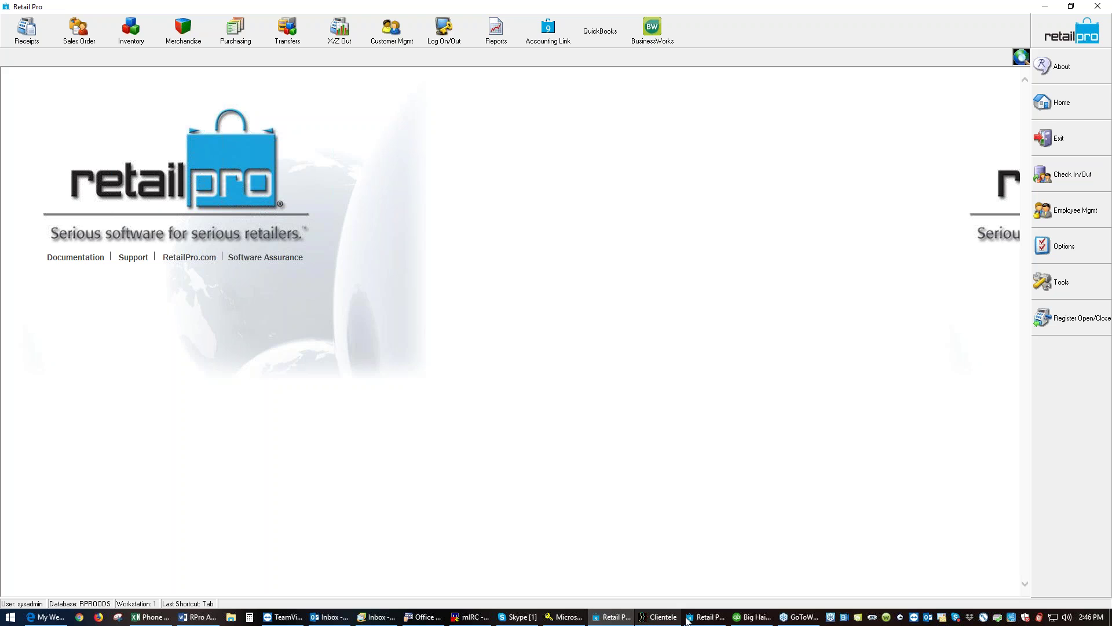
left_click(705, 617)
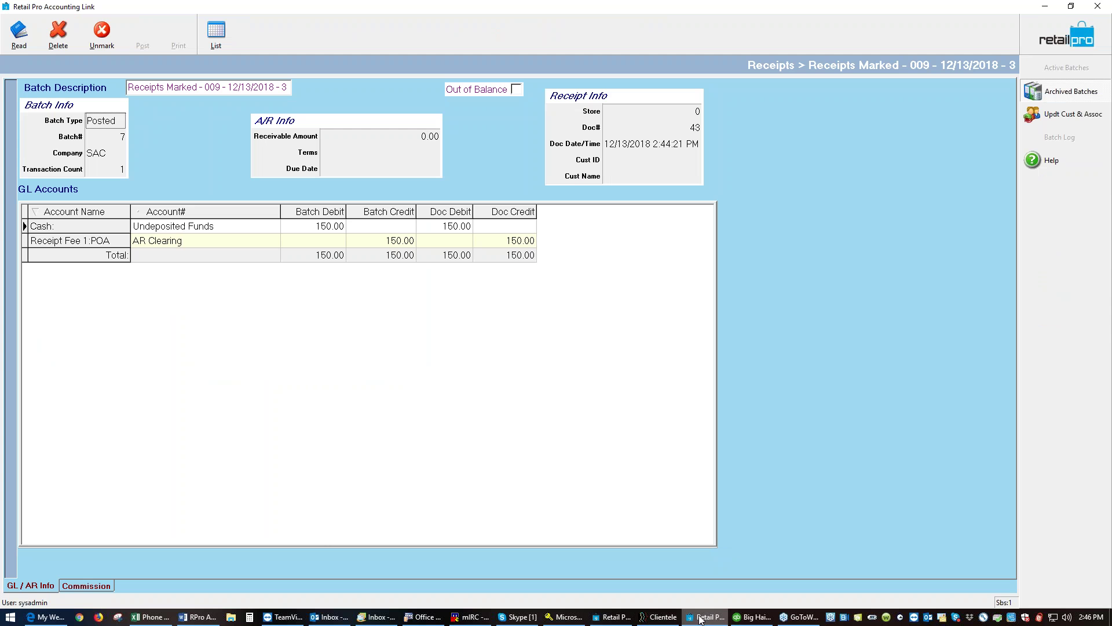
Read the marked receipts into a new batch named 'Receipts Marked - 010 - 12/13/2018 - 4'.
left_click(20, 34)
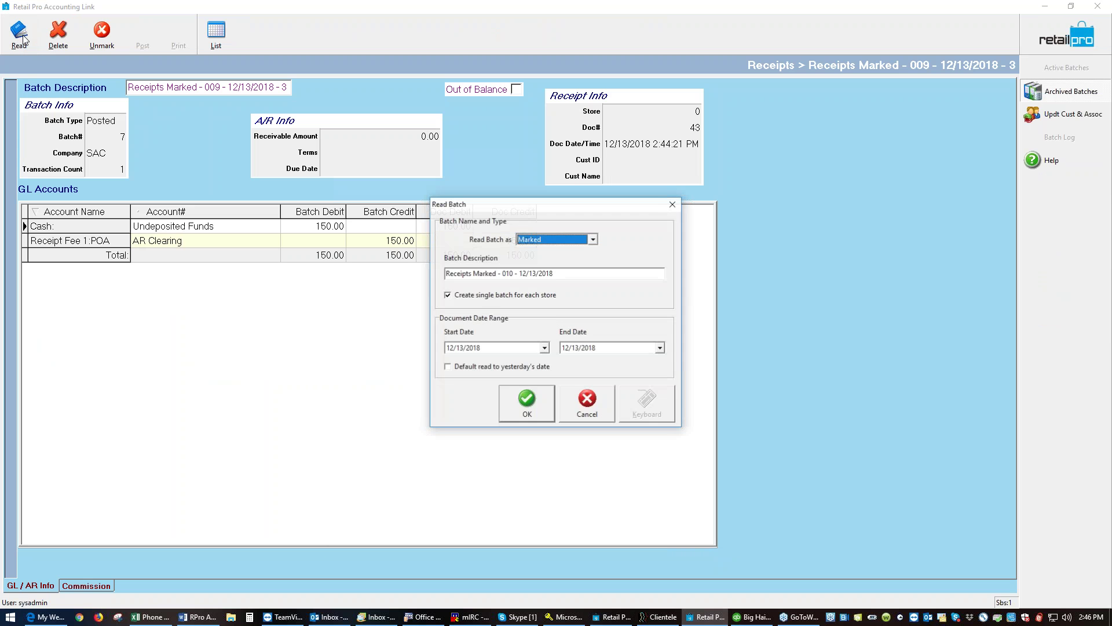
left_click(578, 273)
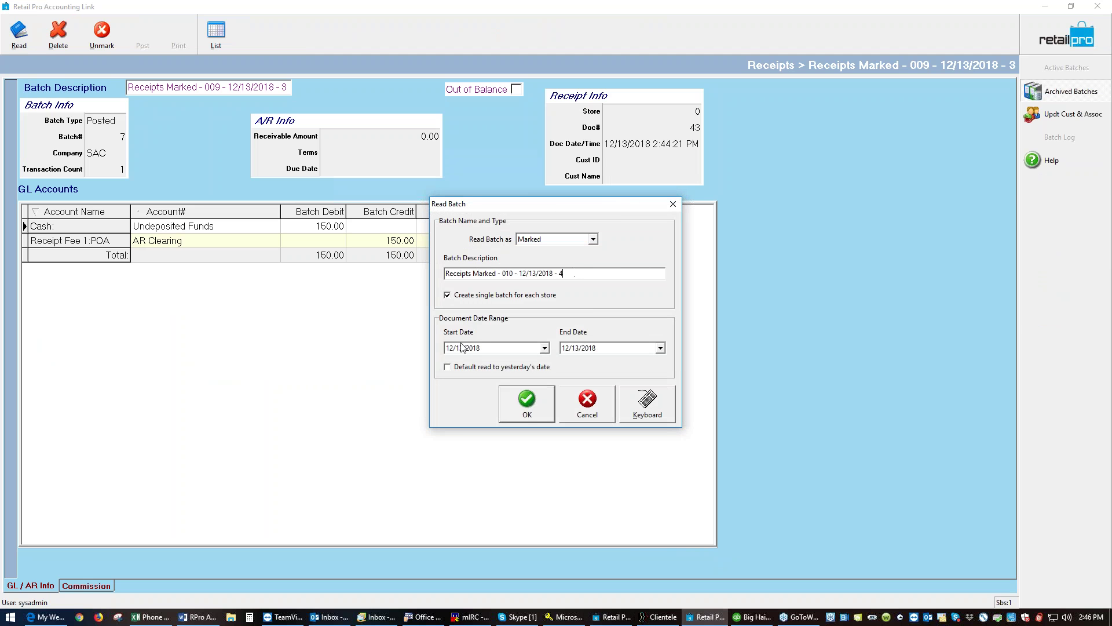
left_click(526, 413)
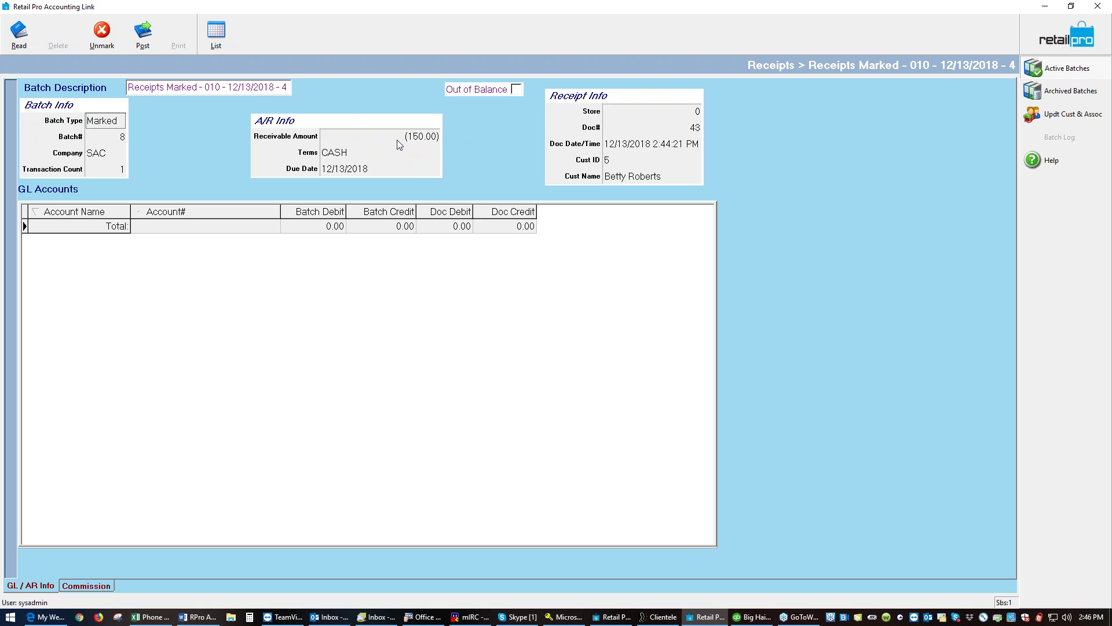
Review customer 5's (150.00) cash receipt in List and Form views, then post the batch.
left_click(214, 38)
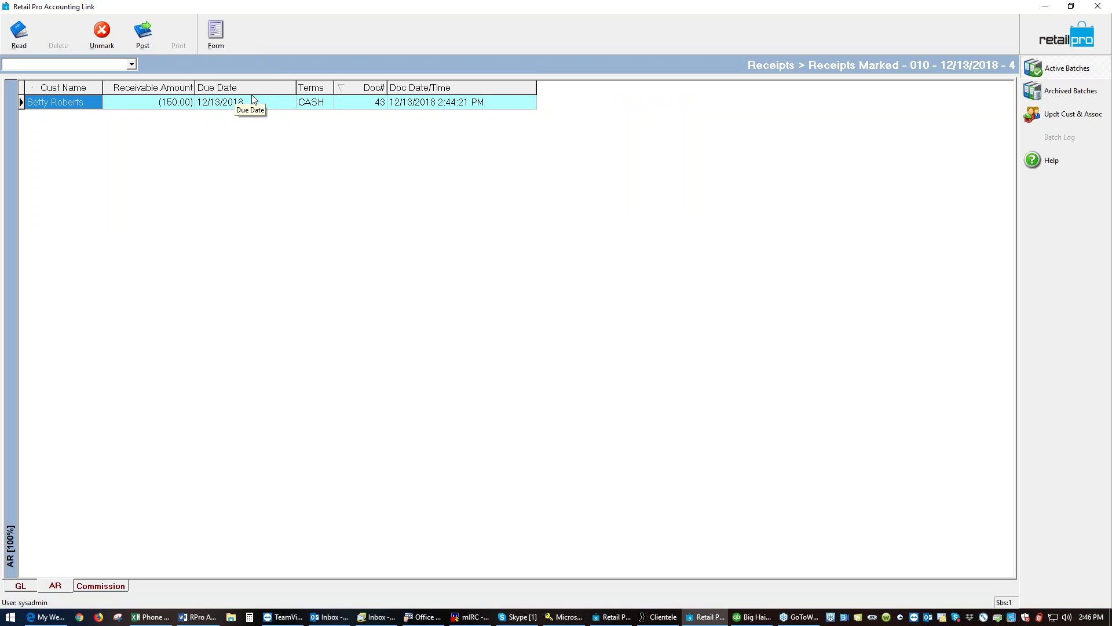
left_click(215, 36)
left_click(154, 34)
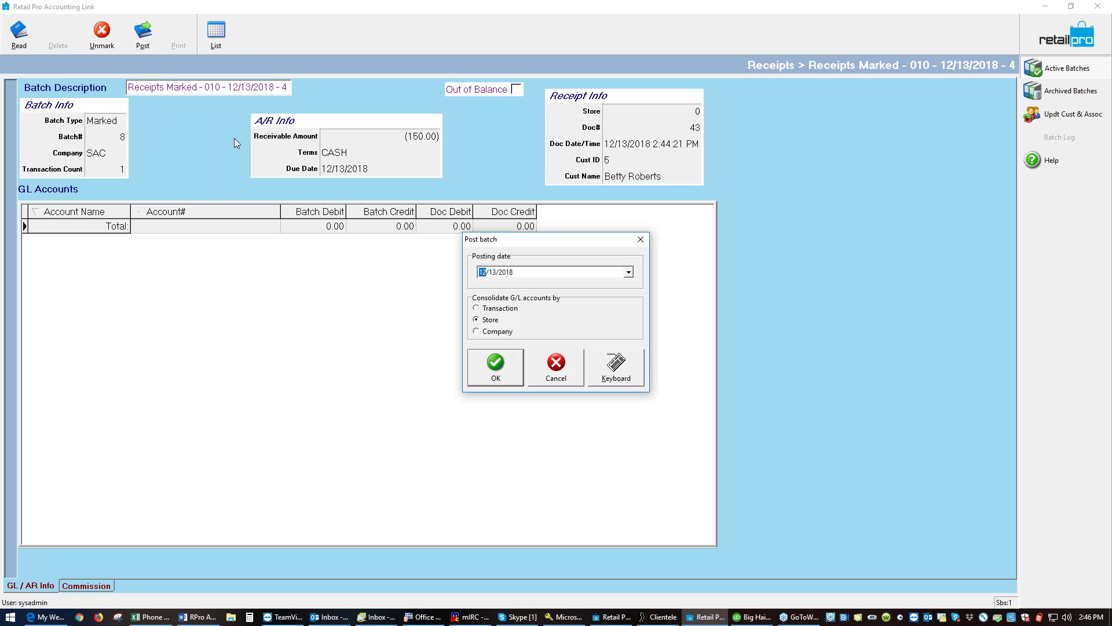
left_click(470, 373)
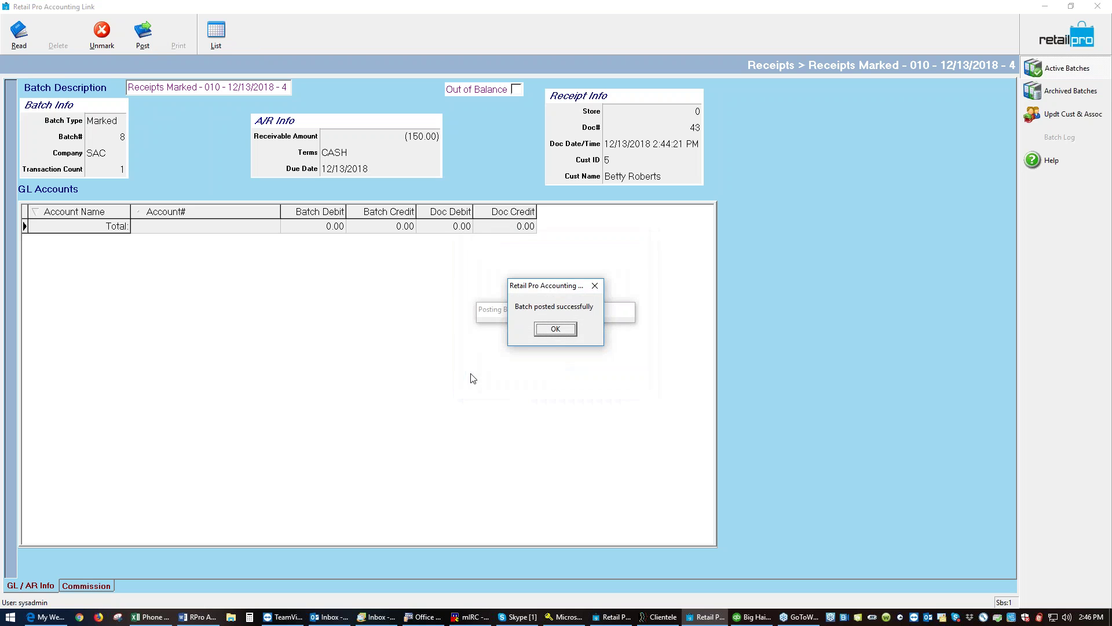
left_click(570, 330)
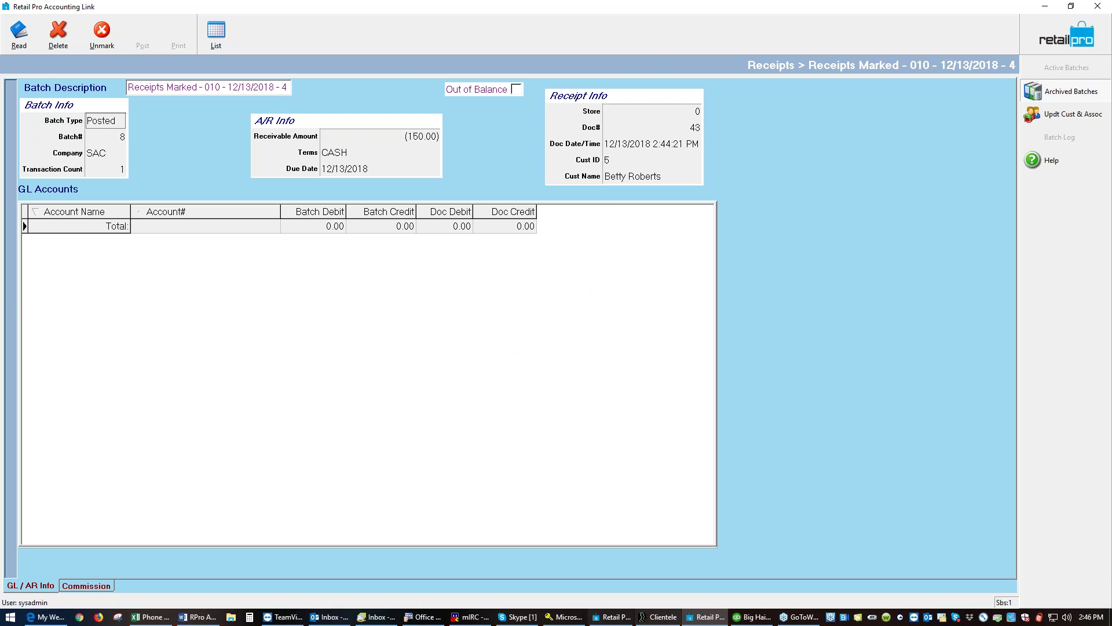
left_click(751, 620)
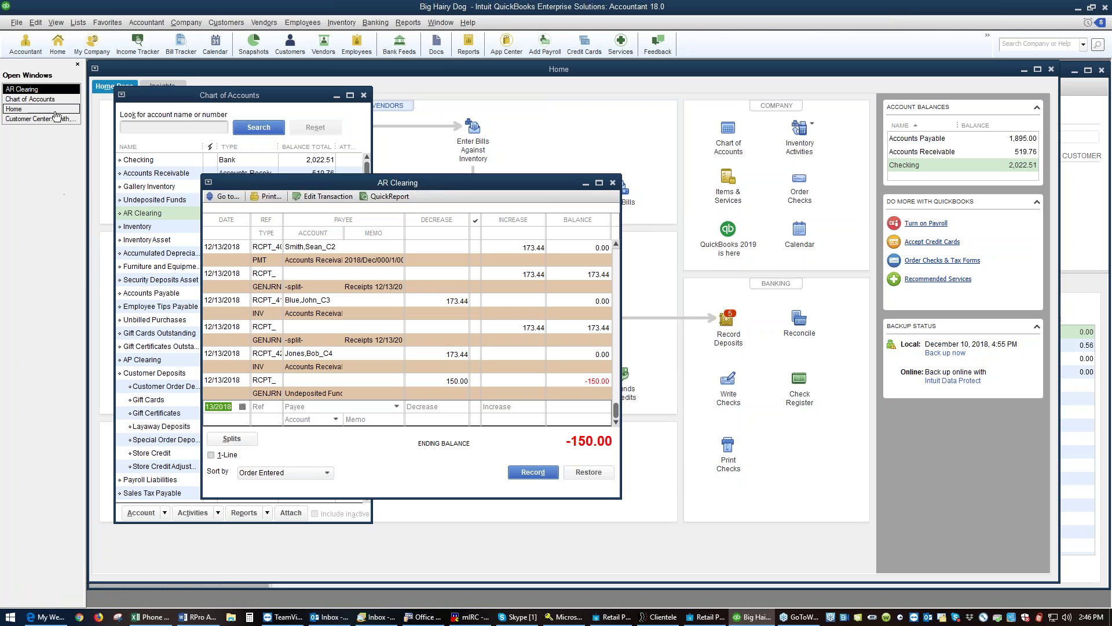
Move the 009 file to Imported Batches and import the Receipts Marked 010 IIF file; line 6 is rejected.
left_click(17, 22)
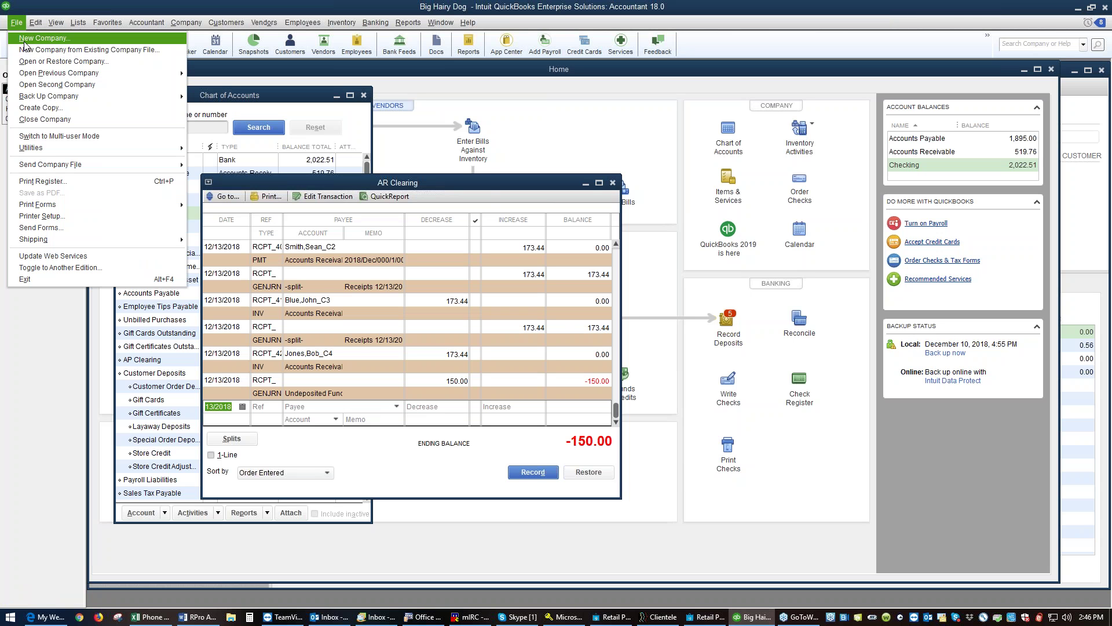
mouse_move(73, 152)
mouse_move(213, 148)
left_click(473, 160)
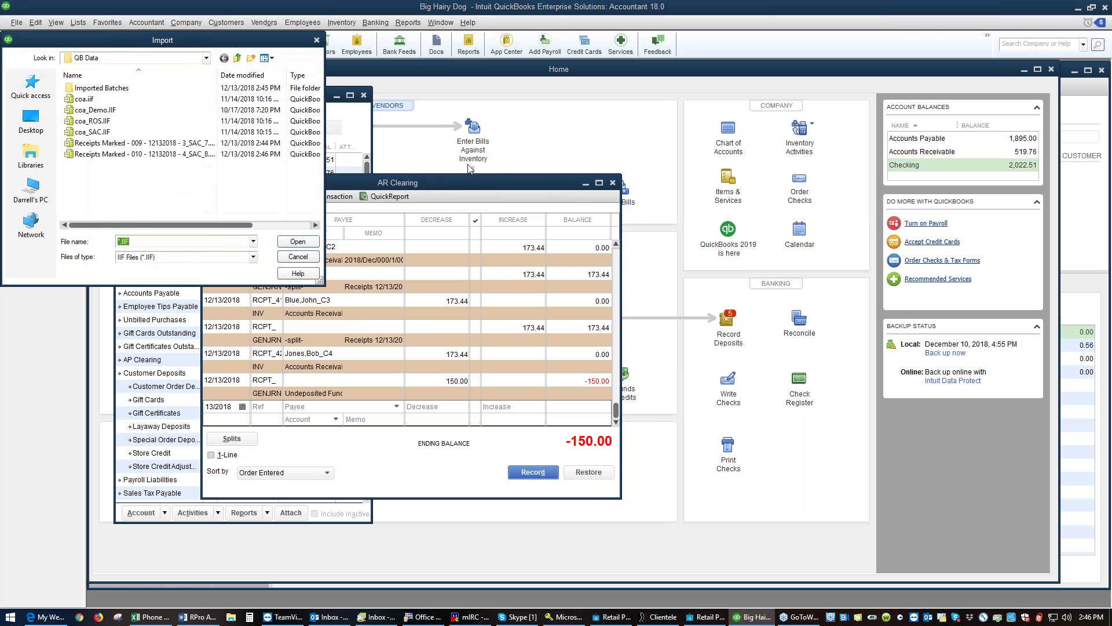
left_click_drag(125, 144, 110, 90)
left_click(139, 144)
left_click(314, 244)
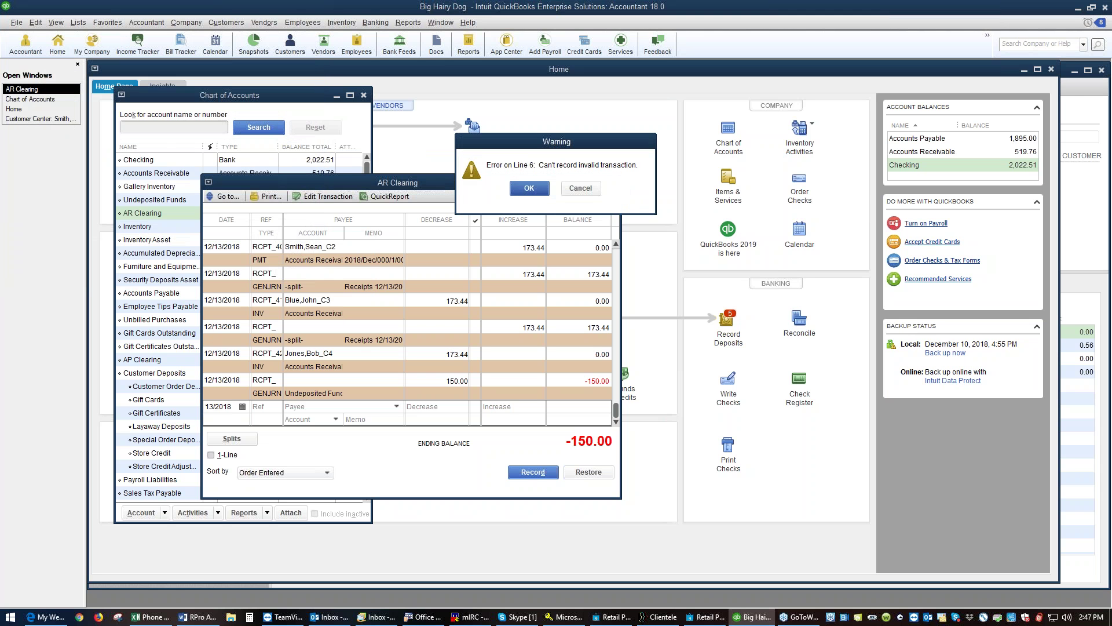
left_click(543, 191)
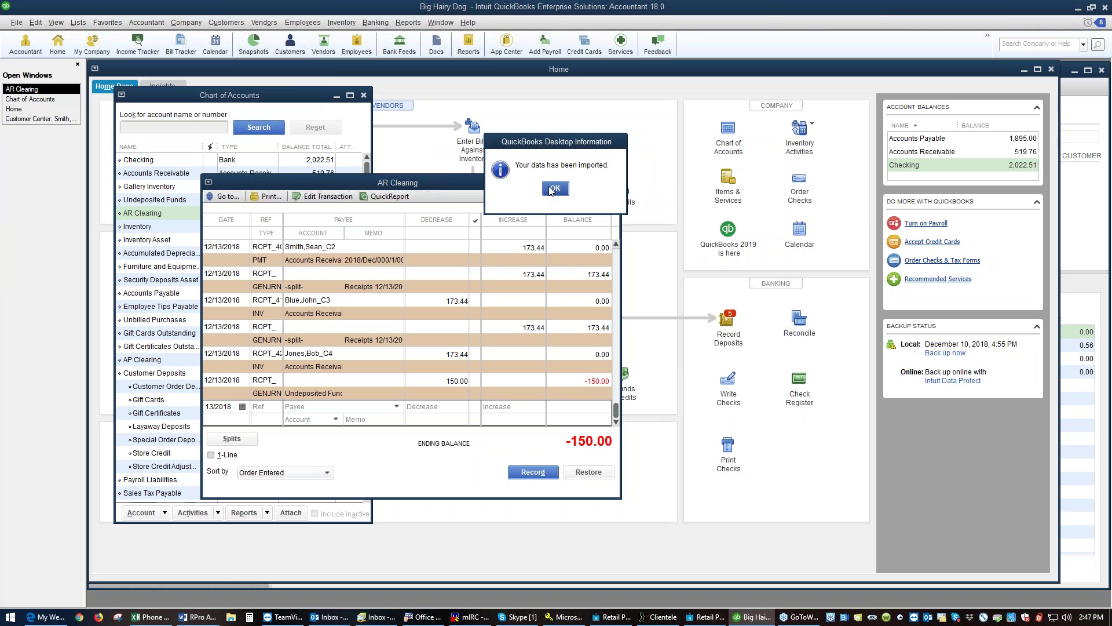
left_click(552, 190)
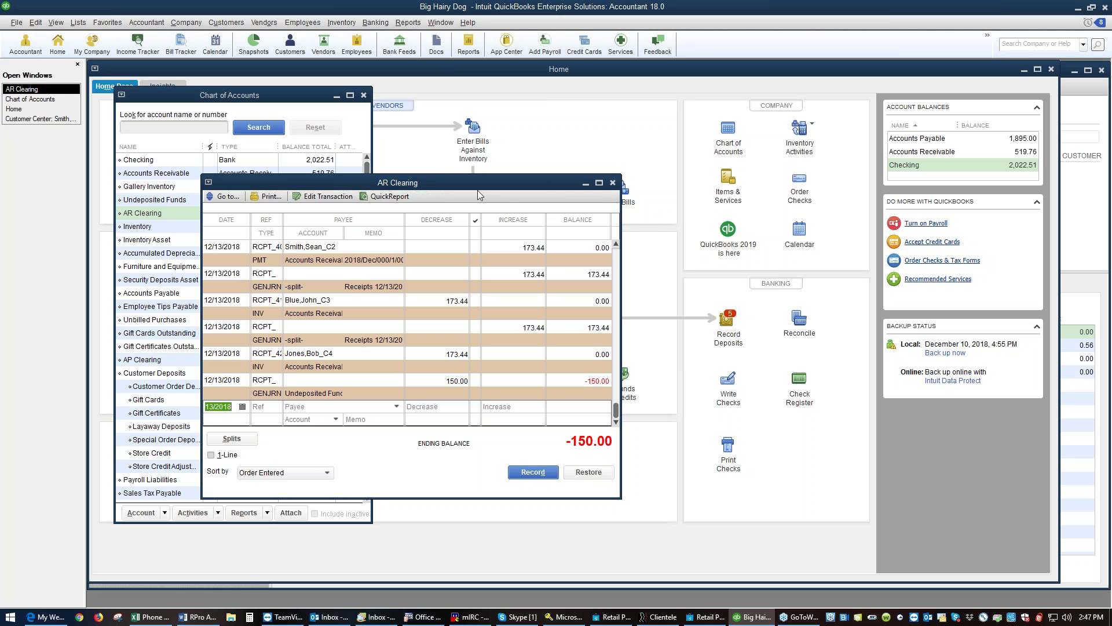
Minimize the support phone numbers spreadsheet and open the QB Data folder on Local Disk (D:).
mouse_move(157, 617)
left_click(158, 617)
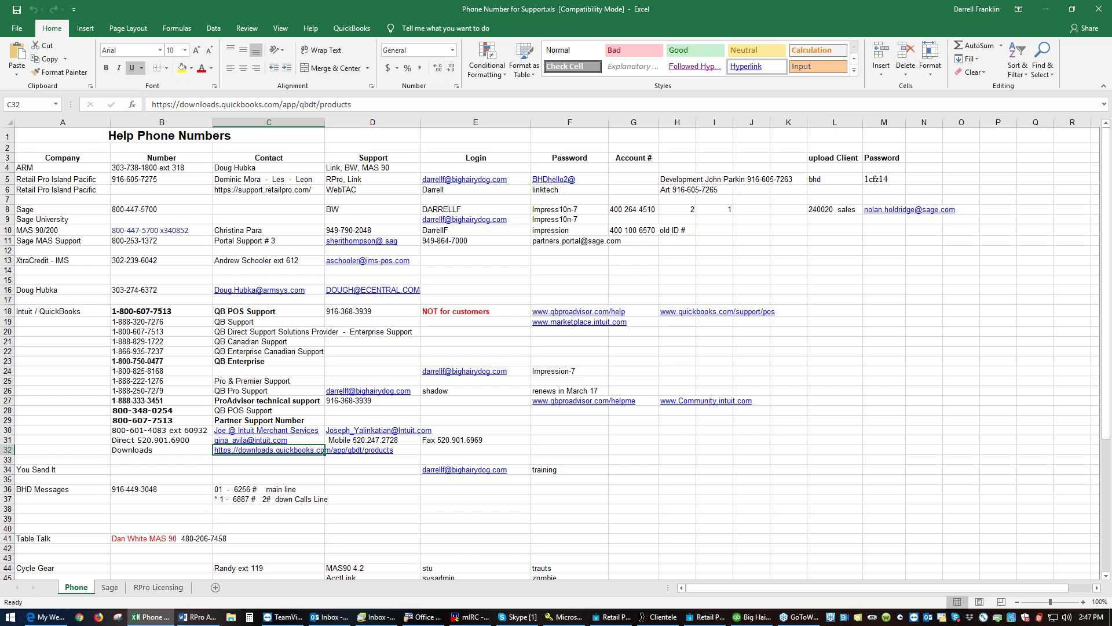
left_click(1045, 10)
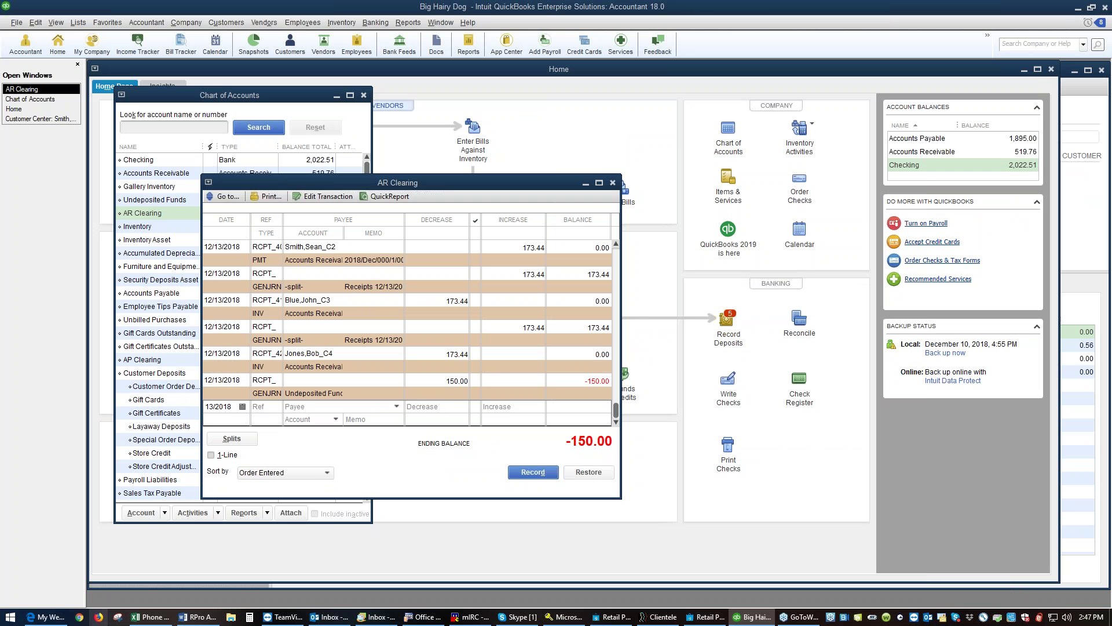
left_click(231, 617)
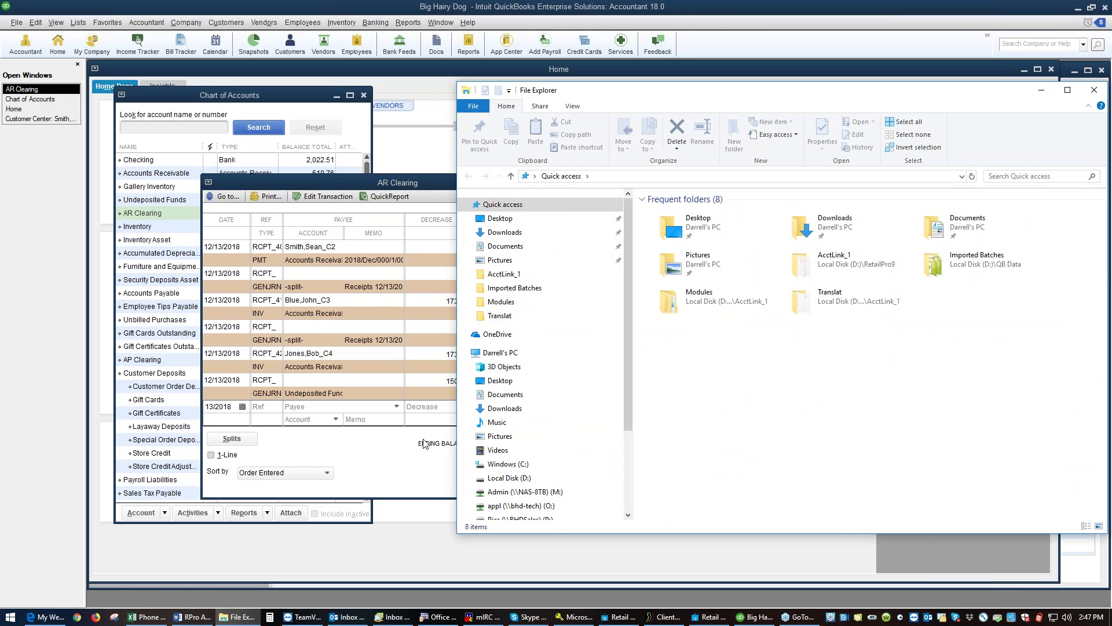
scroll(609, 481, "down", 3)
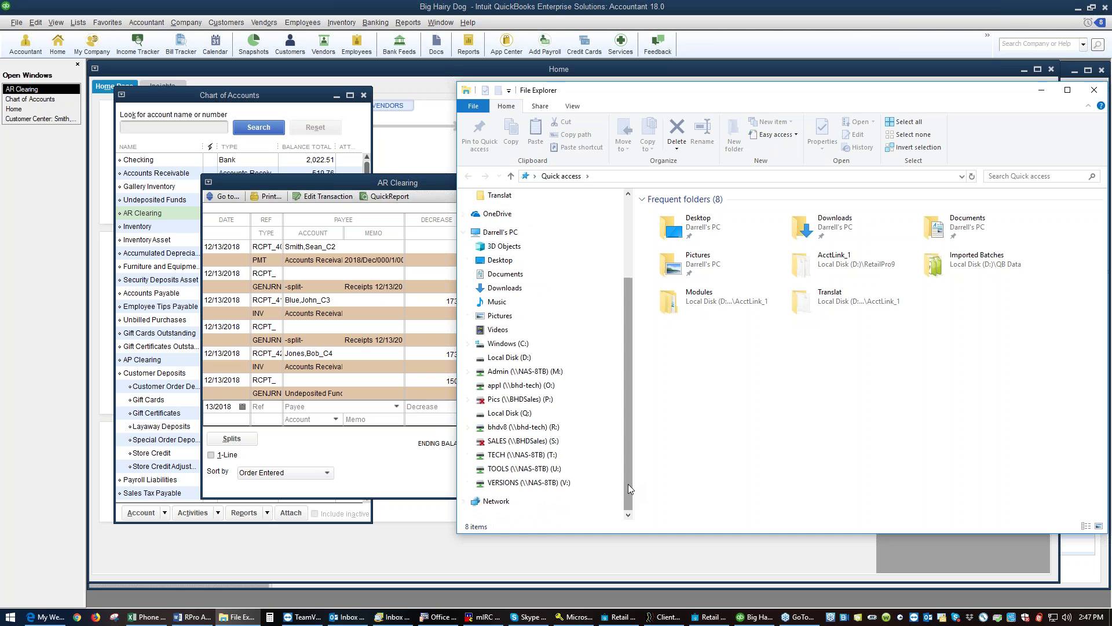
left_click(468, 358)
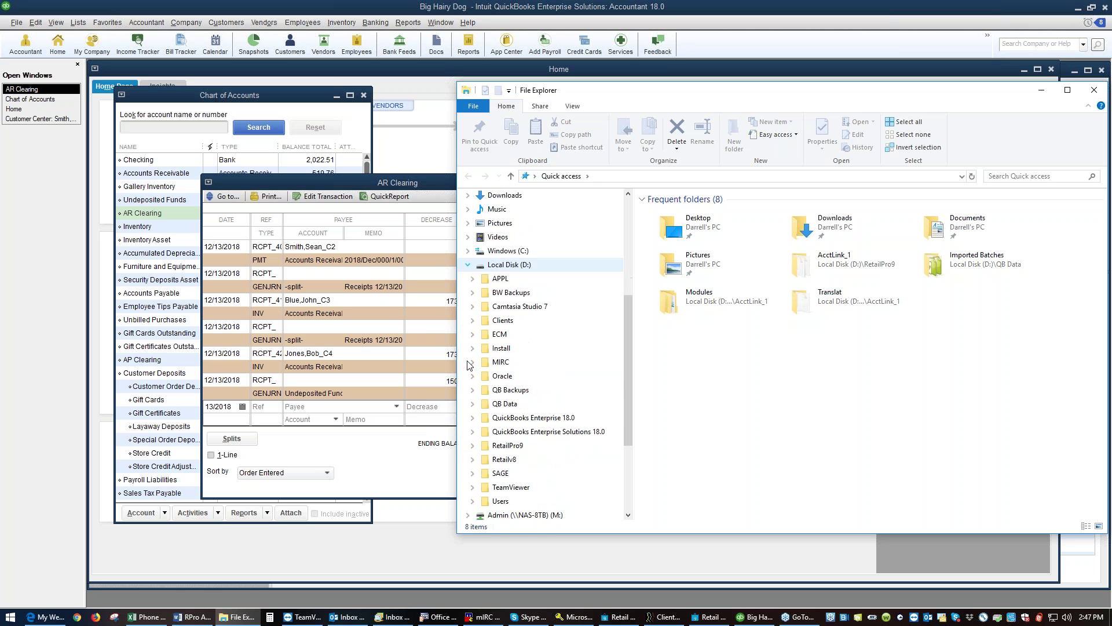
left_click(497, 404)
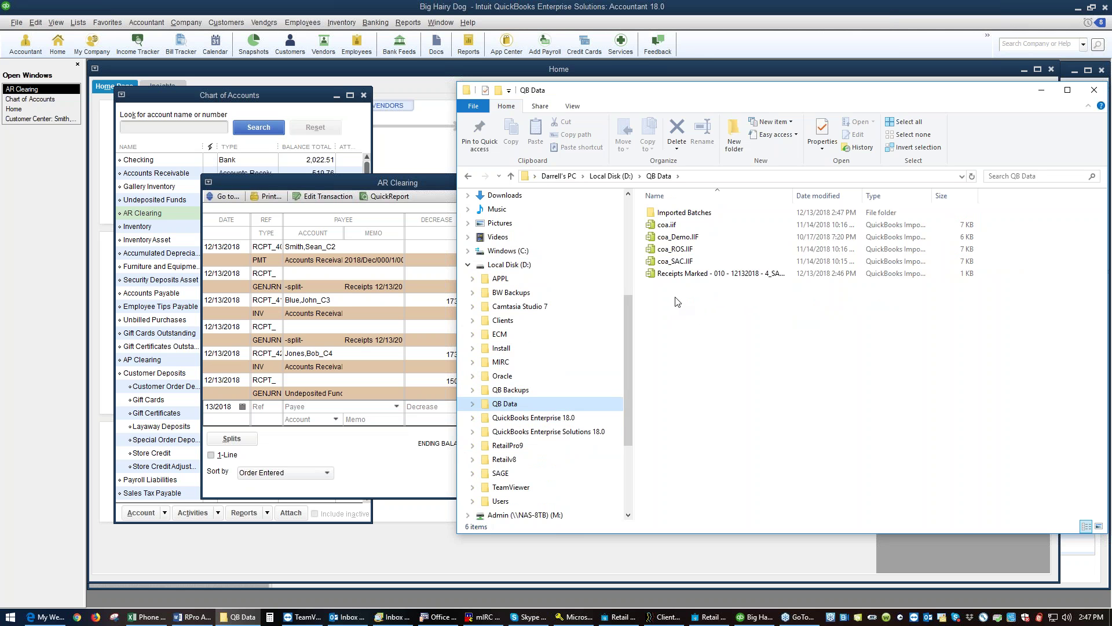
Open the Receipts Marked 010 .iif file with Excel.
right_click(681, 278)
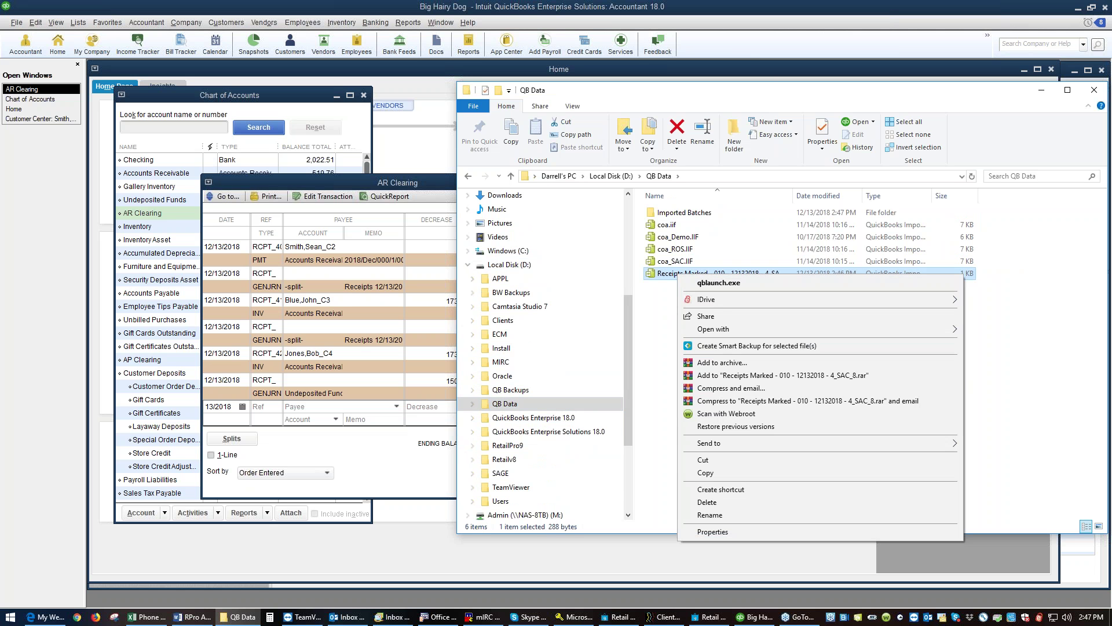
mouse_move(738, 327)
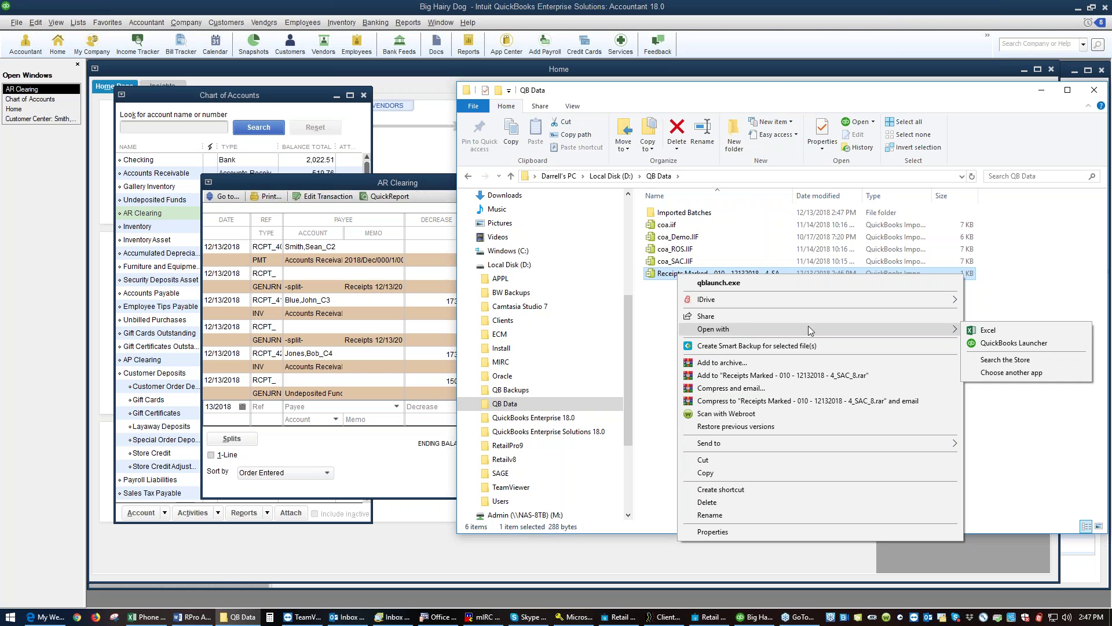
left_click(996, 331)
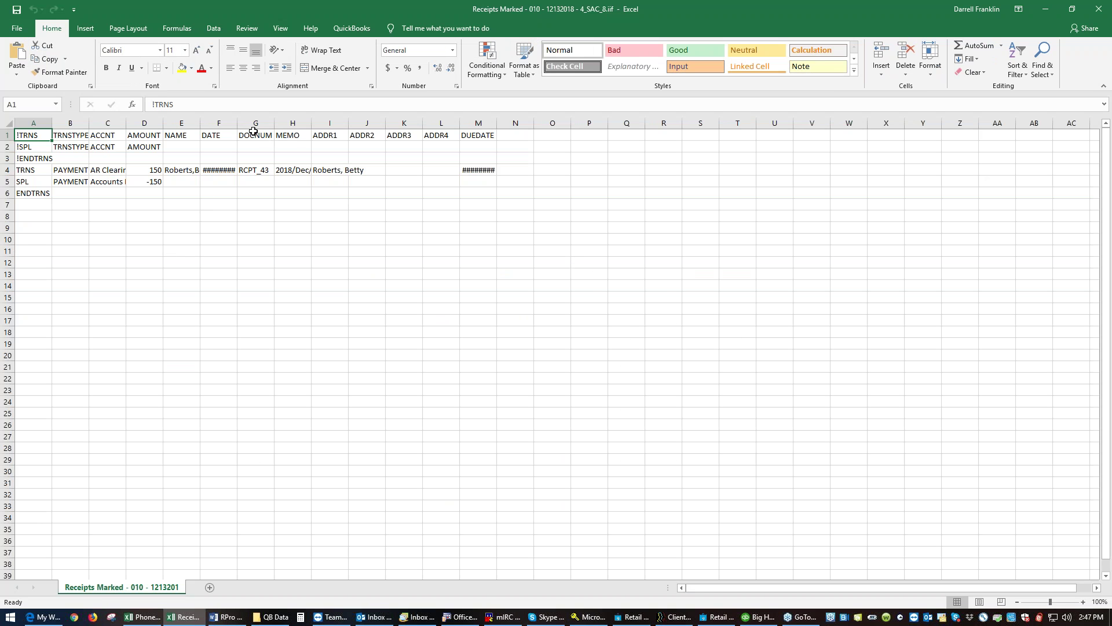
Widen columns F and E to read the 150 payment's date and customer, then close without saving.
left_click_drag(237, 124, 263, 124)
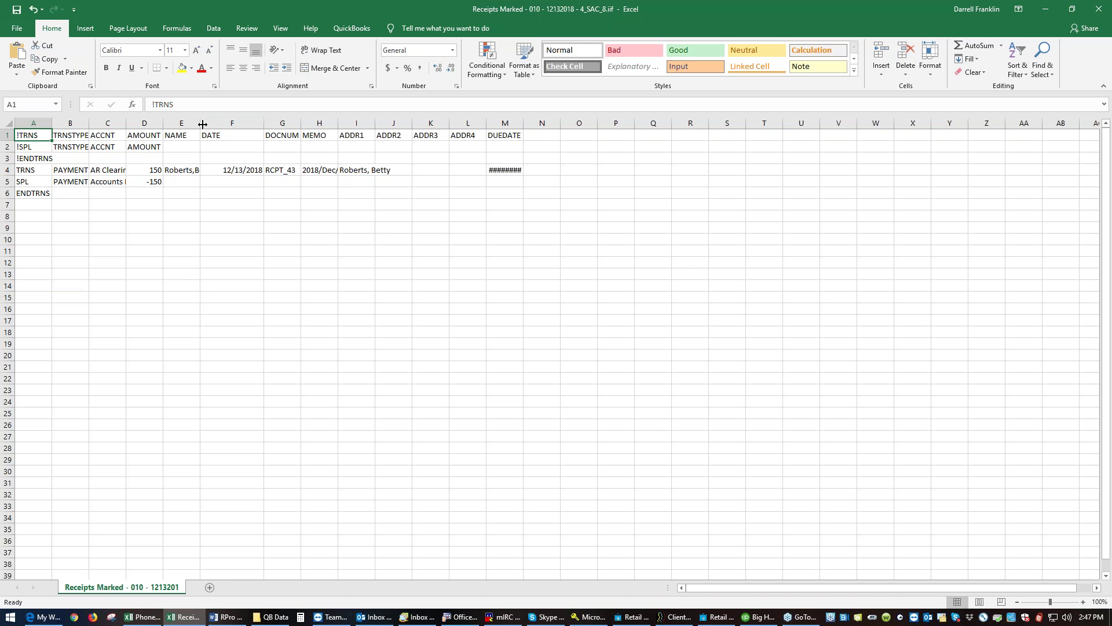
left_click_drag(201, 124, 246, 125)
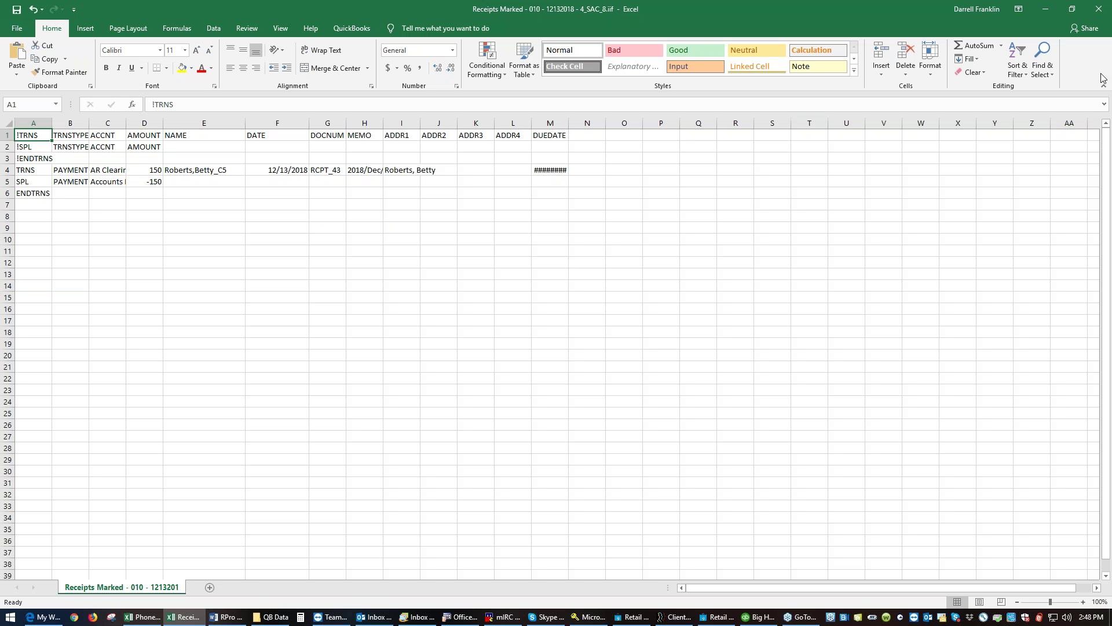
left_click(1098, 9)
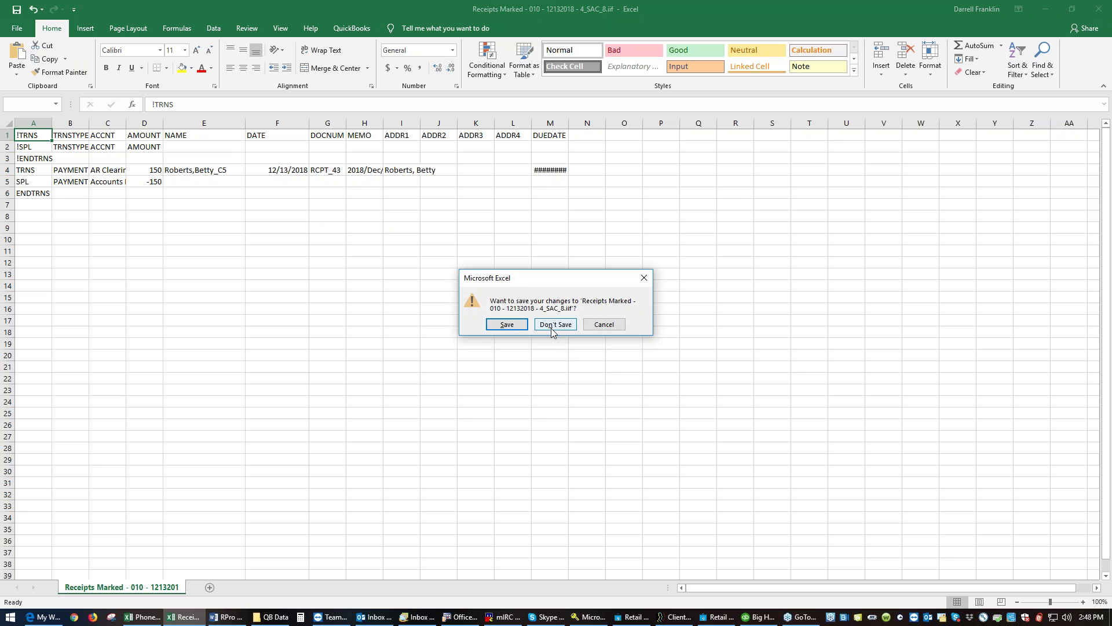
left_click(555, 325)
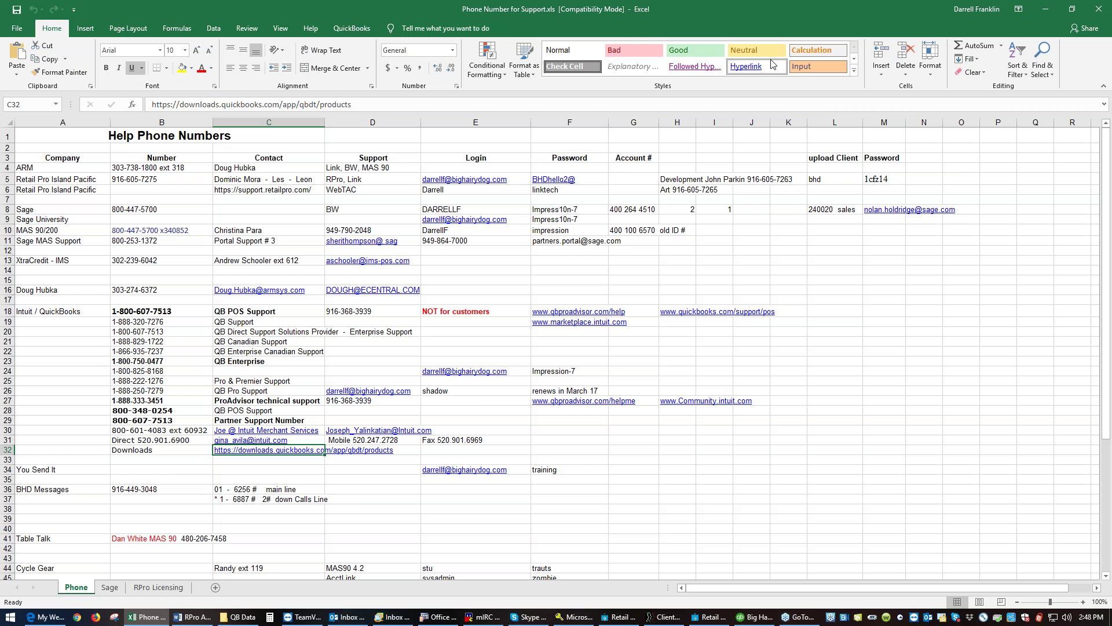
left_click(1046, 9)
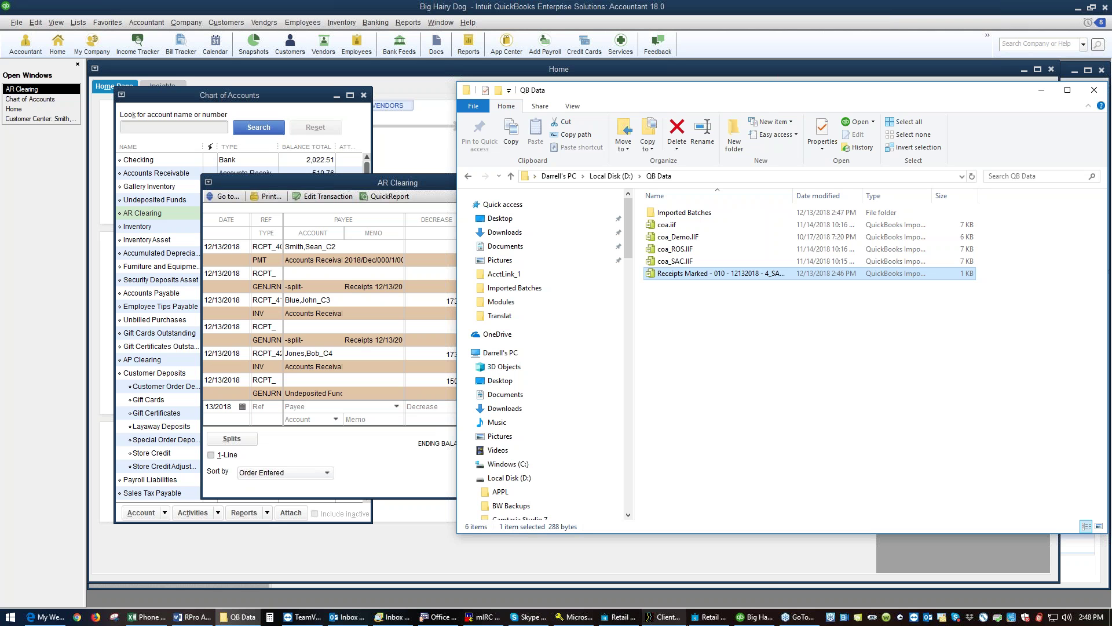
Run Updt Cust & Assoc in Retail Pro Accounting Link and confirm 'Data updated successfully'.
left_click(711, 619)
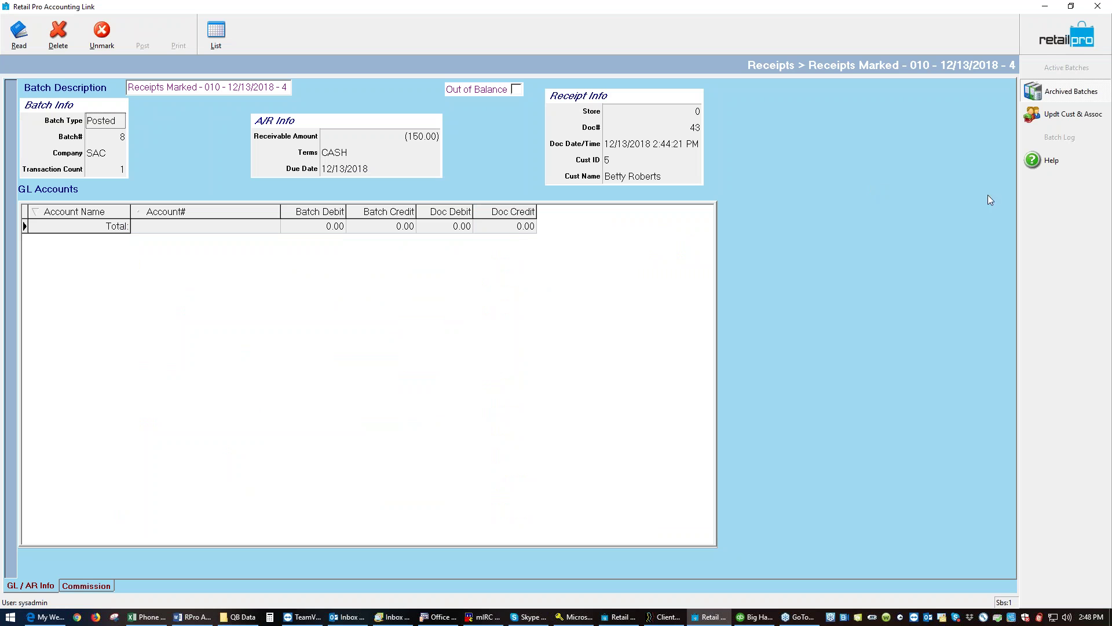
left_click(1039, 118)
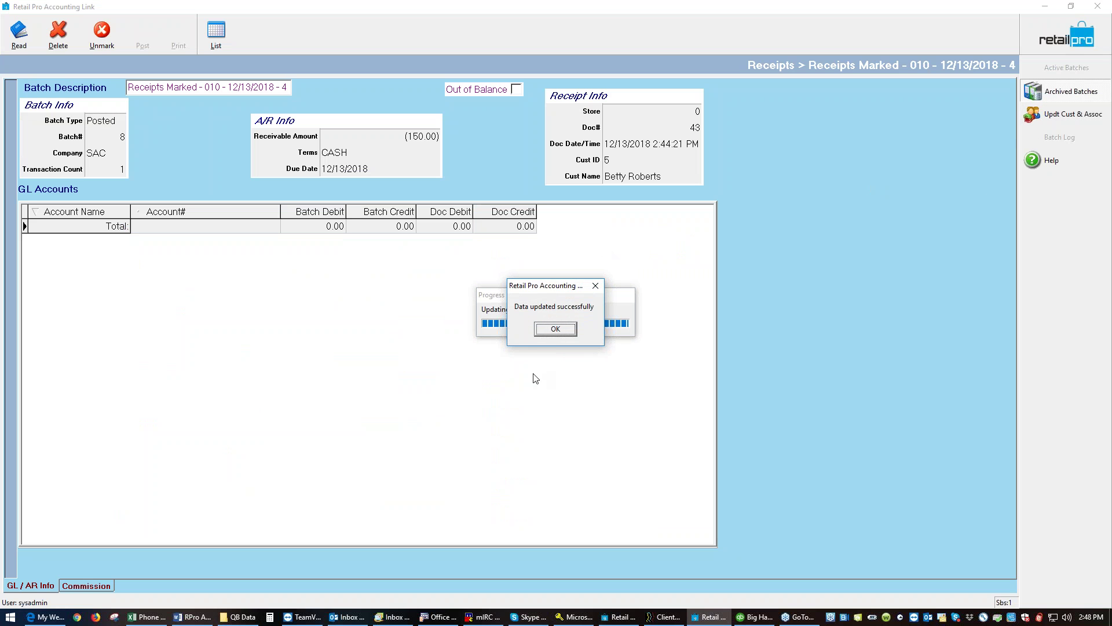
left_click(559, 332)
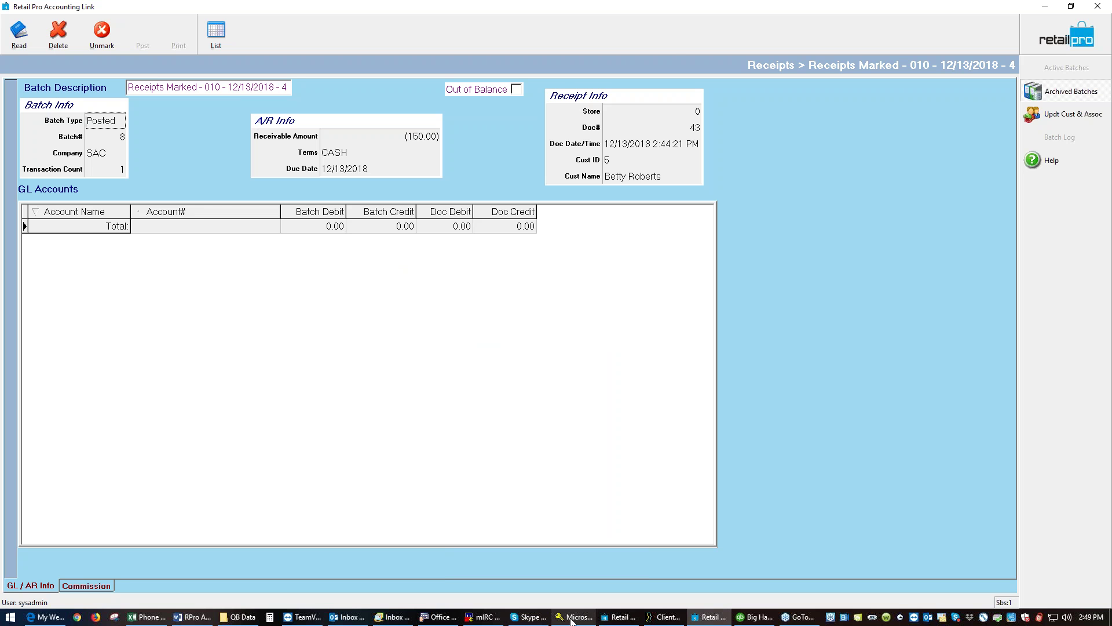
left_click(754, 617)
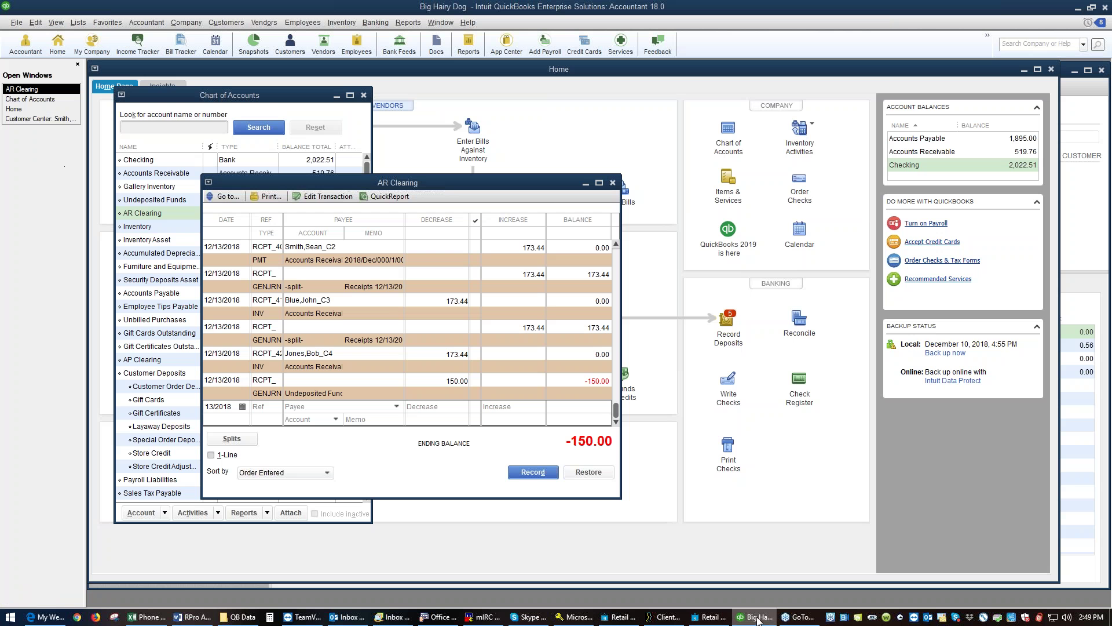
Import Customers.iif as an IIF file, dismissing the duplicate-name error on line 2.
left_click(16, 22)
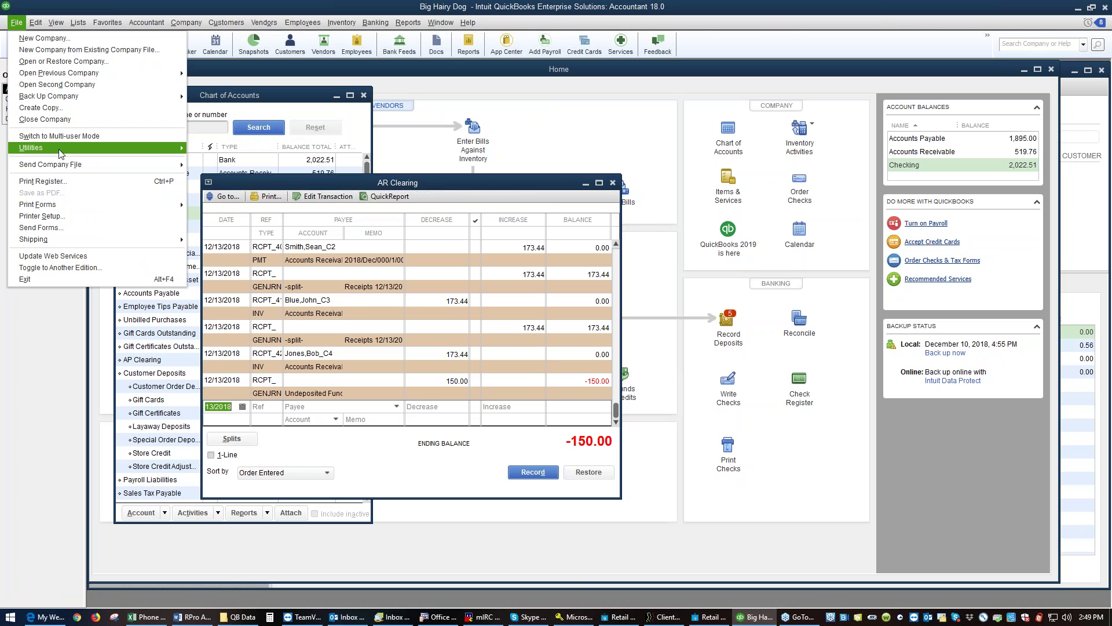
mouse_move(156, 147)
mouse_move(217, 149)
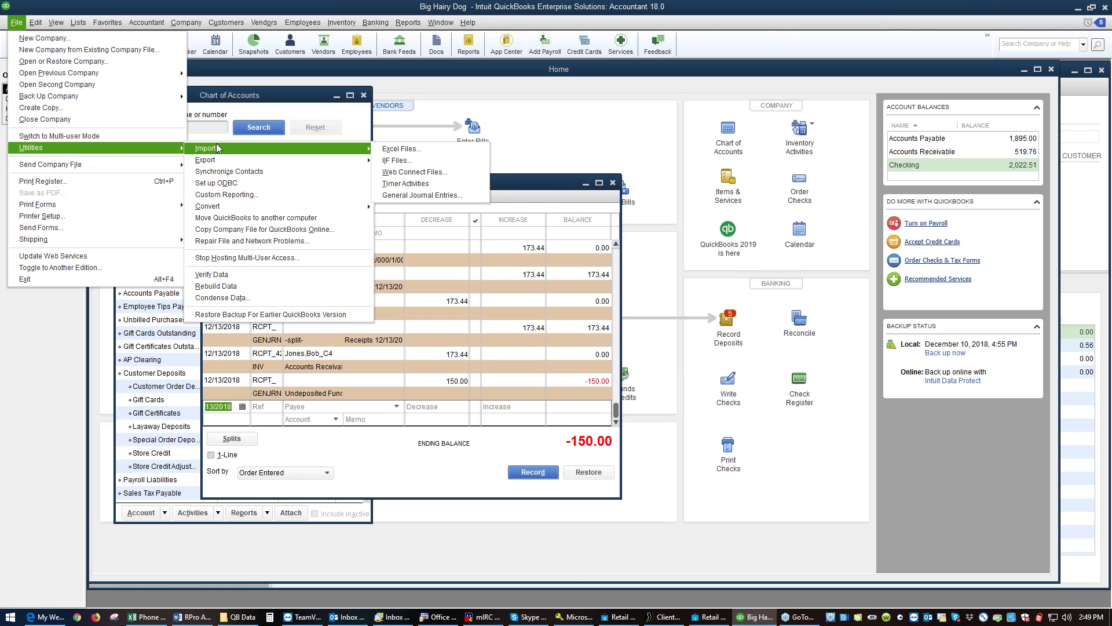
left_click(398, 161)
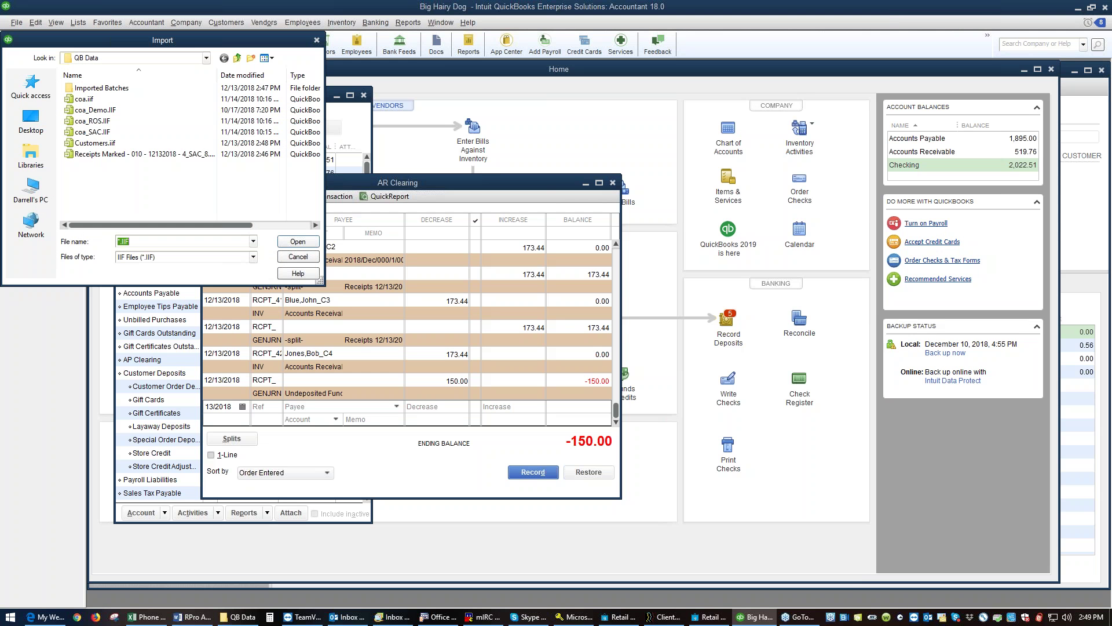
left_click(89, 143)
left_click(313, 243)
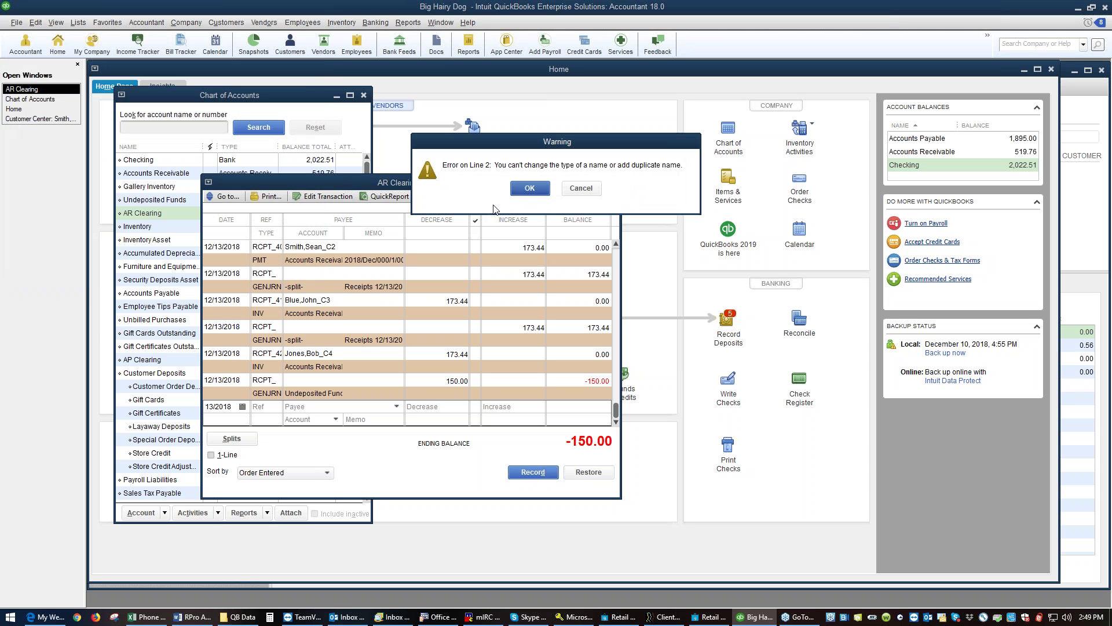
left_click(527, 189)
left_click(555, 189)
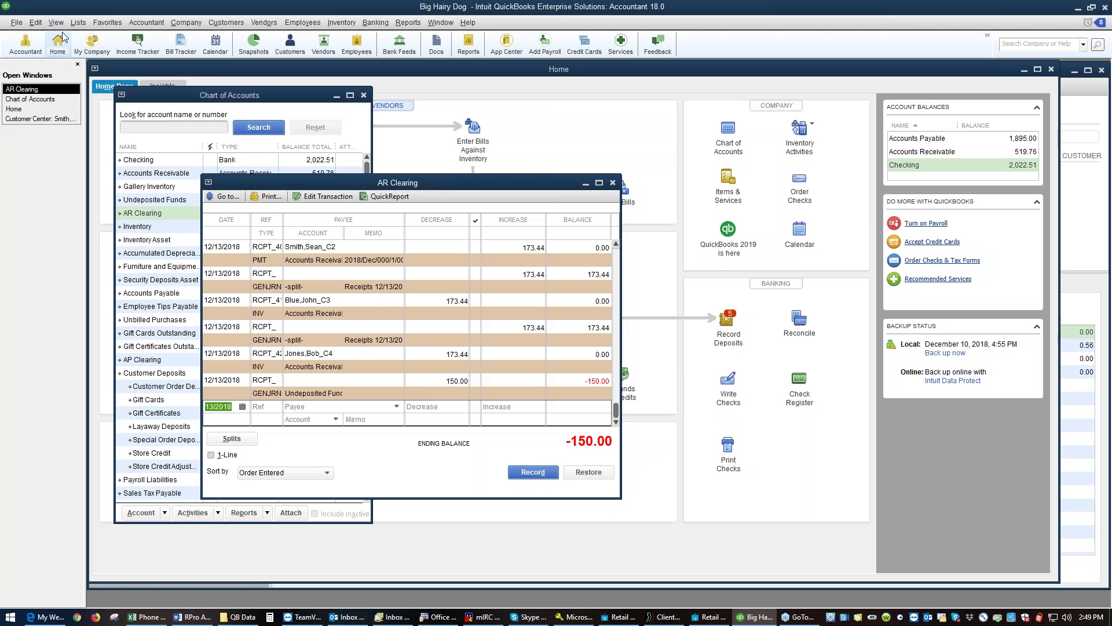
Delete customer 5's duplicate entry from the Other Names List and close the list.
left_click(77, 23)
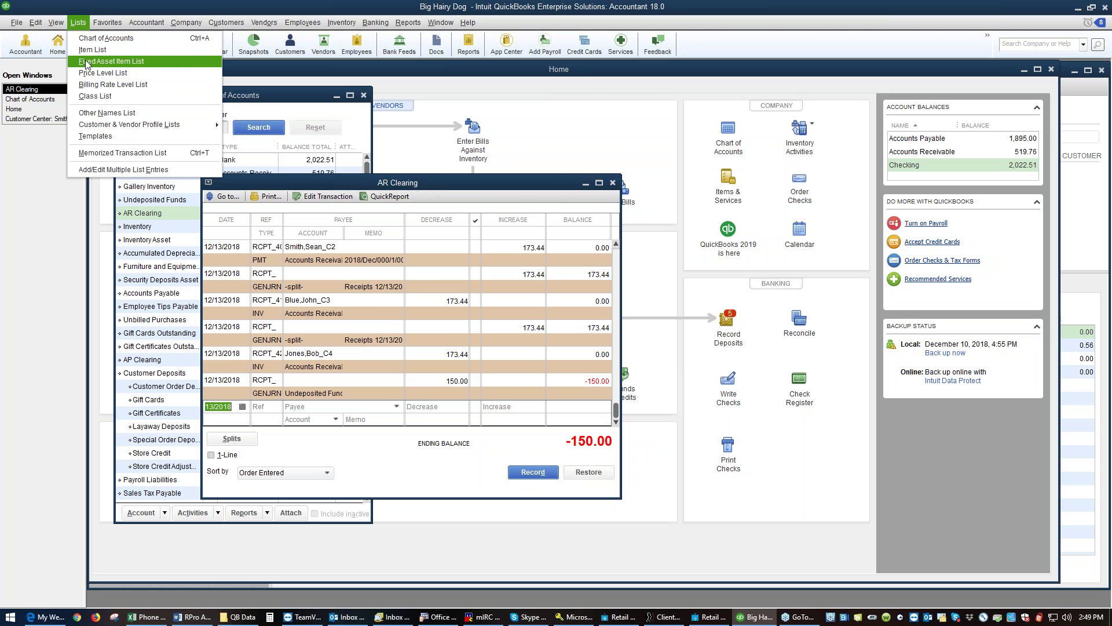
left_click(90, 113)
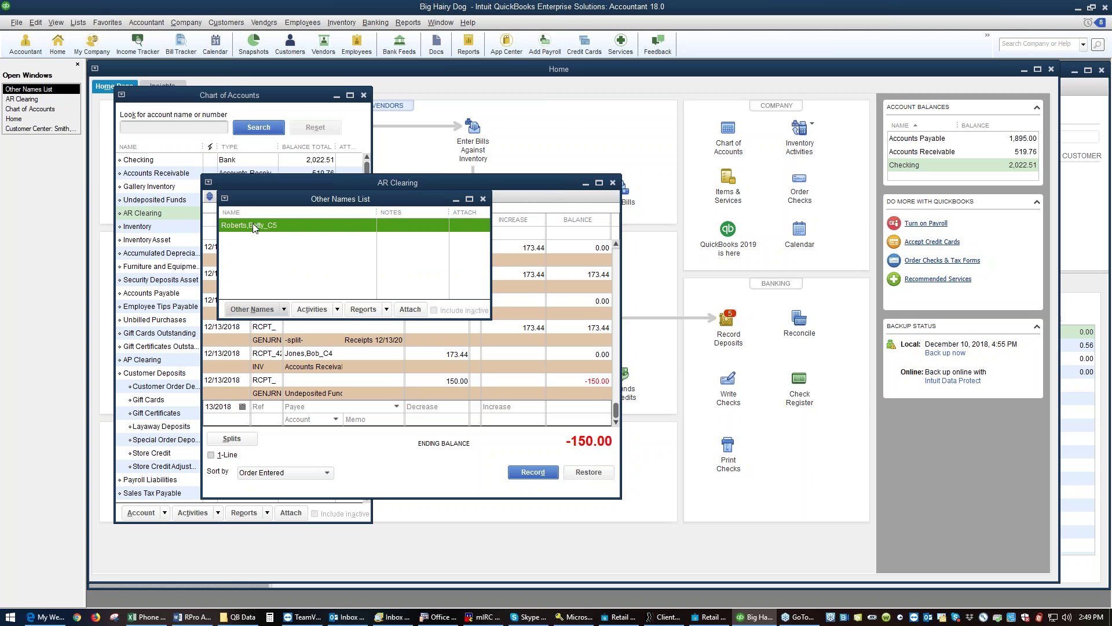
left_click(282, 313)
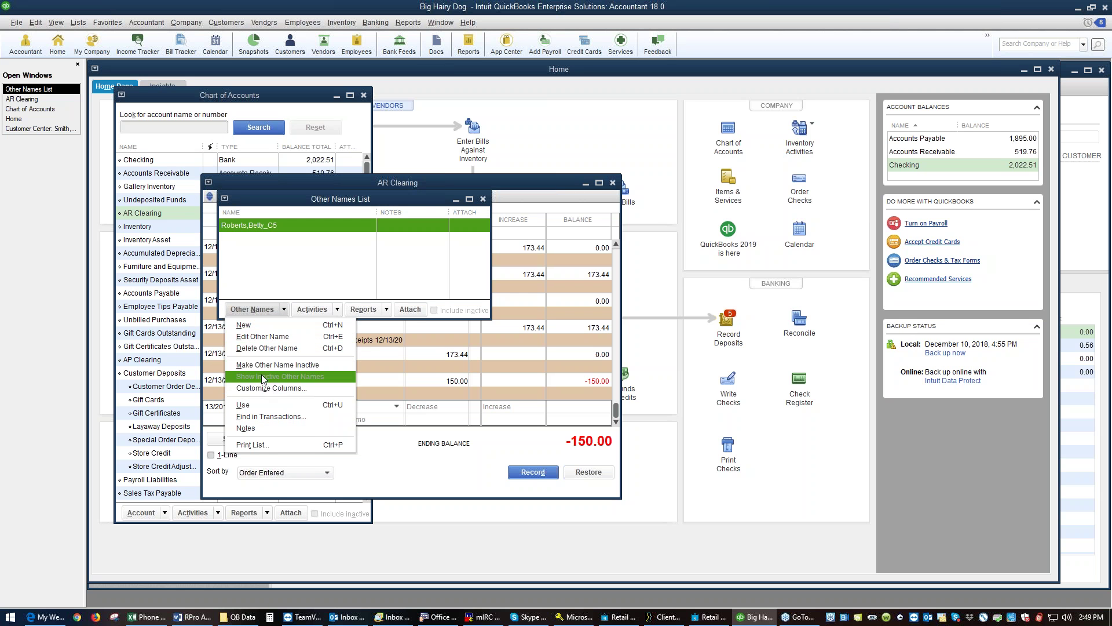
left_click(281, 350)
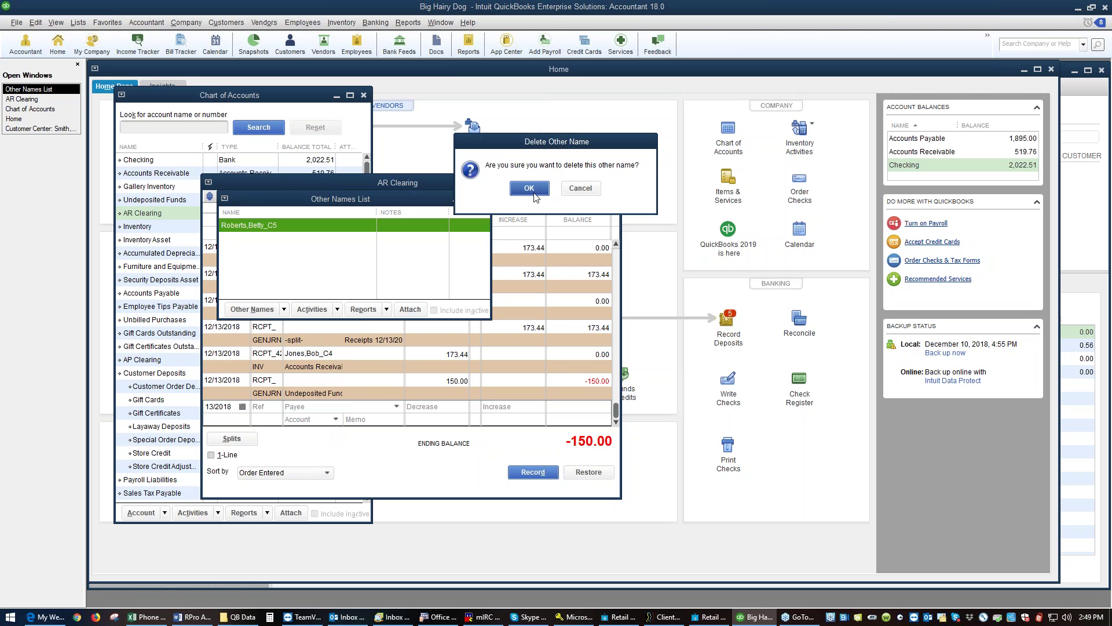
left_click(529, 187)
left_click(484, 199)
left_click(17, 22)
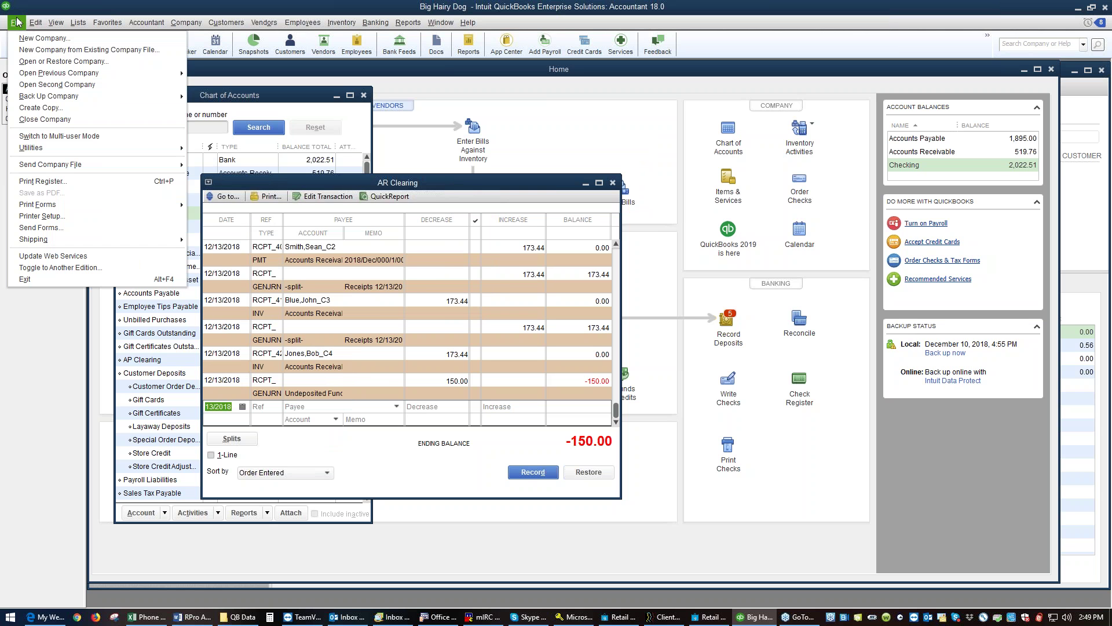
Re-import Customers.iif, which now completes without the duplicate-name error.
mouse_move(183, 152)
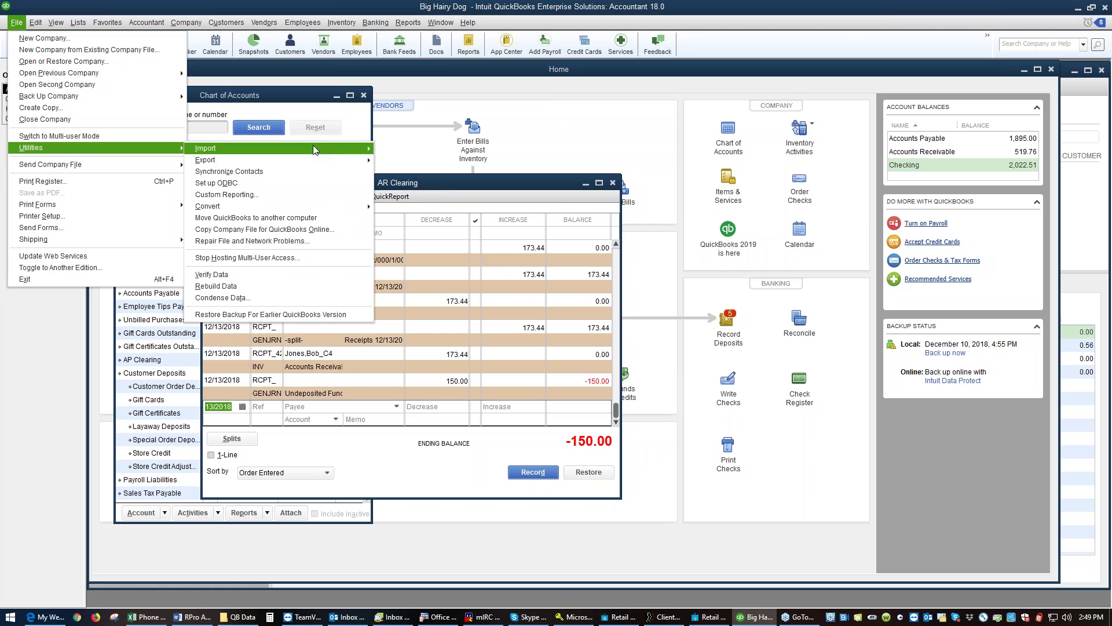
mouse_move(364, 149)
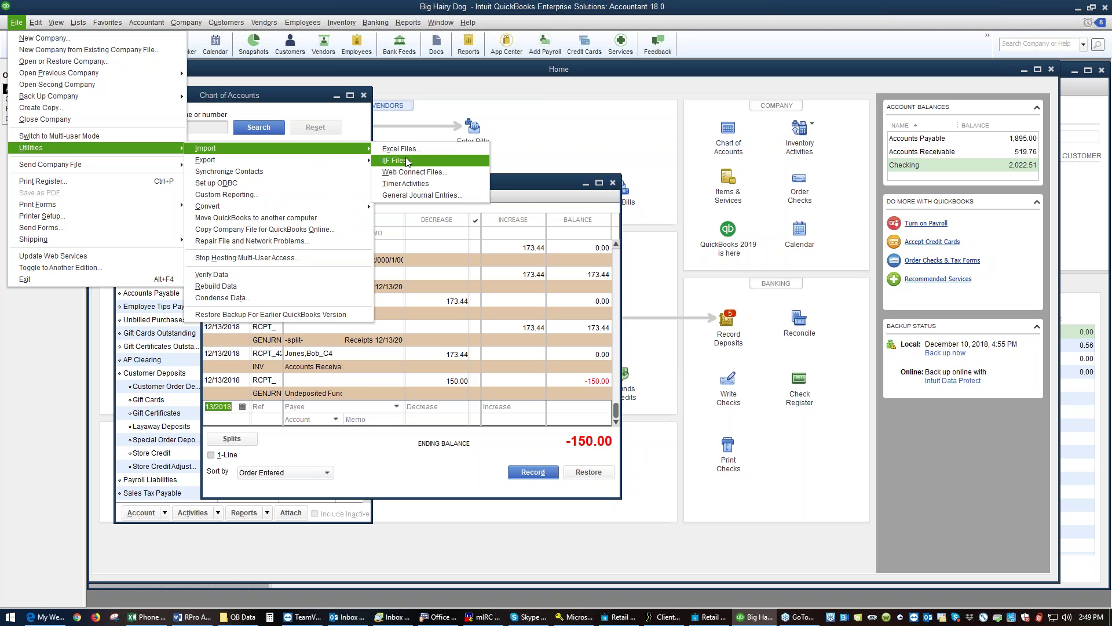
left_click(406, 158)
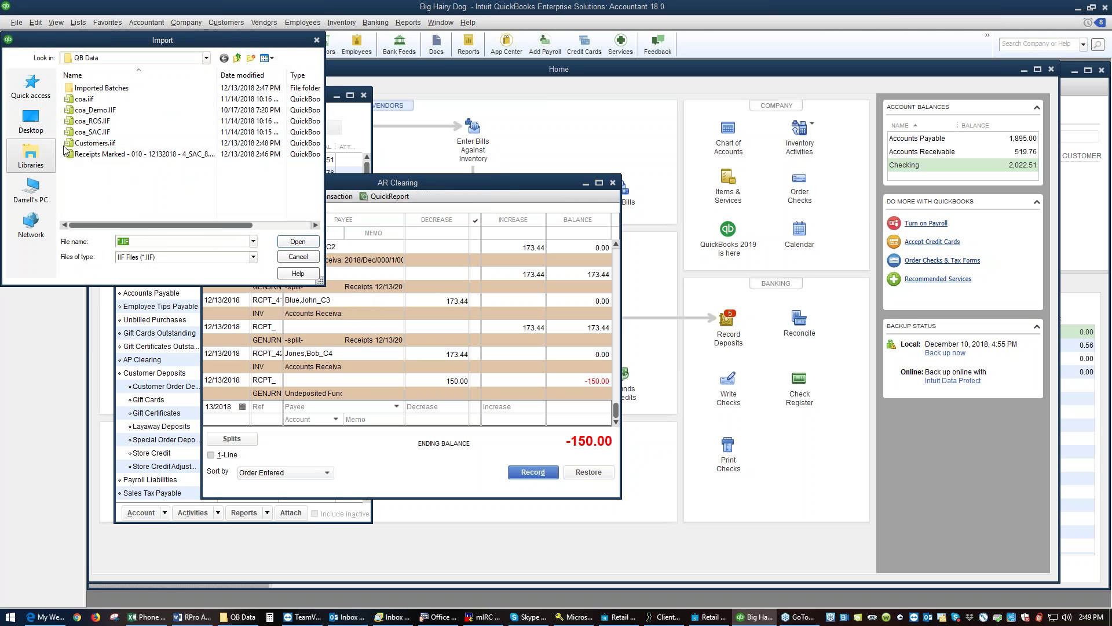
left_click(92, 142)
left_click(309, 241)
left_click(554, 188)
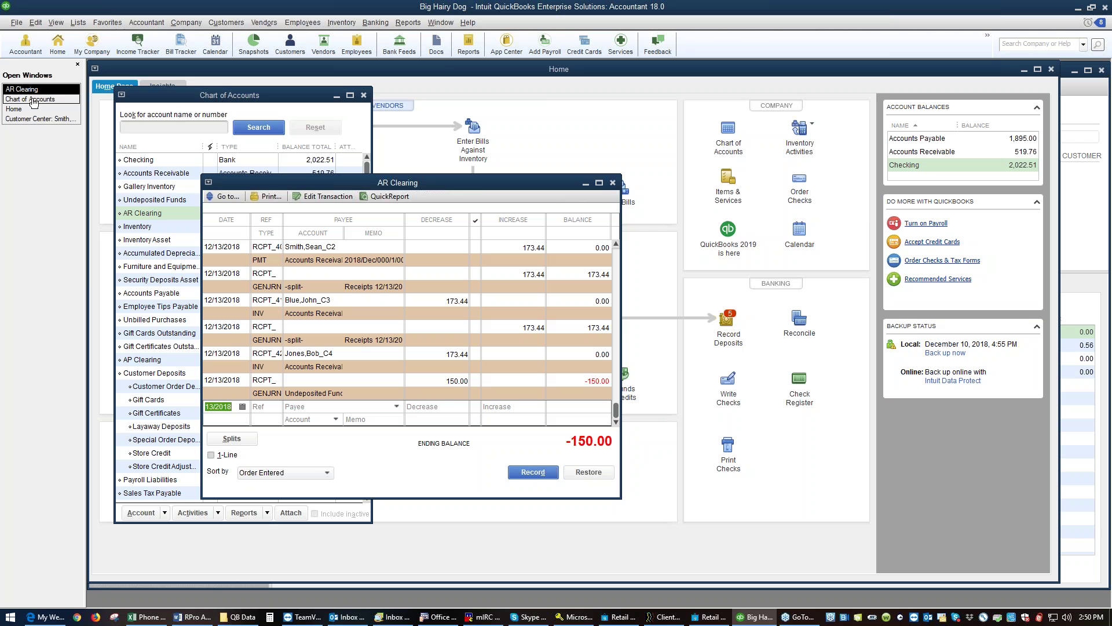
Re-import the Receipts Marked 010 file, adding the 150.00 payment so AR Clearing ends at 0.00.
left_click(13, 23)
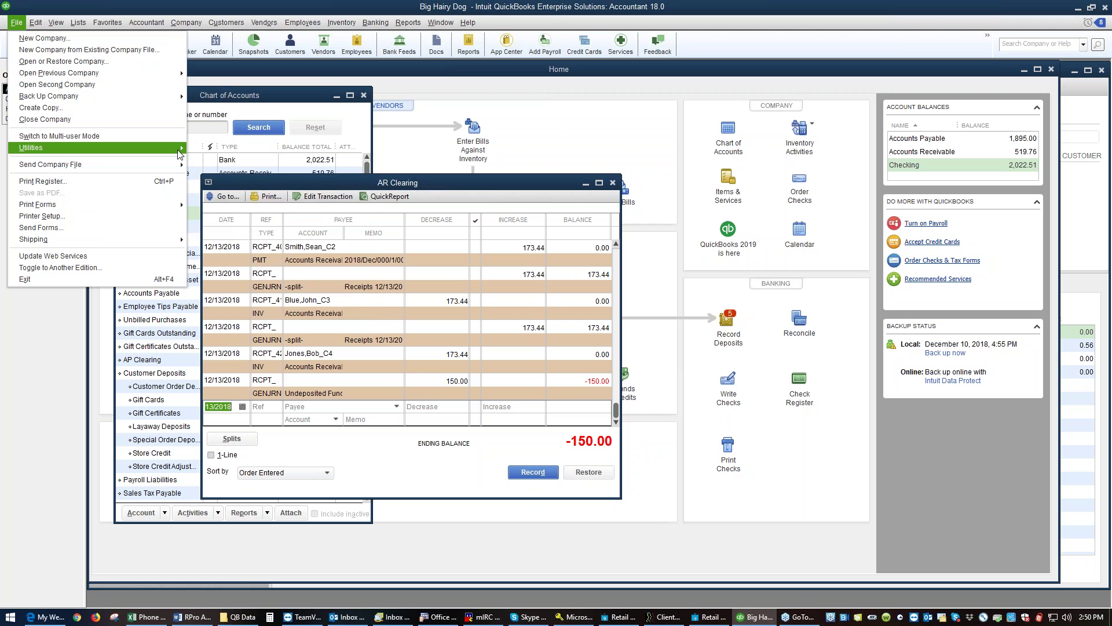
mouse_move(181, 148)
mouse_move(331, 149)
left_click(395, 162)
left_click(142, 154)
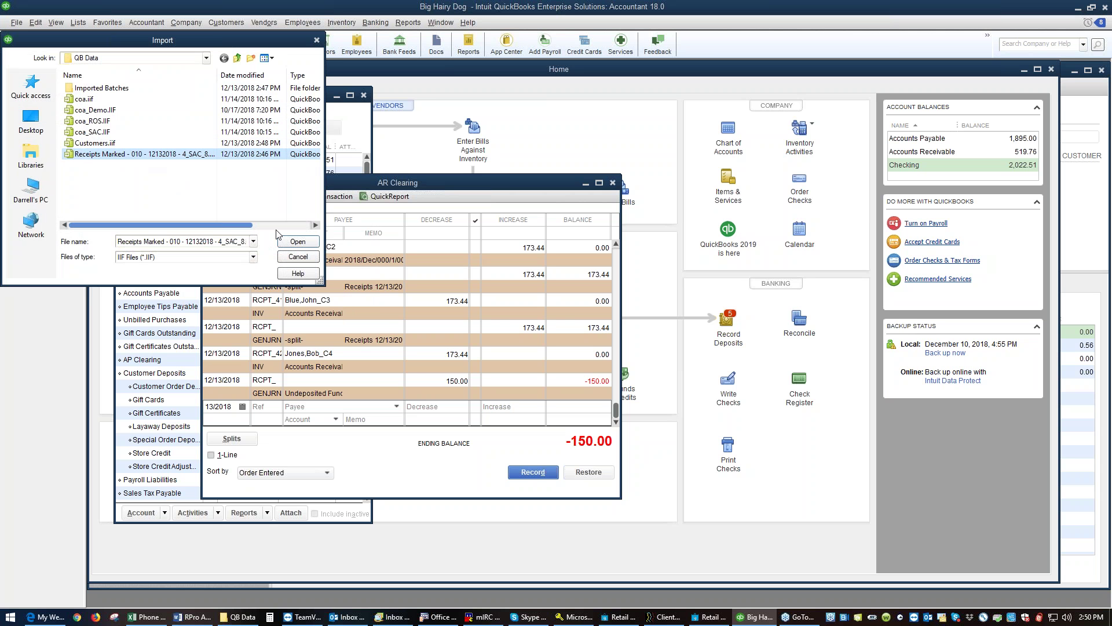
left_click(297, 241)
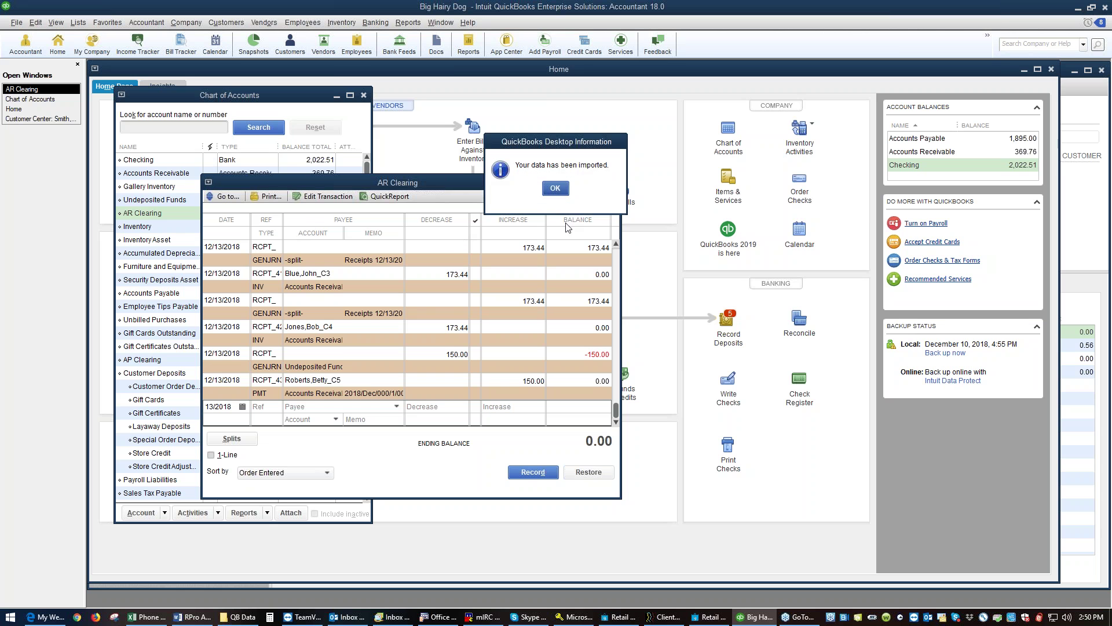
left_click(555, 187)
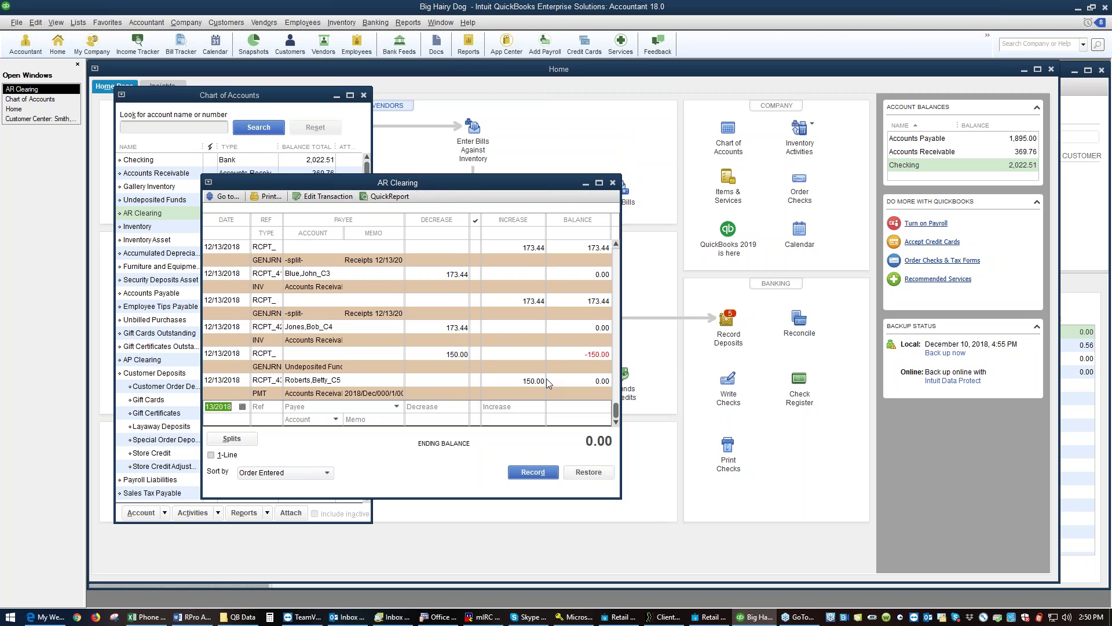